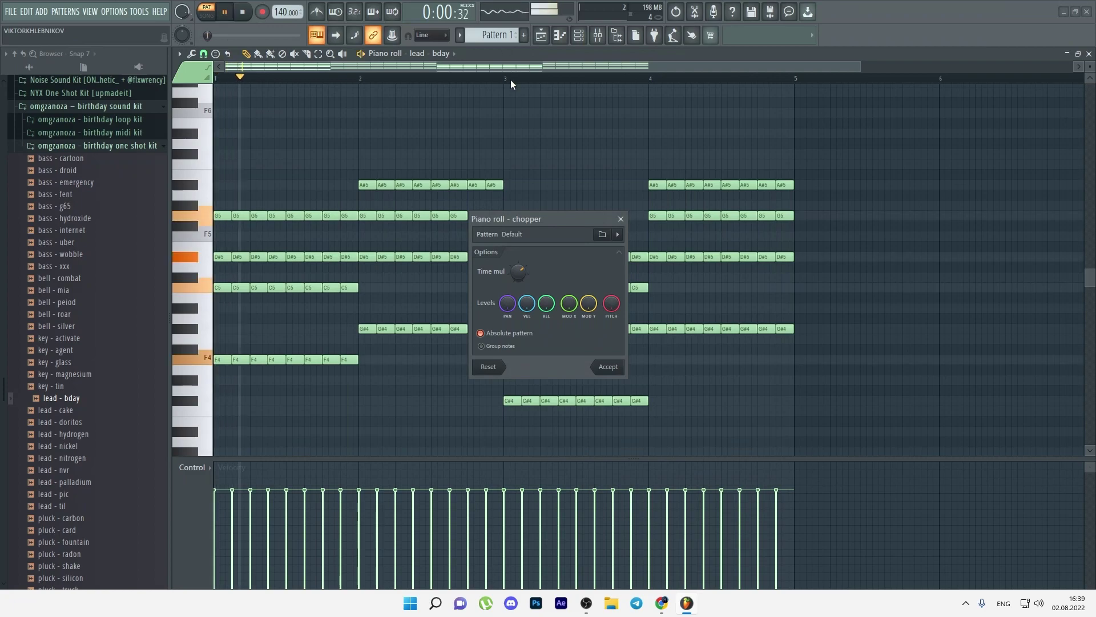
# - Apply the chopper to the lead - bday chords and clone the lead - bday channel
pyautogui.click(608, 366)
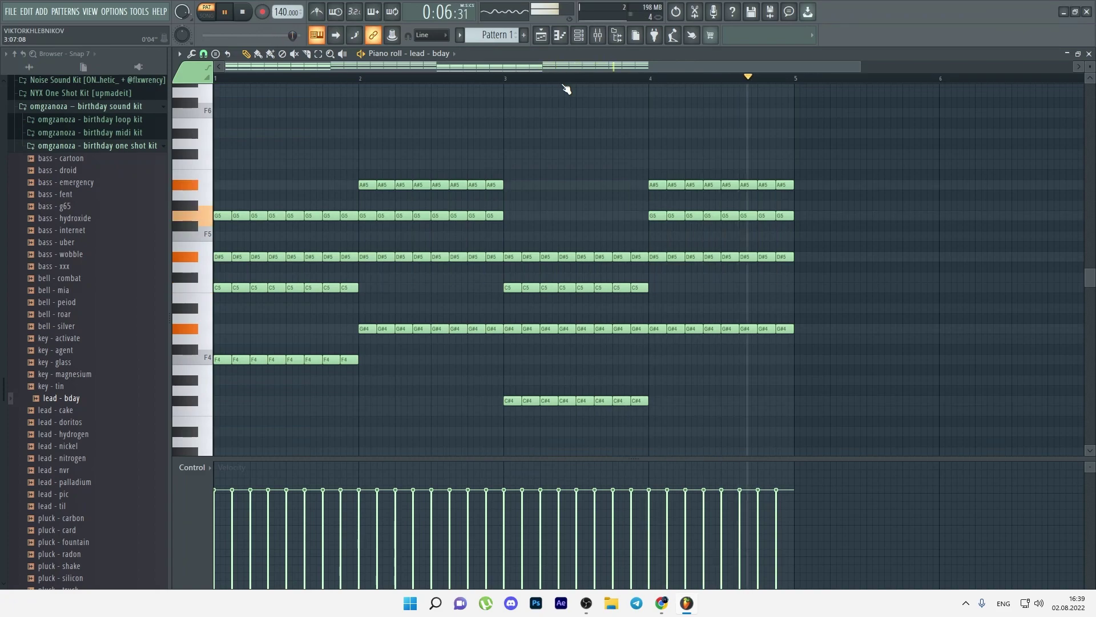
pyautogui.press('F6')
pyautogui.hotkey('alt', 'c')
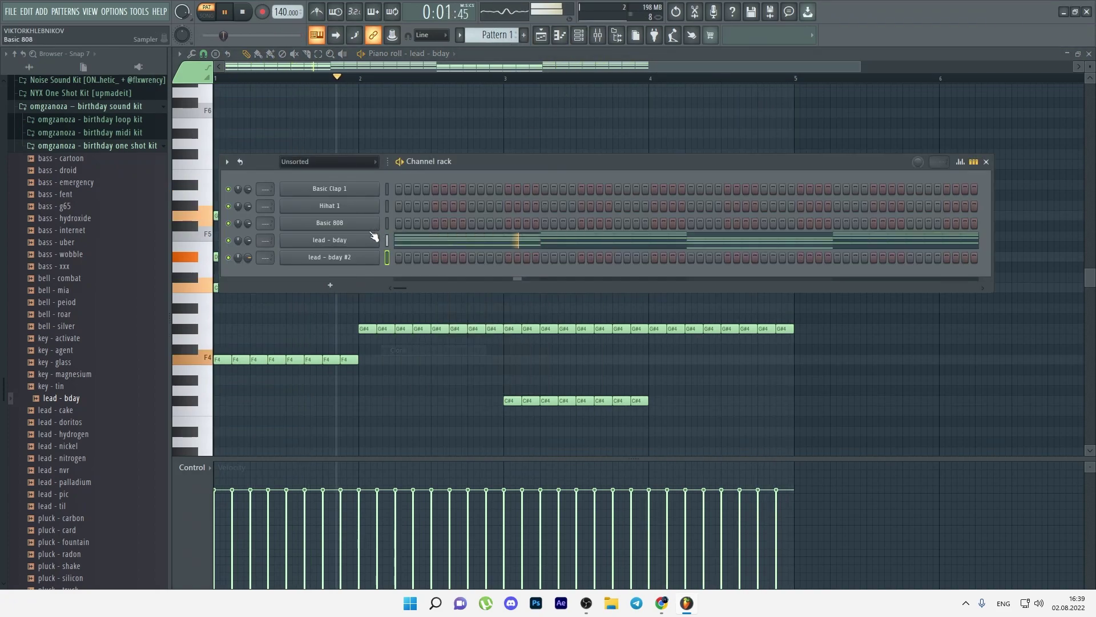
# - Inspect the lead - bday channel's sampler settings and play back the chopped chords
pyautogui.click(310, 245)
pyautogui.press('space')
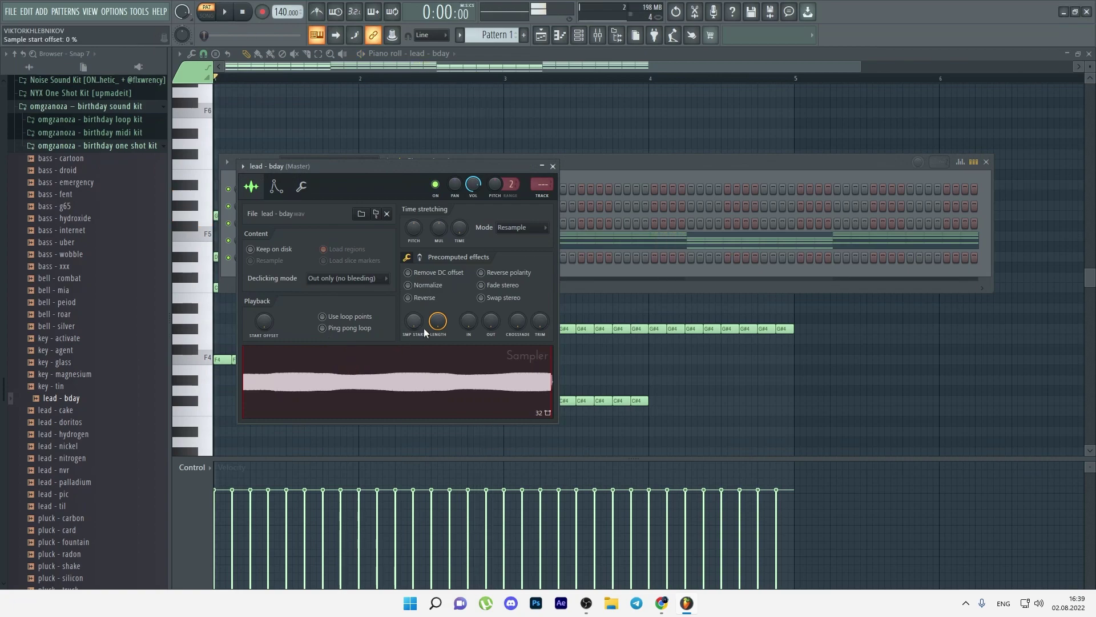
pyautogui.press('space')
pyautogui.click(552, 166)
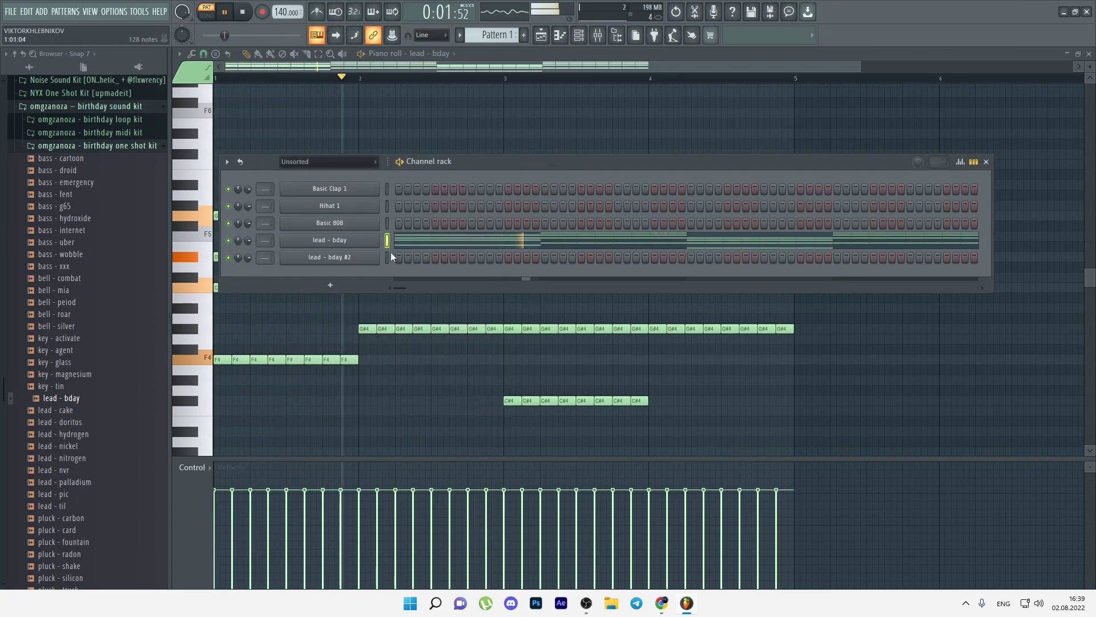
pyautogui.press('space')
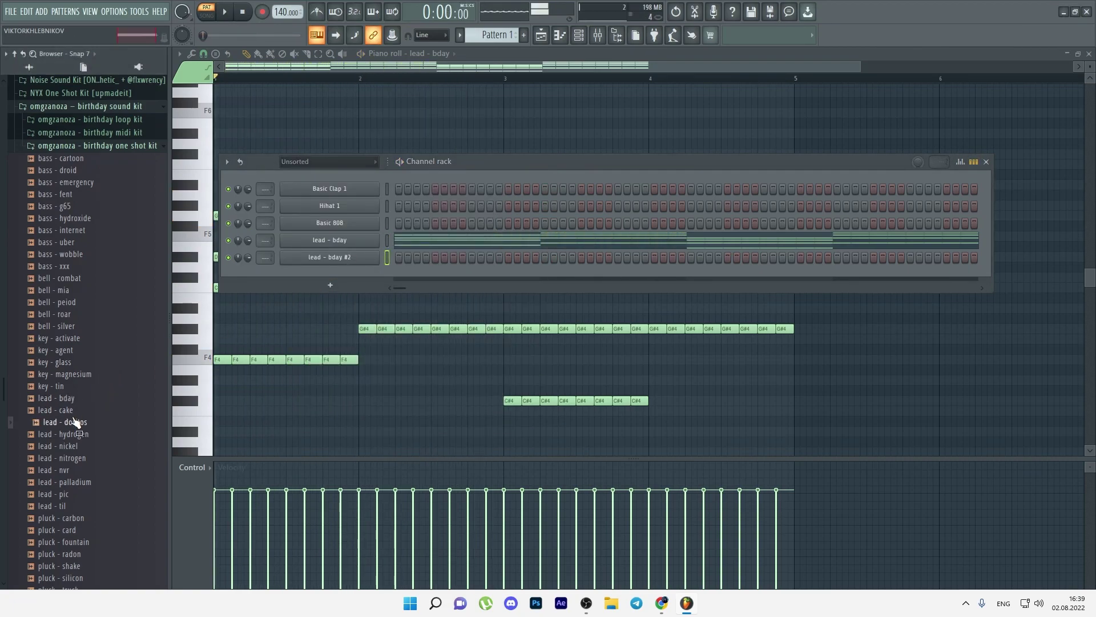
# - Audition the bass, lead, pluck and synth one-shots in the onesharkboy - META (ONESHOTKIT) folder
pyautogui.scroll(5, 90, 300)
pyautogui.click(89, 296)
pyautogui.click(89, 350)
pyautogui.click(90, 351)
pyautogui.click(89, 351)
pyautogui.moveTo(90, 423); pyautogui.dragTo(93, 433)
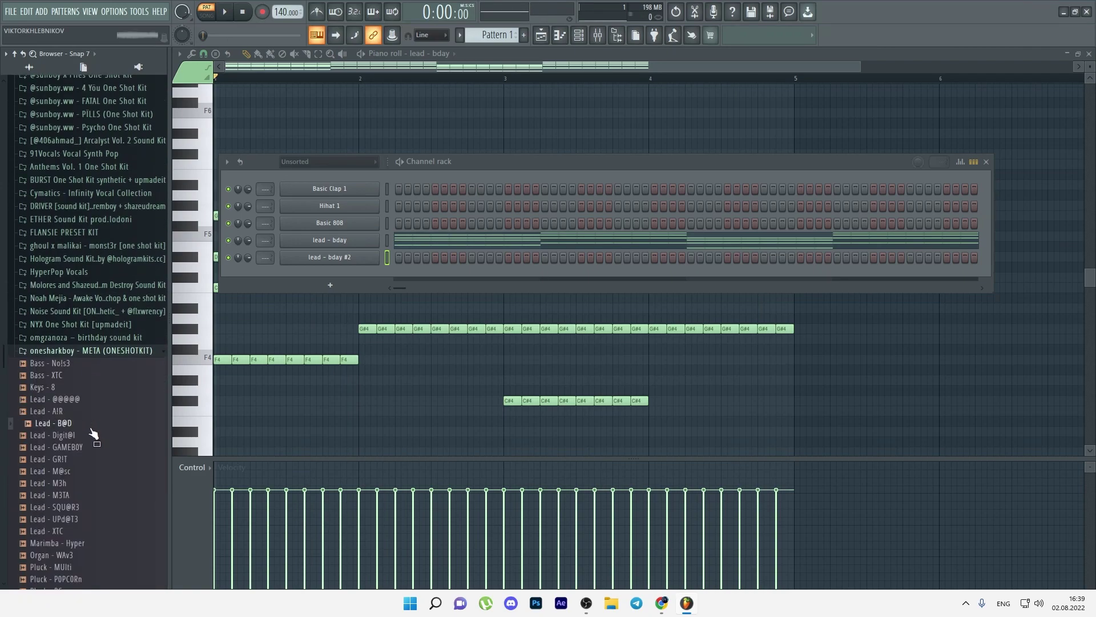
pyautogui.scroll(-3, 97, 421)
pyautogui.moveTo(88, 341); pyautogui.dragTo(95, 408)
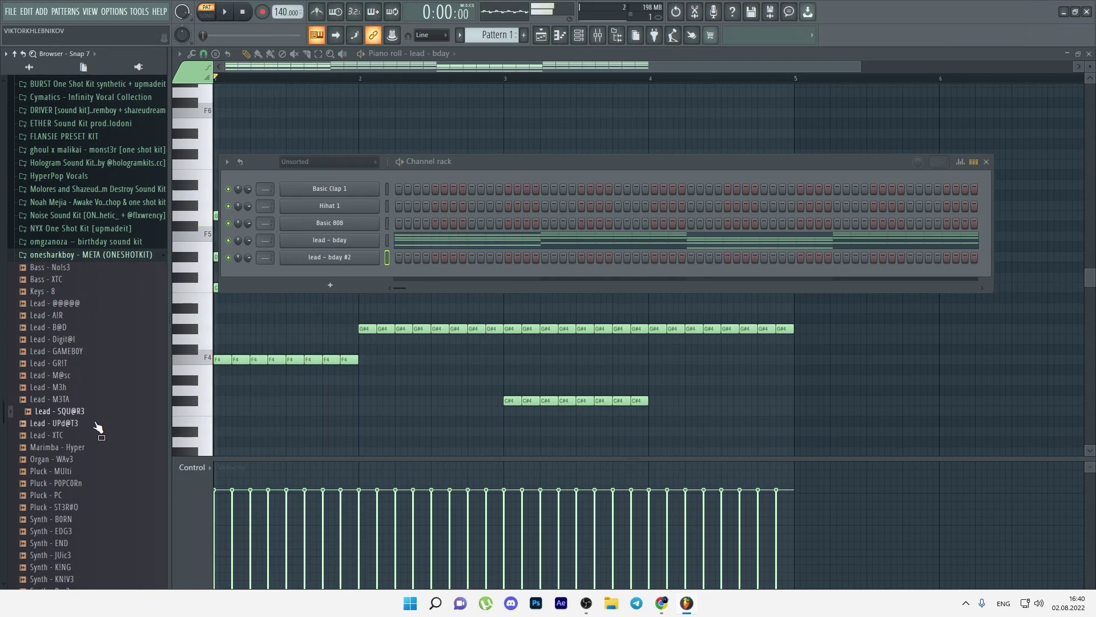
pyautogui.scroll(-4, 97, 434)
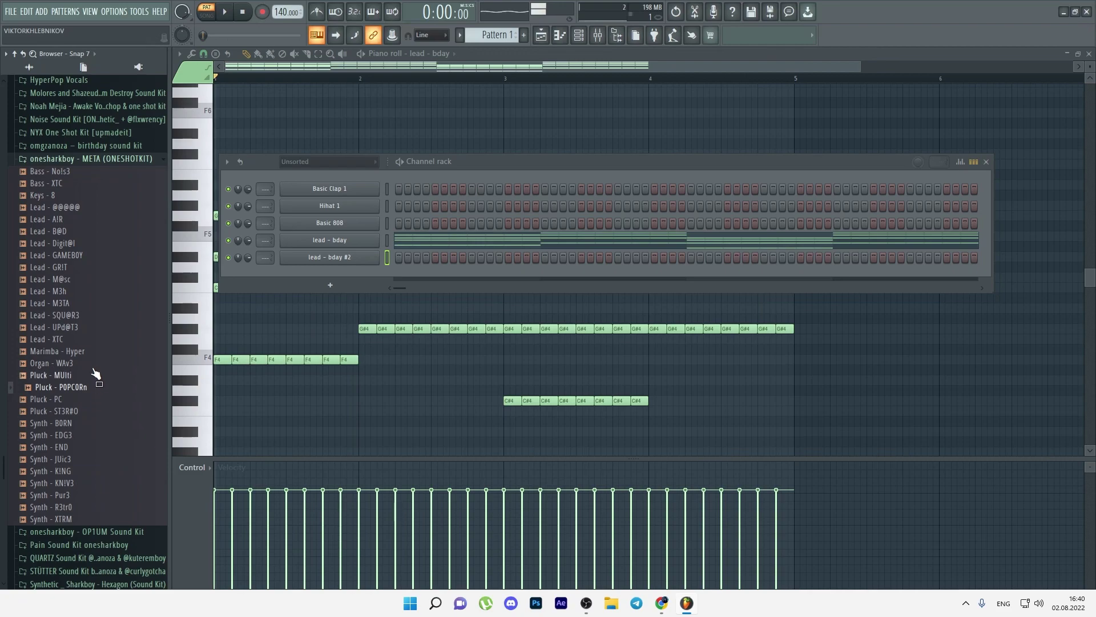
pyautogui.click(96, 451)
pyautogui.press('space')
pyautogui.press('space')
pyautogui.click(95, 461)
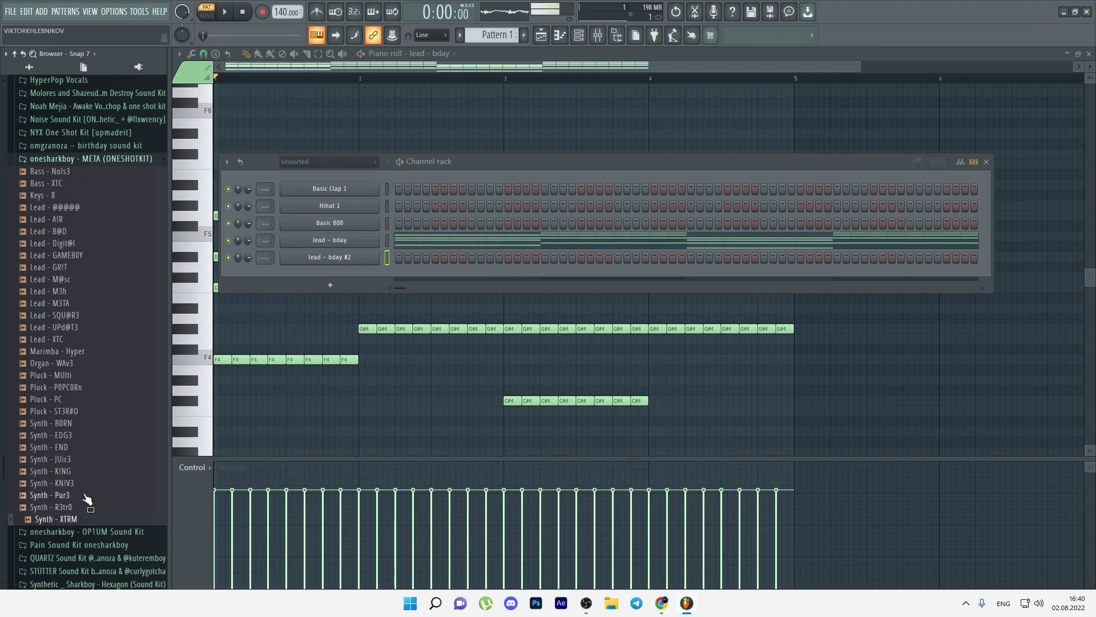
pyautogui.scroll(3, 89, 422)
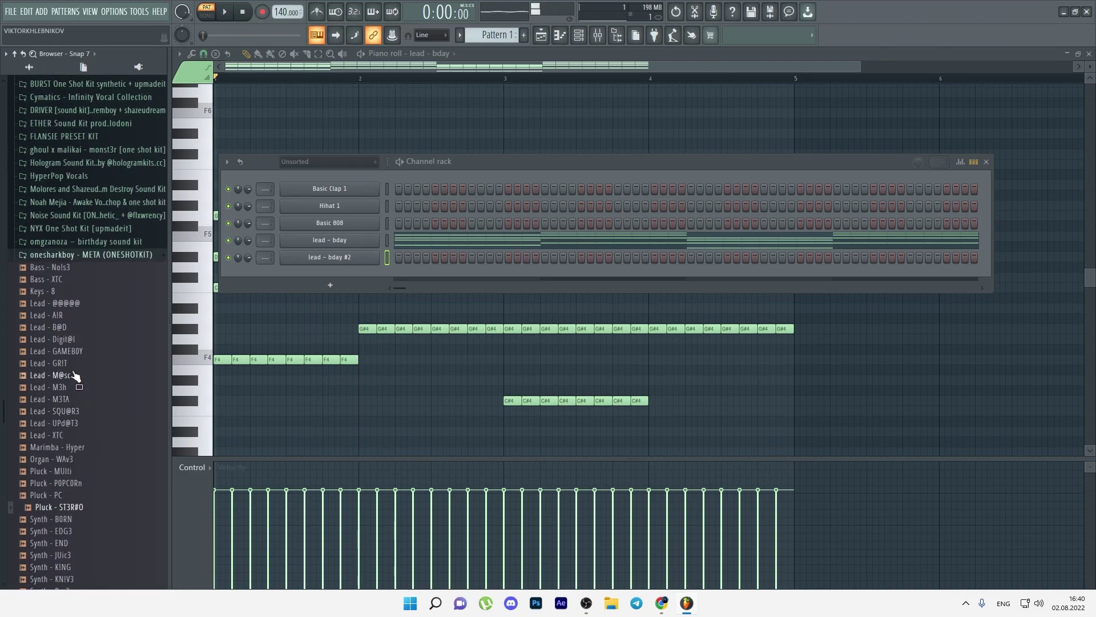
pyautogui.scroll(3, 74, 375)
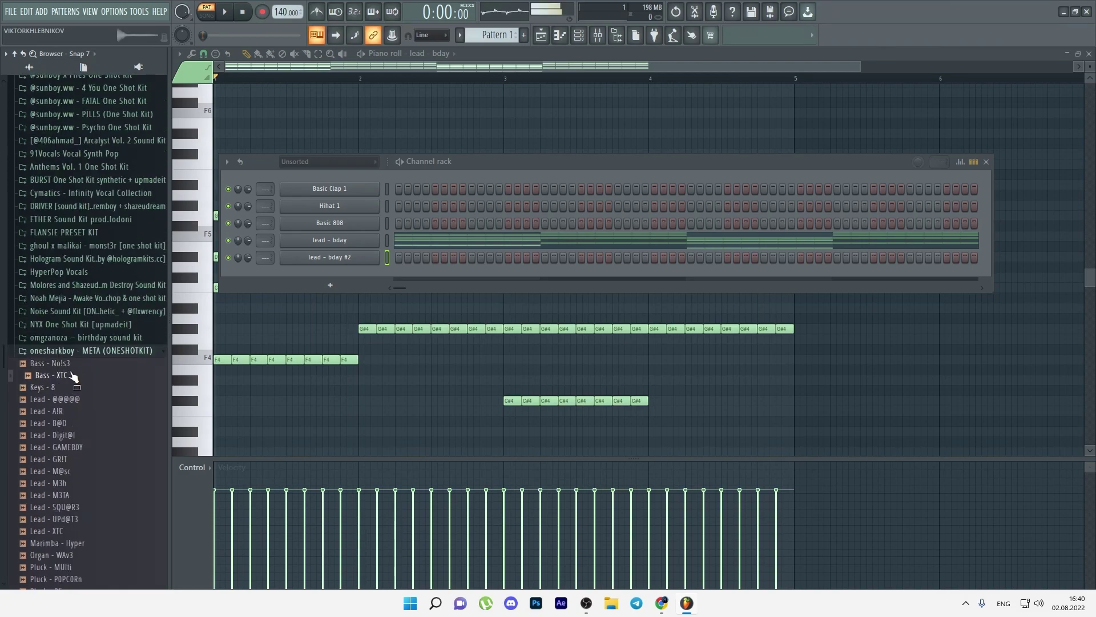
pyautogui.press('space')
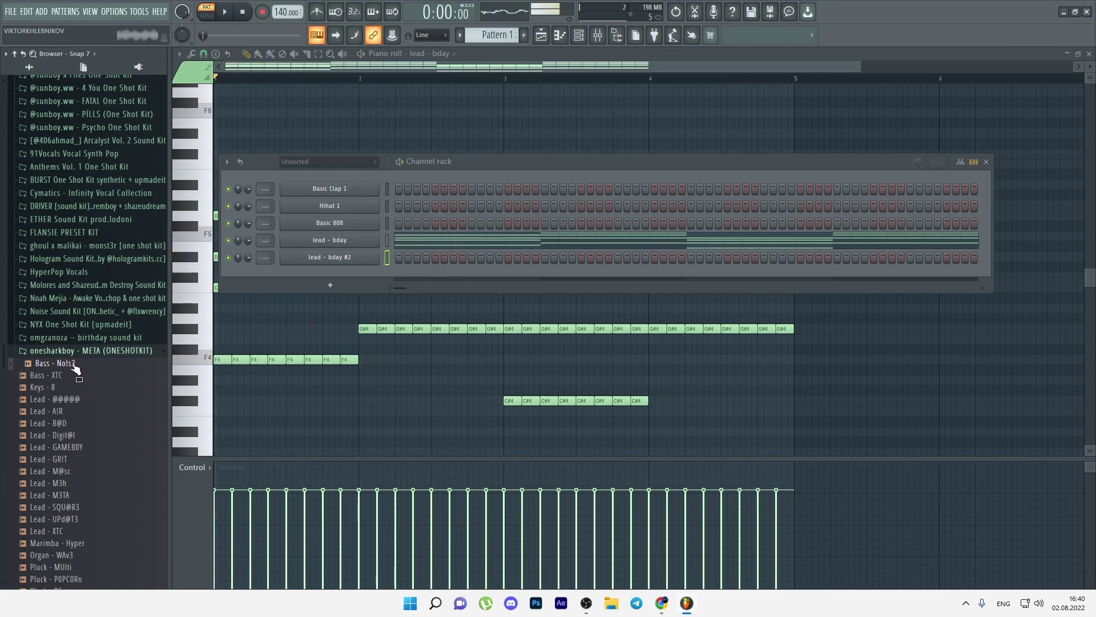
pyautogui.press('space')
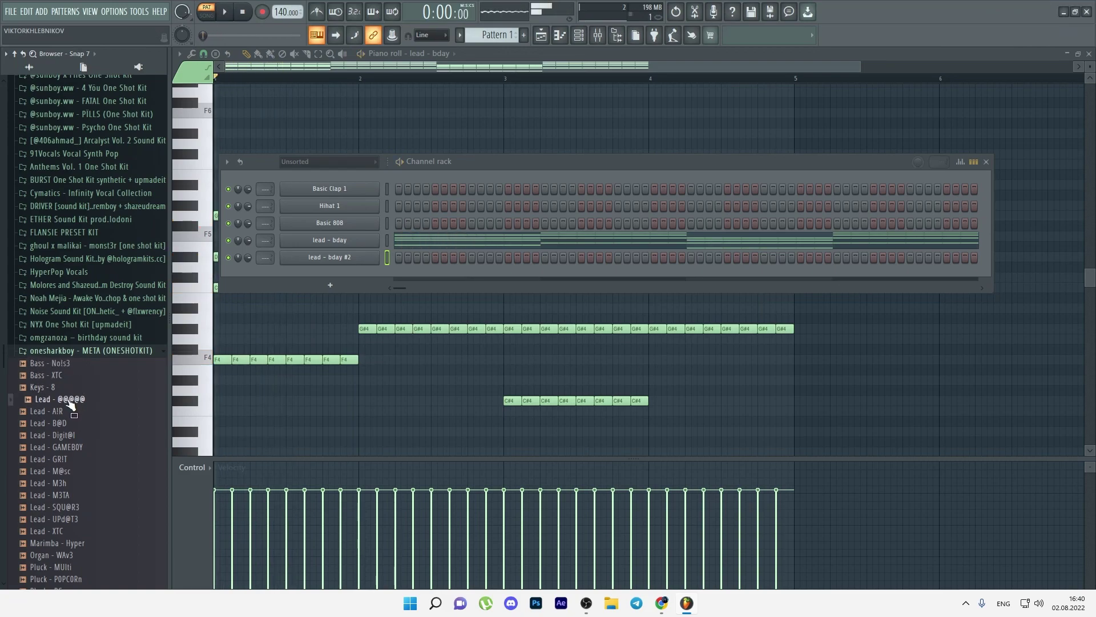
# - Audition the one-shots in the omgzanoza - birthday one shot kit folder
pyautogui.click(74, 337)
pyautogui.click(80, 377)
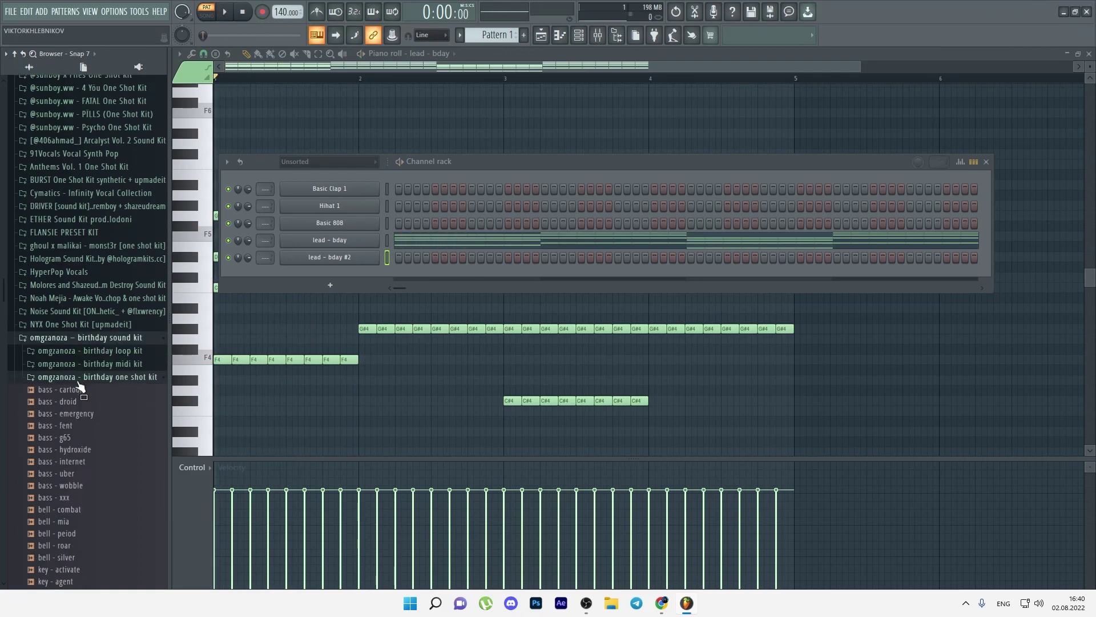
pyautogui.scroll(-10, 84, 411)
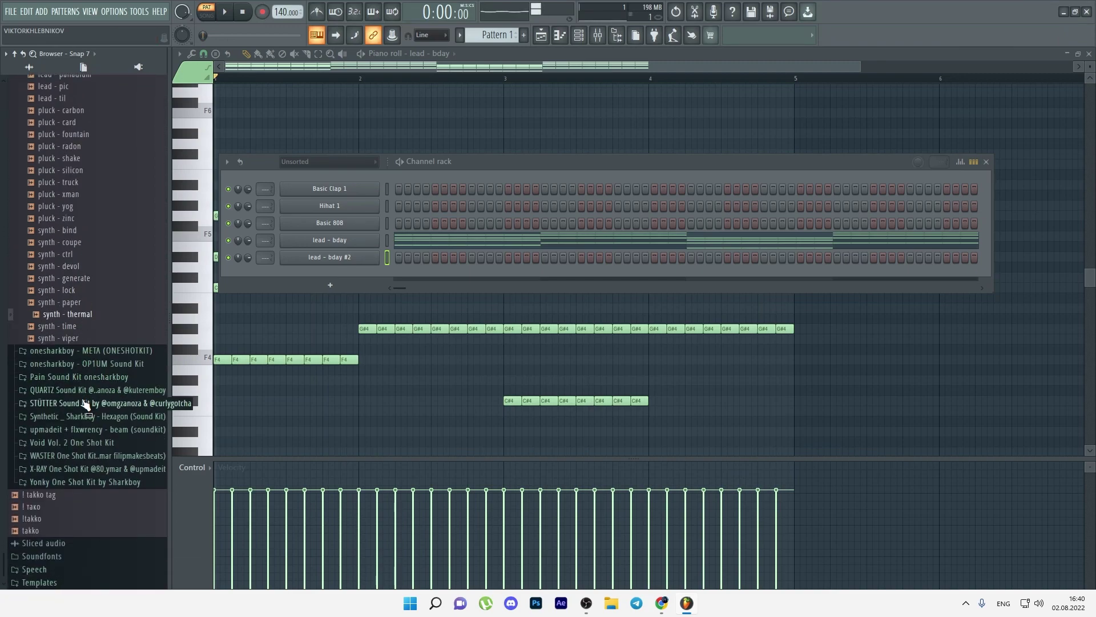
# - Audition the bass and lead samples in the QUARTZ Sound Kit's one-shot folder
pyautogui.click(81, 390)
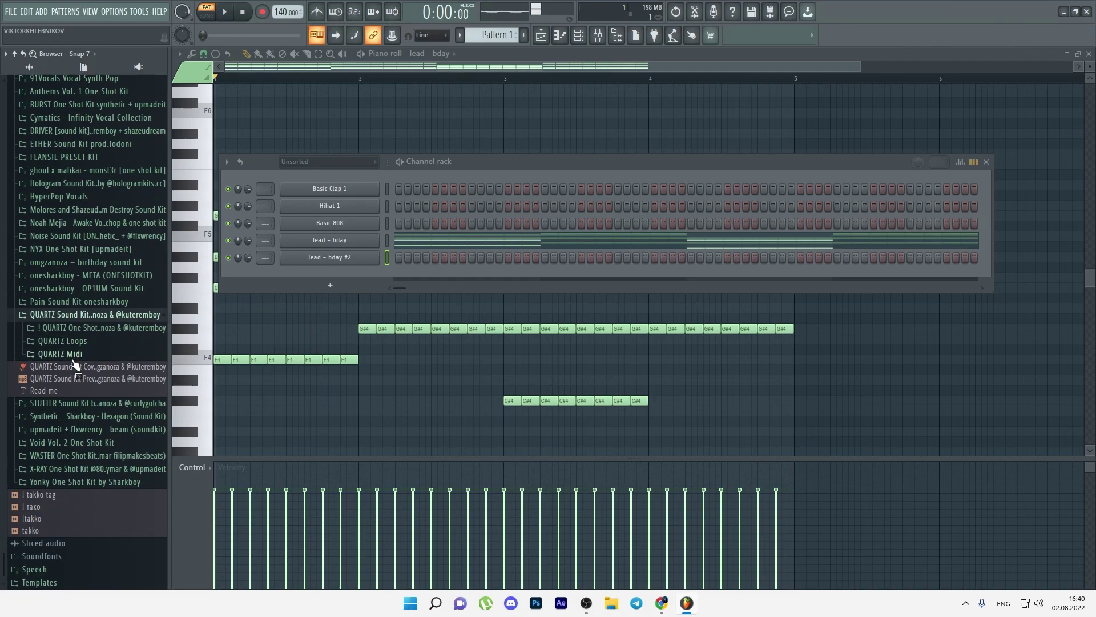
pyautogui.click(74, 329)
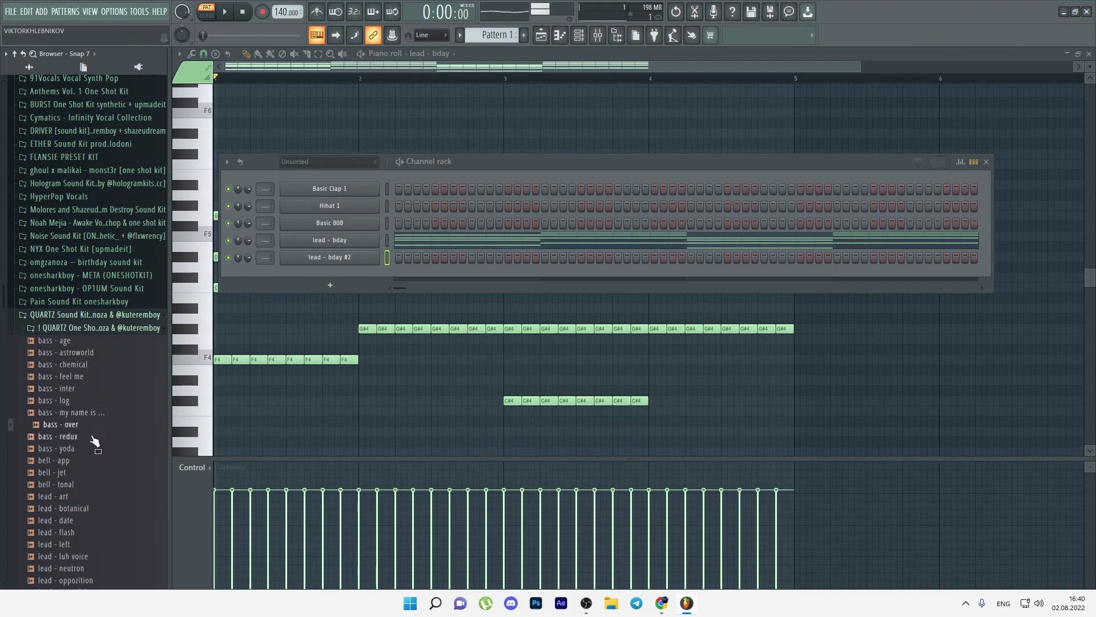
pyautogui.moveTo(94, 365); pyautogui.dragTo(97, 358)
pyautogui.press('space')
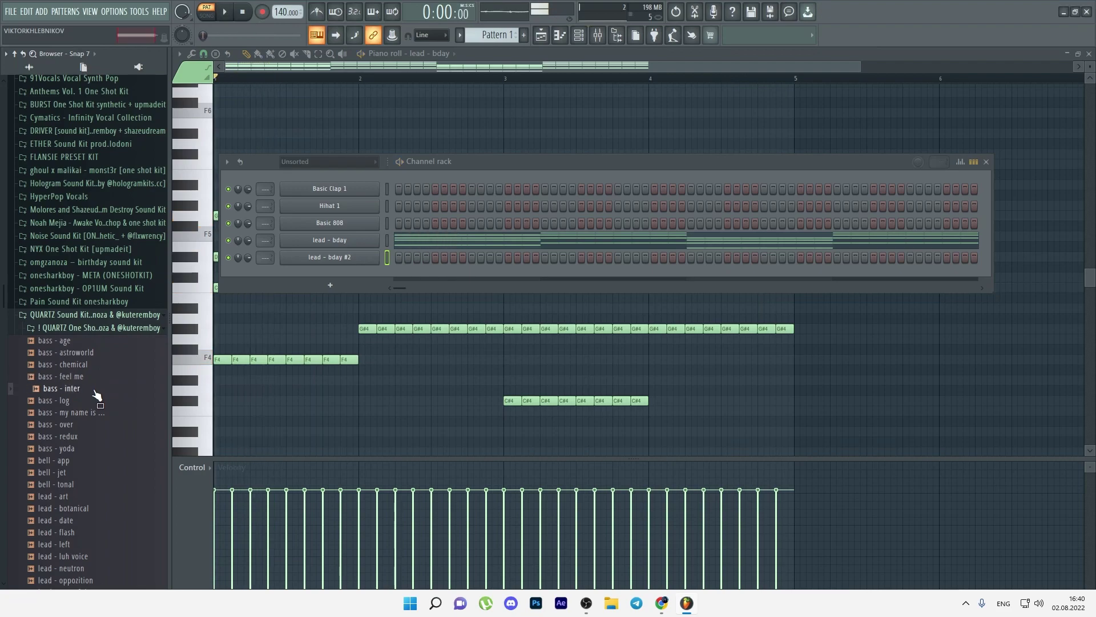
pyautogui.scroll(-4, 94, 403)
pyautogui.press('space')
pyautogui.scroll(-1, 94, 402)
pyautogui.click(90, 365)
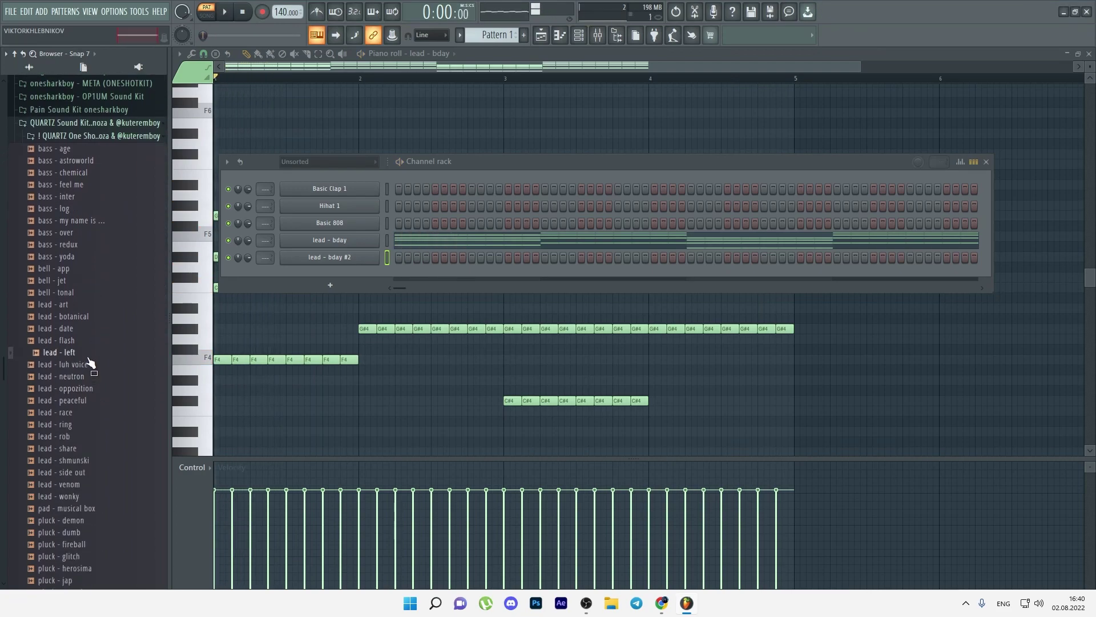
pyautogui.press('space')
pyautogui.press('space')
pyautogui.press('Up')
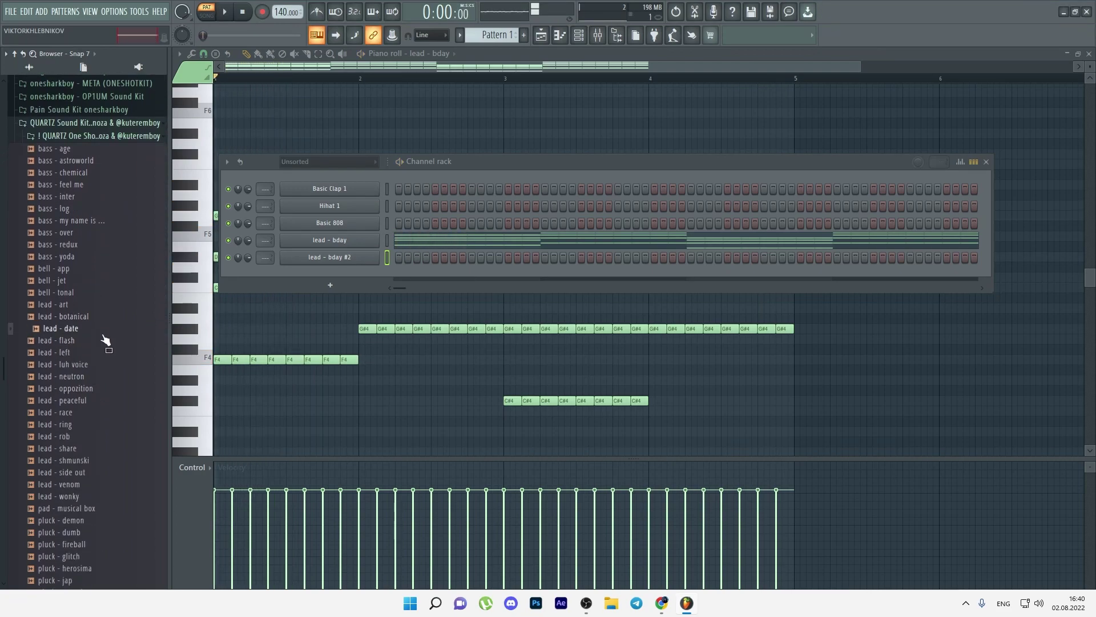
# - Preview lead - date and lead - botanical, and load lead - botanical into the cloned lead channel
pyautogui.press('space')
pyautogui.press('space')
pyautogui.click(99, 320)
pyautogui.press('space')
pyautogui.press('space')
pyautogui.middleClick(93, 319)
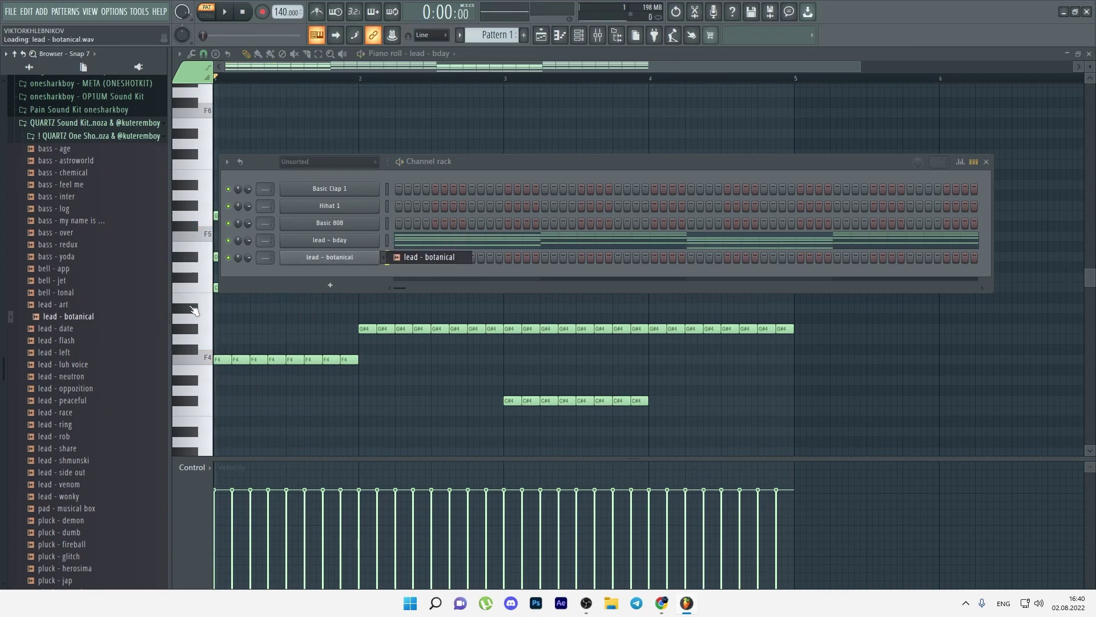
# - Open the piano roll of the lead - botanical channel
pyautogui.rightClick(354, 257)
pyautogui.click(421, 258)
# - Try one-bar notes such as G4 and D#5 in bar 1 against the ghost chords
pyautogui.moveTo(294, 359); pyautogui.dragTo(178, 292)
pyautogui.press('space')
pyautogui.moveTo(227, 338); pyautogui.dragTo(214, 338)
pyautogui.rightClick(244, 287)
pyautogui.click(220, 257)
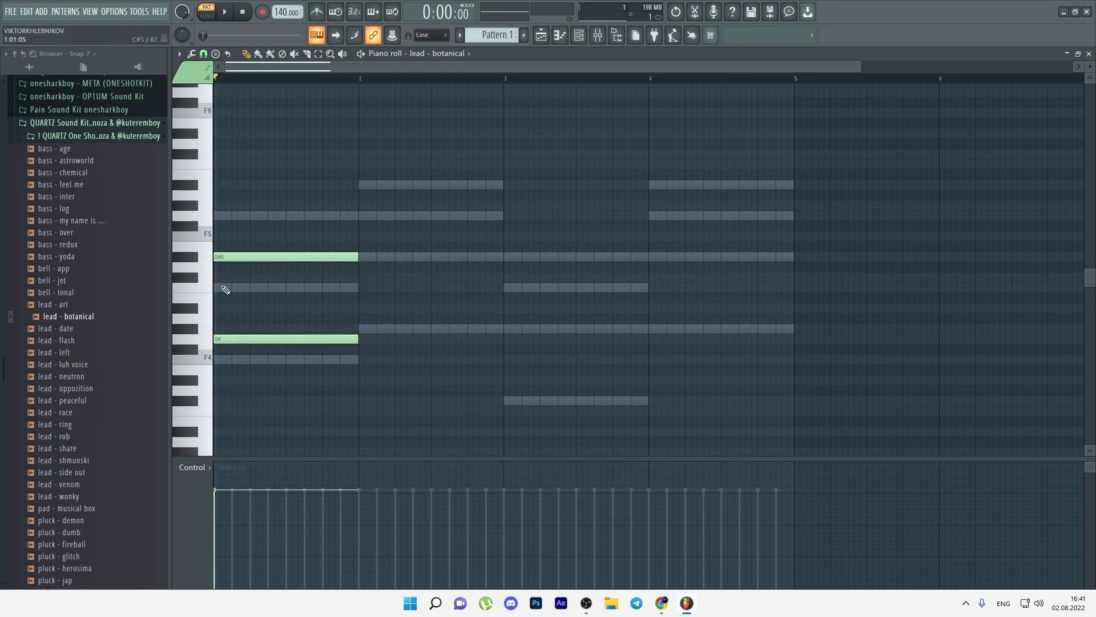
pyautogui.rightClick(246, 339)
pyautogui.moveTo(220, 257); pyautogui.dragTo(244, 288)
pyautogui.press('space')
pyautogui.press('space')
pyautogui.press('space')
pyautogui.press('space')
# - Remove the trial notes and place a one-bar G5 note at the start of bar 1
pyautogui.rightClick(232, 205)
pyautogui.rightClick(234, 226)
pyautogui.click(221, 216)
pyautogui.press('space')
pyautogui.press('space')
pyautogui.moveTo(220, 226); pyautogui.dragTo(216, 216)
pyautogui.press('space')
pyautogui.press('space')
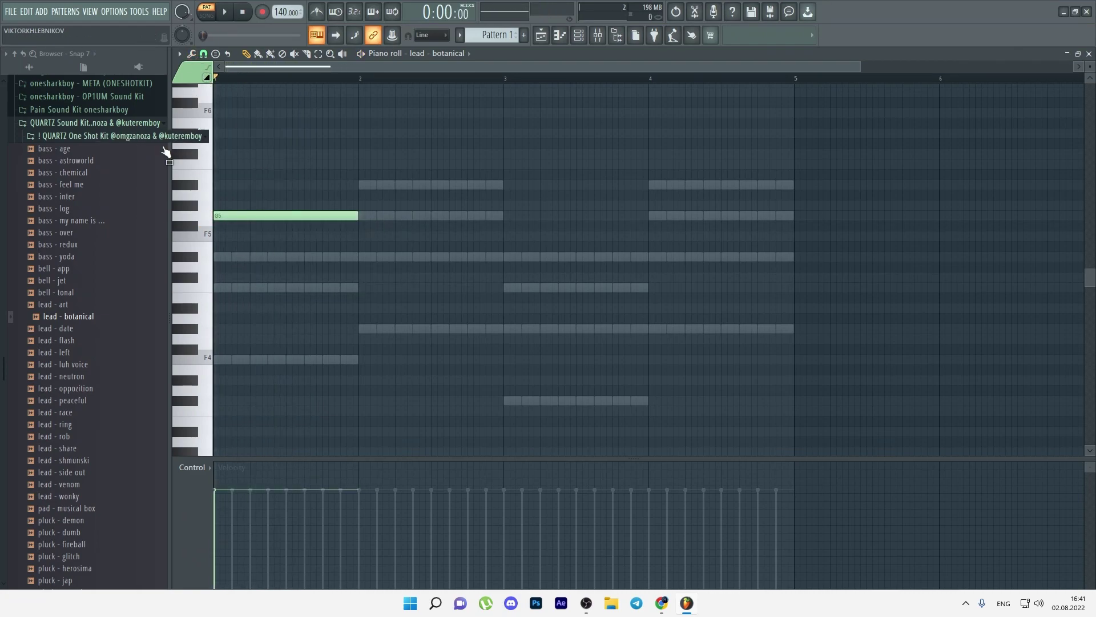
# - Add short slide notes on D#5, G5 and G#5 over the G5 note, and play the phrase
pyautogui.click(167, 135)
pyautogui.scroll(2, 257, 261)
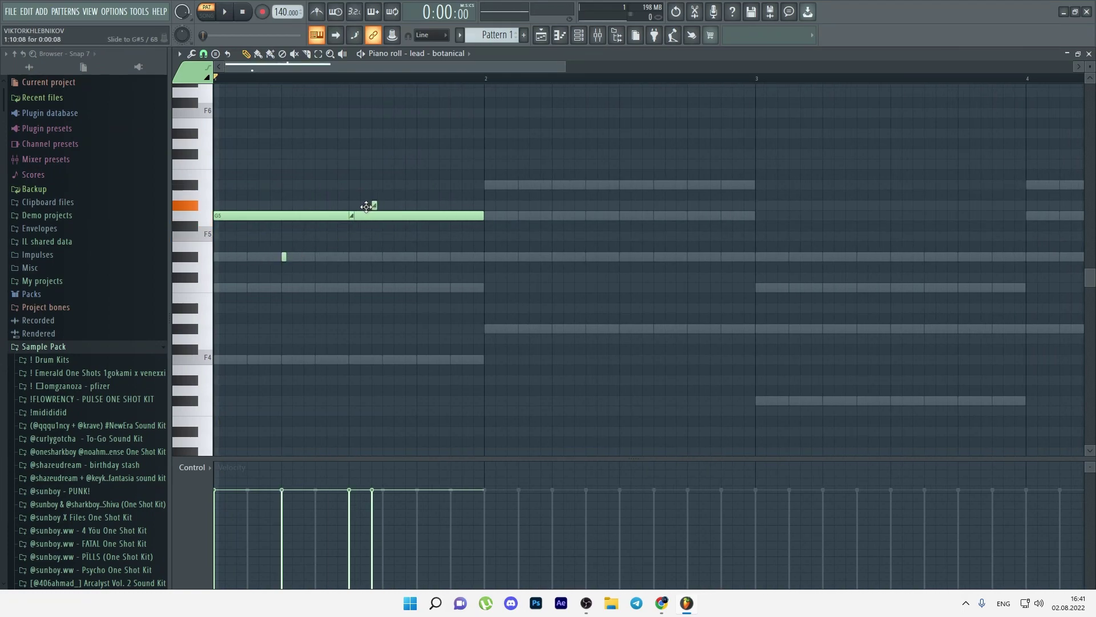
pyautogui.moveTo(366, 206); pyautogui.dragTo(368, 207)
pyautogui.press('space')
pyautogui.press('space')
pyautogui.press('space')
# - Shorten the long G5 note to 10 steps
pyautogui.scroll(-2, 388, 223)
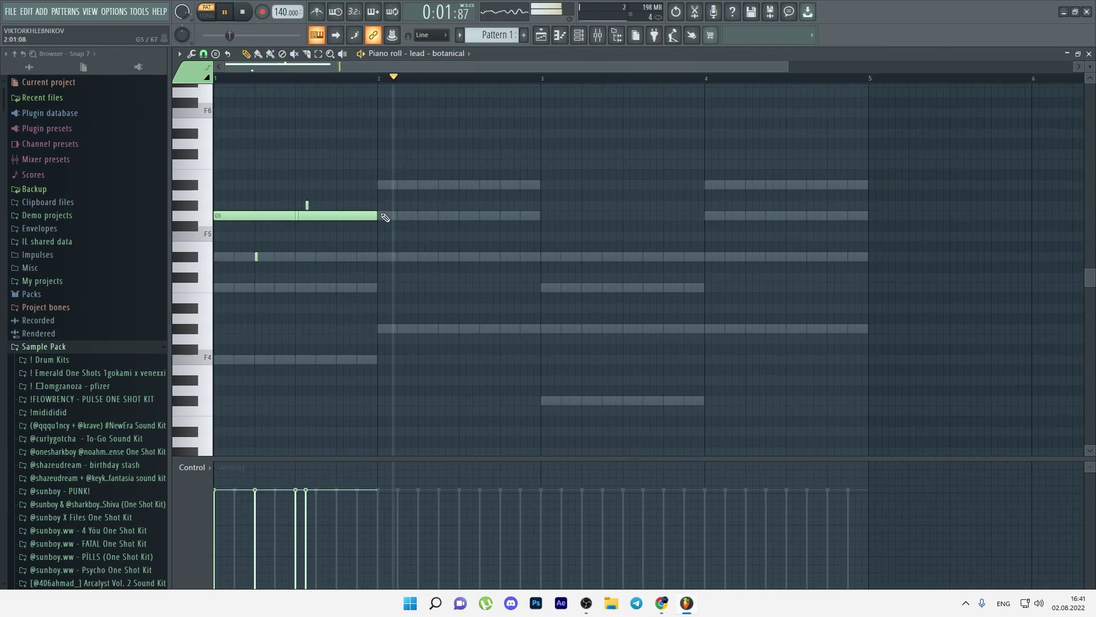
pyautogui.moveTo(376, 216); pyautogui.dragTo(336, 217)
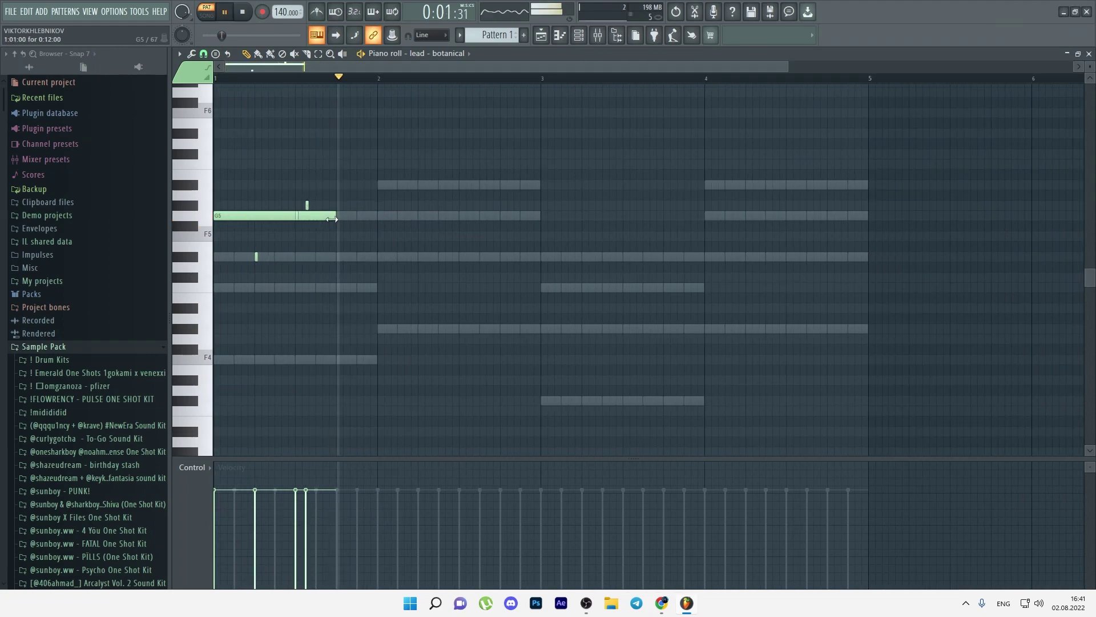
pyautogui.press('space')
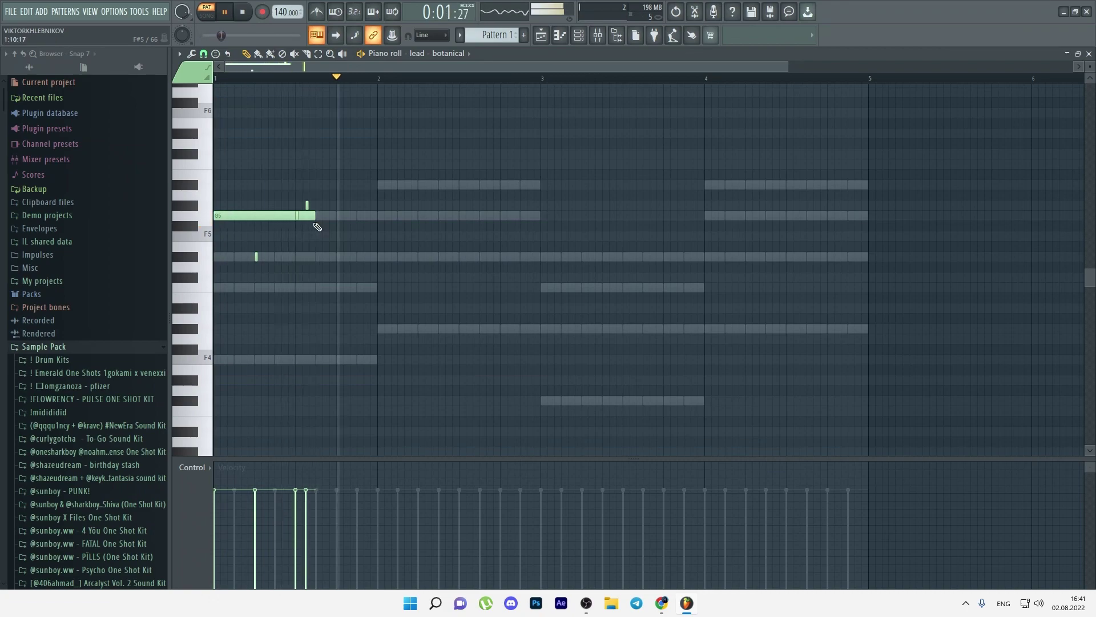
# - Move the D#5 slide earlier, add G5 and G#5 slides after it, and replace the final slides with a short G5 note and slide
pyautogui.scroll(2, 241, 236)
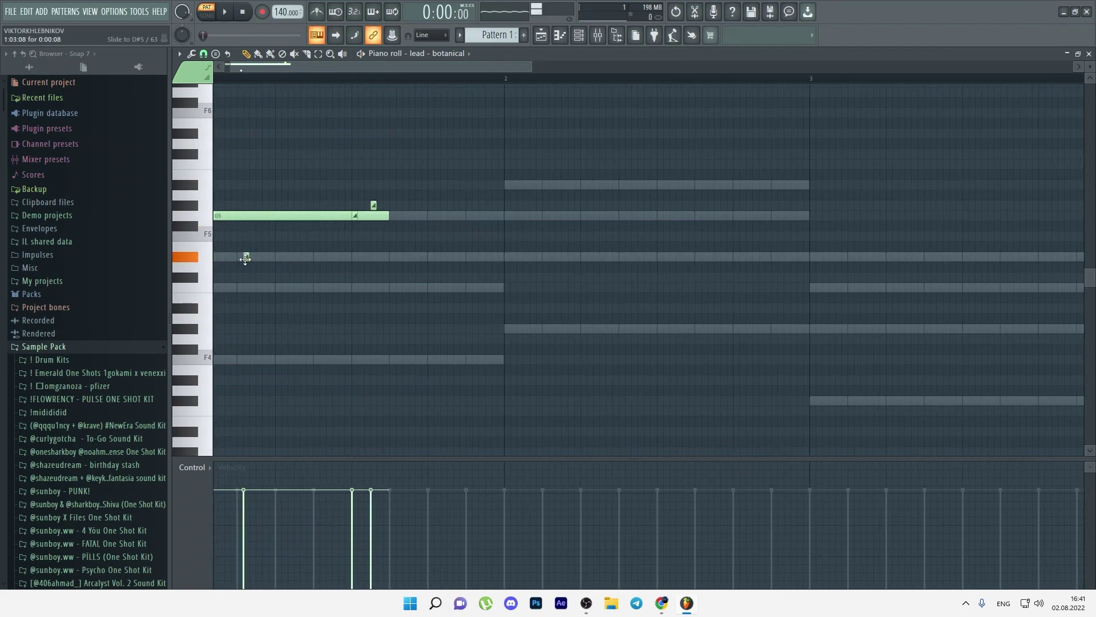
pyautogui.click(276, 224)
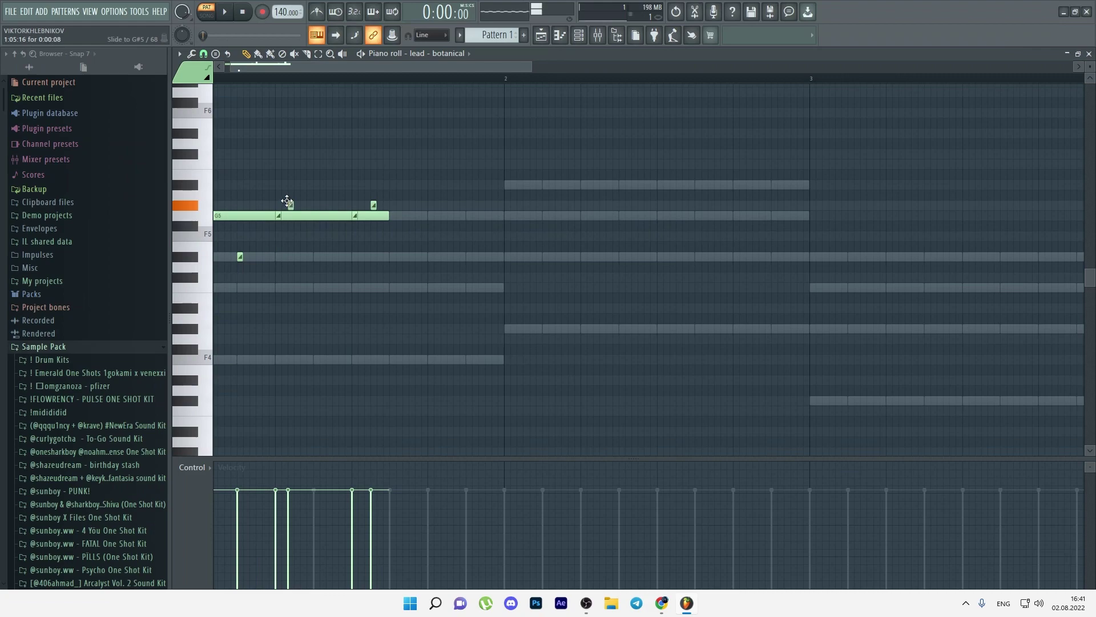
pyautogui.rightClick(374, 205)
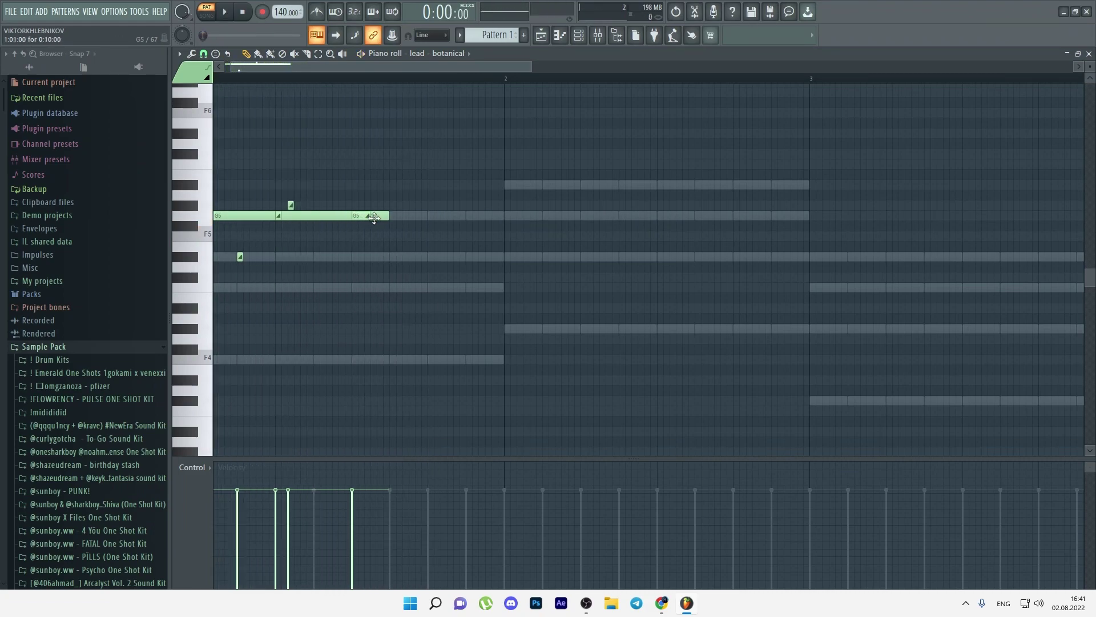
pyautogui.press('space')
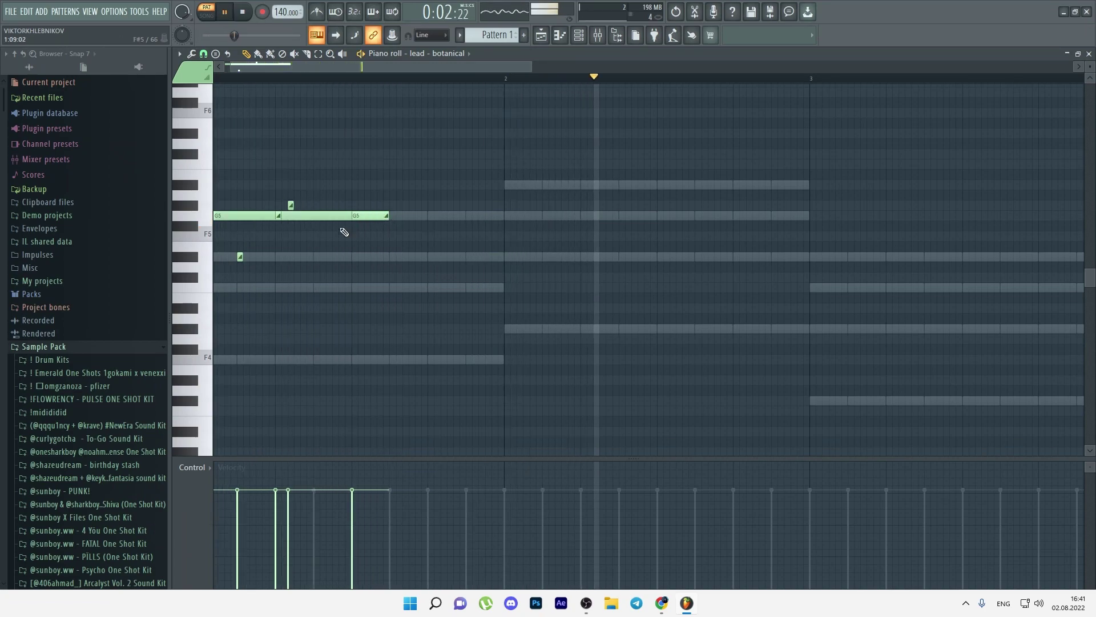
pyautogui.press('space')
# - Copy the whole bar 1 phrase to the start of bar 3 and deselect the notes
pyautogui.scroll(-4, 484, 355)
pyautogui.moveTo(491, 358); pyautogui.dragTo(214, 170)
pyautogui.moveTo(260, 217); pyautogui.dragTo(484, 219)
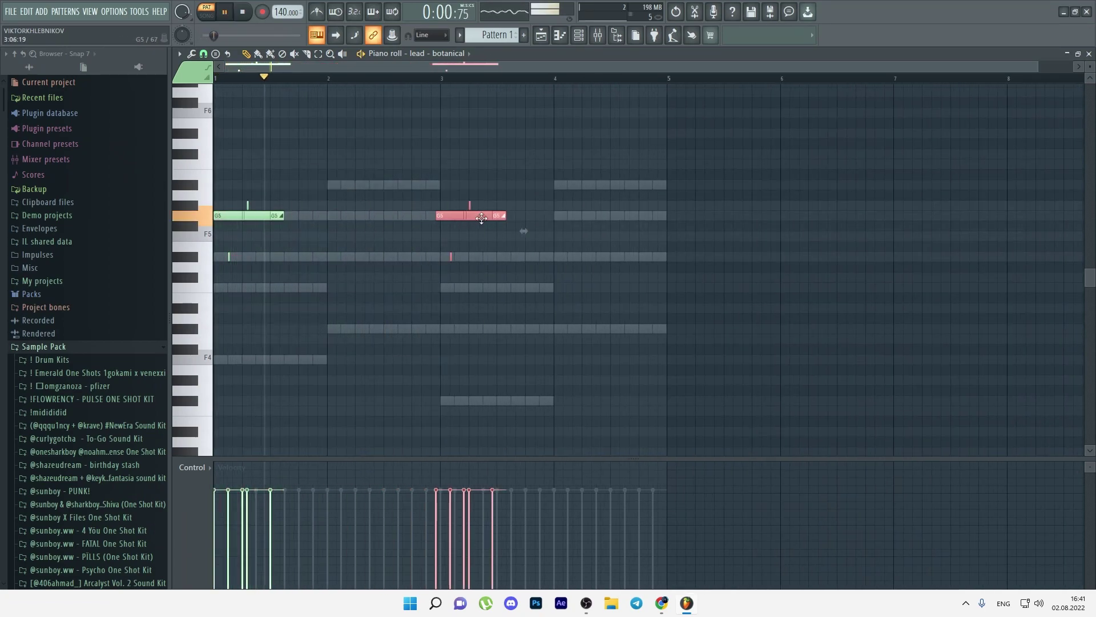
pyautogui.hotkey('ctrl', 'd')
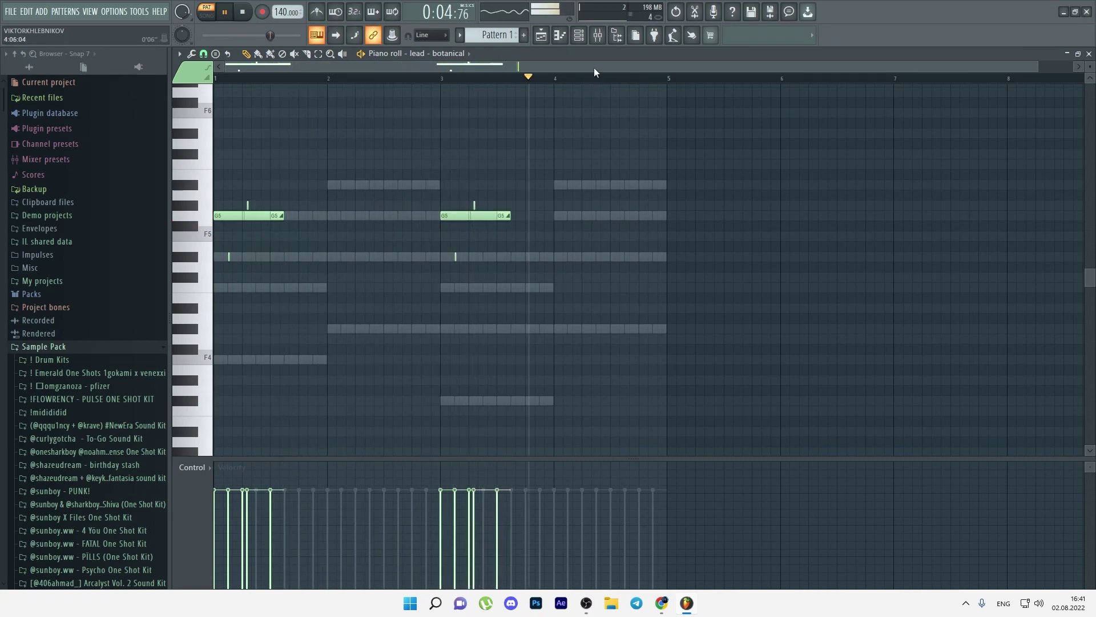
# - Route the lead - bday channel to mixer insert 1 and load Gross Beat in effect slot 4
pyautogui.press('F6')
pyautogui.press('space')
pyautogui.moveTo(265, 240); pyautogui.dragTo(265, 233)
pyautogui.doubleClick(265, 240)
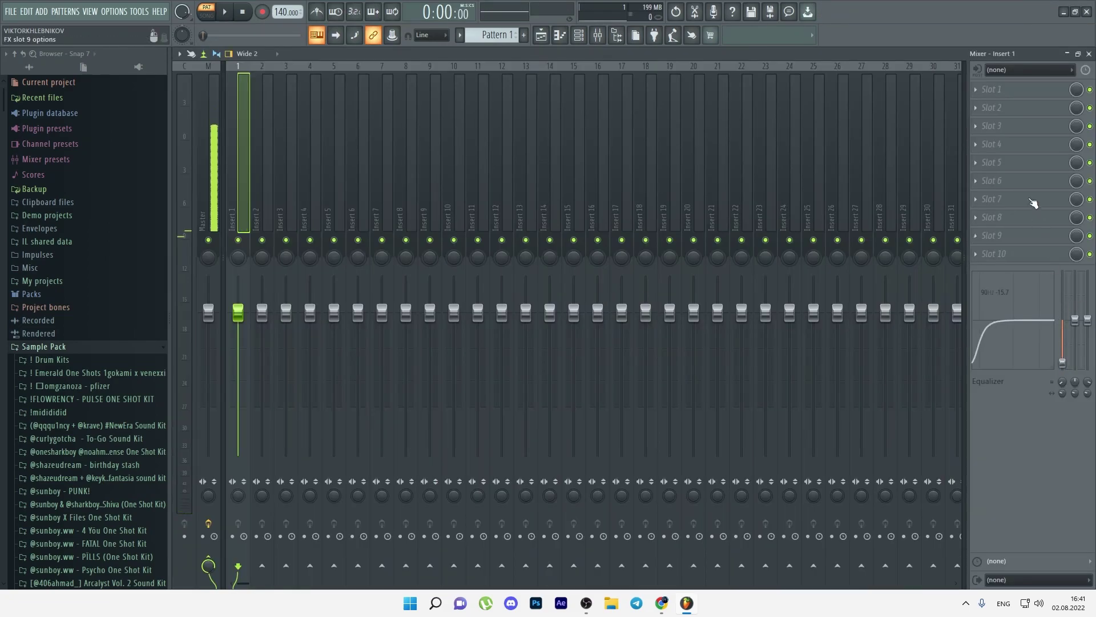
pyautogui.click(1021, 144)
pyautogui.click(881, 286)
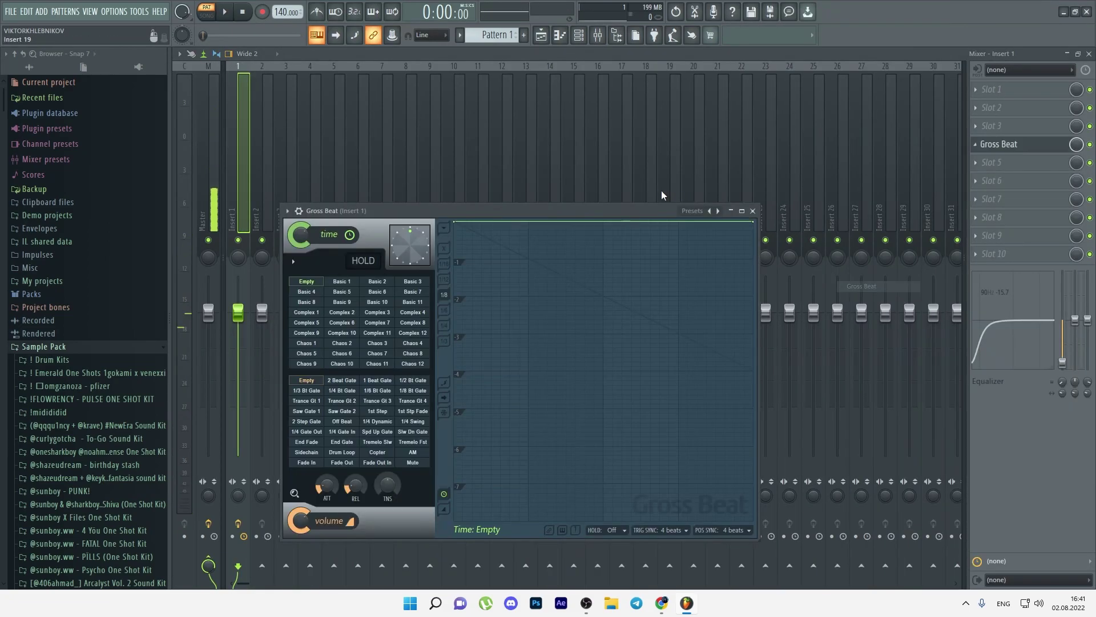
# - Load the ginseng preset in Gross Beat, close the plugin, and lower mixer insert 1's volume to 90%
pyautogui.click(692, 211)
pyautogui.click(743, 115)
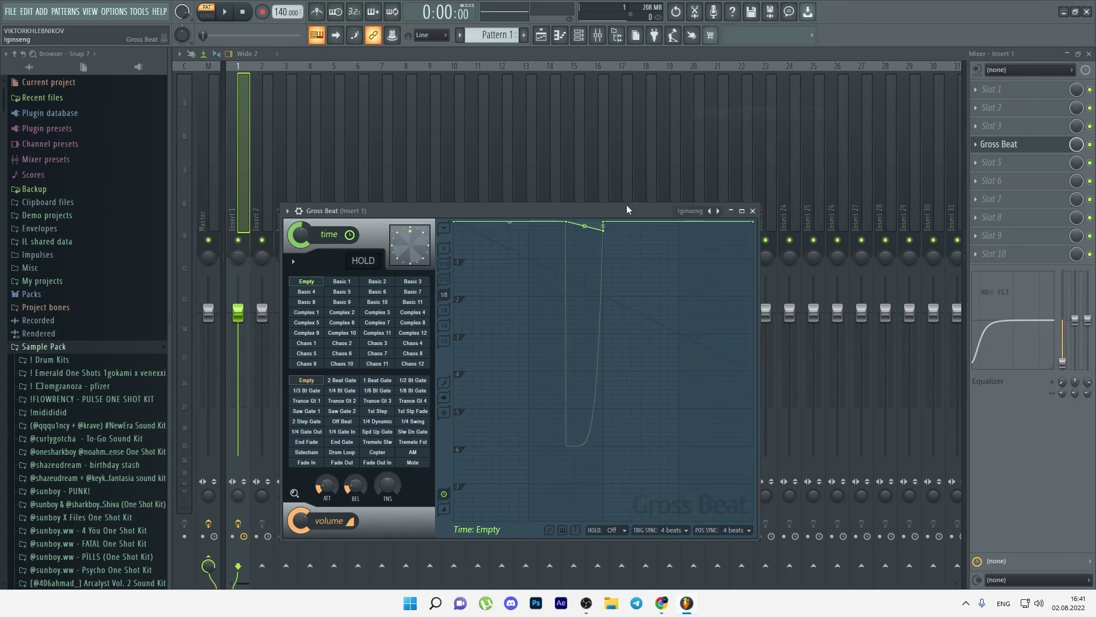
pyautogui.press('space')
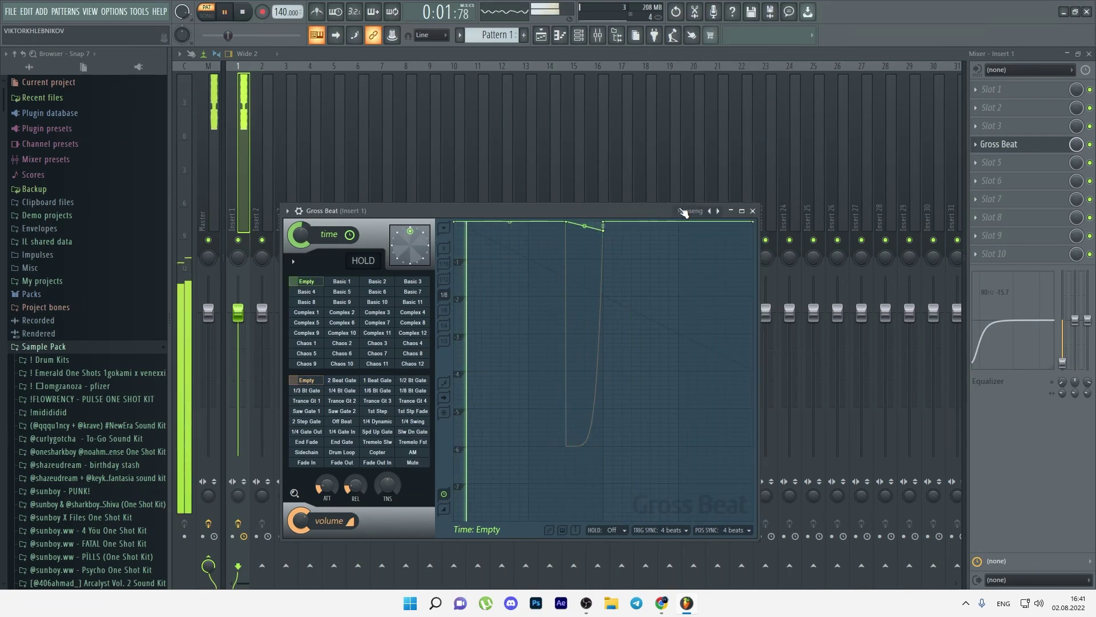
pyautogui.click(753, 211)
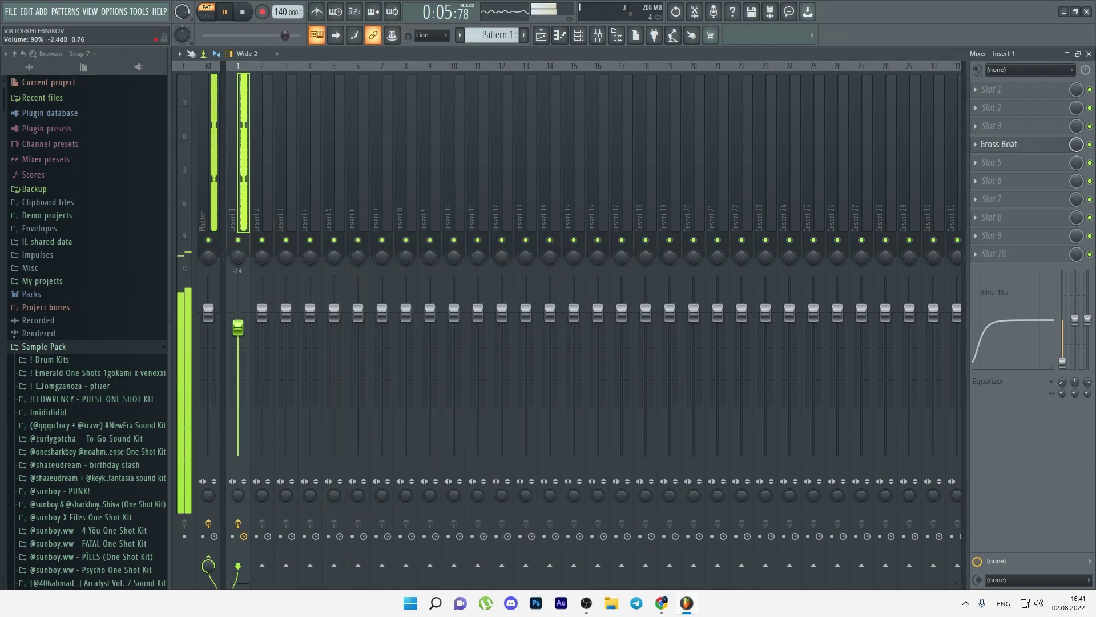
# - Show the channel rack and audition the bass and lead samples in the Psycho One Shot Kit
pyautogui.press('F6')
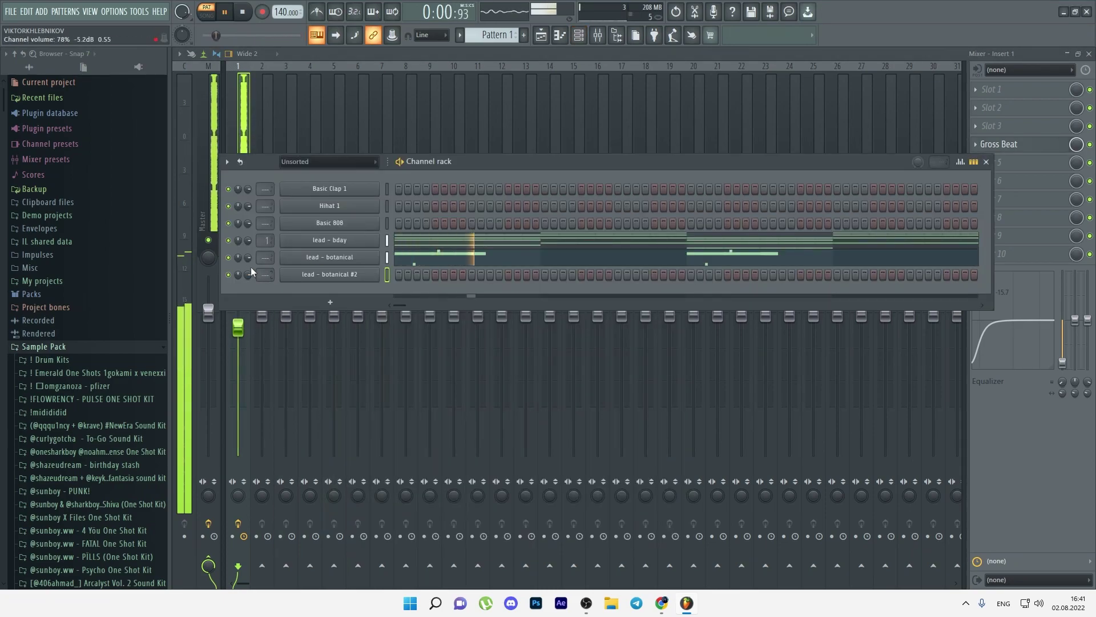
pyautogui.scroll(-10, 91, 373)
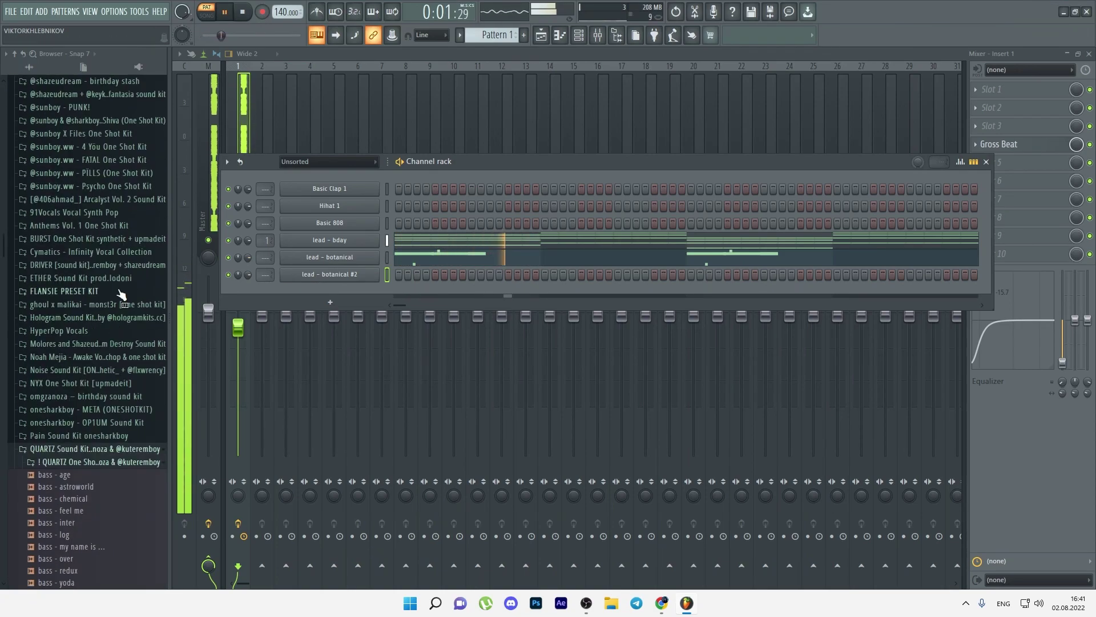
pyautogui.click(103, 173)
pyautogui.click(81, 173)
pyautogui.click(82, 186)
pyautogui.press('space')
pyautogui.click(81, 201)
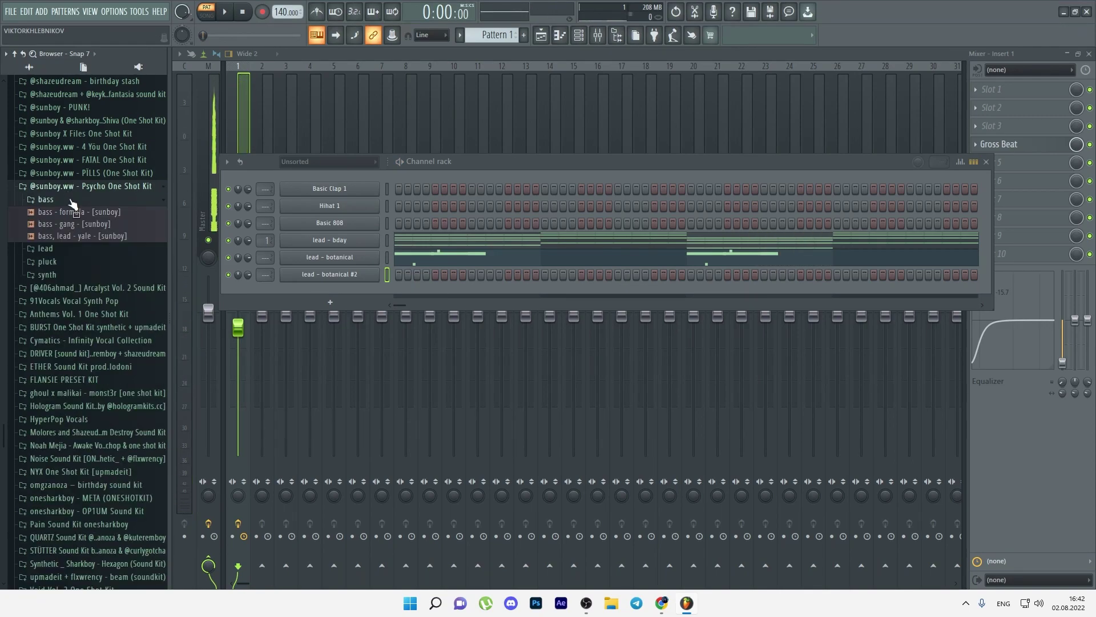
pyautogui.click(70, 200)
pyautogui.click(70, 213)
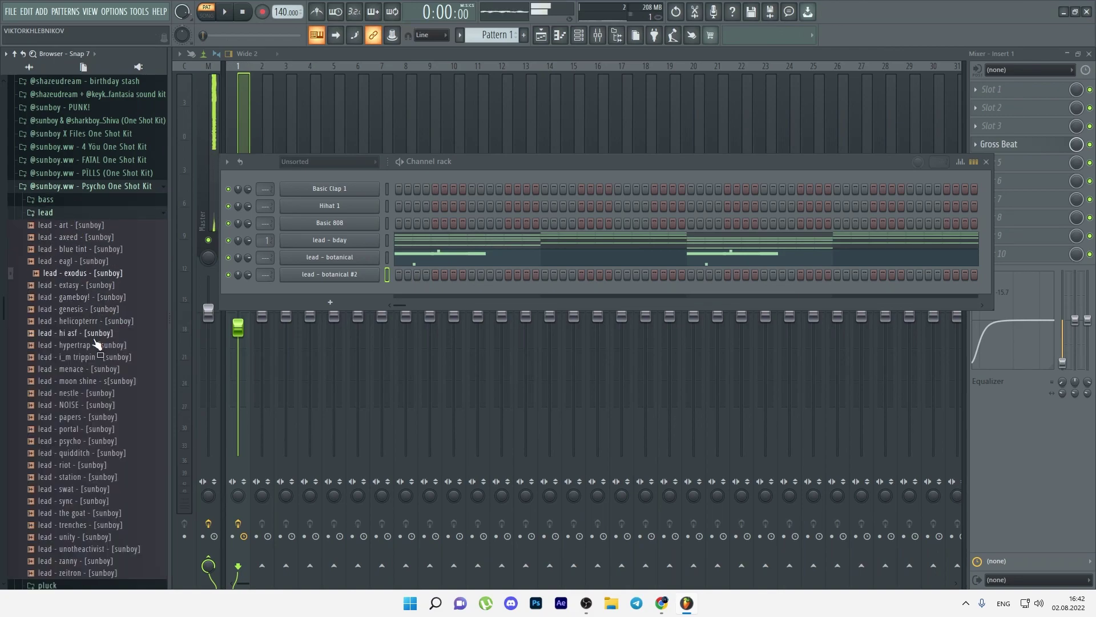
# - Audition leads in the PILLS One Shot Kit and load LEAD - MAREVELLOUS onto the lead - botanical #2 channel
pyautogui.click(68, 174)
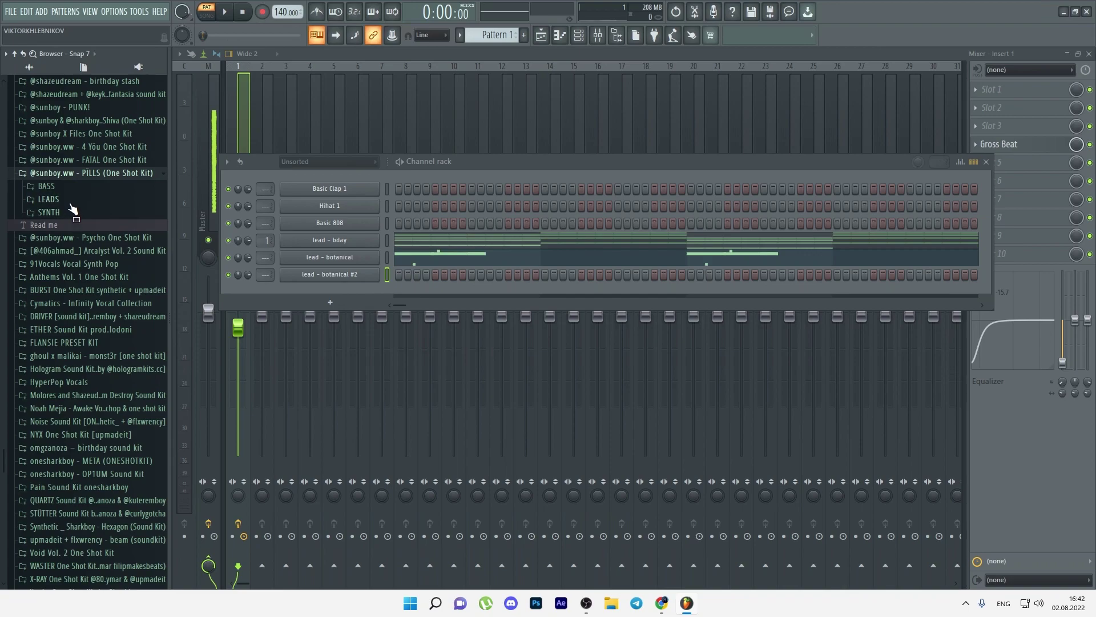
pyautogui.click(69, 203)
pyautogui.click(78, 235)
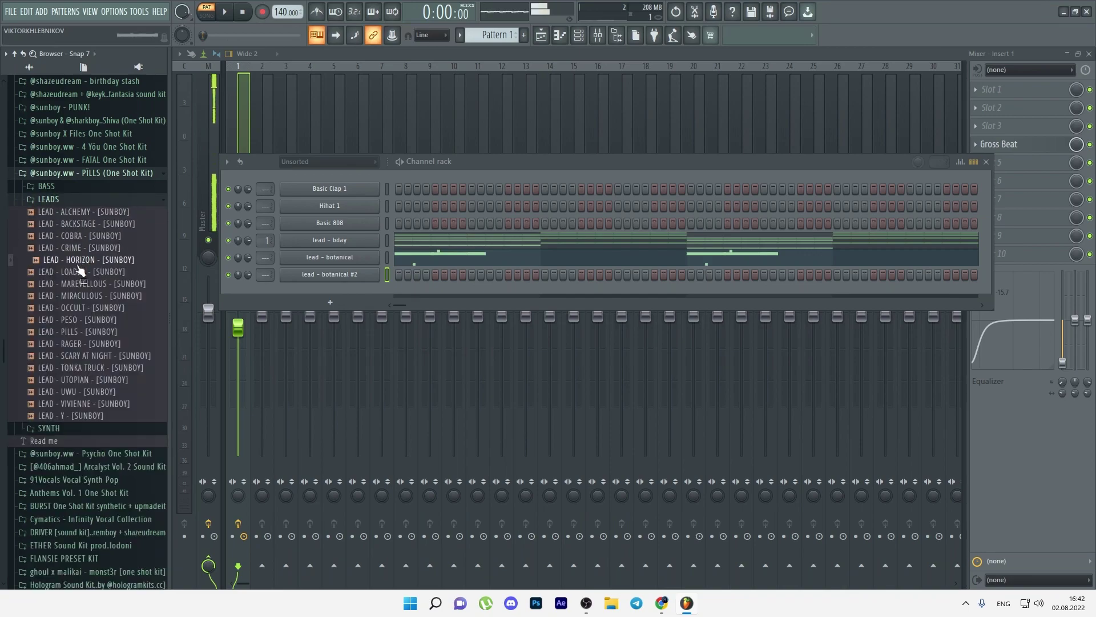
pyautogui.click(85, 284)
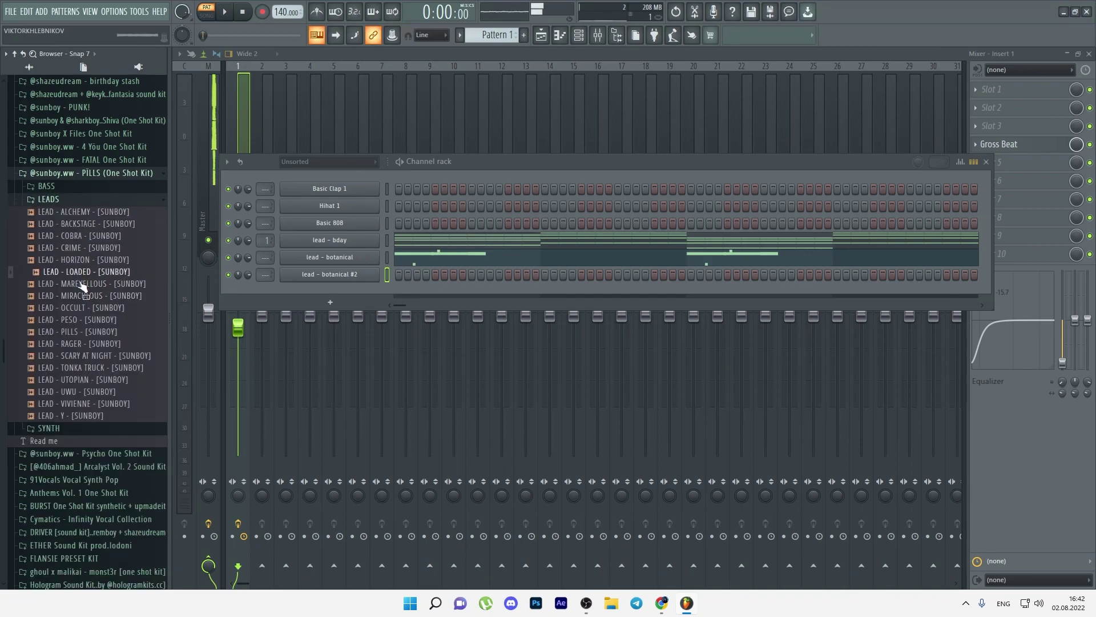
pyautogui.click(83, 283)
pyautogui.press('space')
pyautogui.moveTo(89, 288); pyautogui.dragTo(365, 275)
# - Open the LEAD - MAREVELLOUS piano roll and place a 10-step D#5 note starting midway through bar 2
pyautogui.rightClick(378, 269)
pyautogui.click(399, 276)
pyautogui.press('space')
pyautogui.moveTo(455, 288); pyautogui.dragTo(445, 261)
pyautogui.scroll(3, 375, 275)
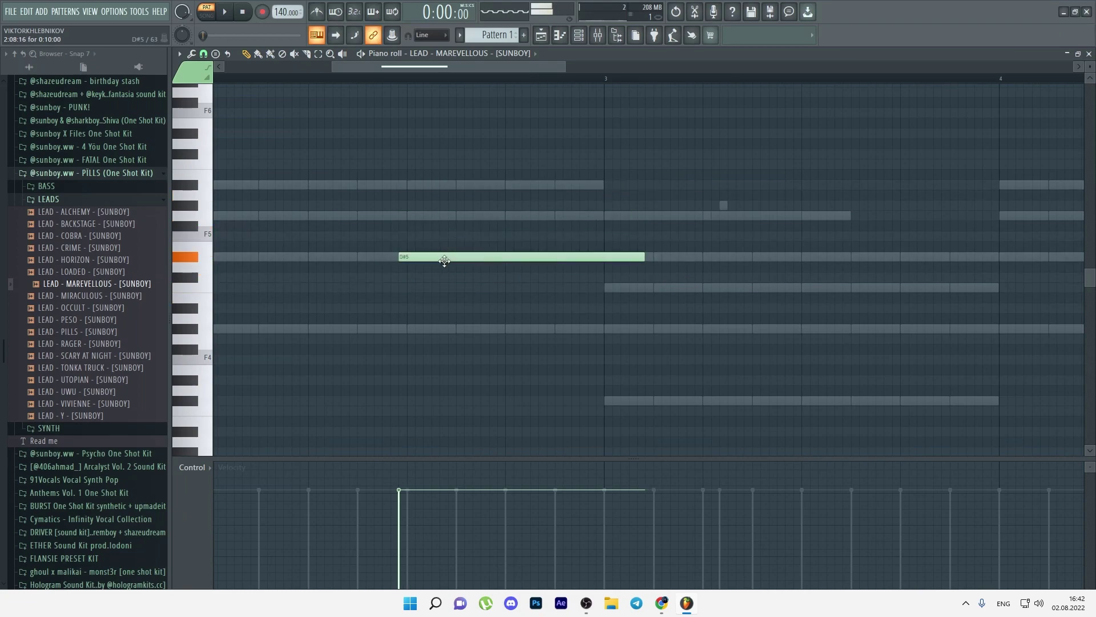
# - Turn on slide notes, add a short slide at step 11 of bar 2, and raise it to G5
pyautogui.click(209, 80)
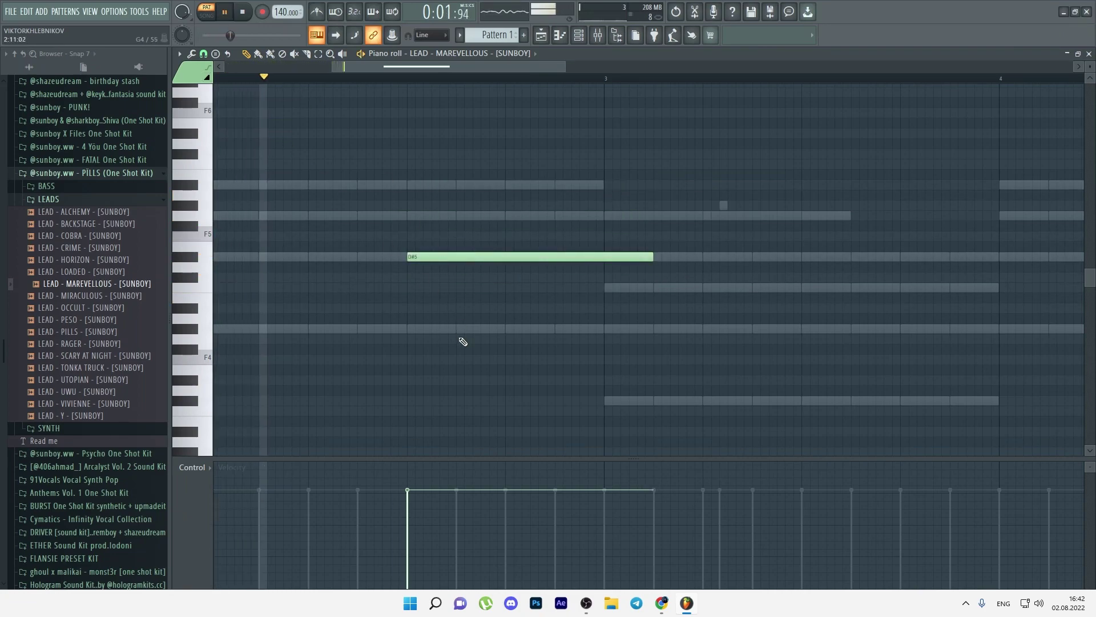
pyautogui.click(507, 308)
pyautogui.press('space')
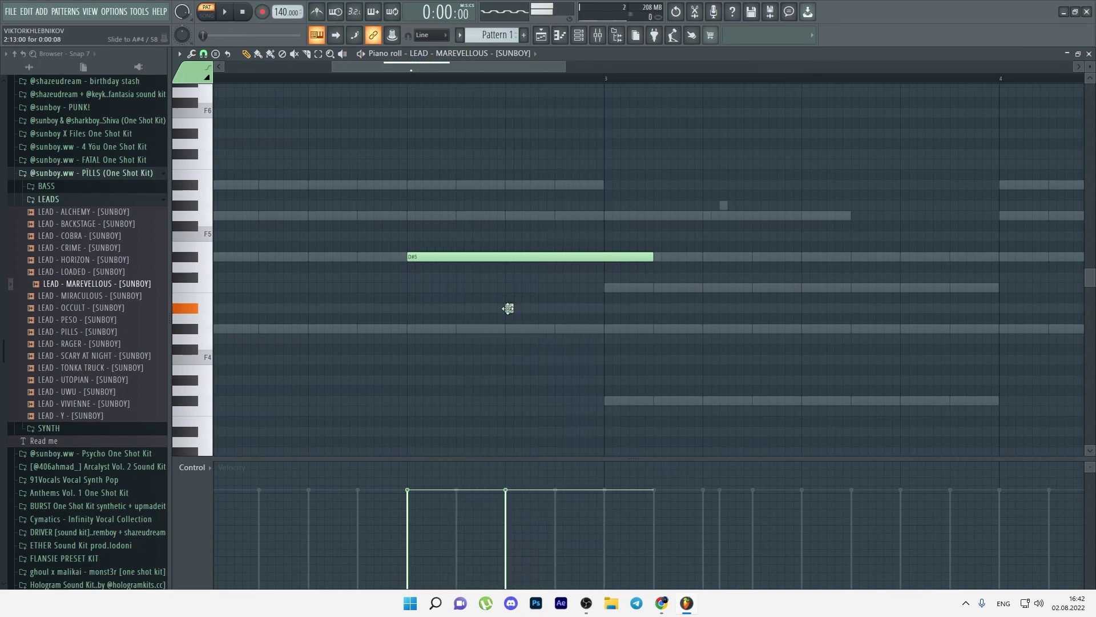
pyautogui.click(309, 77)
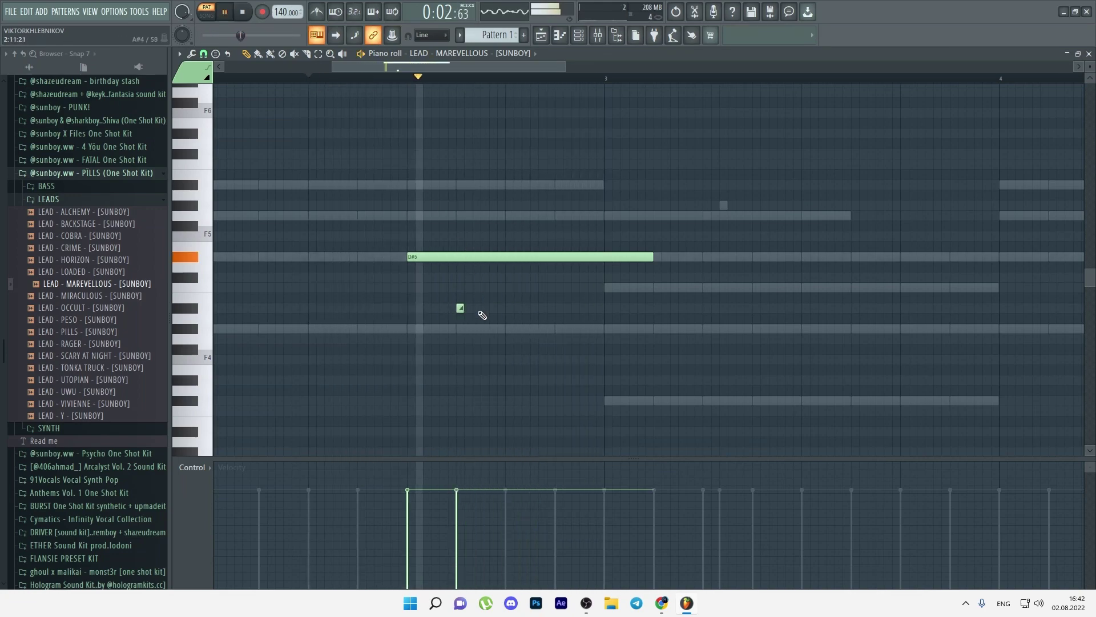
pyautogui.moveTo(460, 308); pyautogui.dragTo(460, 215)
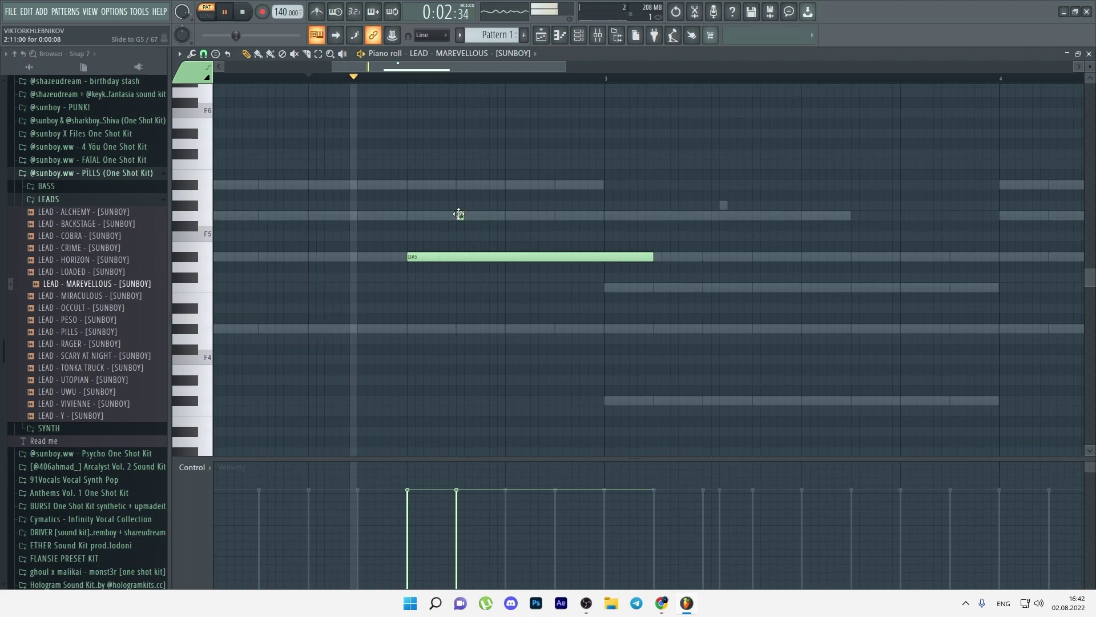
# - Raise the long note to G5, lower the step 11 slide to D#5, and add a G5 slide at step 13
pyautogui.moveTo(461, 255); pyautogui.dragTo(510, 226)
pyautogui.press('space')
pyautogui.press('space')
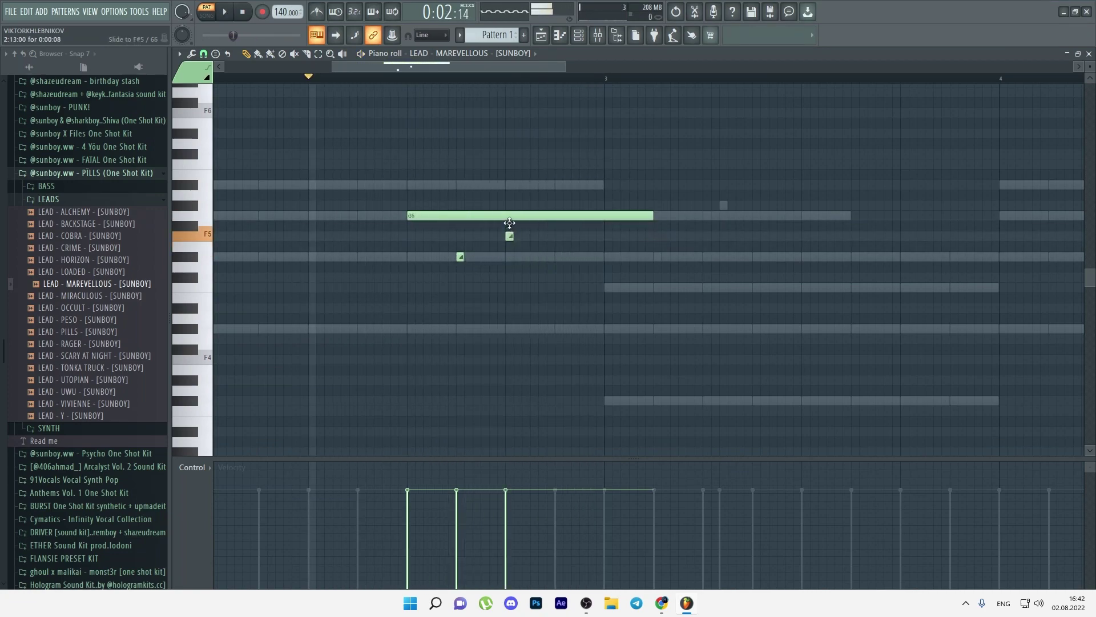
pyautogui.press('space')
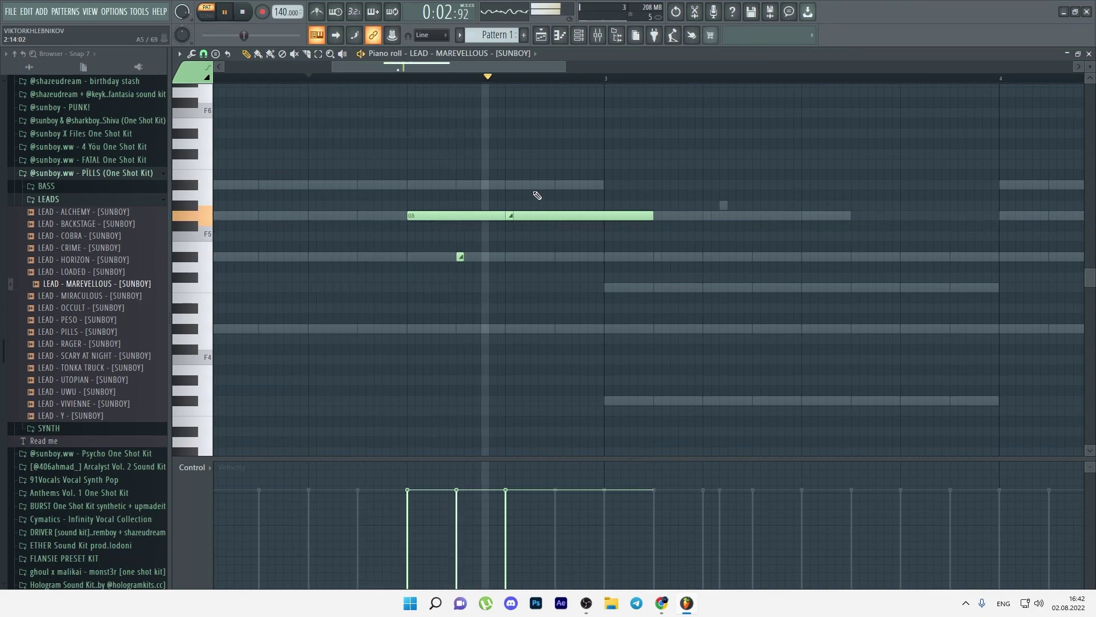
pyautogui.press('space')
# - Move the second G5 slide to step 15 and shorten the long G5 note to end at bar 3
pyautogui.moveTo(526, 224)
pyautogui.mouseDown()
pyautogui.moveTo(565, 266)
pyautogui.moveTo(562, 235)
pyautogui.moveTo(593, 236)
pyautogui.moveTo(577, 236)
pyautogui.moveTo(566, 215)
pyautogui.mouseUp()
pyautogui.press('space')
pyautogui.press('space')
pyautogui.press('space')
pyautogui.press('space')
pyautogui.press('space')
pyautogui.moveTo(651, 216); pyautogui.dragTo(603, 220)
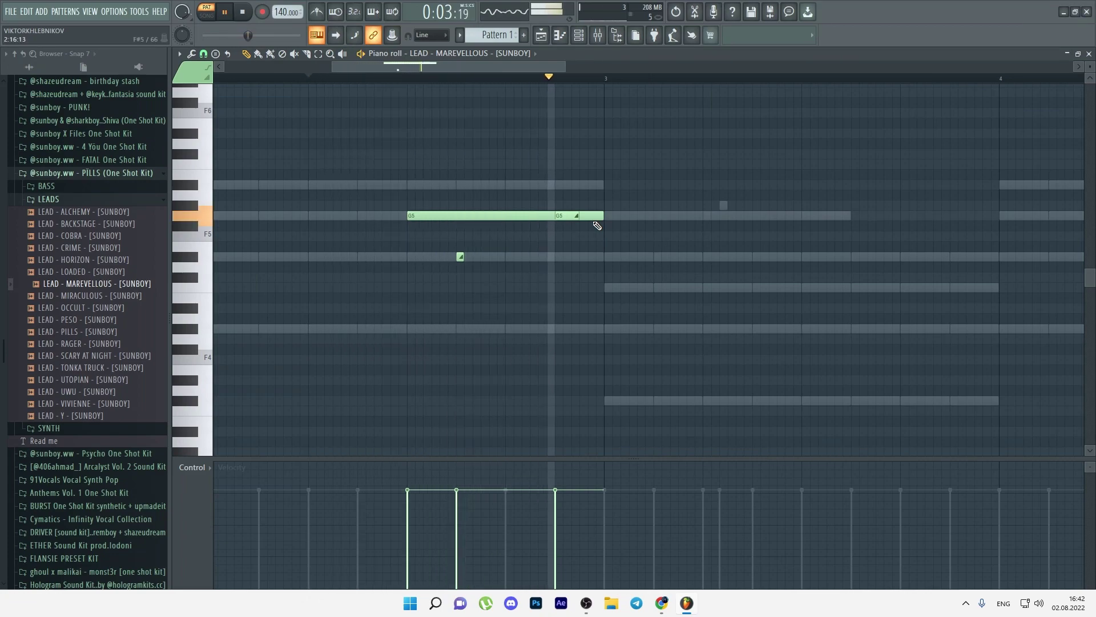
# - Try a two-step length for the G5 slide, then place it at step 13 with a one-step length
pyautogui.press('space')
pyautogui.click(572, 216)
pyautogui.moveTo(578, 214); pyautogui.dragTo(601, 212)
pyautogui.press('space')
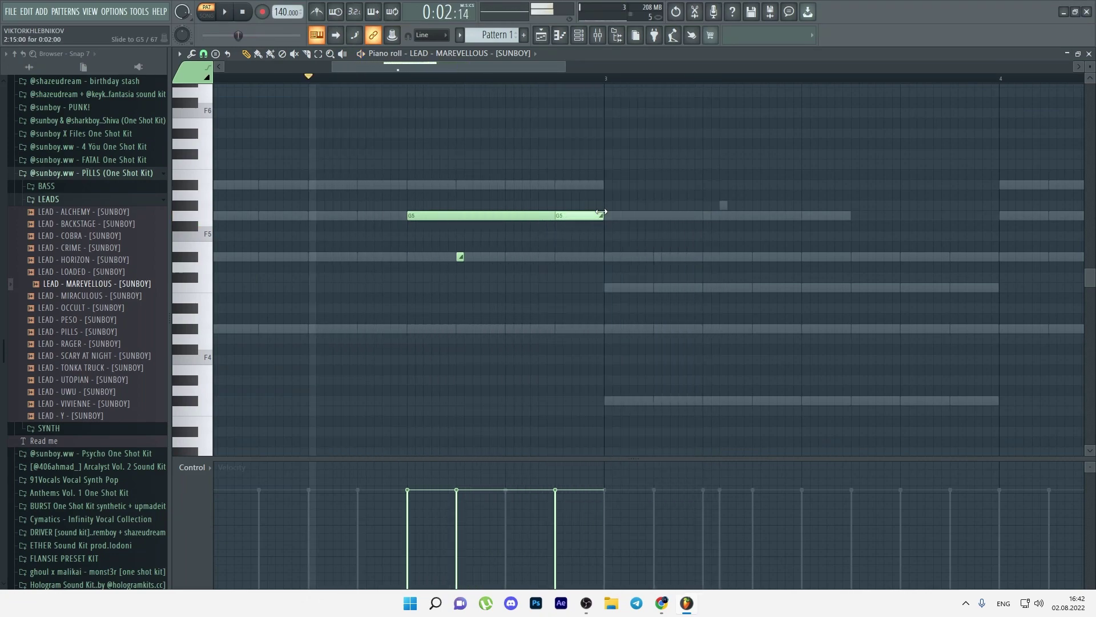
pyautogui.moveTo(534, 215); pyautogui.dragTo(527, 216)
pyautogui.press('space')
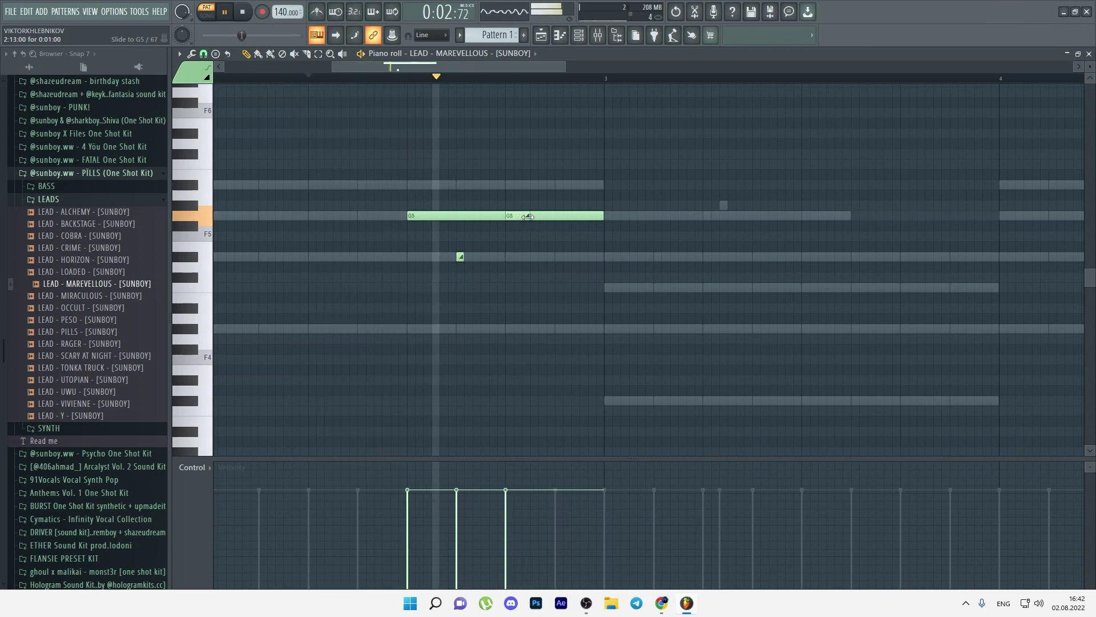
pyautogui.press('space')
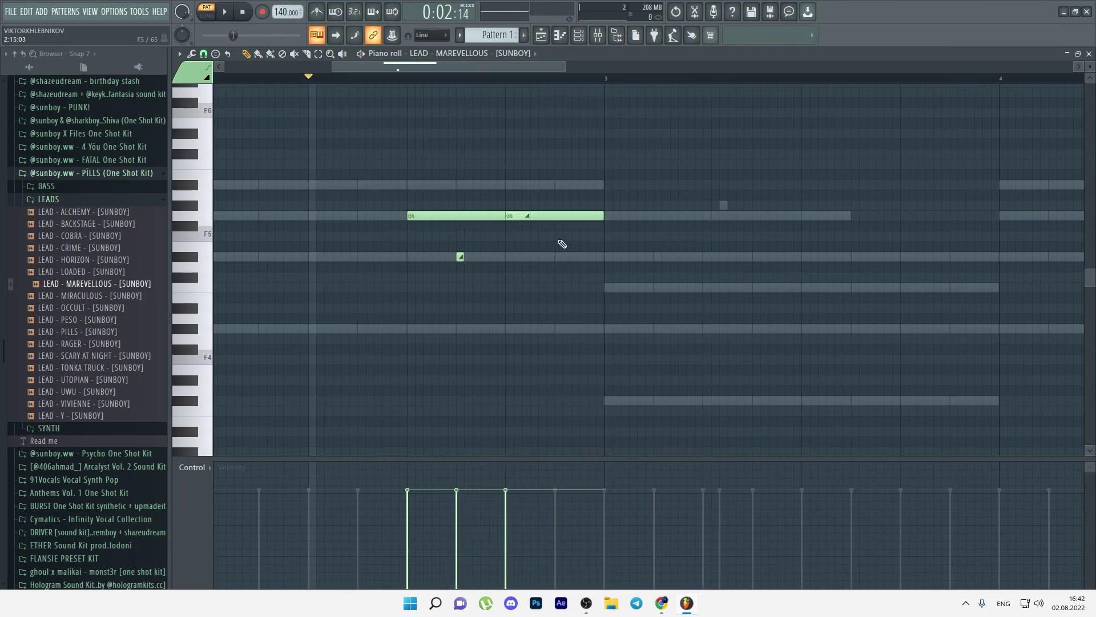
# - Duplicate the bar 2 phrase and place the copy in the second half of bar 4
pyautogui.press('space')
pyautogui.scroll(-5, 563, 244)
pyautogui.hotkey('ctrl', 'b')
pyautogui.press('space')
pyautogui.moveTo(443, 216); pyautogui.dragTo(590, 216)
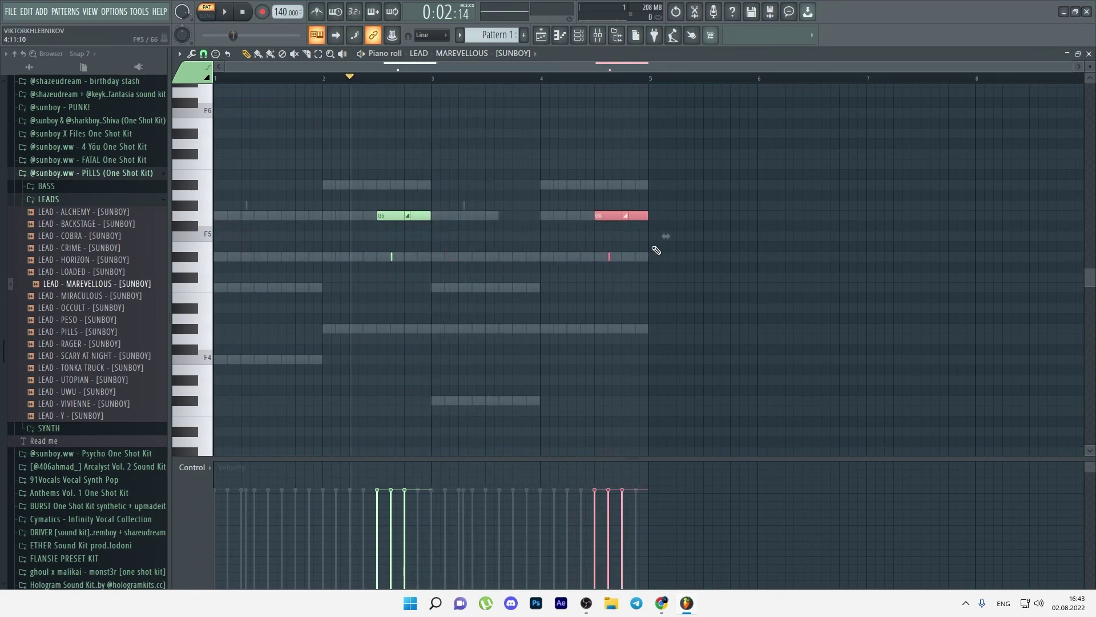
# - Select all the LEAD - MAREVELLOUS notes, lower their velocity, and play the pattern back
pyautogui.hotkey('ctrl', 'a')
pyautogui.press('space')
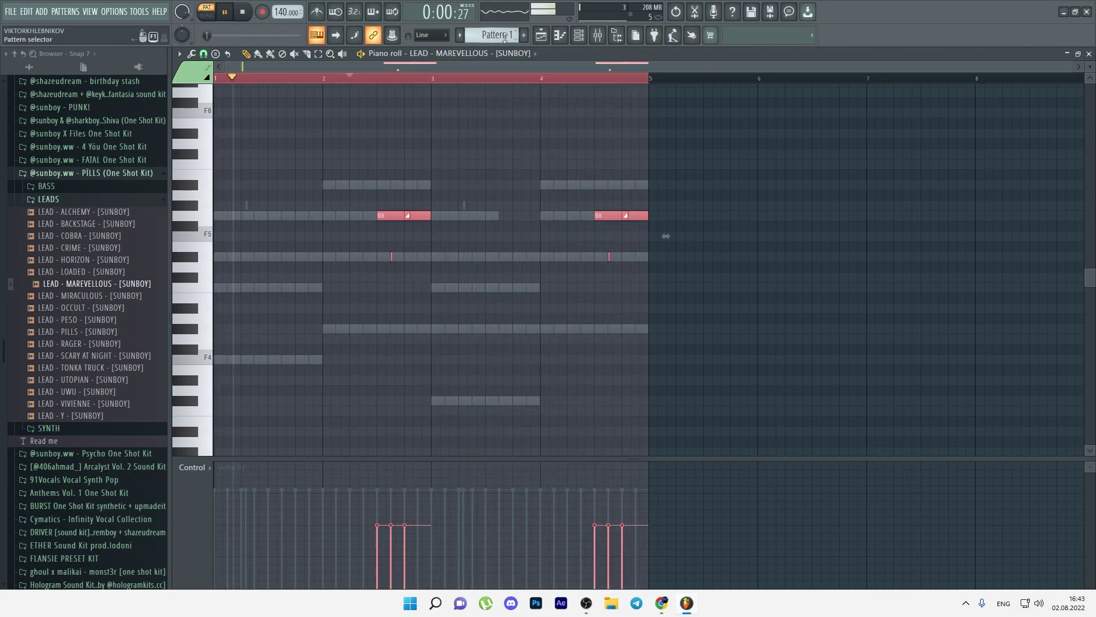
pyautogui.press('space')
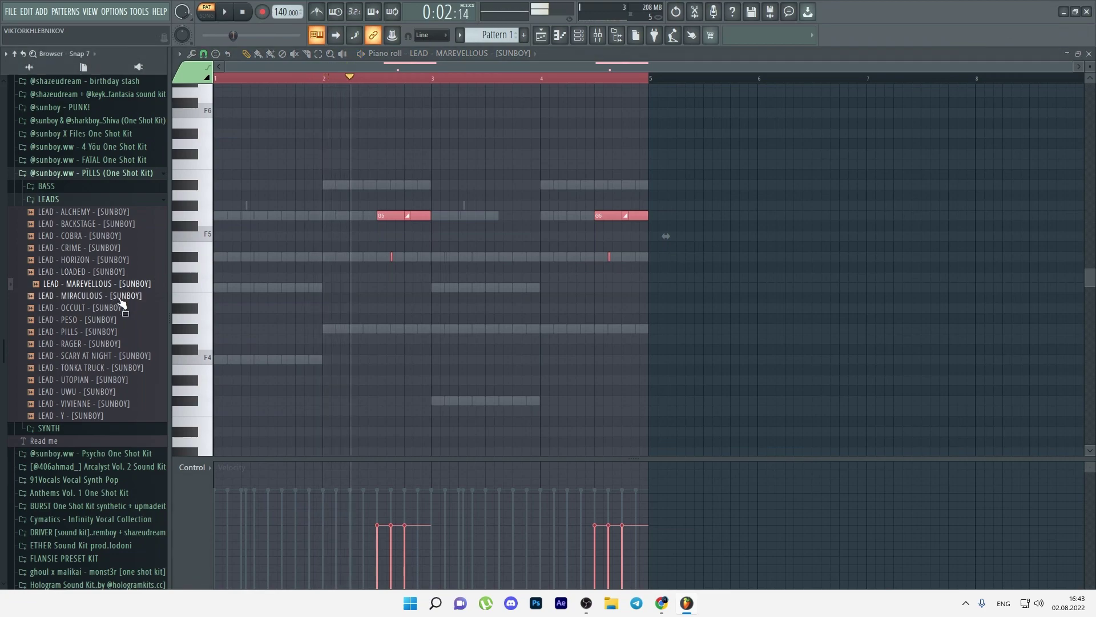
# - Try LEAD - TONKA TRUCK as the channel's sample, audition other leads, and restore LEAD - MAREVELLOUS
pyautogui.click(117, 369)
pyautogui.press('Up')
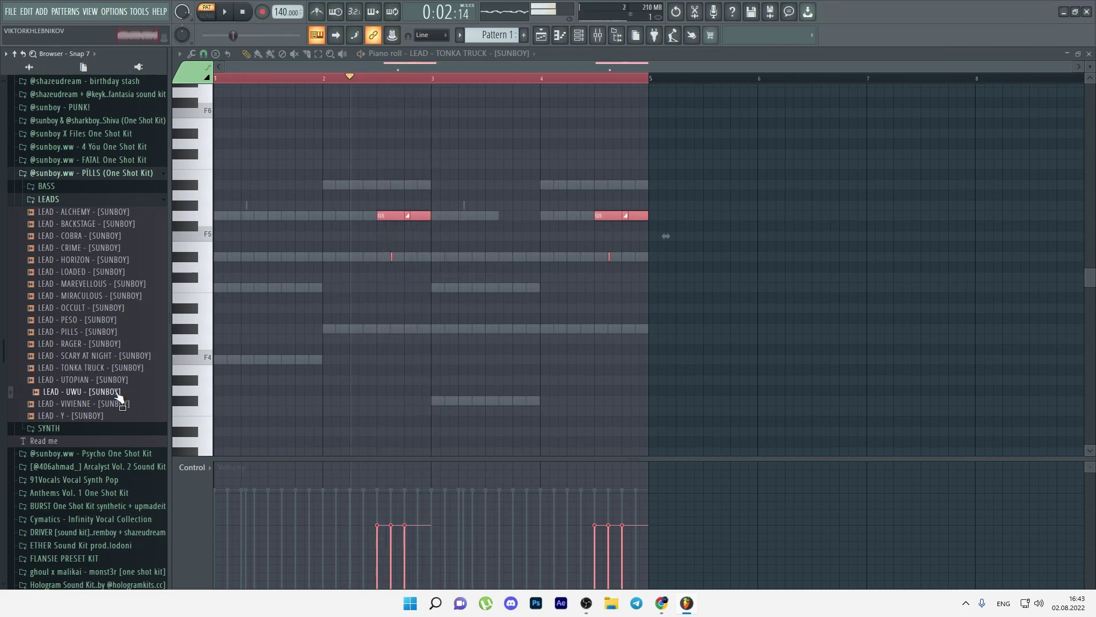
pyautogui.moveTo(120, 284); pyautogui.dragTo(362, 201)
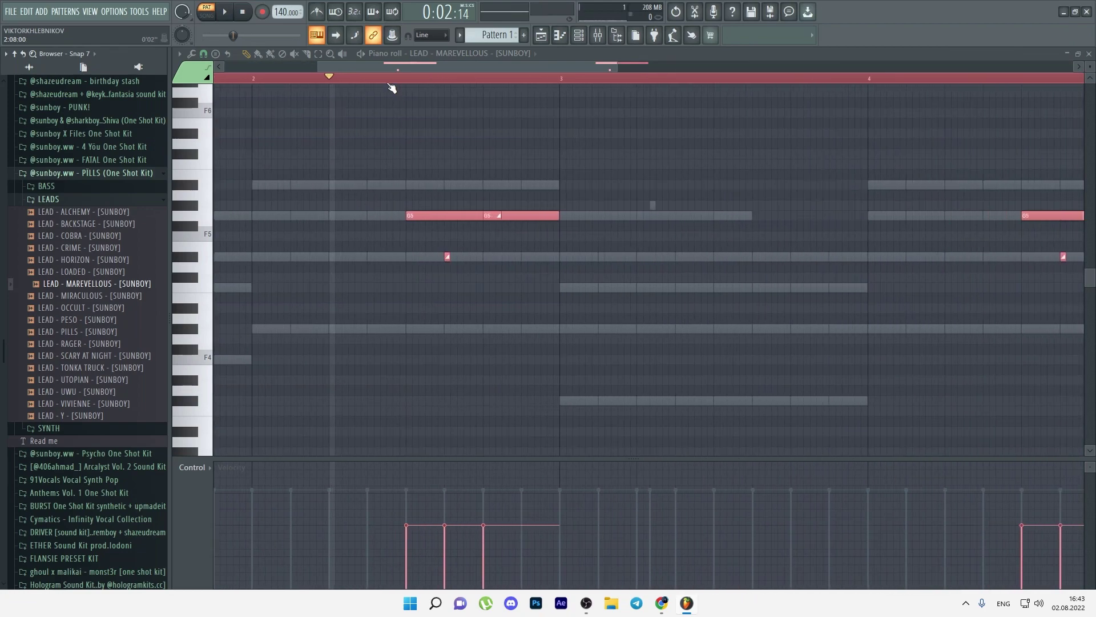
# - Delete both slides from the bar 2 phrase, keeping the long G5 note, and turn on slide notes
pyautogui.press('space')
pyautogui.press('space')
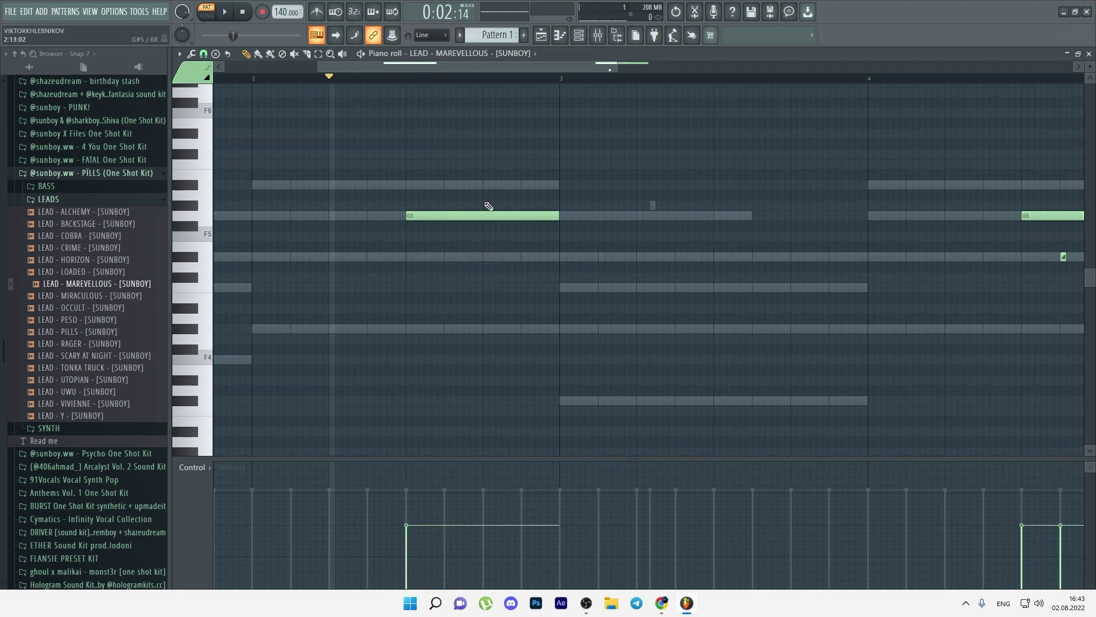
pyautogui.scroll(2, 484, 210)
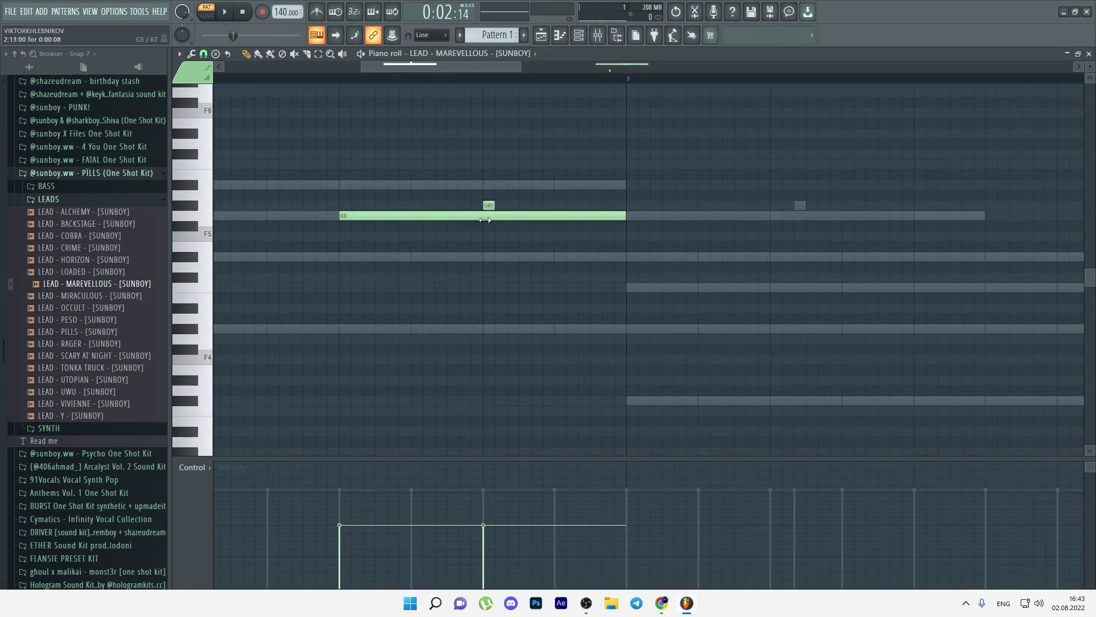
pyautogui.click(210, 79)
pyautogui.click(207, 78)
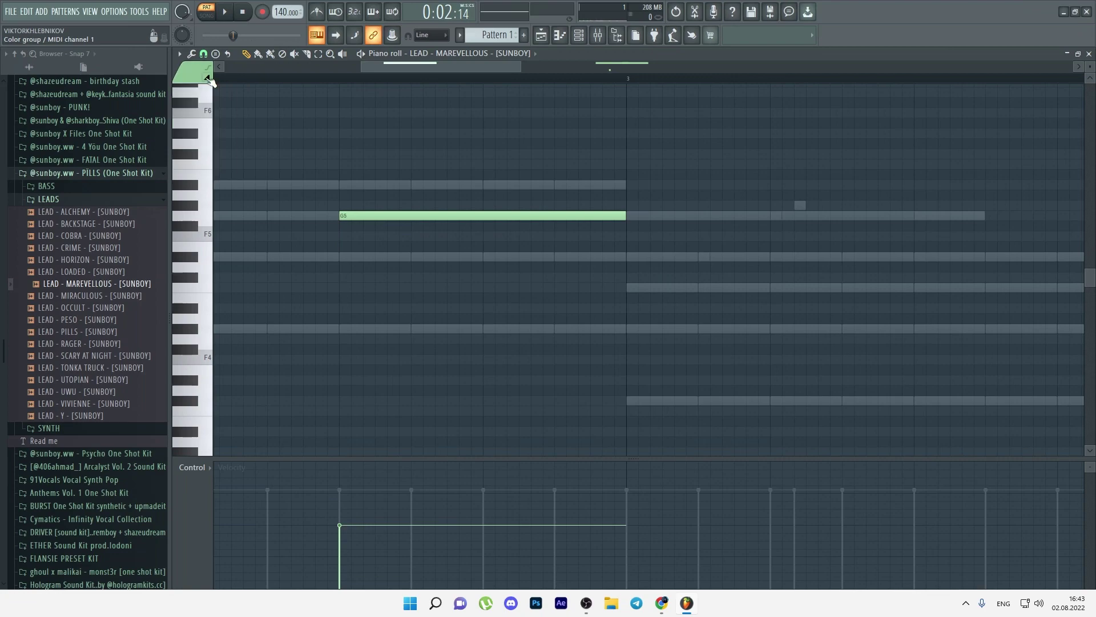
# - Try slides to G5 and A#5 in the last quarter of bar 2 and delete them
pyautogui.moveTo(509, 188); pyautogui.dragTo(488, 221)
pyautogui.press('space')
pyautogui.click(521, 185)
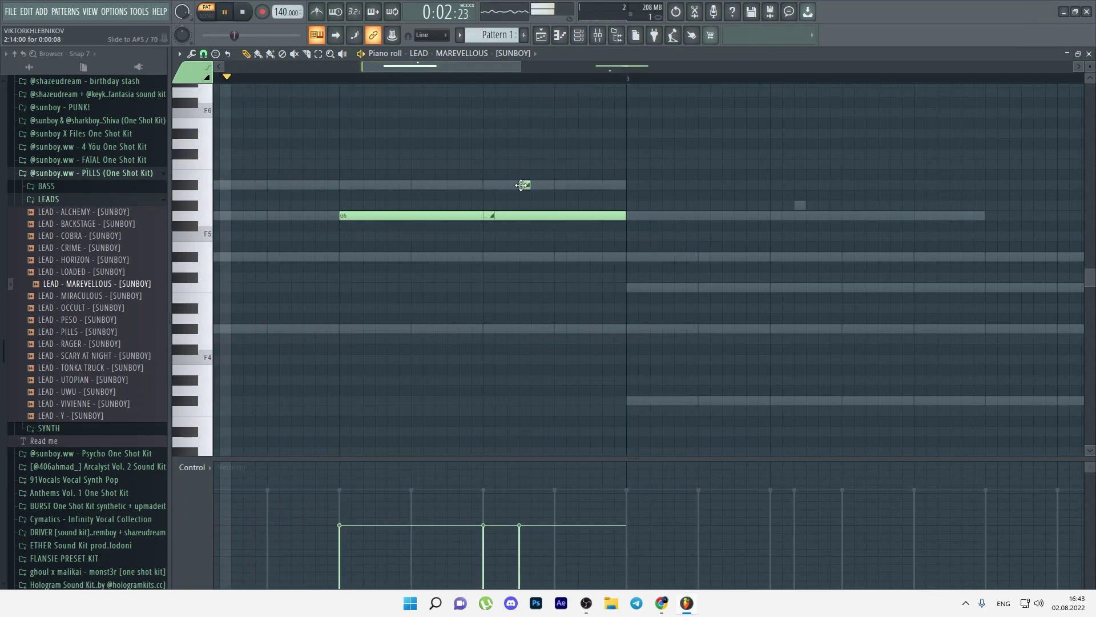
pyautogui.press('space')
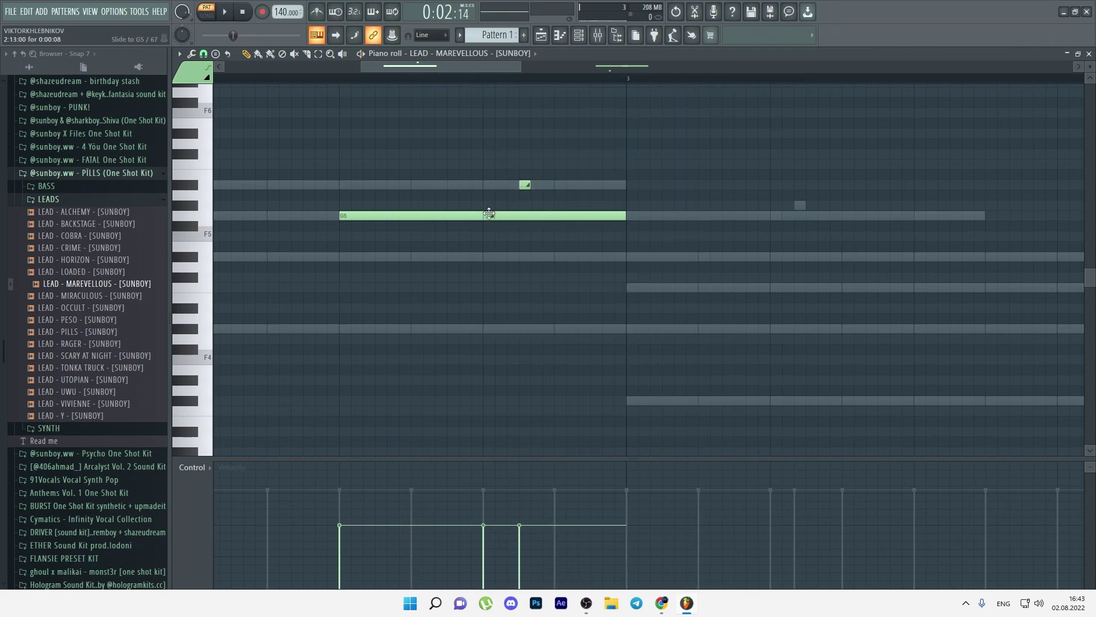
pyautogui.press('space')
pyautogui.rightClick(560, 185)
pyautogui.rightClick(525, 184)
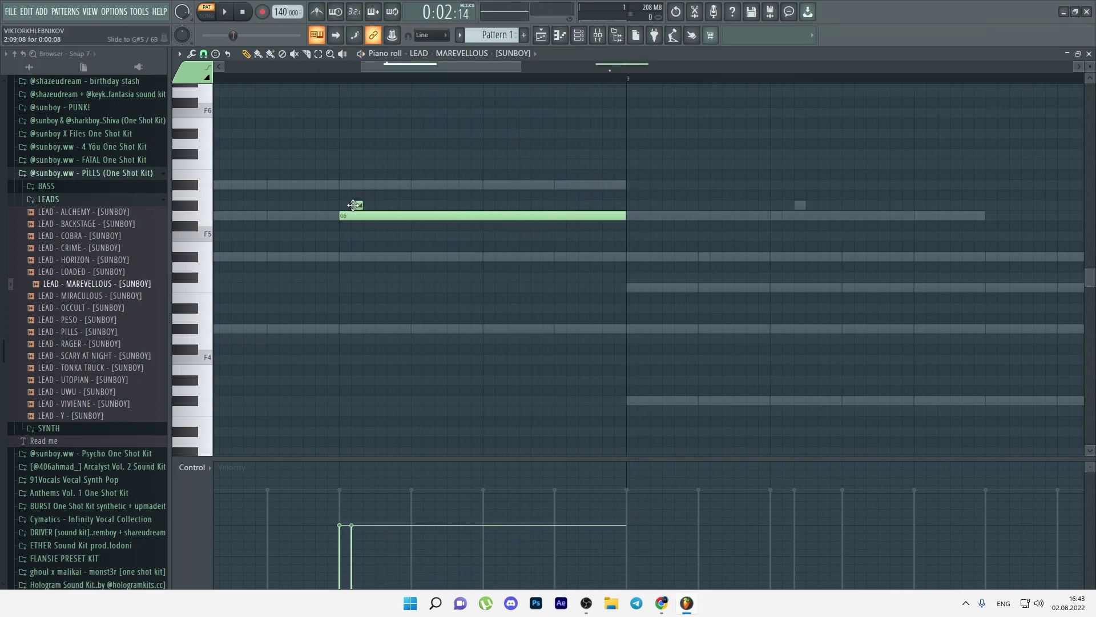
# - Place slides over the long G5 note in bar 2: G#5 at step 9, A#5 at step 11, and C#6 at step 13
pyautogui.press('space')
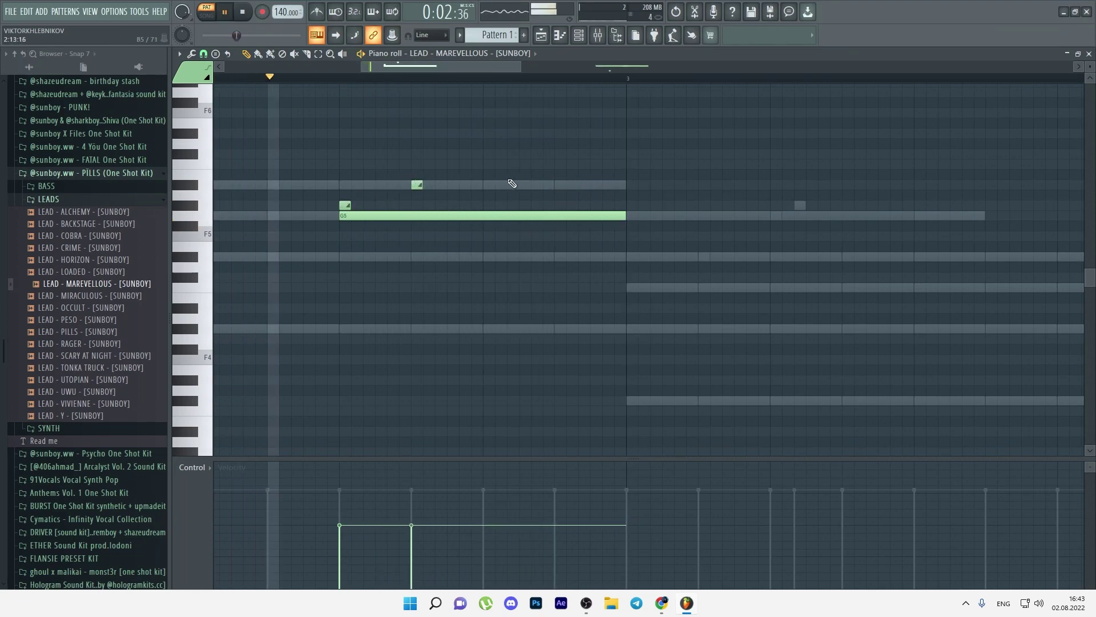
pyautogui.press('space')
pyautogui.click(489, 164)
pyautogui.press('space')
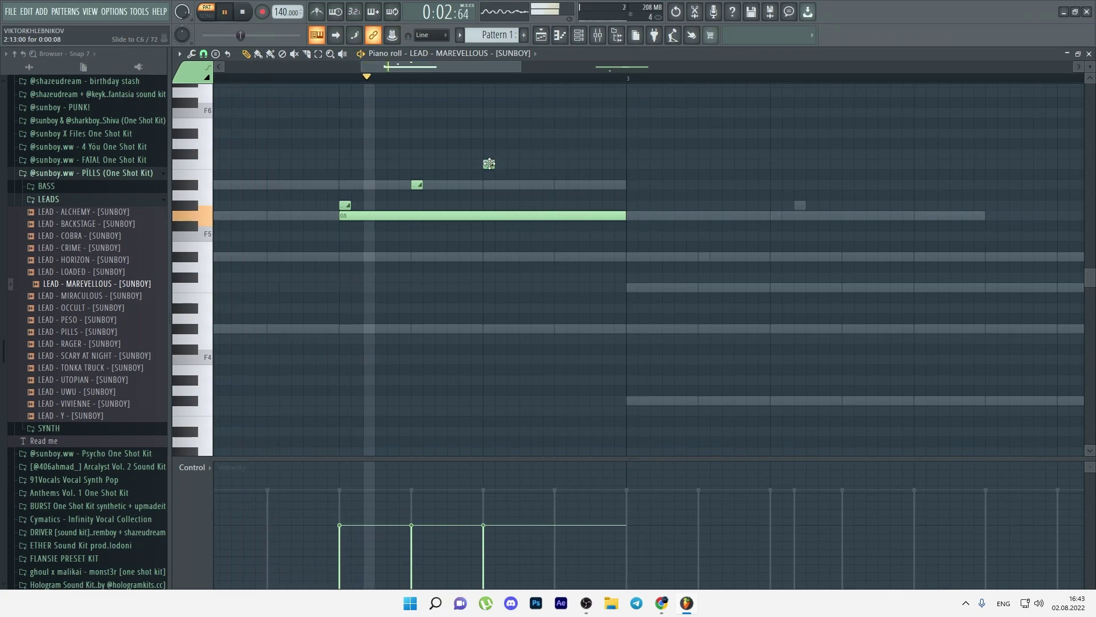
pyautogui.press('space')
pyautogui.moveTo(489, 164); pyautogui.dragTo(488, 154)
pyautogui.press('space')
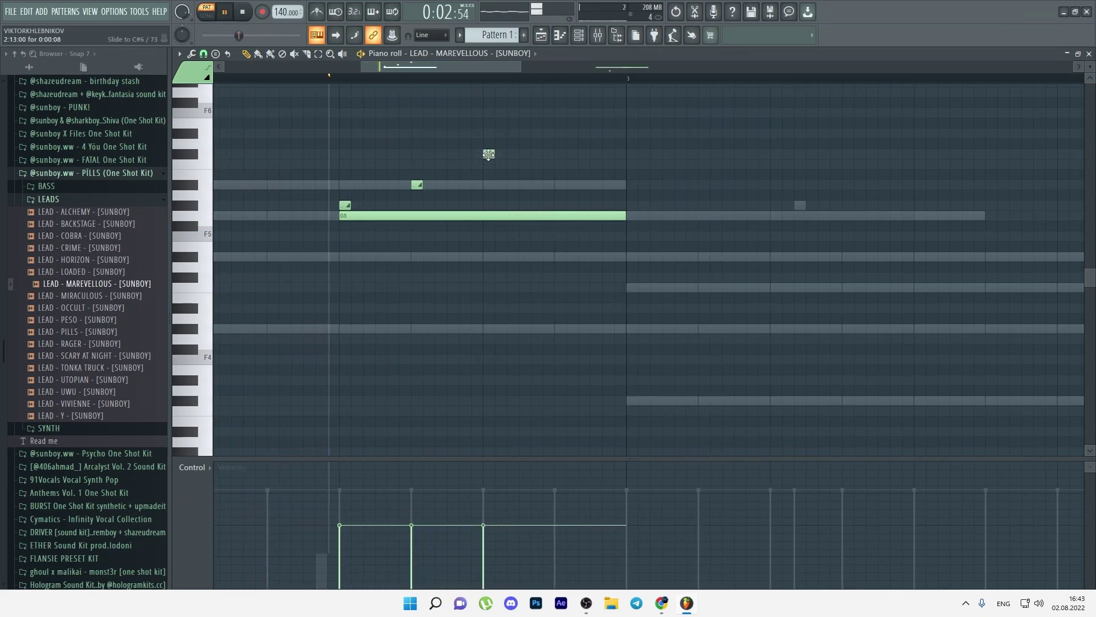
# - Replace the slides over the bar 2 G5 note with D#5 at step 11, G#5 at step 13 and A#5 at step 14
pyautogui.press('space')
pyautogui.rightClick(489, 154)
pyautogui.press('space')
pyautogui.press('space')
pyautogui.click(416, 256)
pyautogui.moveTo(416, 257)
pyautogui.mouseDown()
pyautogui.moveTo(411, 243)
pyautogui.moveTo(410, 260)
pyautogui.mouseUp()
pyautogui.rightClick(411, 238)
pyautogui.rightClick(412, 258)
pyautogui.click(412, 258)
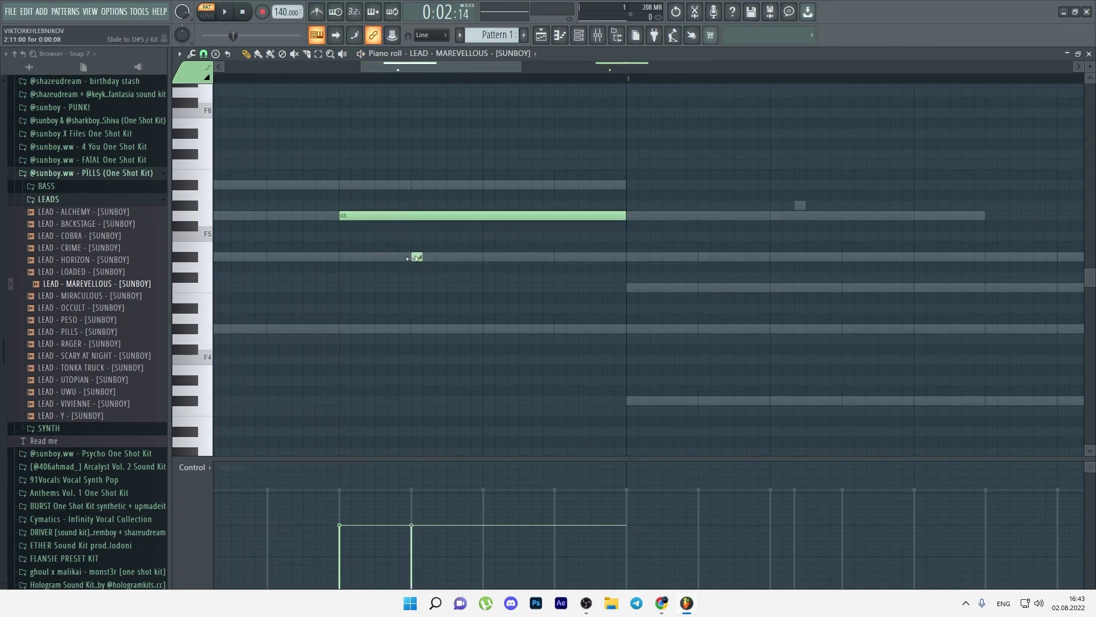
pyautogui.moveTo(504, 185); pyautogui.dragTo(521, 185)
pyautogui.press('space')
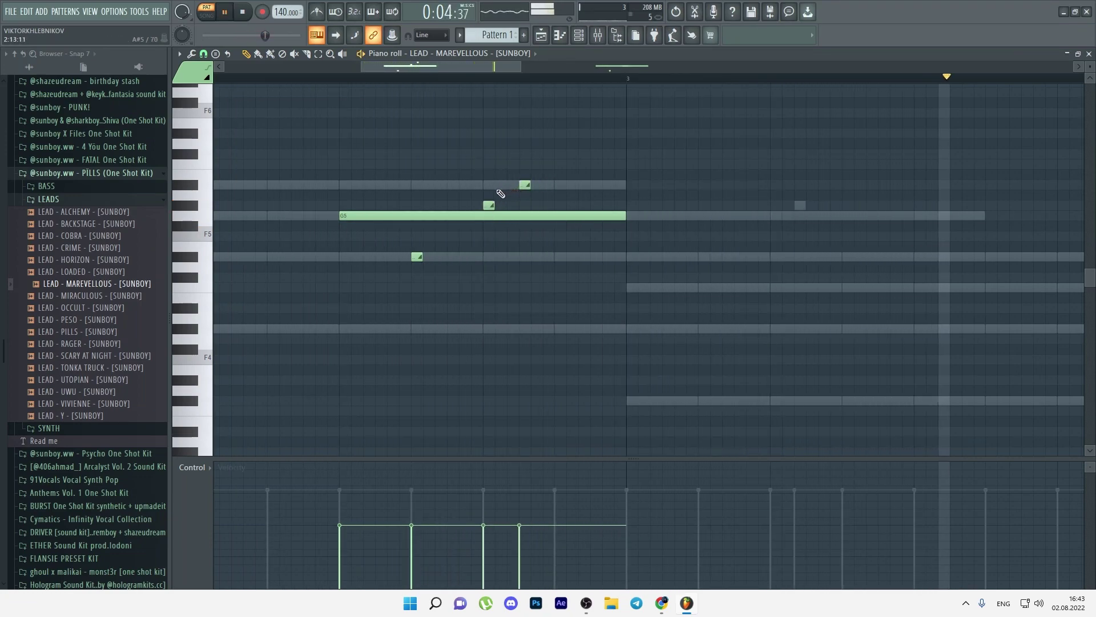
# - Delete the bar 4 phrase and put a copy of the bar 2 phrase with its slides in its place
pyautogui.scroll(-5, 488, 197)
pyautogui.moveTo(848, 323); pyautogui.dragTo(617, 162)
pyautogui.press('Delete')
pyautogui.moveTo(483, 282); pyautogui.dragTo(382, 170)
pyautogui.press('space')
pyautogui.press('space')
pyautogui.keyDown('shift'); pyautogui.moveTo(397, 218); pyautogui.dragTo(643, 218); pyautogui.keyUp('shift')
pyautogui.press('space')
pyautogui.press('space')
# - Delete the D#5 slide from the bar 2 and bar 4 phrases and move both phrases one beat earlier
pyautogui.rightClick(411, 257)
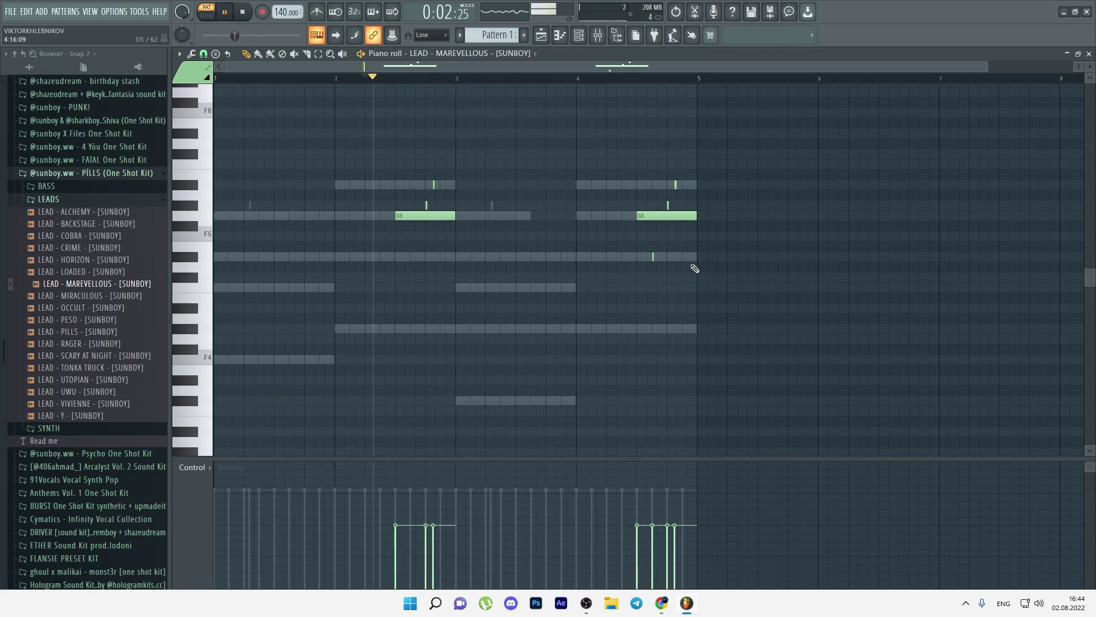
pyautogui.rightClick(653, 257)
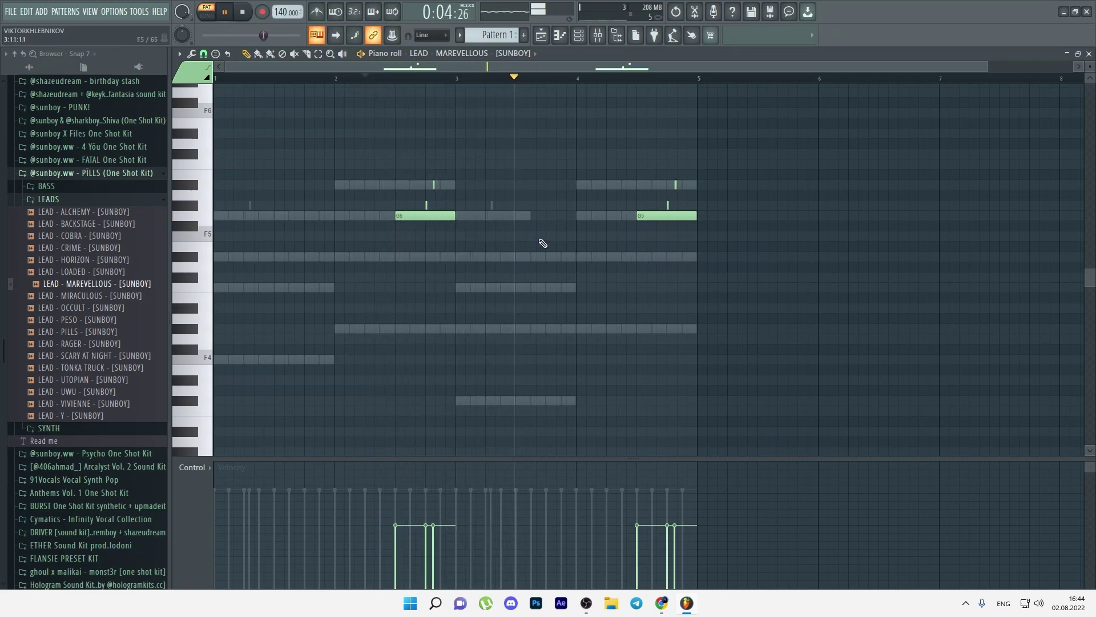
pyautogui.moveTo(800, 271); pyautogui.dragTo(388, 137)
pyautogui.moveTo(406, 215); pyautogui.dragTo(376, 214)
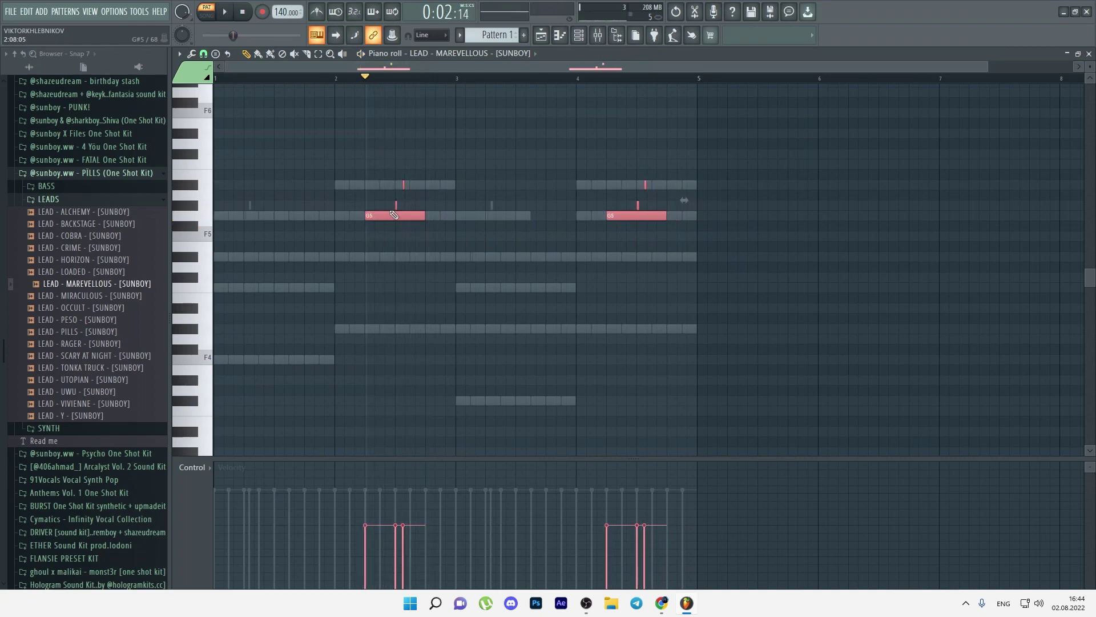
# - Try extending the bar 2 G5 note to the end of the bar with a C6 slide at step 13
pyautogui.scroll(3, 402, 228)
pyautogui.hotkey('ctrl', 'd')
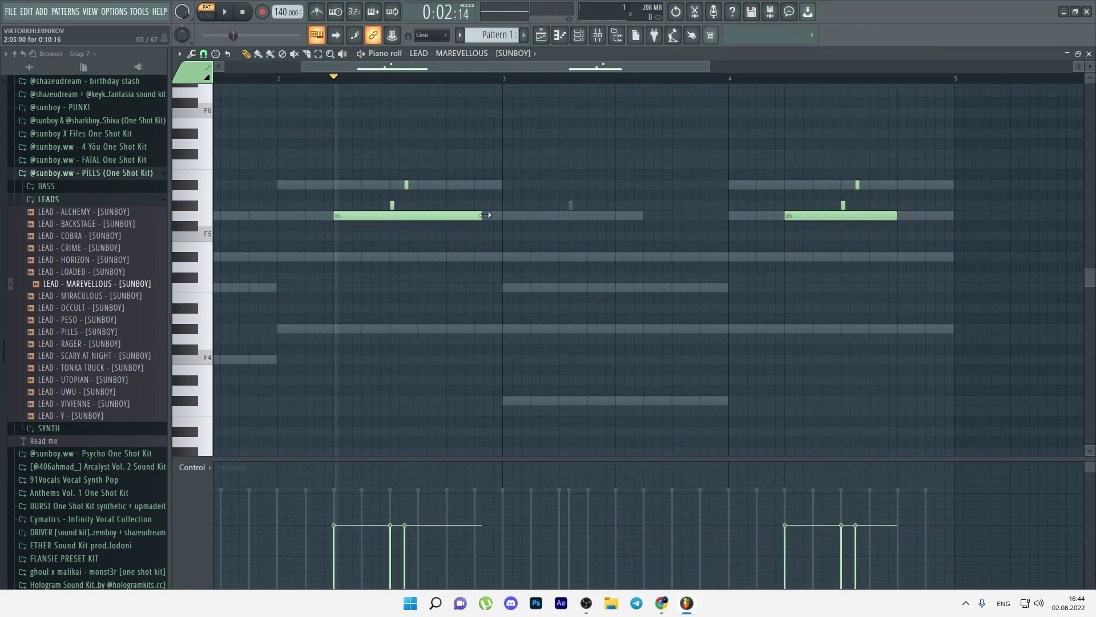
pyautogui.scroll(3, 448, 207)
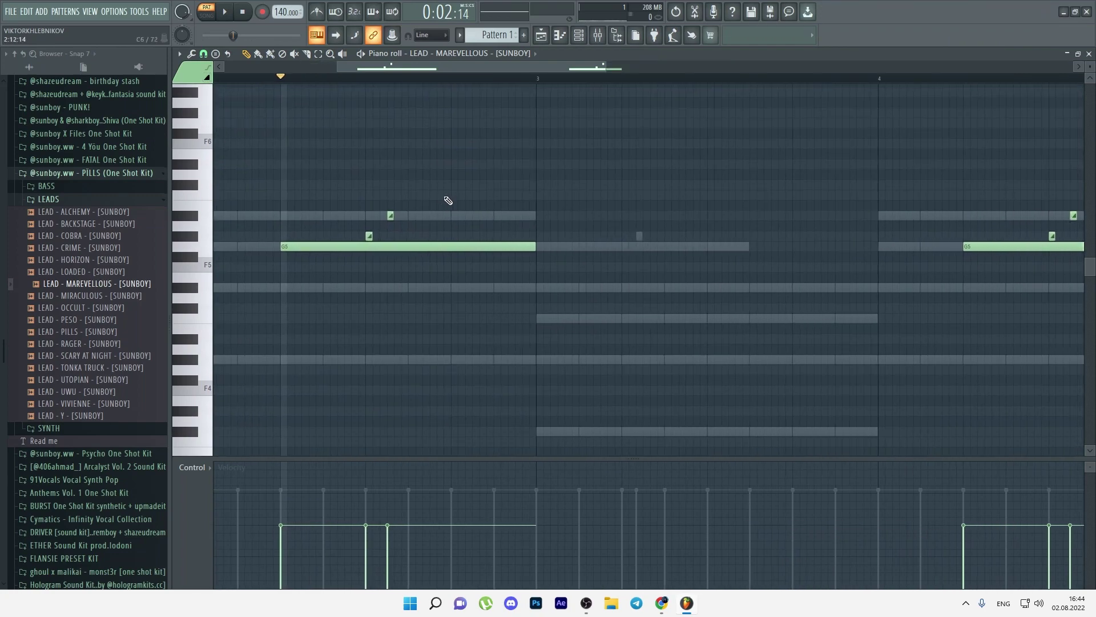
pyautogui.press('space')
pyautogui.click(452, 195)
pyautogui.moveTo(456, 195); pyautogui.dragTo(473, 195)
pyautogui.press('space')
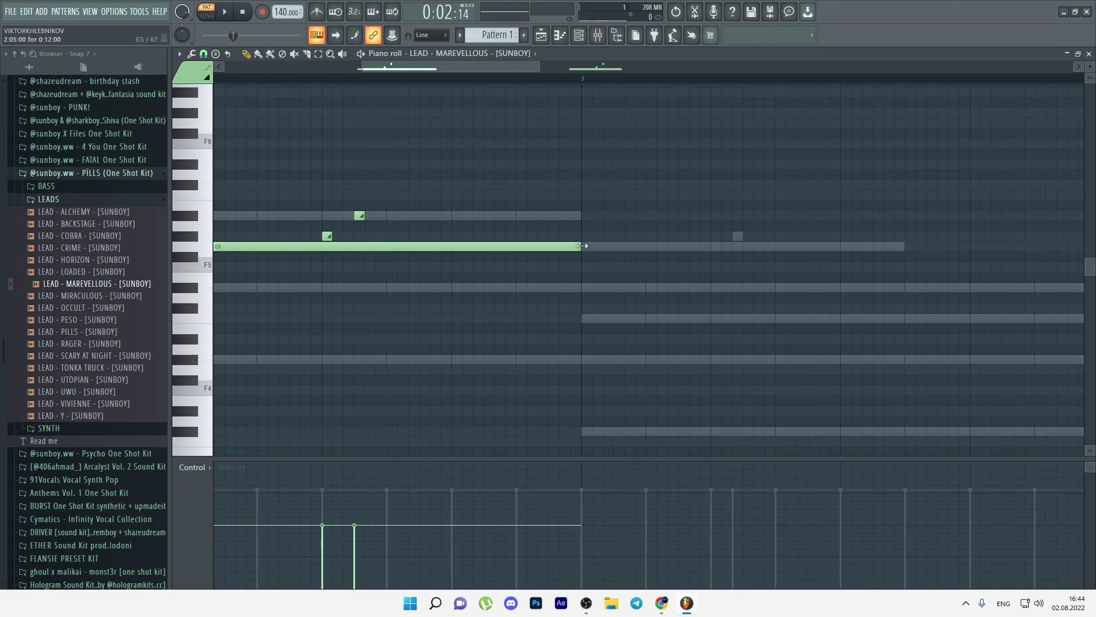
# - Break the bar 2 lead into four-step G5 notes at steps 5, 9 and 13, with a D#5 slide at step 13
pyautogui.moveTo(576, 245); pyautogui.dragTo(361, 243)
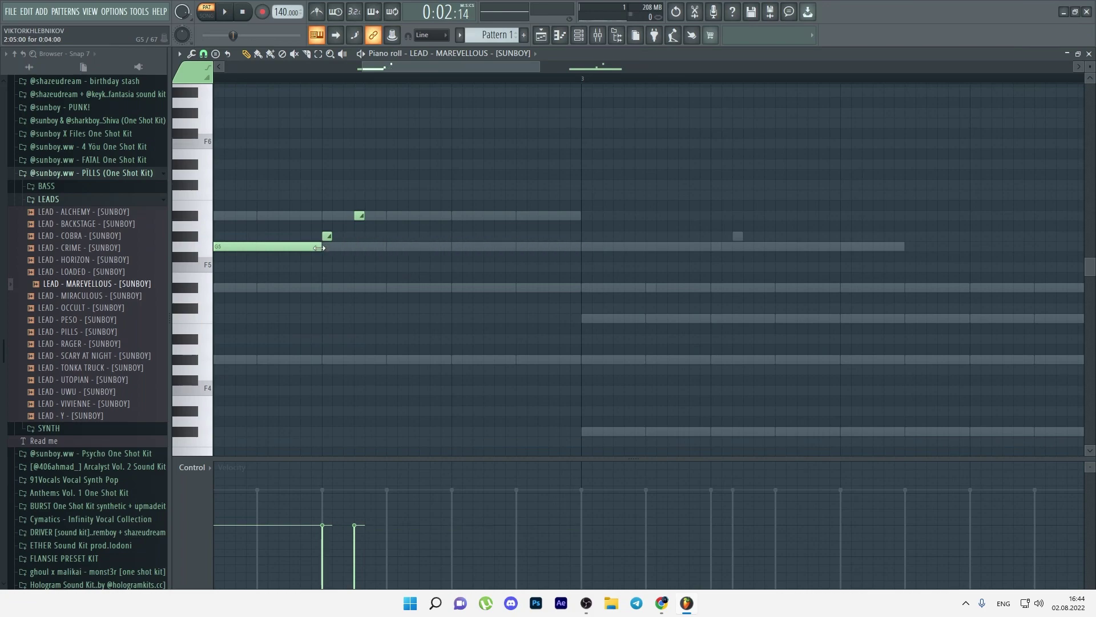
pyautogui.click(324, 247)
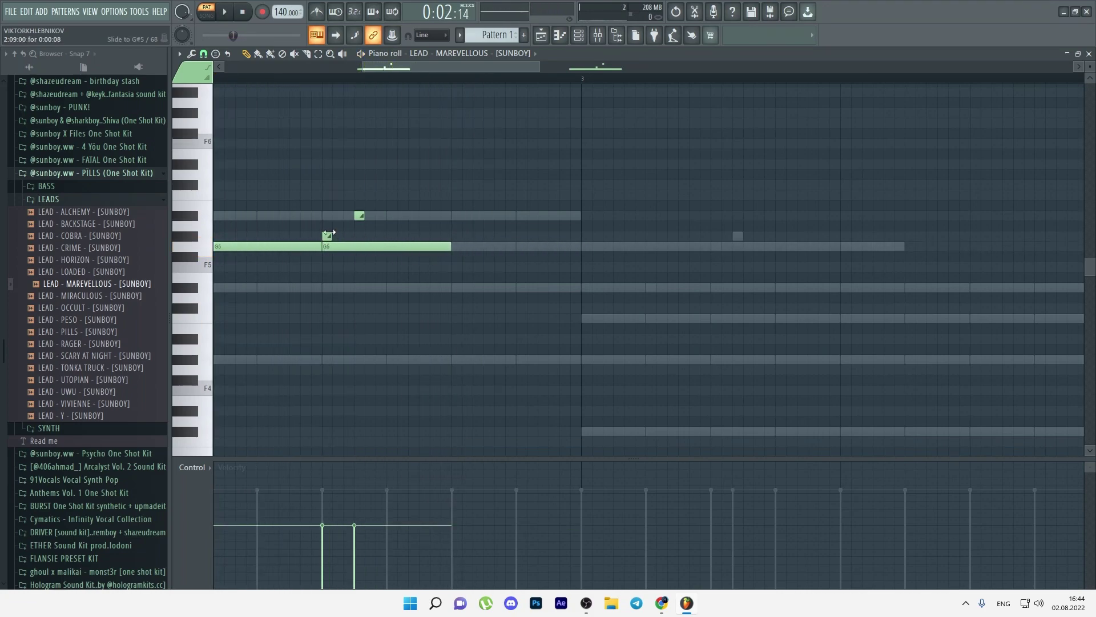
pyautogui.press('space')
pyautogui.click(448, 246)
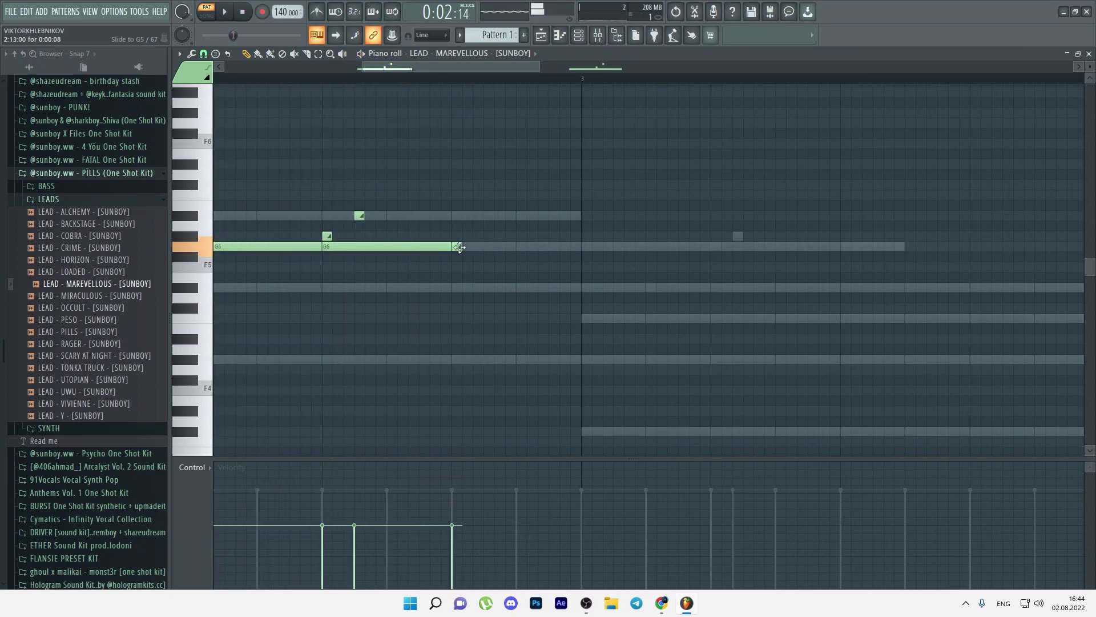
pyautogui.click(452, 246)
pyautogui.press('space')
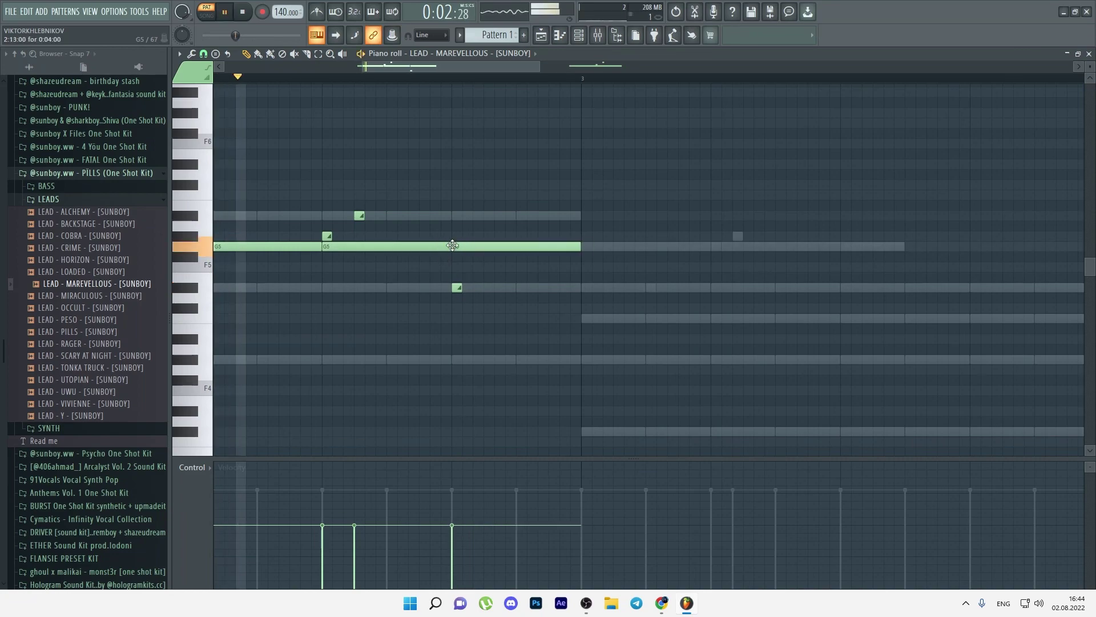
# - Lengthen the D#5 slide at step 13 of bar 2 to one full step
pyautogui.press('space')
pyautogui.click(457, 286)
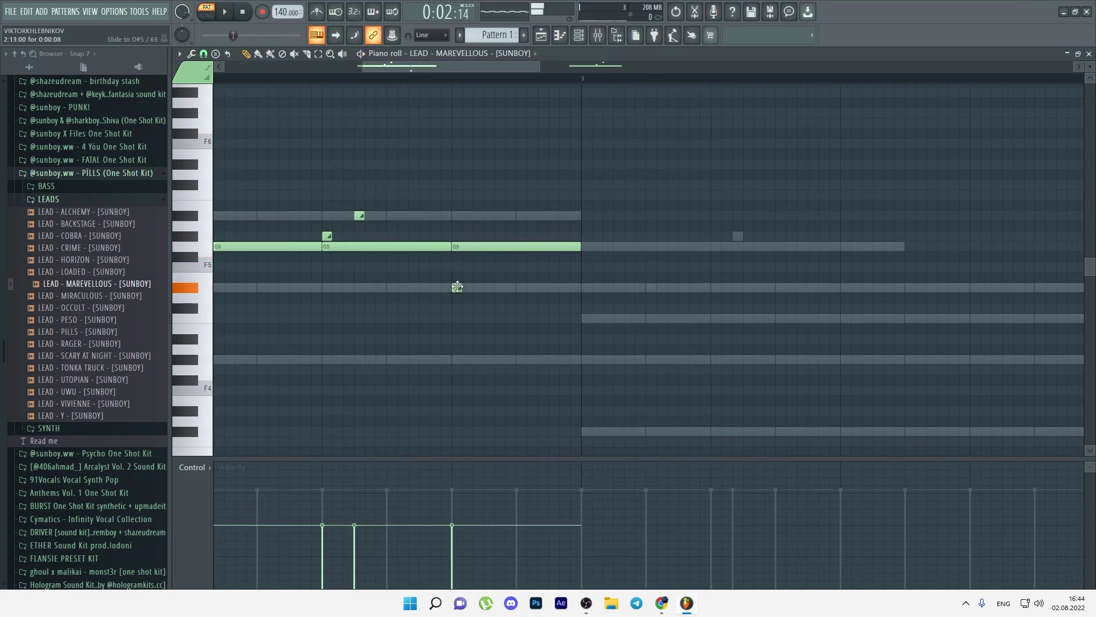
pyautogui.moveTo(461, 288); pyautogui.dragTo(482, 286)
pyautogui.press('space')
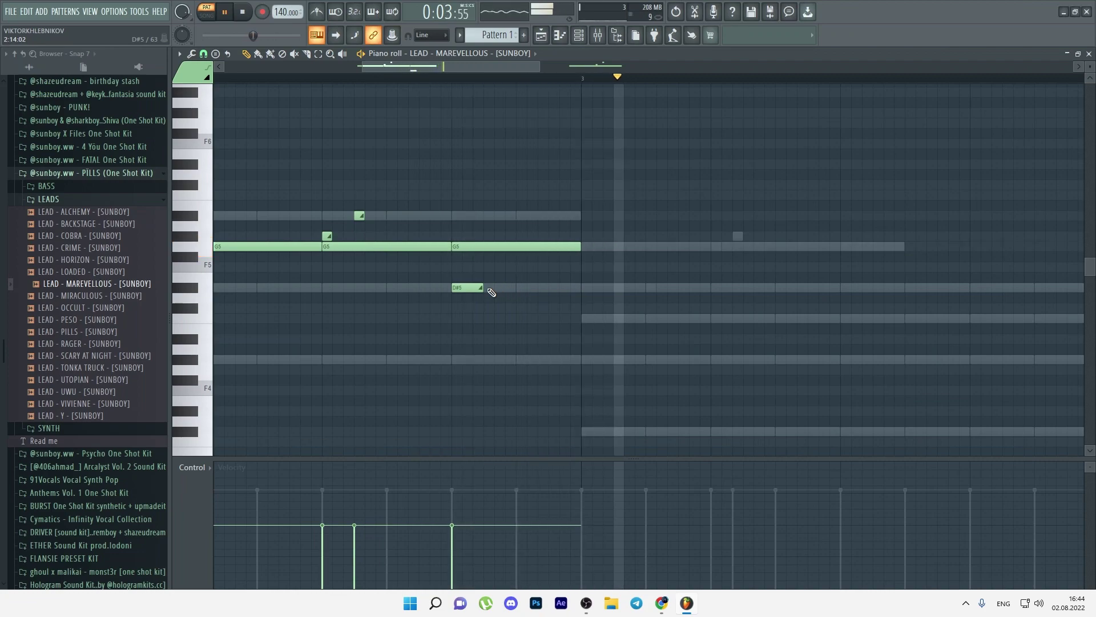
# - Replace the bar 4 phrase with a copy of the reworked bar 2 phrase
pyautogui.scroll(-1, 481, 283)
pyautogui.scroll(-2, 481, 284)
pyautogui.moveTo(813, 312); pyautogui.dragTo(583, 164)
pyautogui.press('Delete')
pyautogui.moveTo(574, 354); pyautogui.dragTo(365, 200)
pyautogui.press('space')
pyautogui.moveTo(449, 249); pyautogui.dragTo(699, 261)
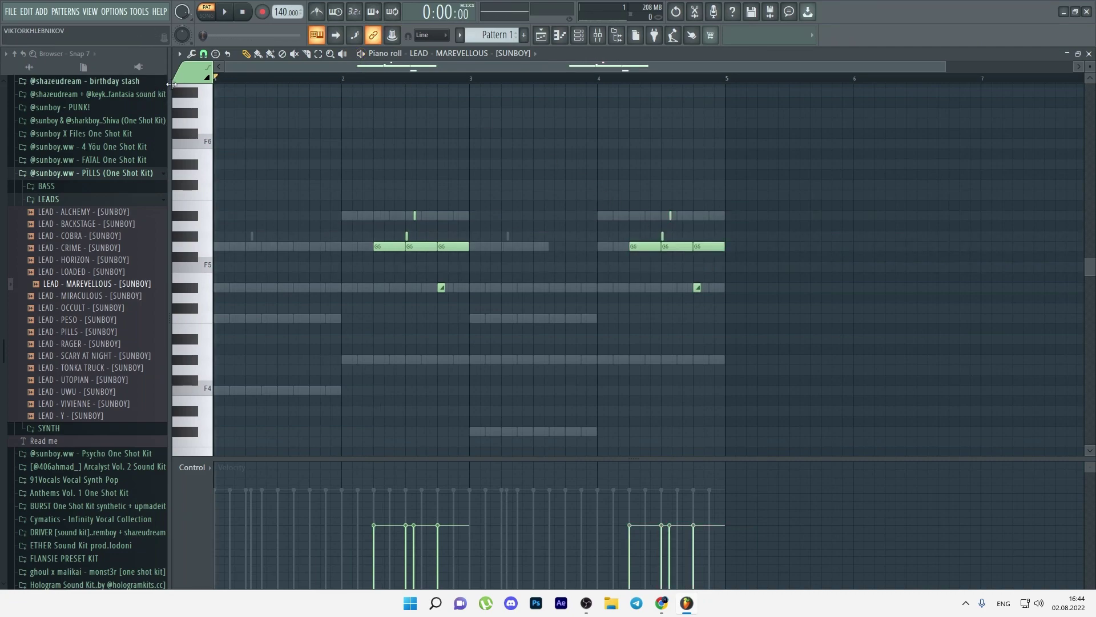
# - Clone the LEAD - MAREVELLOUS channel in the channel rack
pyautogui.press('F6')
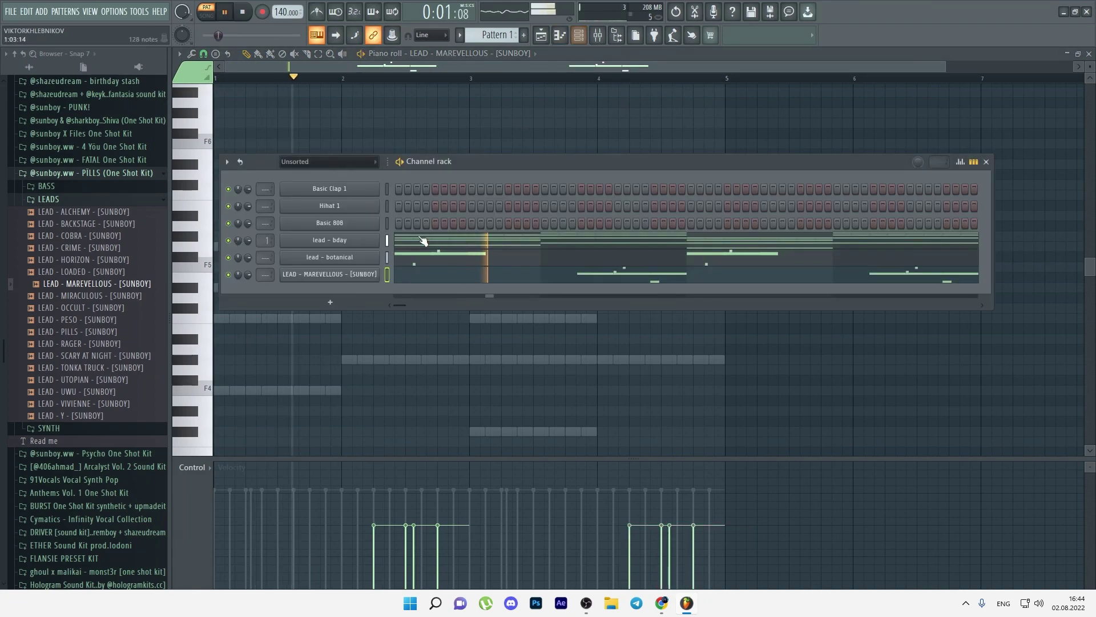
pyautogui.rightClick(350, 271)
pyautogui.click(400, 384)
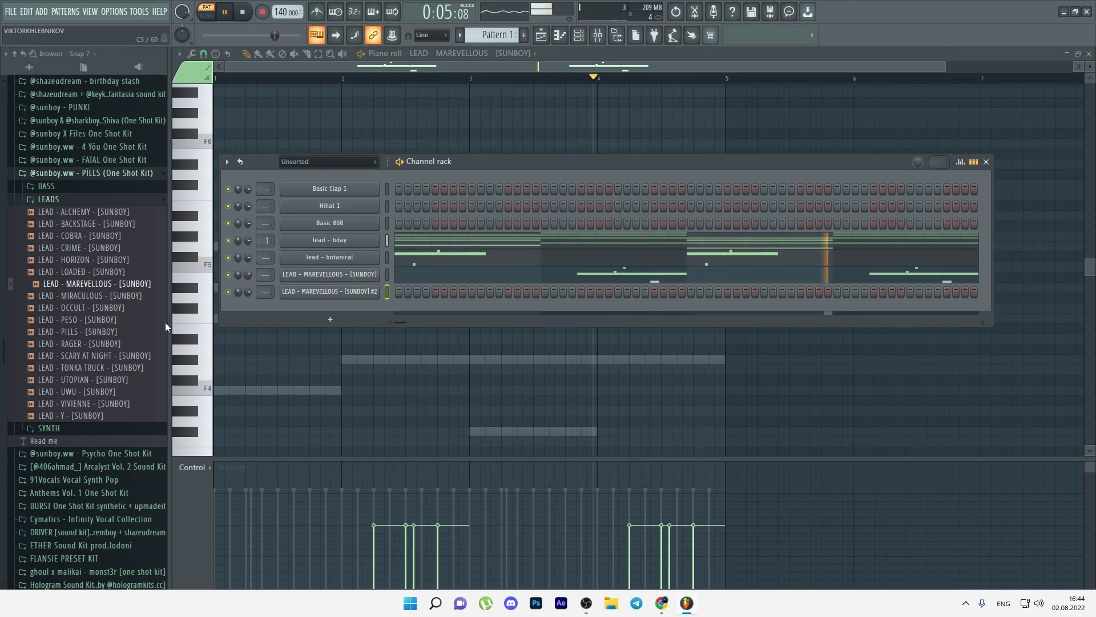
# - Audition the pluck samples in the FATAL One Shot Kit against the beat
pyautogui.click(69, 197)
pyautogui.click(71, 172)
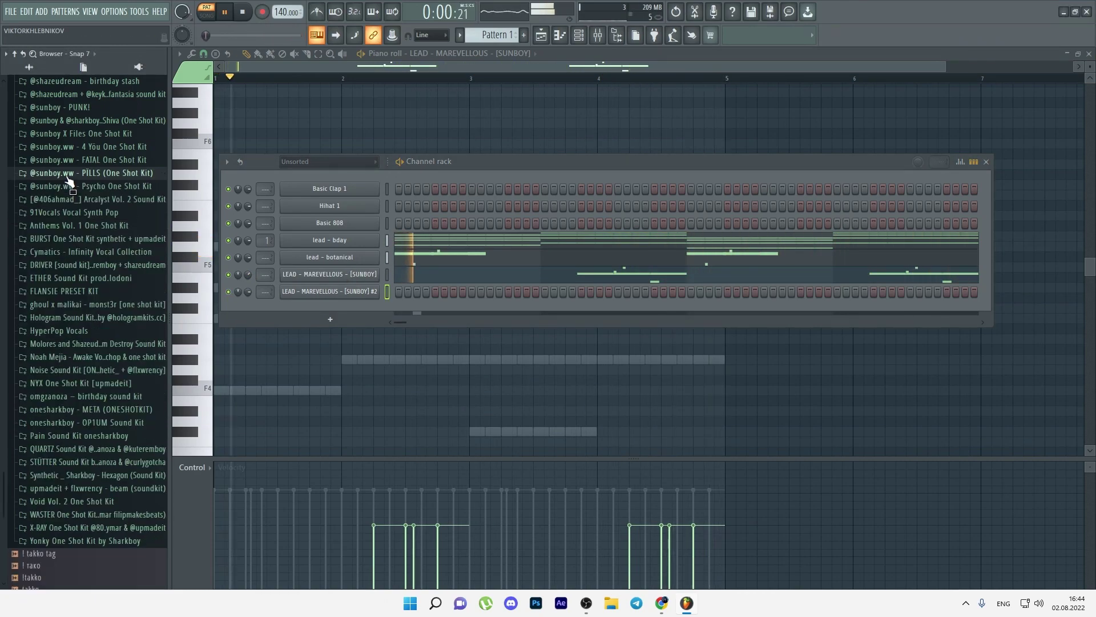
pyautogui.click(72, 160)
pyautogui.click(72, 199)
pyautogui.press('space')
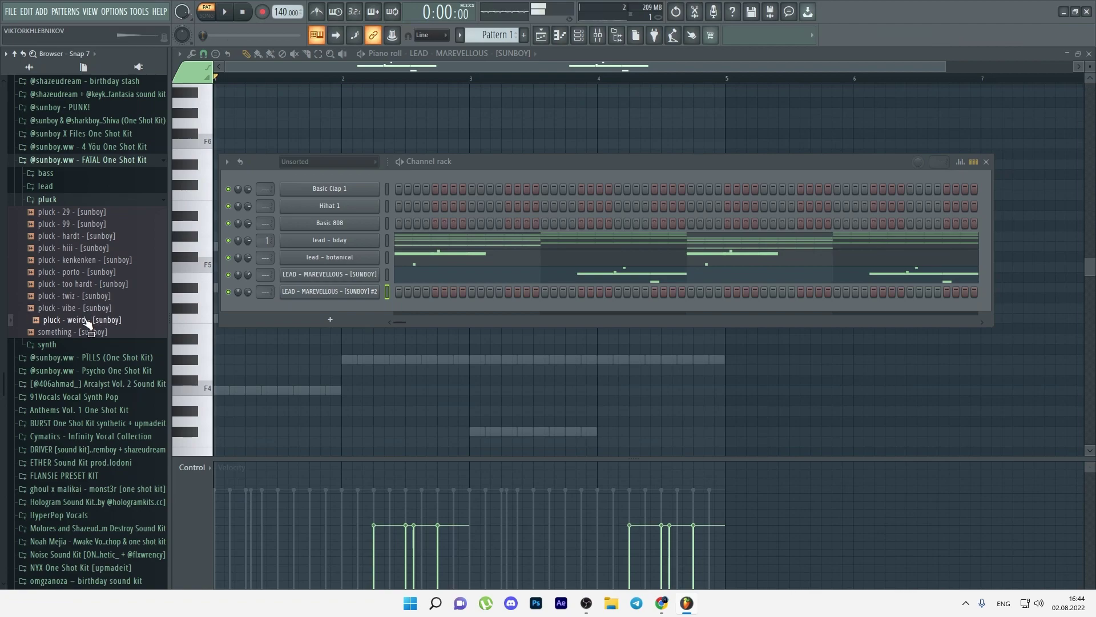
pyautogui.press('Down')
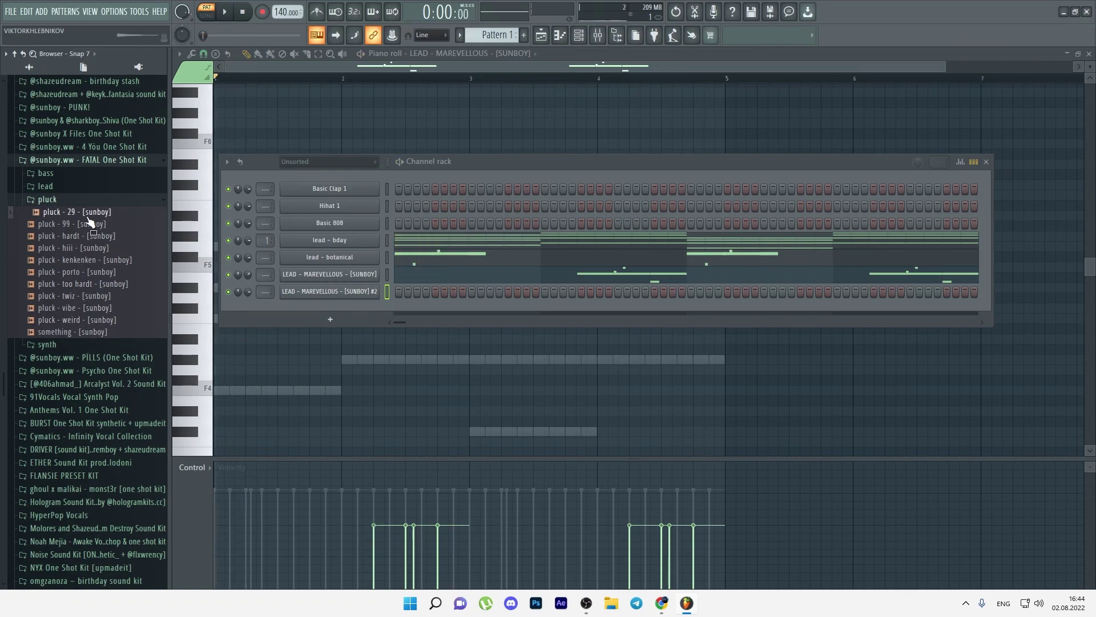
pyautogui.click(90, 223)
pyautogui.click(89, 236)
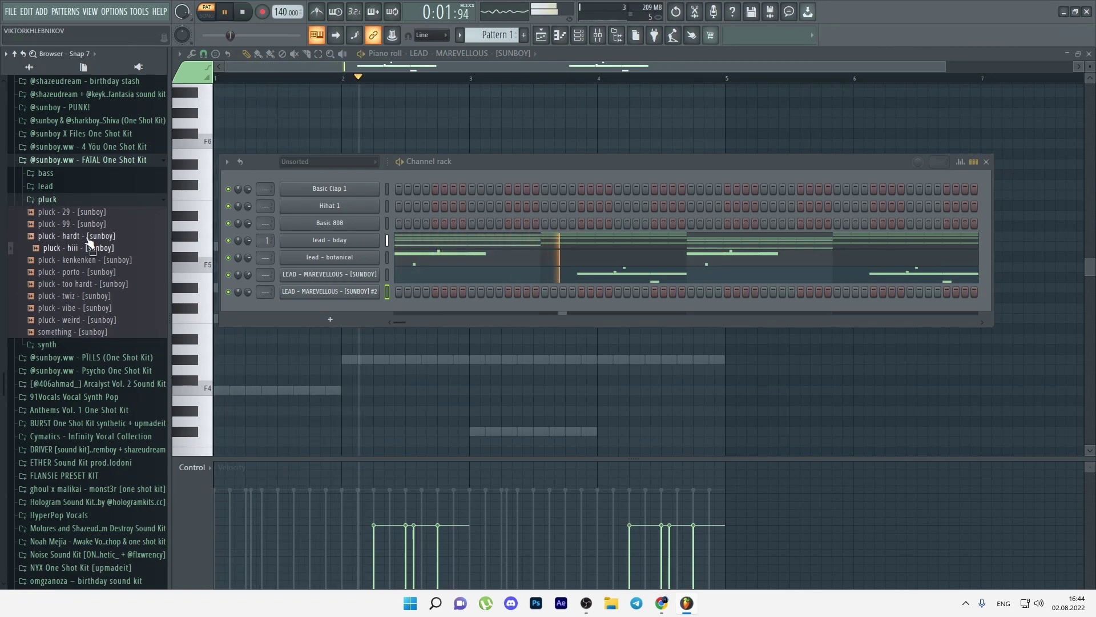
pyautogui.click(94, 260)
pyautogui.click(96, 272)
# - Load pluck - porto into the cloned channel and open its piano roll
pyautogui.moveTo(94, 276); pyautogui.dragTo(359, 292)
pyautogui.rightClick(376, 291)
pyautogui.click(400, 292)
# - Try pitches for a first pluck note and settle it as a one-step D#5 at step 3 of bar 1
pyautogui.press('space')
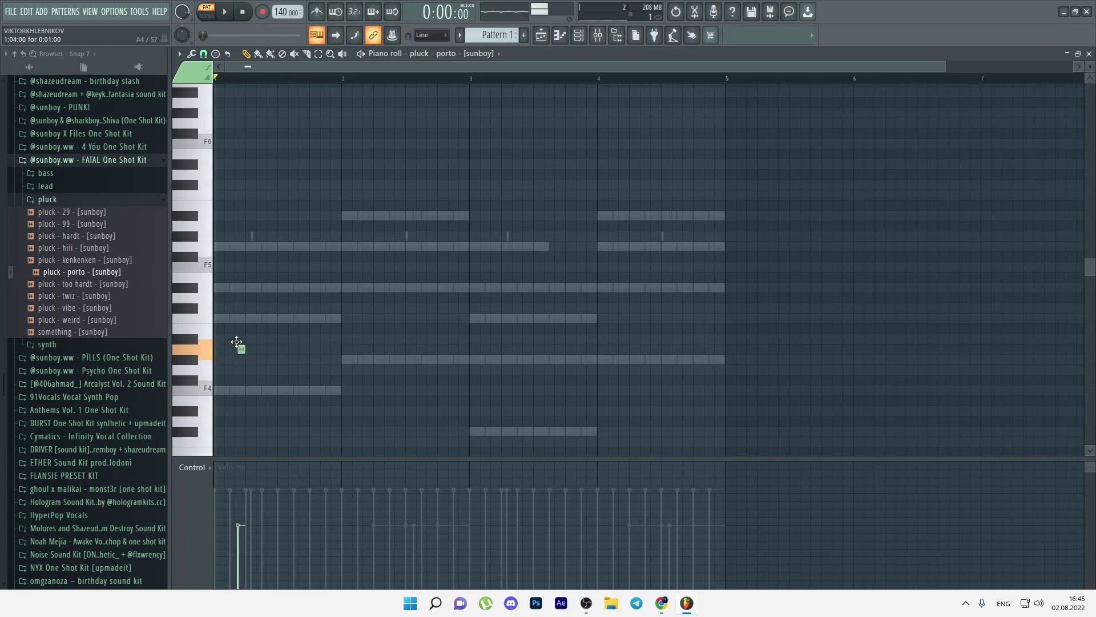
pyautogui.scroll(4, 232, 331)
pyautogui.press('space')
pyautogui.press('space')
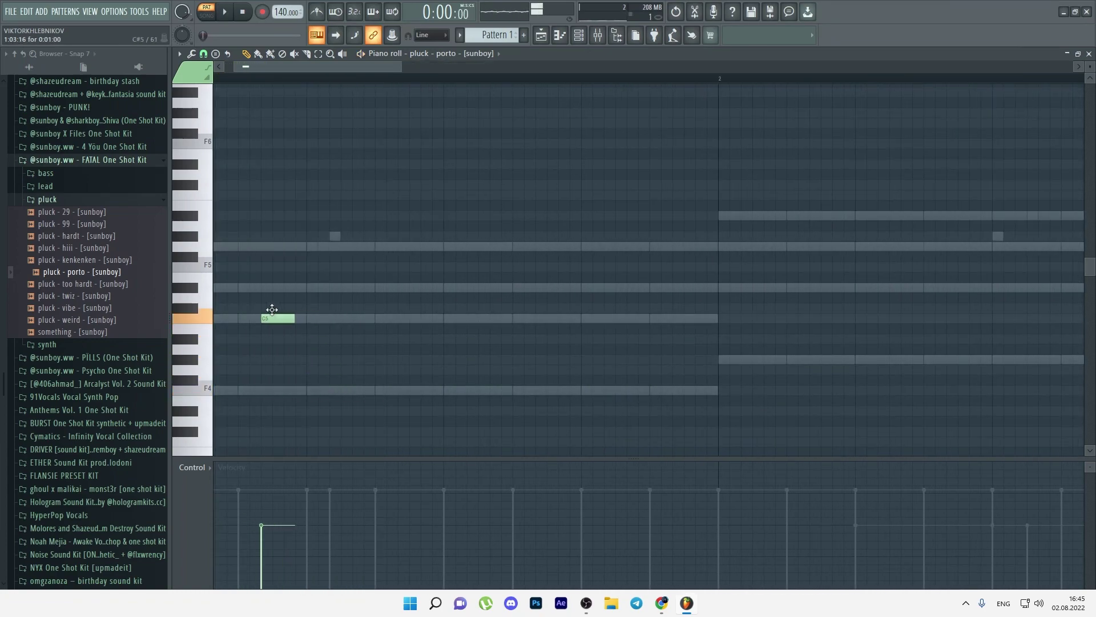
pyautogui.press('space')
pyautogui.click(254, 313)
# - Try pluck - too hardt and pluck - twiz, and replace the channel's sample with pluck - vibe
pyautogui.click(132, 285)
pyautogui.click(116, 296)
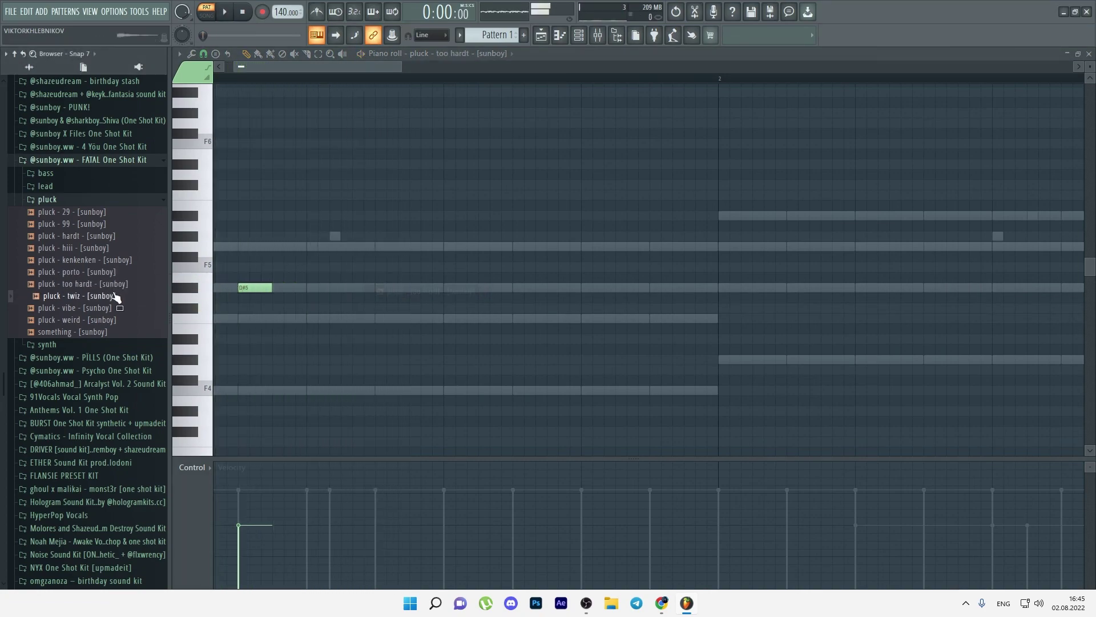
pyautogui.moveTo(108, 311); pyautogui.dragTo(305, 292)
# - Add two-step notes D#5 at step 9 and G5 at step 11 in bar 1, and copy the three-note phrase into bar 2
pyautogui.click(444, 291)
pyautogui.click(520, 247)
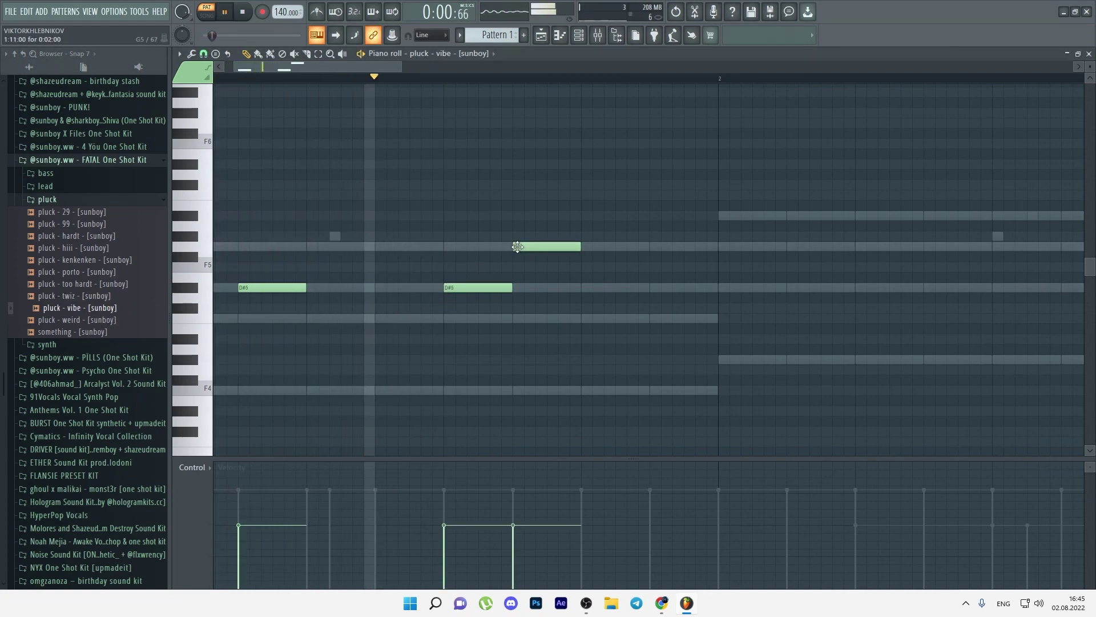
pyautogui.scroll(-3, 440, 224)
pyautogui.moveTo(445, 343); pyautogui.dragTo(215, 206)
pyautogui.moveTo(249, 292); pyautogui.dragTo(450, 290)
# - Try ending the bar 1 pluck phrase with A#5 at step 13 and C#6 at step 15
pyautogui.moveTo(378, 234); pyautogui.dragTo(378, 289)
pyautogui.rightClick(403, 247)
pyautogui.rightClick(378, 289)
pyautogui.click(368, 215)
pyautogui.click(393, 183)
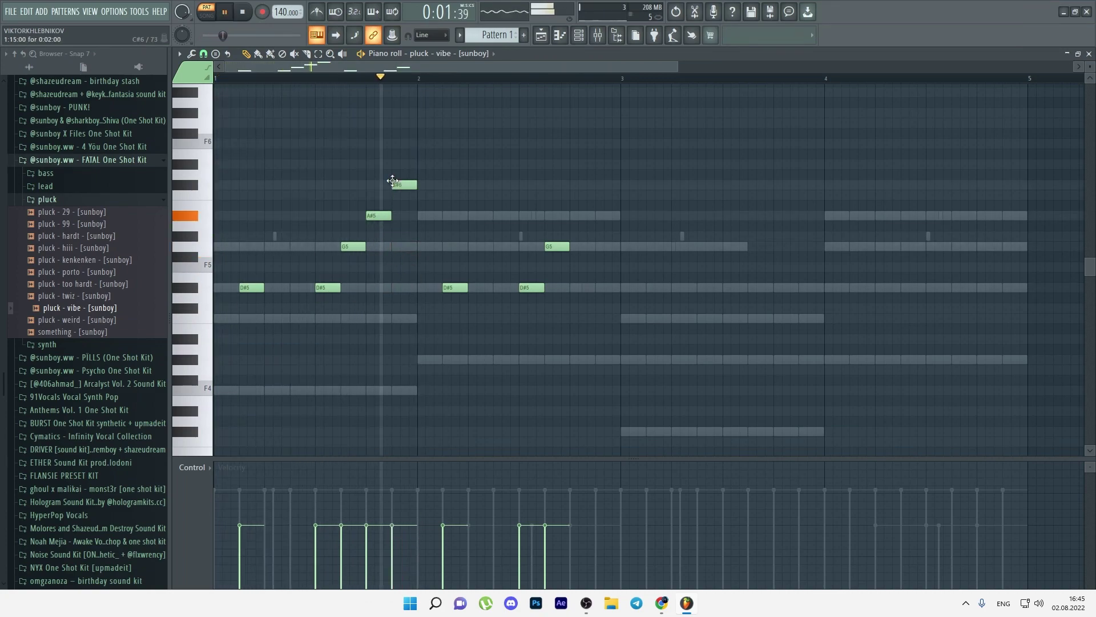
pyautogui.rightClick(398, 184)
pyautogui.press('space')
pyautogui.press('space')
# - Try the bar 2 pluck phrase three semitones lower on C5 and E5, and move it back to D#5 and G5
pyautogui.scroll(-1, 398, 242)
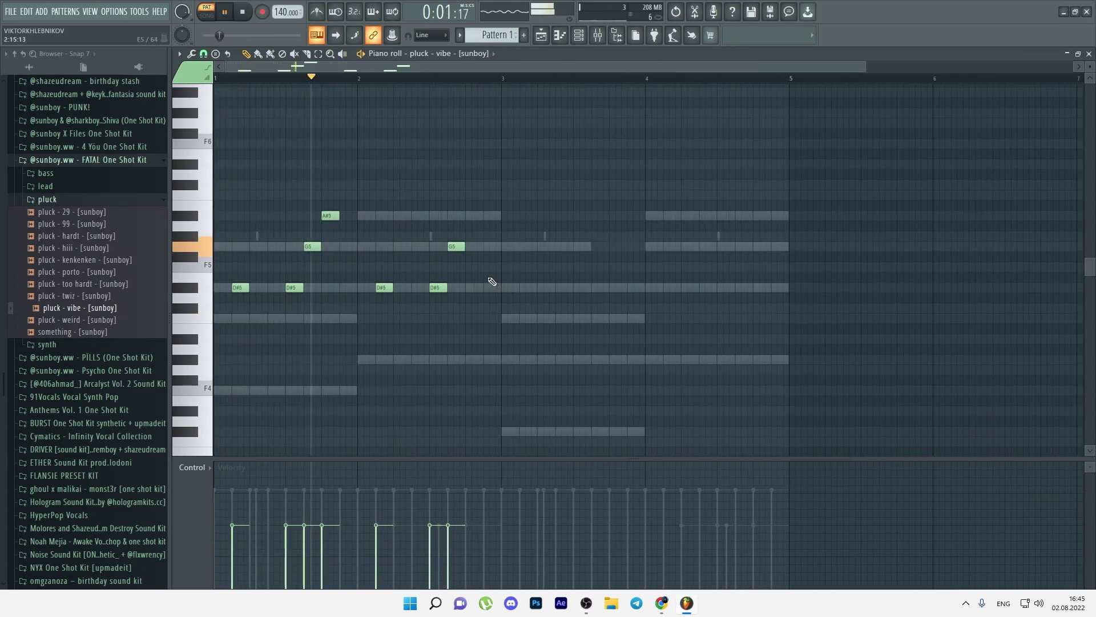
pyautogui.moveTo(489, 220); pyautogui.dragTo(390, 302)
pyautogui.keyDown('ctrl'); pyautogui.click(427, 312); pyautogui.keyUp('ctrl')
pyautogui.moveTo(464, 308); pyautogui.dragTo(389, 302)
pyautogui.moveTo(382, 289); pyautogui.dragTo(385, 320)
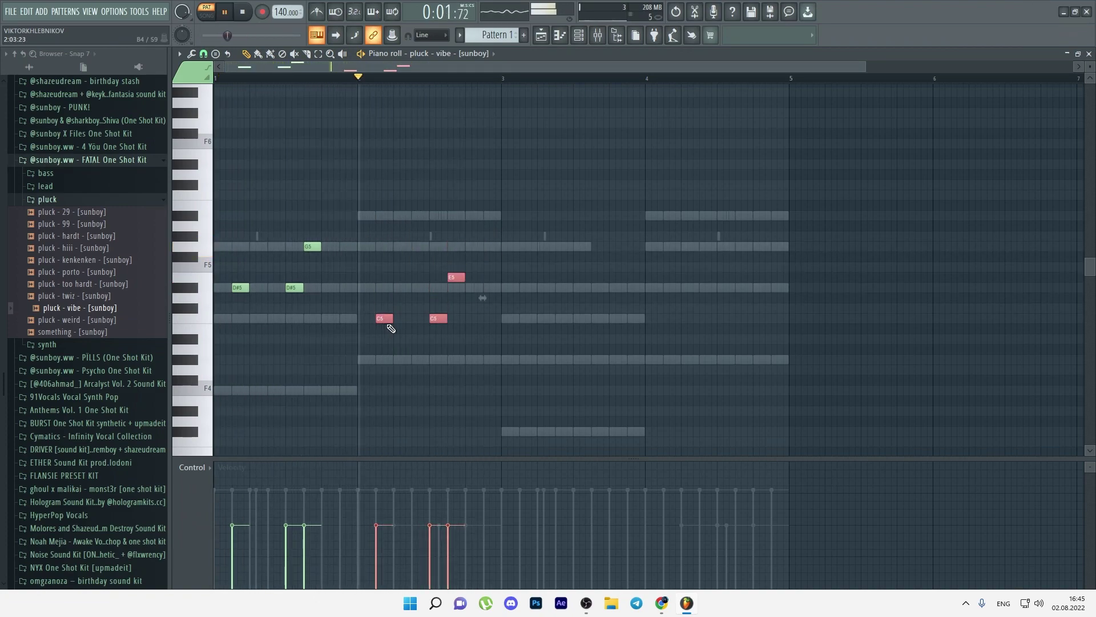
pyautogui.moveTo(496, 344); pyautogui.dragTo(368, 256)
pyautogui.moveTo(381, 316); pyautogui.dragTo(382, 279)
pyautogui.hotkey('ctrl', 'd')
pyautogui.moveTo(565, 353); pyautogui.dragTo(225, 228)
pyautogui.press('space')
pyautogui.hotkey('ctrl', 'd')
# - Try an extra pluck note around step 5 of bar 2 on G#4 and on C5, and delete it
pyautogui.scroll(3, 424, 204)
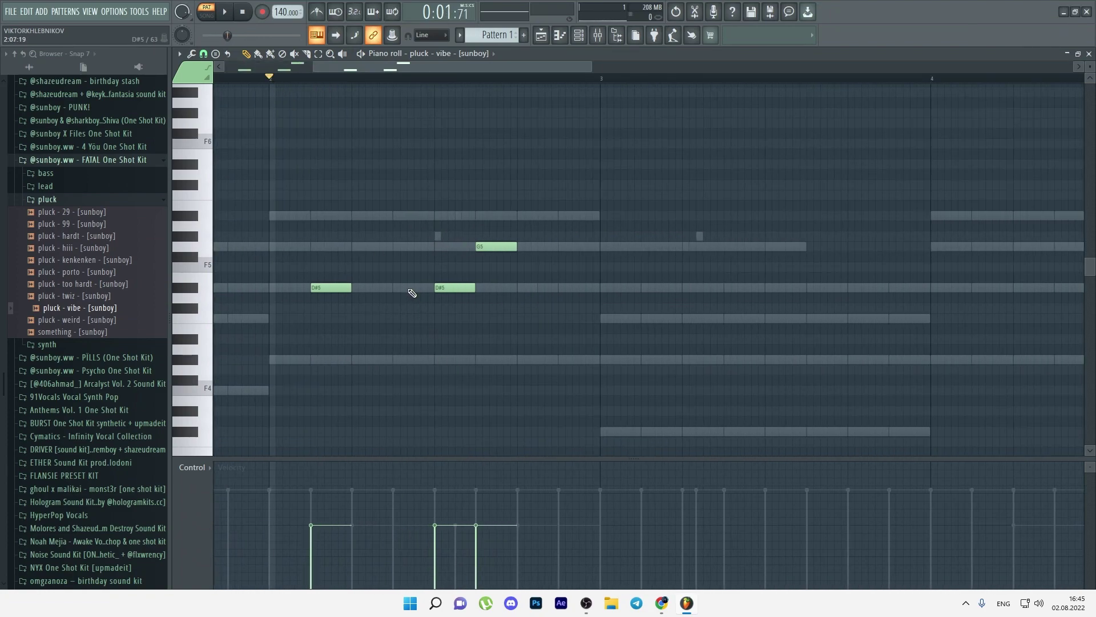
pyautogui.moveTo(396, 242); pyautogui.dragTo(367, 357)
pyautogui.press('space')
pyautogui.press('space')
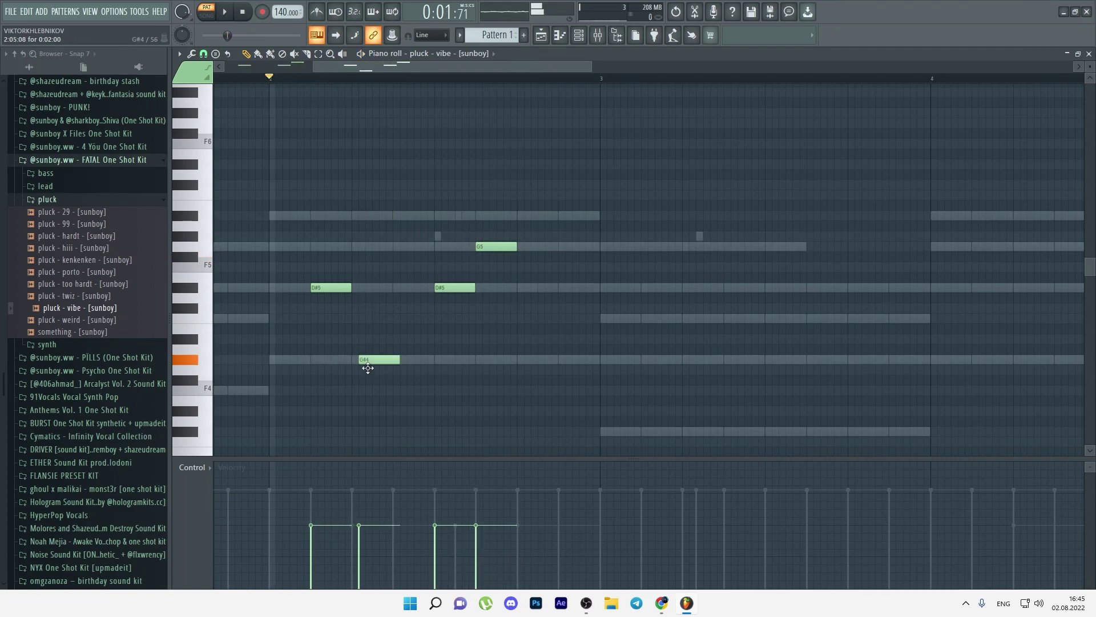
pyautogui.press('space')
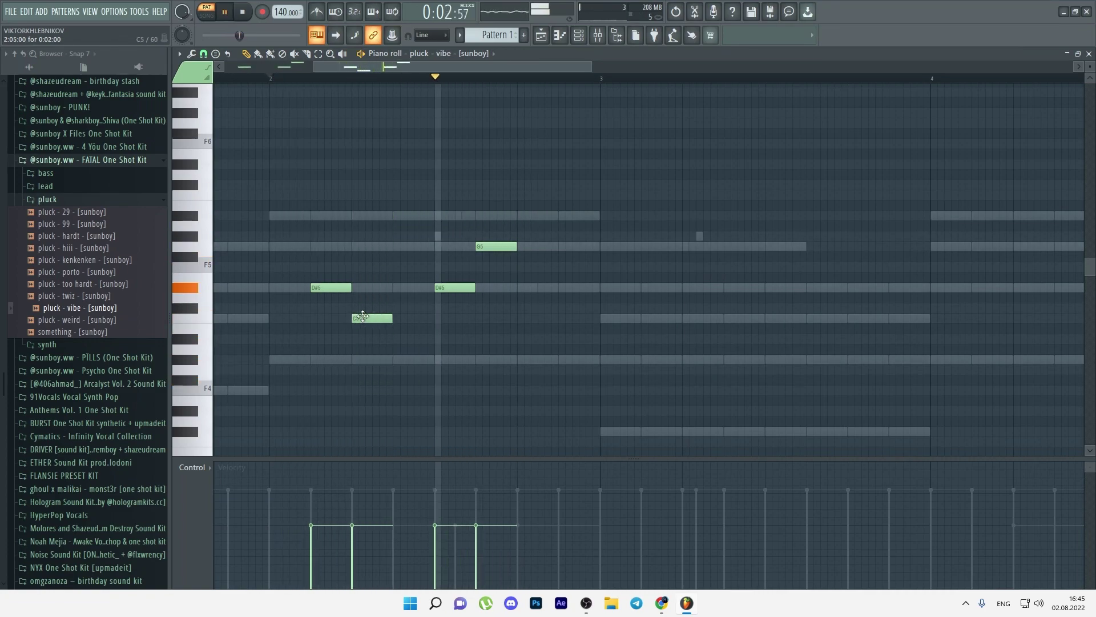
pyautogui.rightClick(365, 319)
pyautogui.press('space')
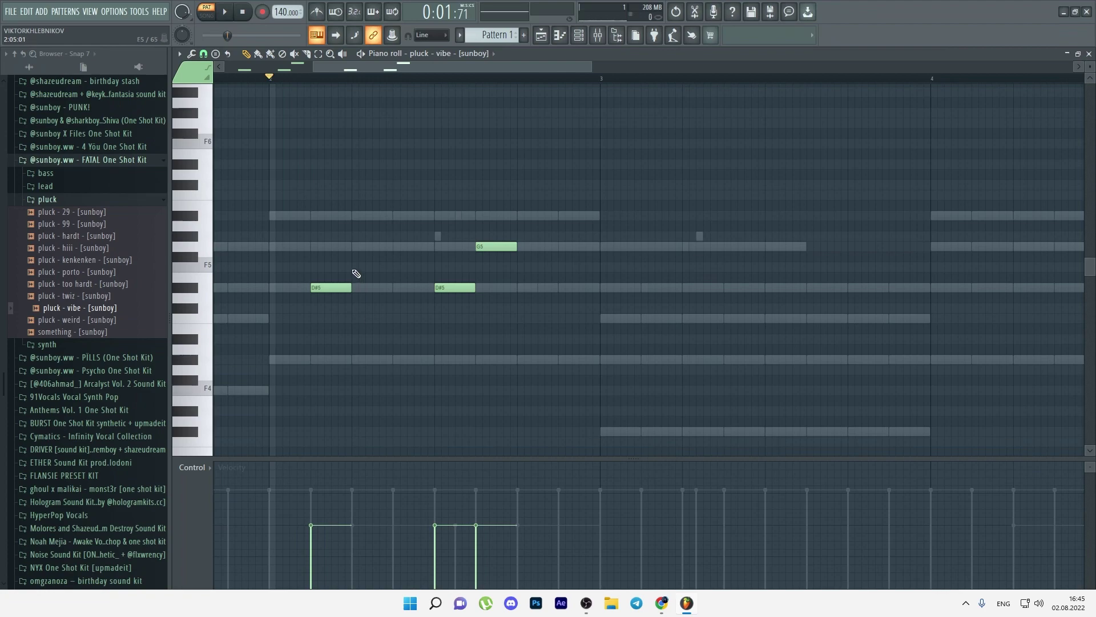
# - Add two-step pluck notes in bar 2: G5 at step 5 and A#5 at steps 7 and 13
pyautogui.click(399, 217)
pyautogui.press('space')
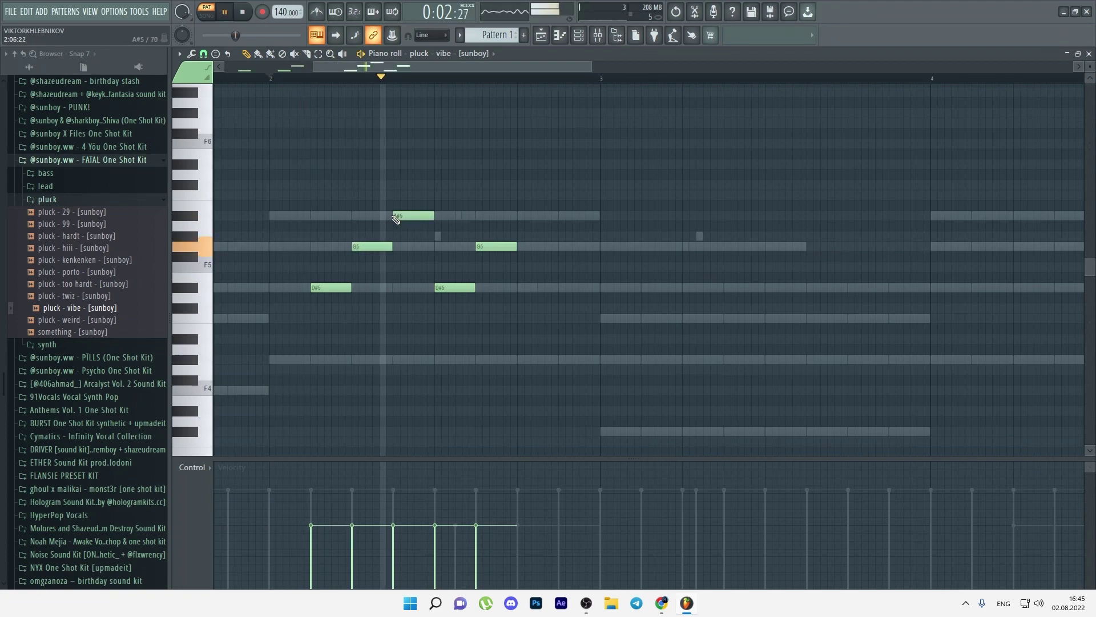
pyautogui.press('space')
pyautogui.press('space')
pyautogui.scroll(-3, 457, 239)
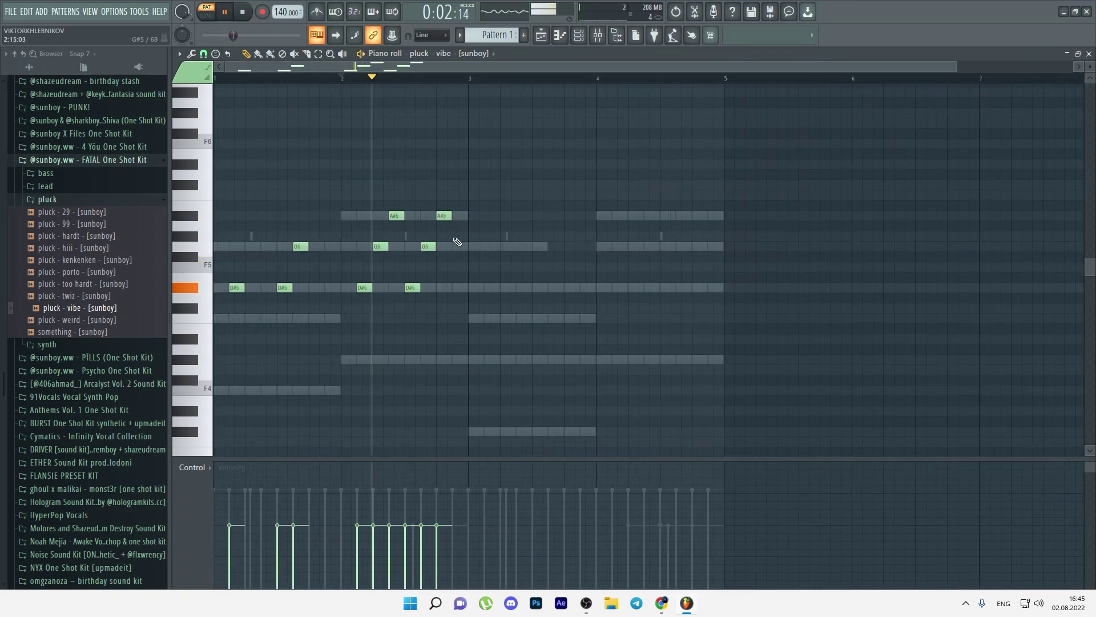
pyautogui.click(326, 80)
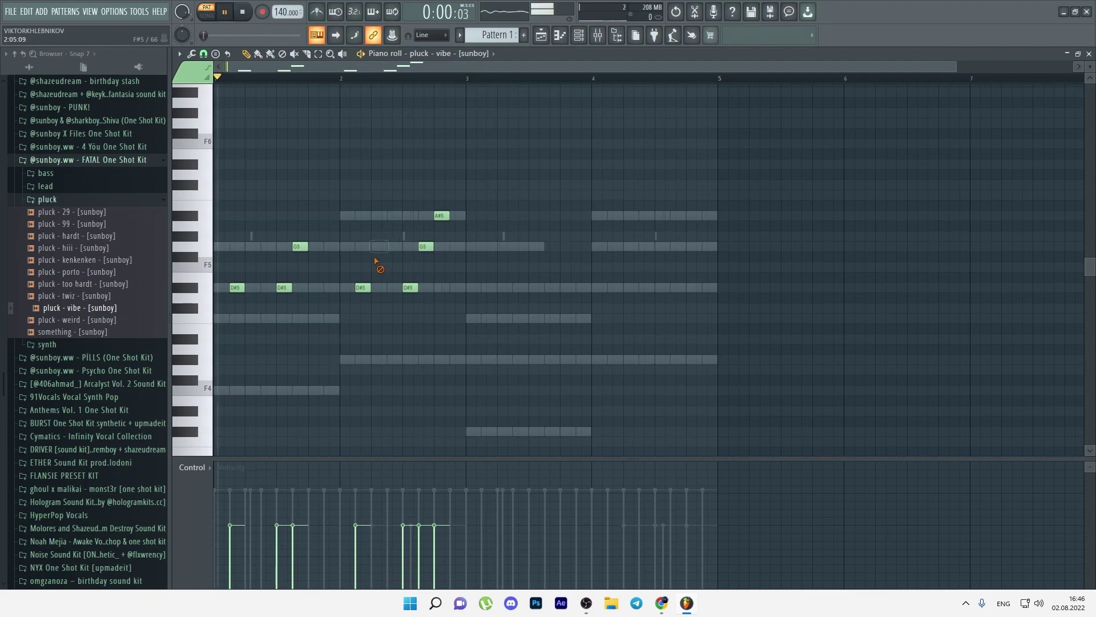
# - Delete the D#5 at step 3 and the A#5 at step 13 of bar 2, and repeat the two-bar pluck phrase in bars 3 and 4
pyautogui.rightClick(369, 287)
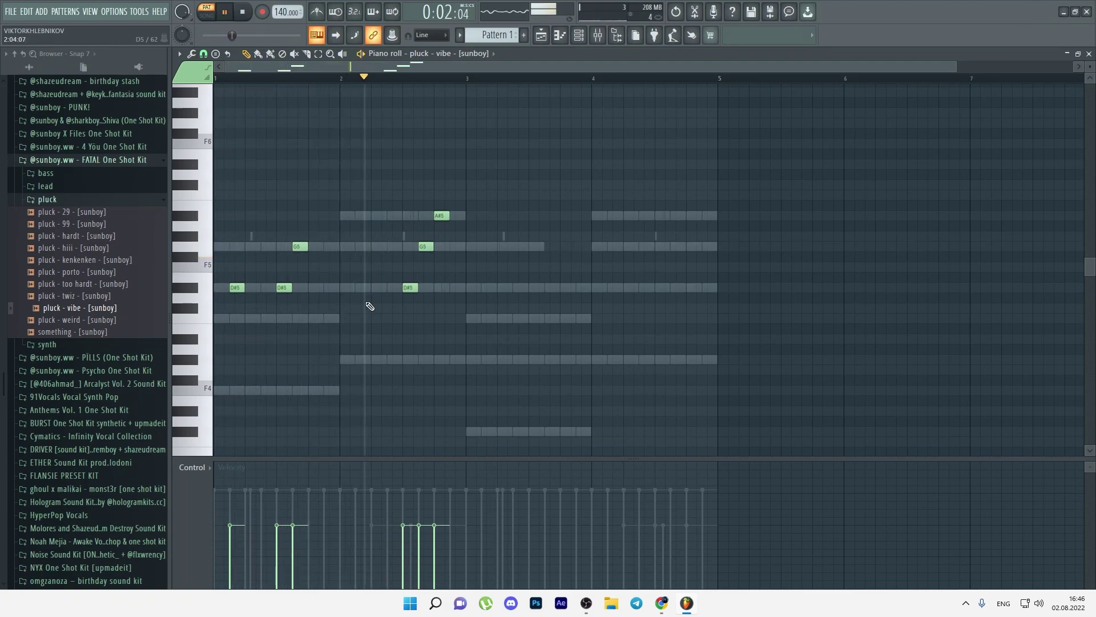
pyautogui.rightClick(440, 216)
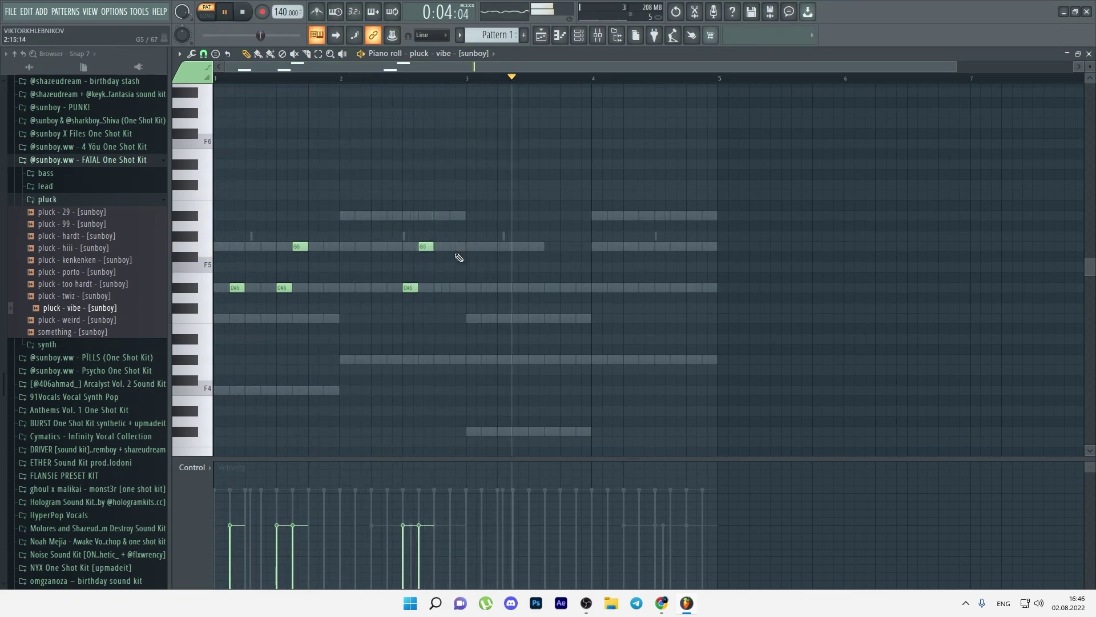
pyautogui.moveTo(488, 323); pyautogui.dragTo(227, 225)
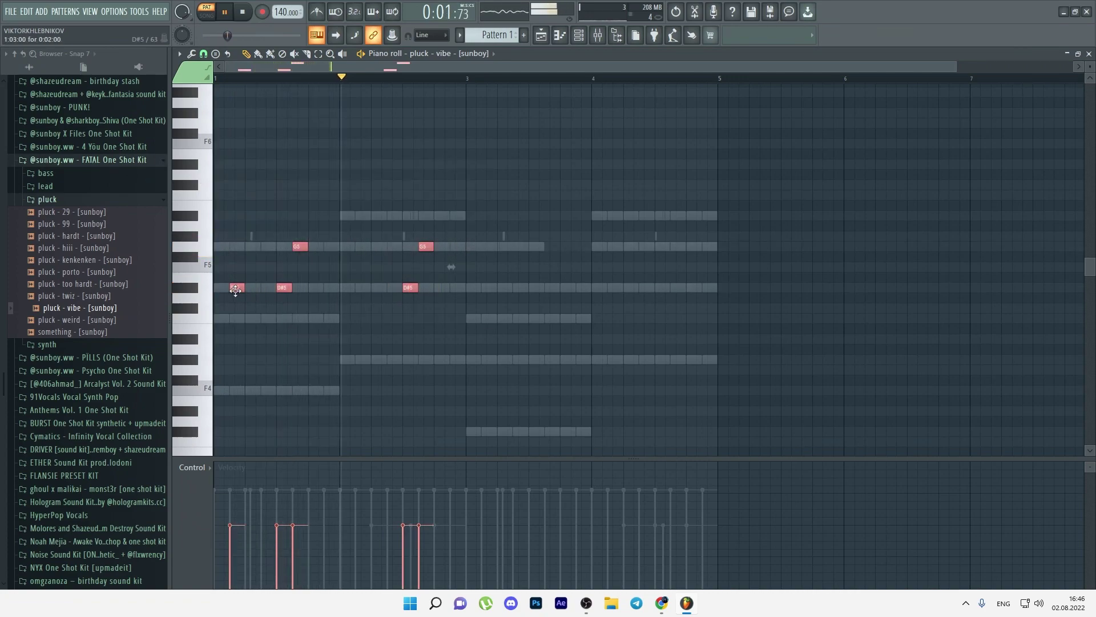
pyautogui.moveTo(234, 291); pyautogui.dragTo(489, 289)
pyautogui.hotkey('ctrl', 'd')
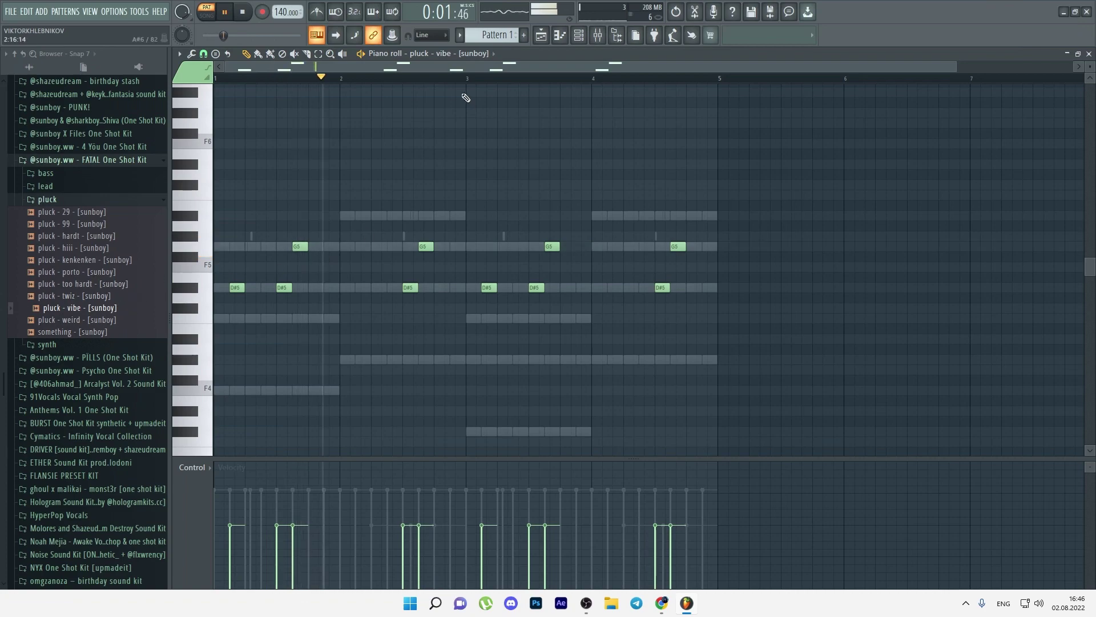
# - Clone the pluck - vibe channel and load BASS - BZZZ from the !FLOWRENCY - PULSE ONE SHOT KIT into the clone
pyautogui.press('F6')
pyautogui.rightClick(307, 291)
pyautogui.click(398, 402)
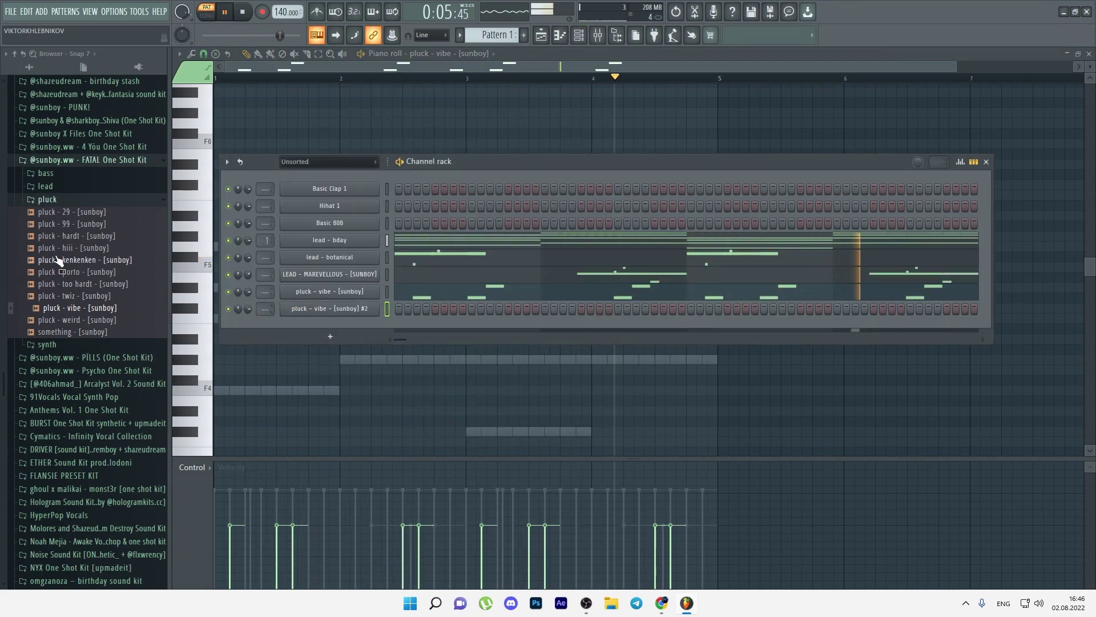
pyautogui.click(52, 199)
pyautogui.click(67, 160)
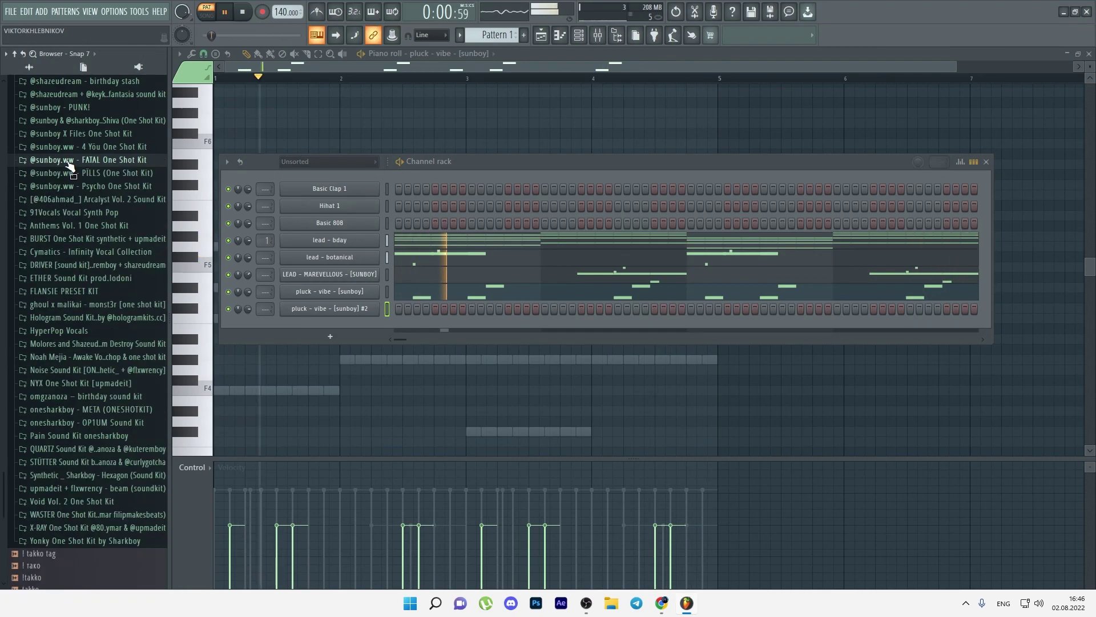
pyautogui.scroll(10, 134, 274)
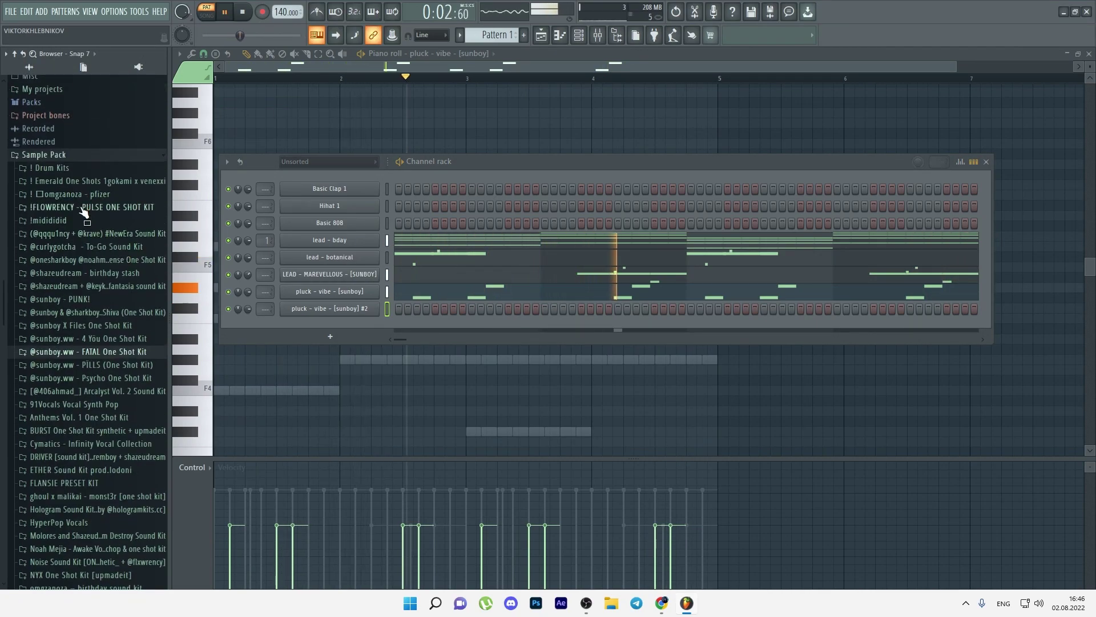
pyautogui.click(78, 209)
pyautogui.middleClick(68, 109)
# - Write a bass line with six-step F4 and C#4 notes opening bars 1 and 3, and two-step G#4 notes ending bars 2 and 4
pyautogui.rightClick(342, 310)
pyautogui.click(395, 310)
pyautogui.moveTo(295, 318); pyautogui.dragTo(192, 403)
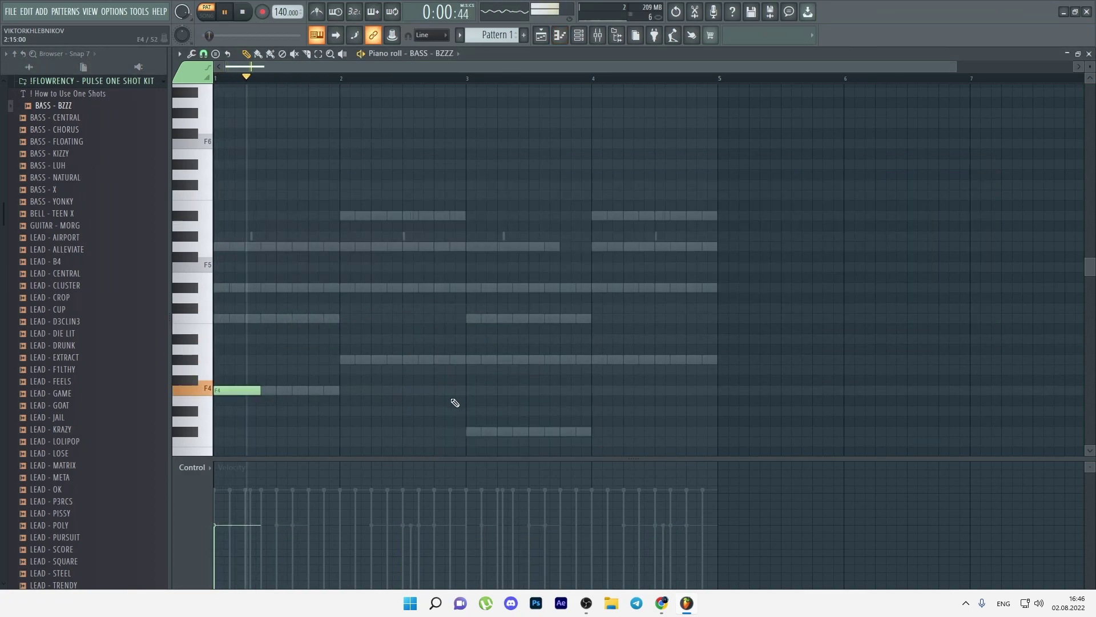
pyautogui.moveTo(465, 392); pyautogui.dragTo(465, 433)
pyautogui.scroll(3, 457, 360)
pyautogui.click(457, 359)
pyautogui.moveTo(466, 366); pyautogui.dragTo(480, 368)
pyautogui.scroll(-3, 479, 368)
pyautogui.press('space')
pyautogui.moveTo(714, 347); pyautogui.dragTo(641, 354)
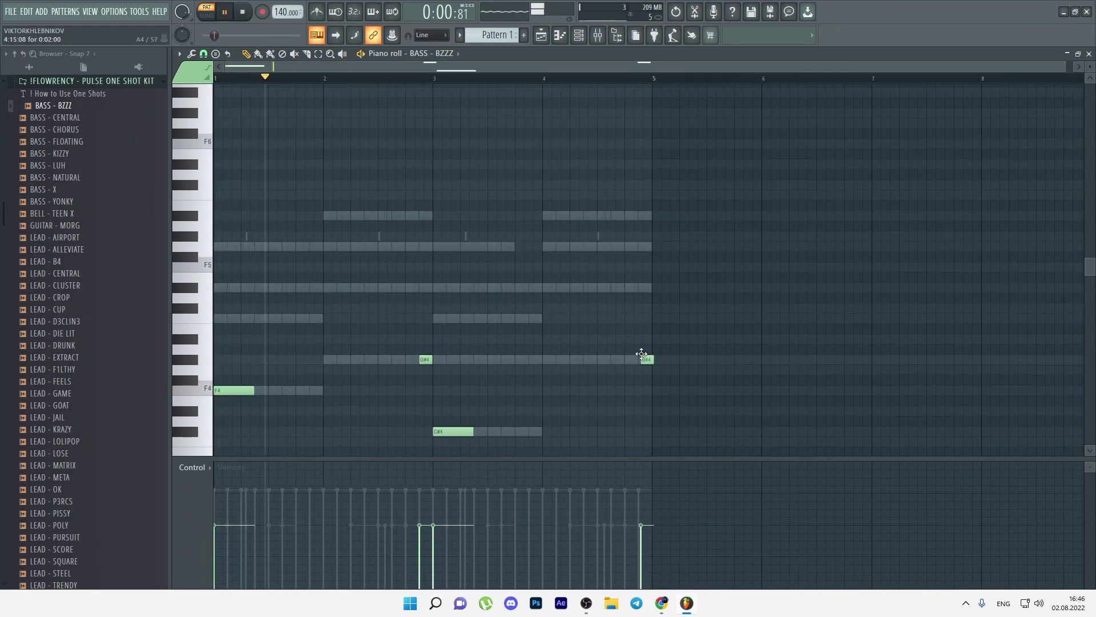
pyautogui.hotkey('ctrl', 'a')
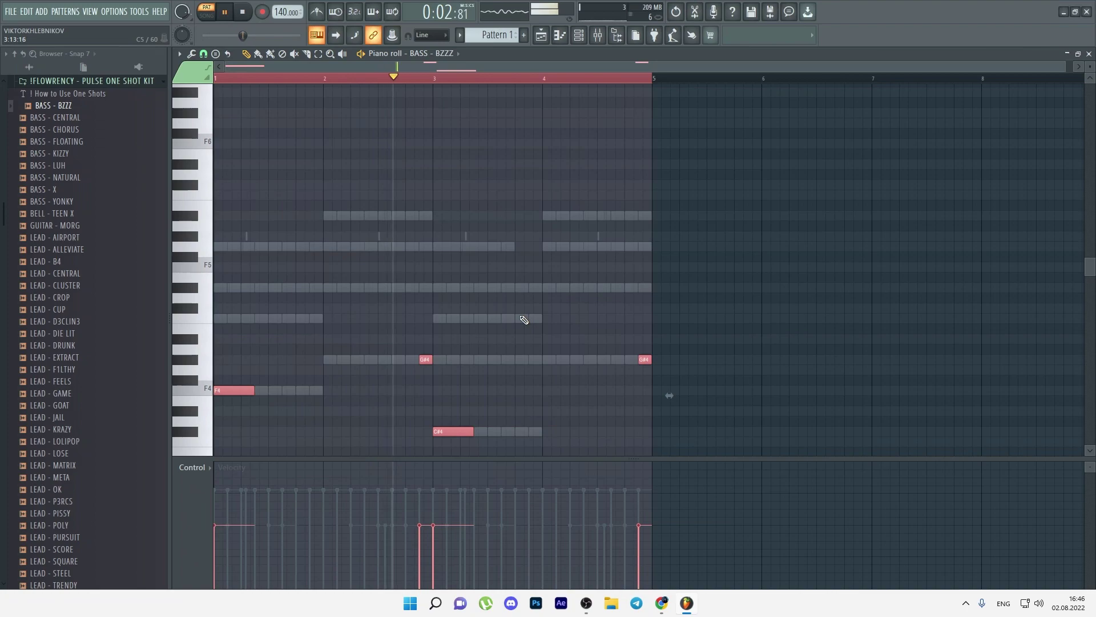
# - Audition the BASS - CENTRAL and BASS - CHORUS one-shots against the beat
pyautogui.click(580, 37)
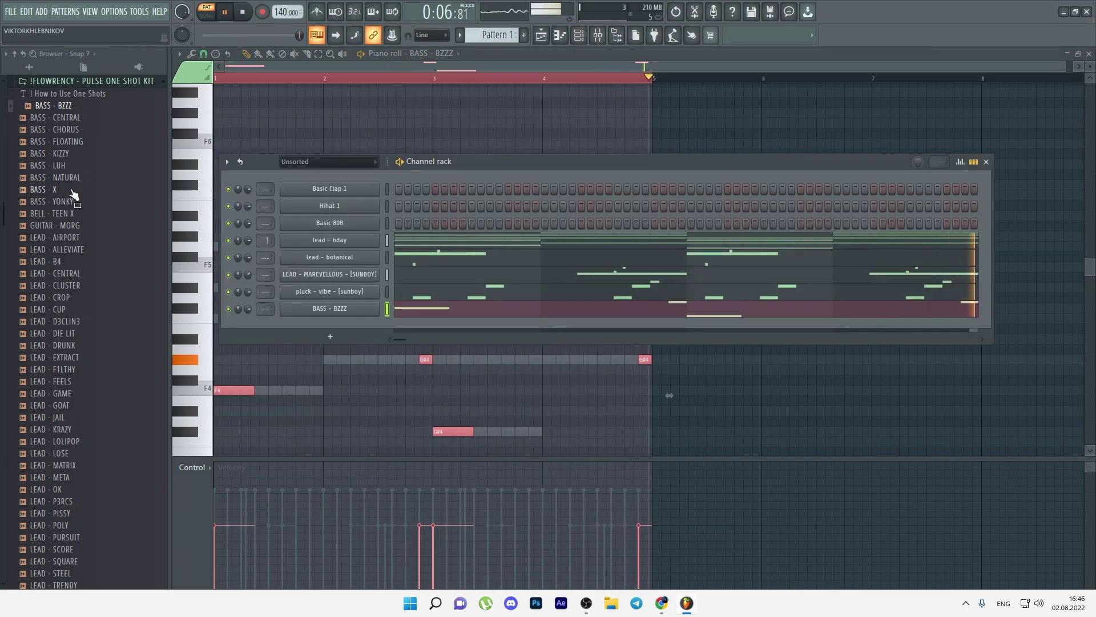
pyautogui.scroll(3, 73, 195)
pyautogui.click(80, 214)
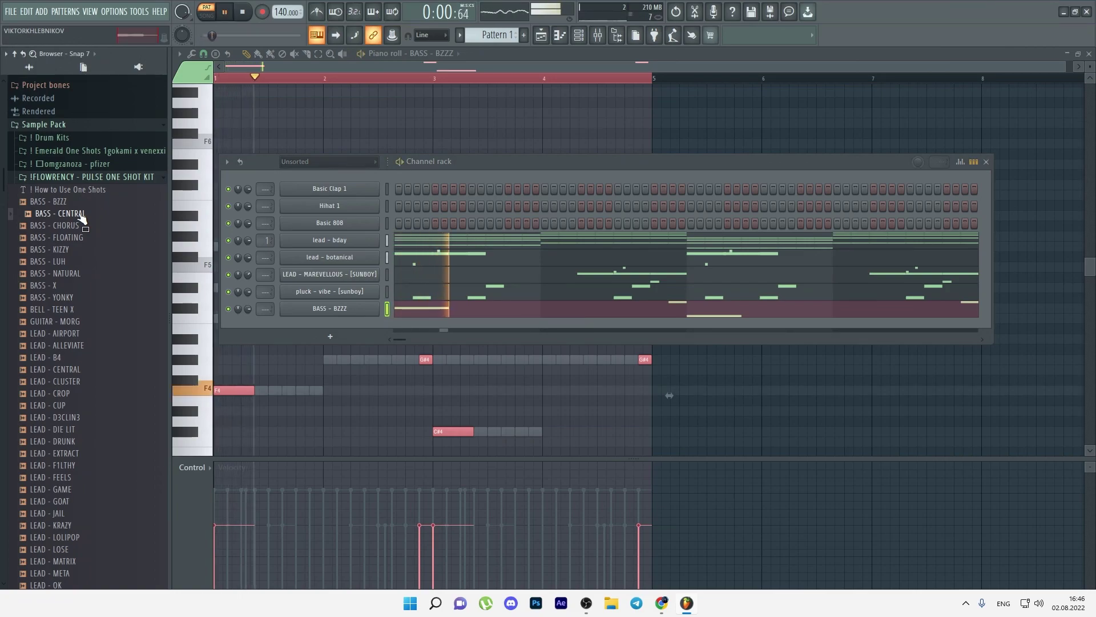
pyautogui.click(80, 226)
pyautogui.press('space')
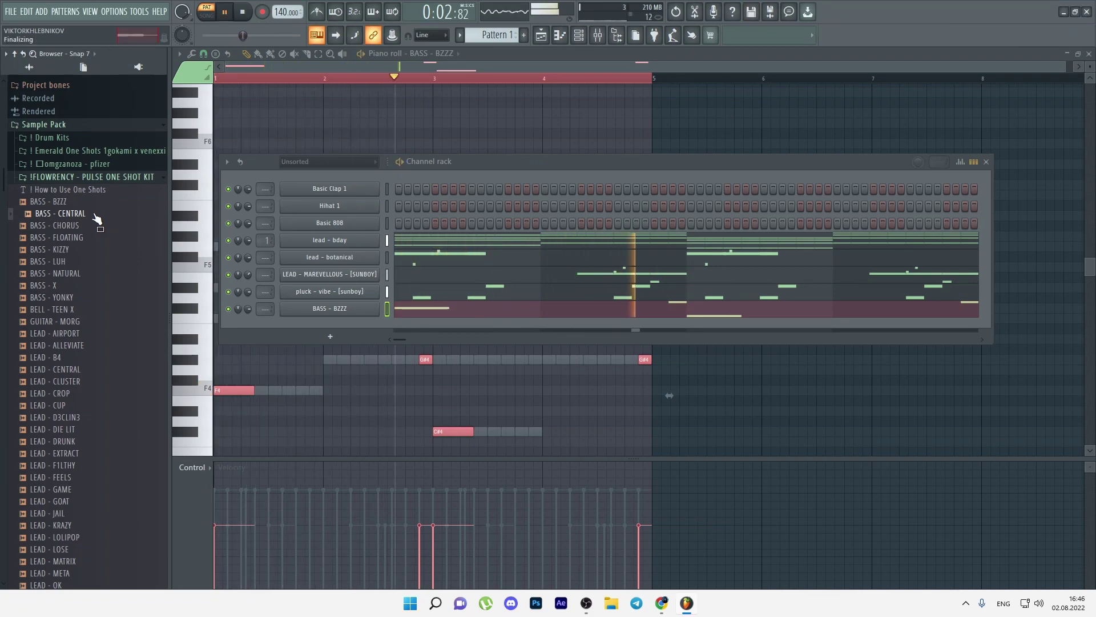
# - Open the fantasia sound kit's one-shots and audition its flute, fx and lead samples
pyautogui.click(66, 177)
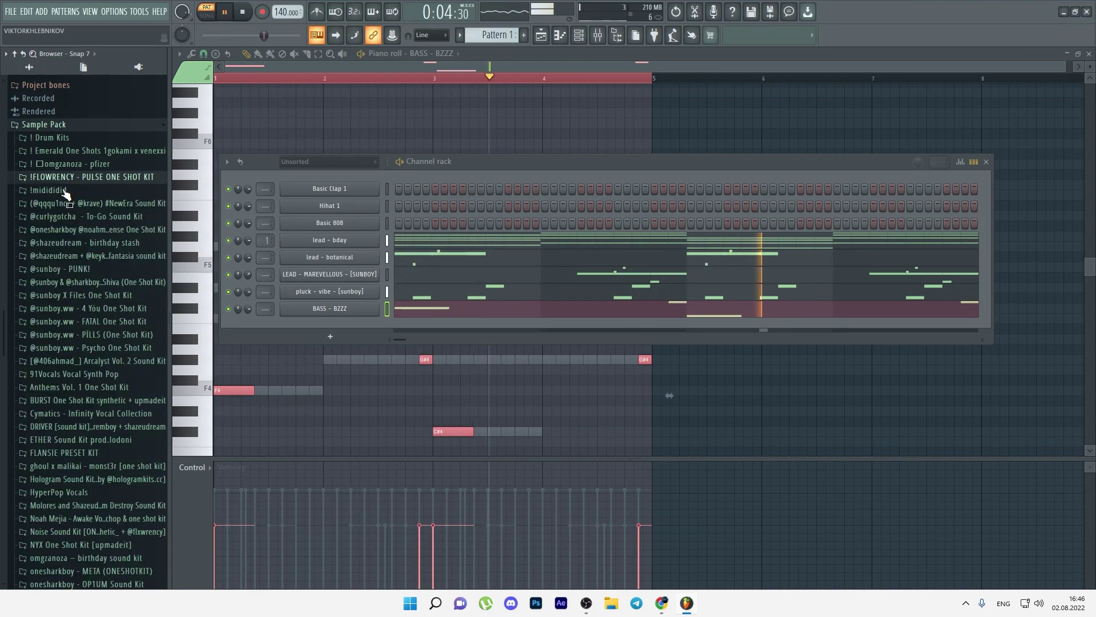
pyautogui.click(103, 255)
pyautogui.click(106, 291)
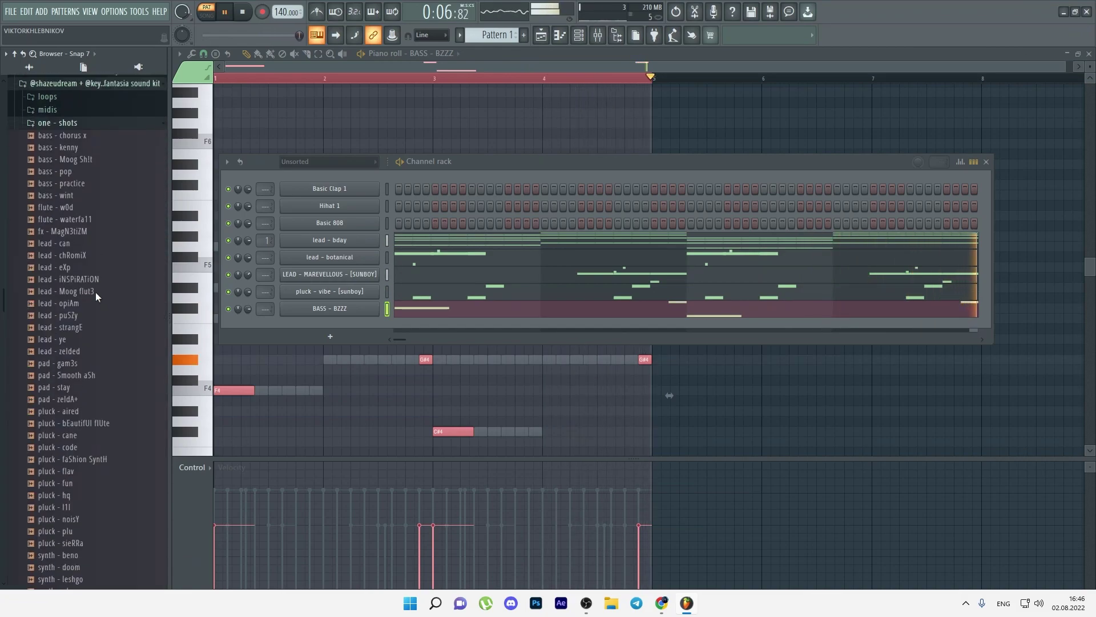
pyautogui.press('space')
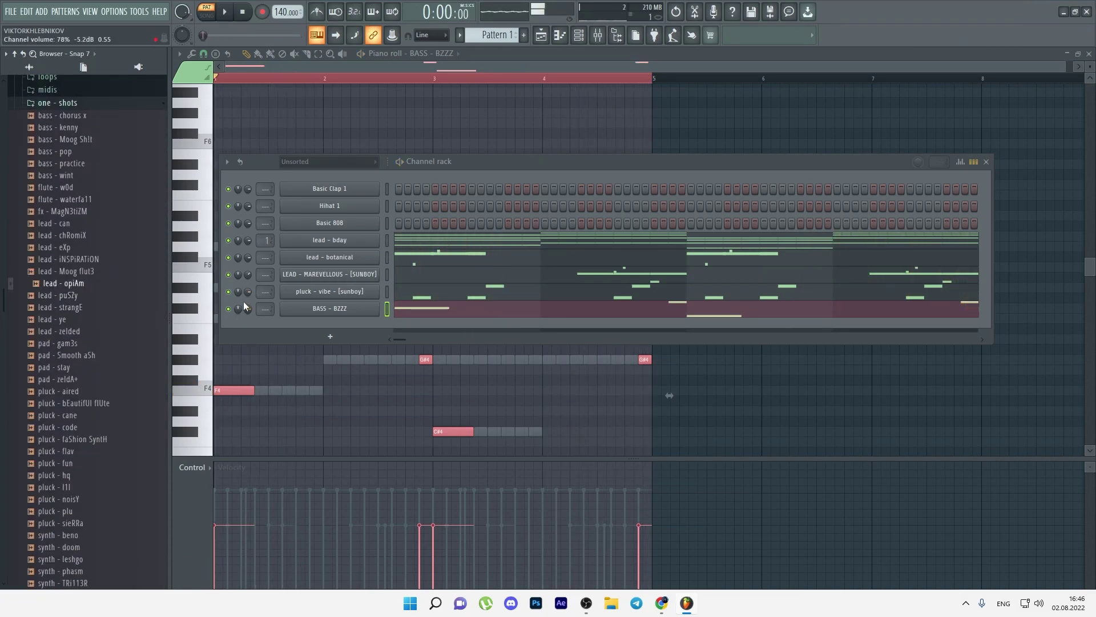
pyautogui.press('space')
pyautogui.press('space')
pyautogui.click(80, 190)
pyautogui.click(84, 200)
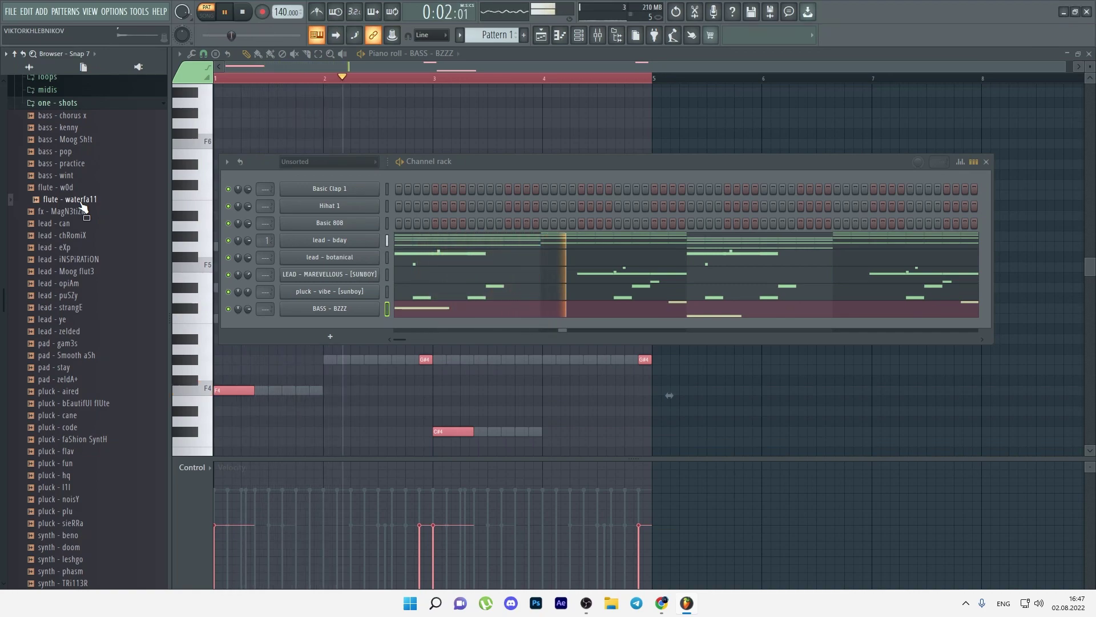
pyautogui.click(80, 211)
pyautogui.press('space')
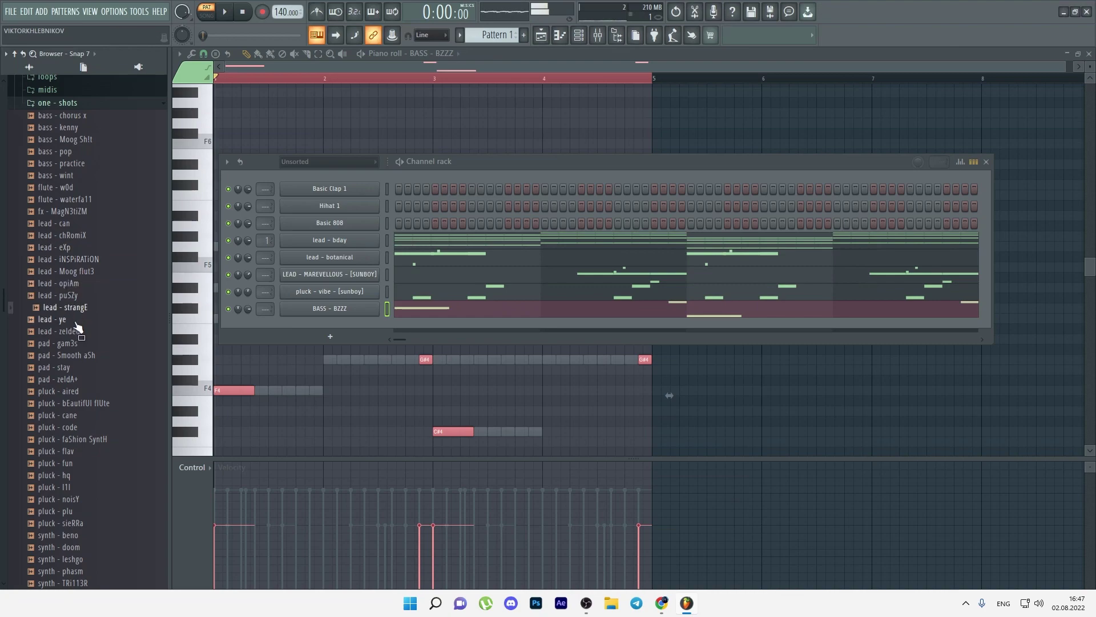
pyautogui.scroll(-5, 77, 324)
# - Replace the pluck - vibe channel's sample with pluck - noisY and play the pattern
pyautogui.click(84, 306)
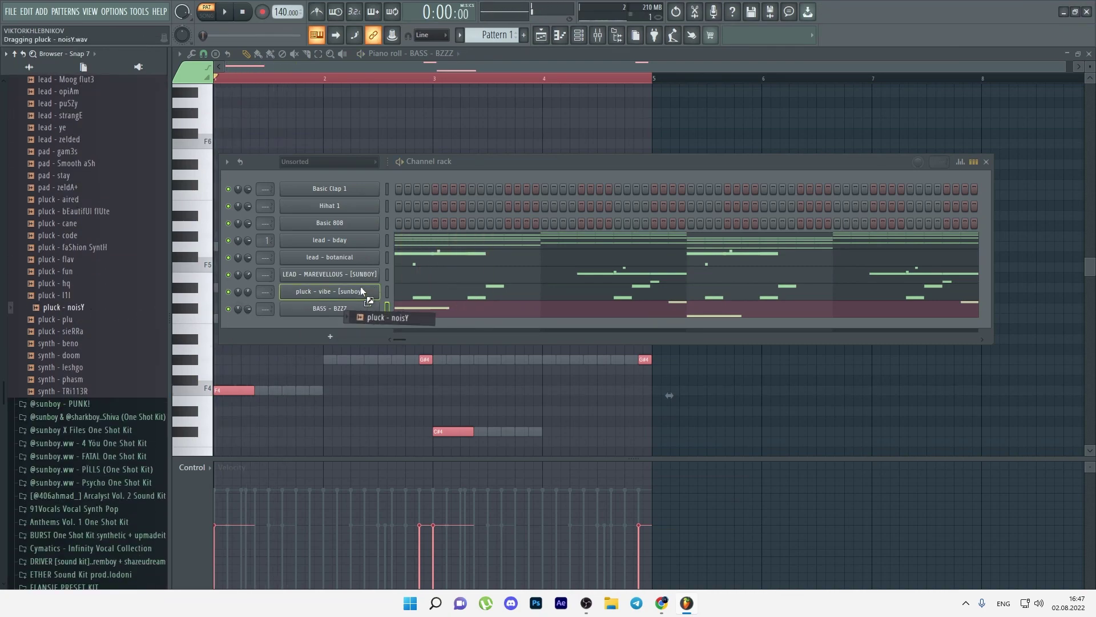
pyautogui.moveTo(361, 287); pyautogui.dragTo(362, 288)
pyautogui.press('space')
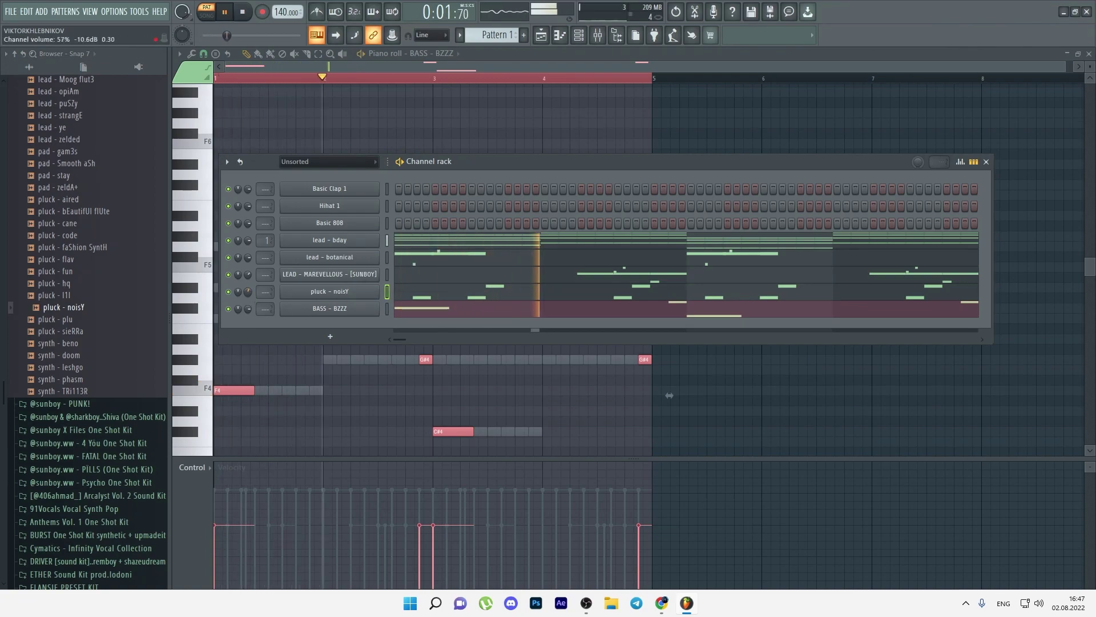
# - Audition the lead - ye one-shot from the fantasia sound kit
pyautogui.scroll(3, 94, 228)
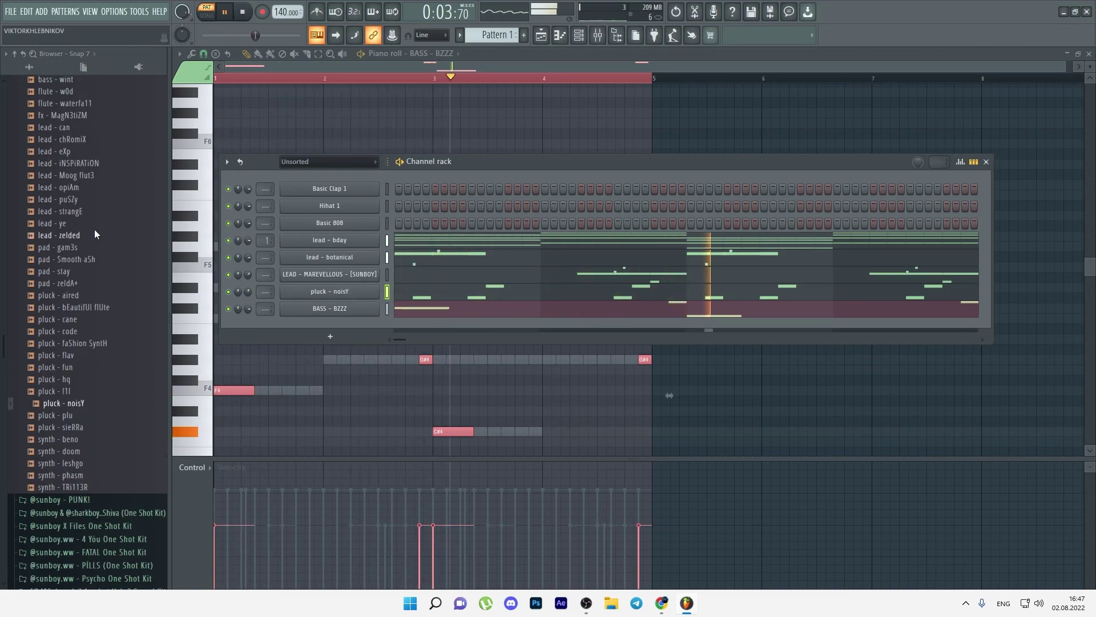
pyautogui.press('space')
pyautogui.click(84, 224)
pyautogui.scroll(6, 84, 223)
pyautogui.press('space')
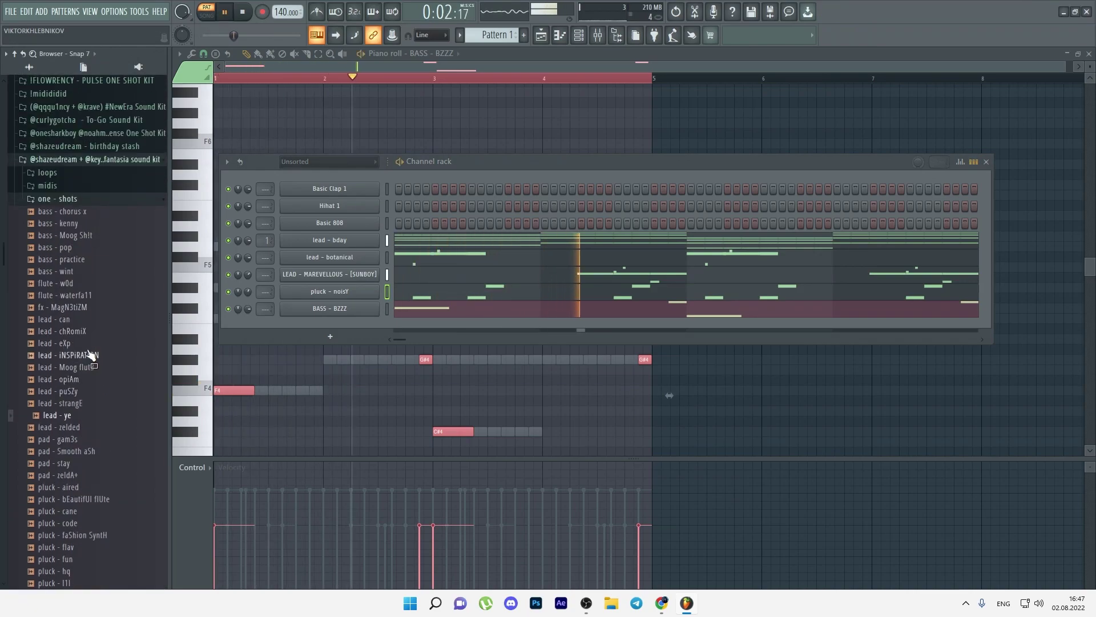
# - Close the fantasia sound kit and open the Cymatics vocal one-shots folder in the !Star Boy Drum Kit
pyautogui.click(60, 198)
pyautogui.click(69, 159)
pyautogui.scroll(5, 70, 180)
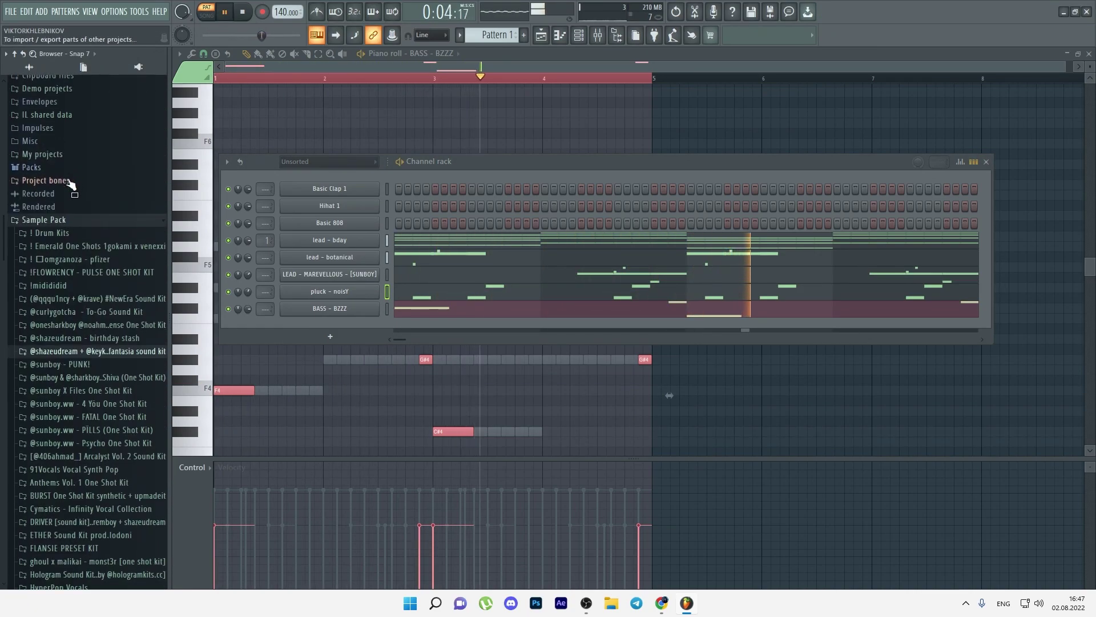
pyautogui.click(51, 233)
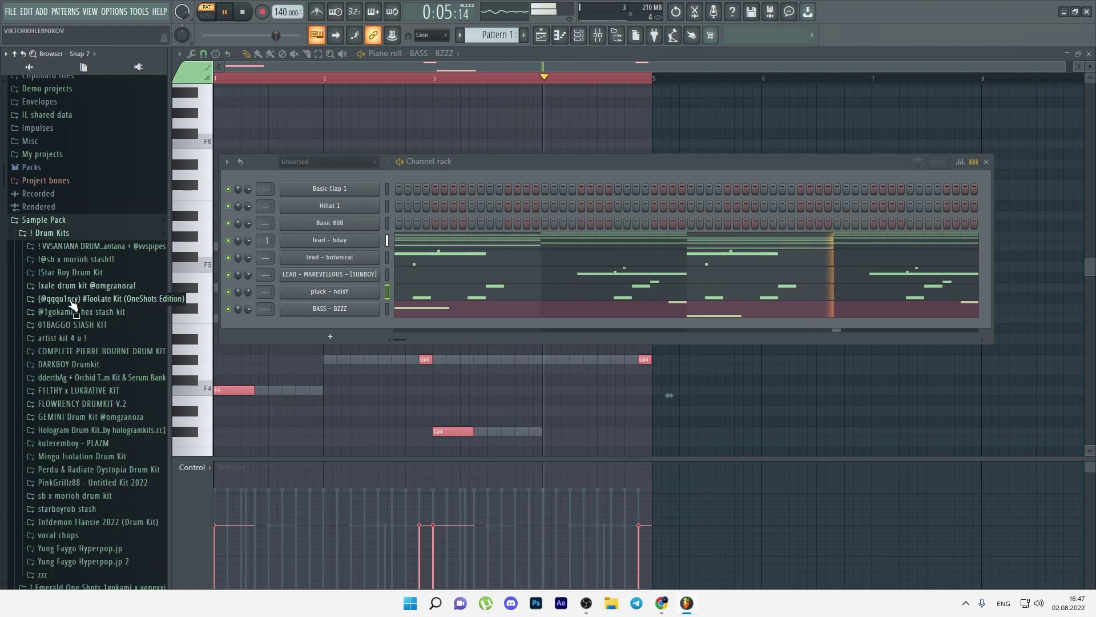
pyautogui.click(79, 271)
pyautogui.scroll(-15, 80, 336)
# - Clone the BASS - BZZZ channel and load the Cymatics - Euphoria Wet One Shot 9 - F vocal into the clone
pyautogui.rightClick(297, 308)
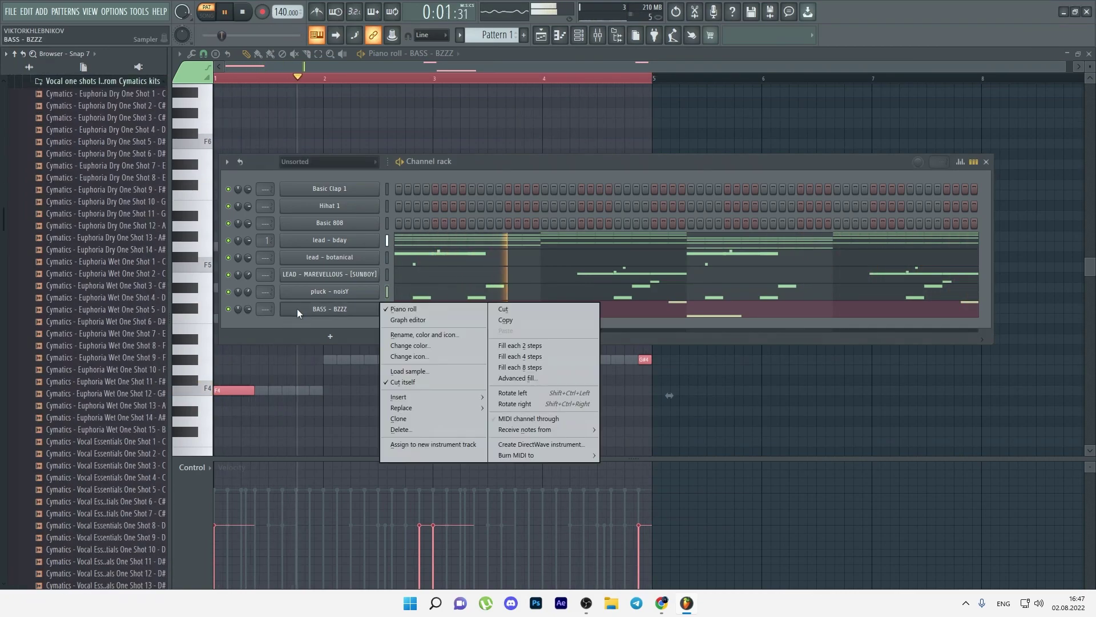
pyautogui.click(399, 418)
pyautogui.press('space')
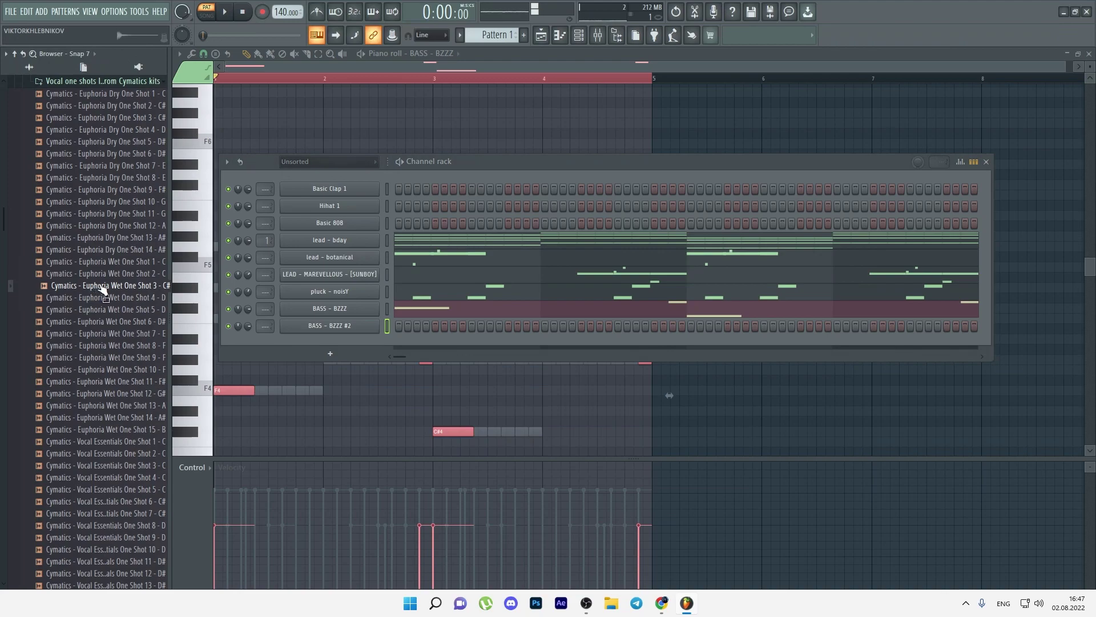
pyautogui.click(110, 262)
pyautogui.click(112, 274)
pyautogui.press('space')
pyautogui.click(130, 346)
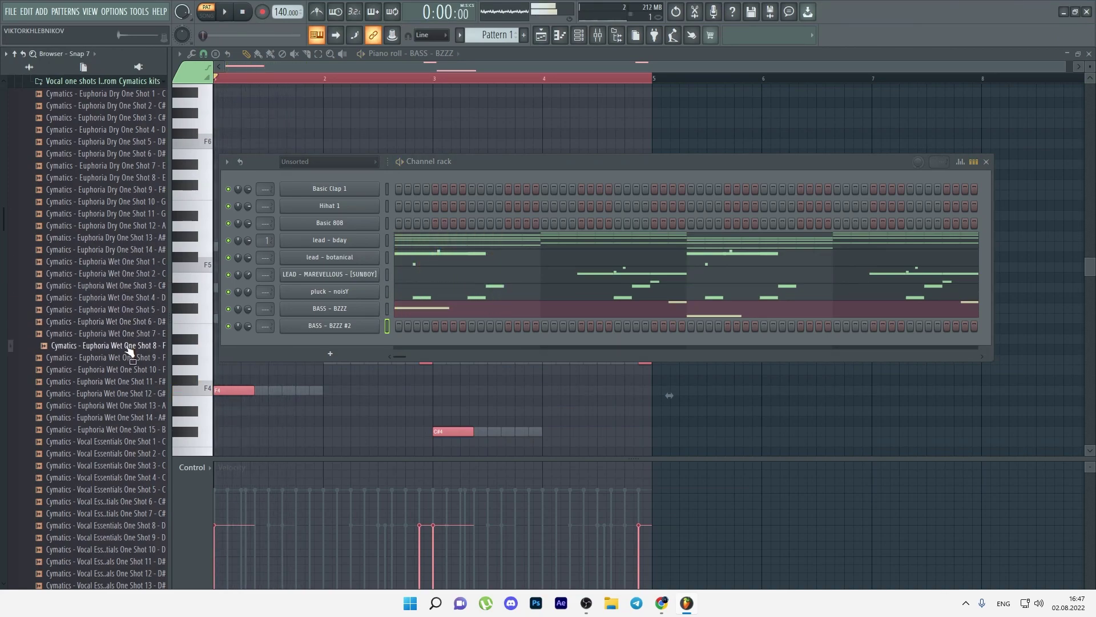
pyautogui.press('space')
pyautogui.middleClick(135, 358)
pyautogui.press('space')
# - Audition other Cymatics vocals, including Euphoria Wet One Shot 13 and several Vocal Essentials one-shots, against the beat
pyautogui.scroll(-3, 153, 400)
pyautogui.click(142, 323)
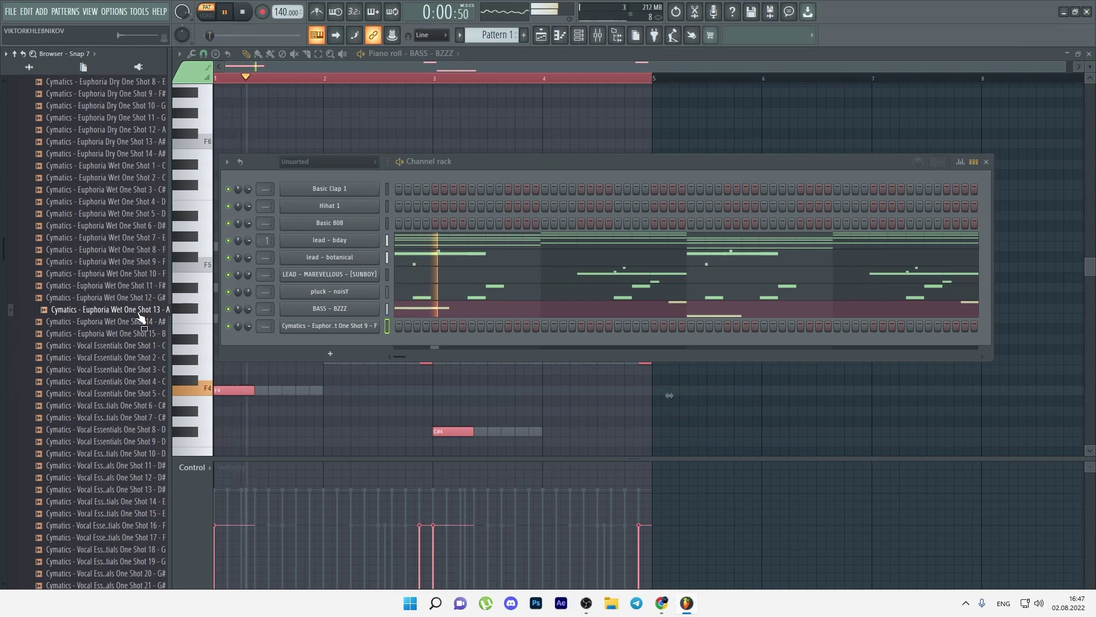
pyautogui.click(147, 312)
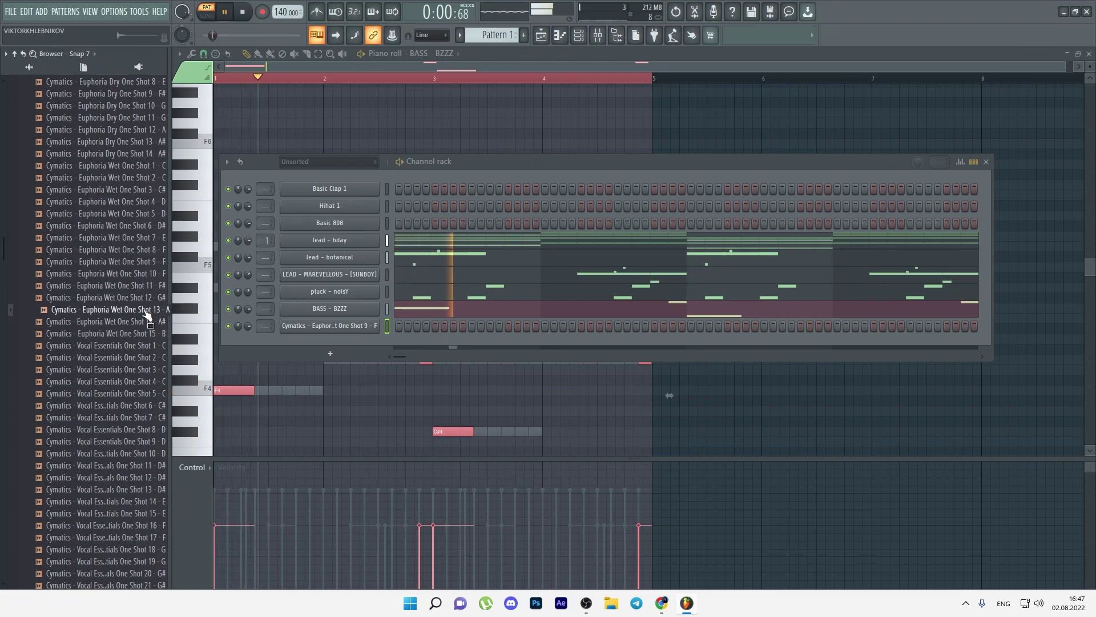
pyautogui.click(143, 394)
pyautogui.click(144, 405)
pyautogui.click(144, 345)
pyautogui.click(143, 358)
pyautogui.click(142, 370)
pyautogui.click(141, 381)
pyautogui.click(140, 418)
pyautogui.scroll(-2, 140, 417)
pyautogui.click(137, 310)
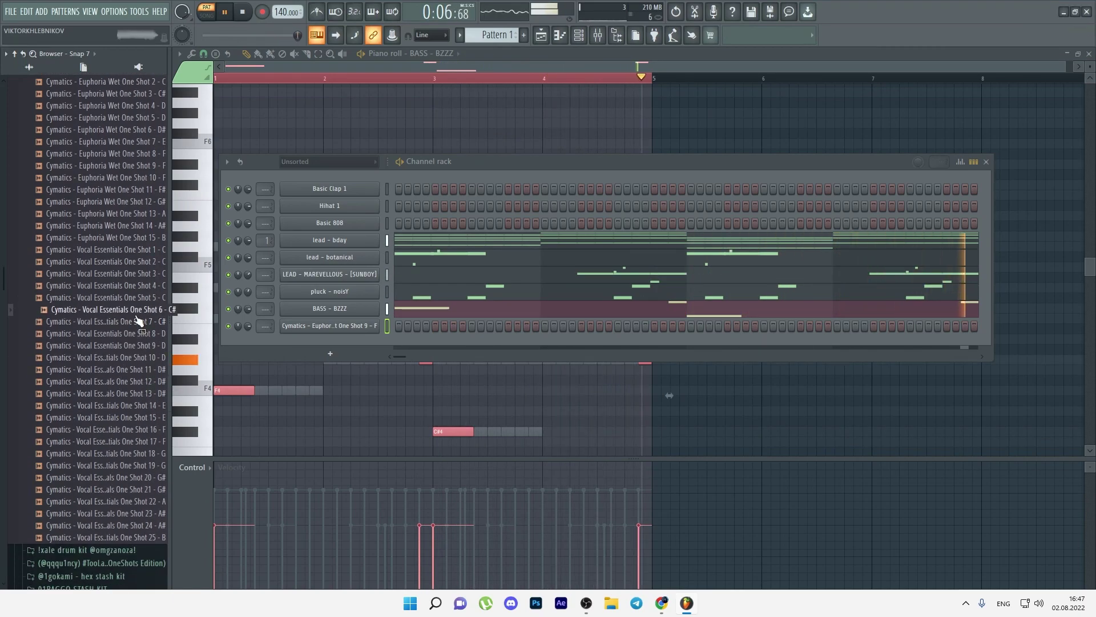
pyautogui.scroll(9, 125, 342)
pyautogui.press('space')
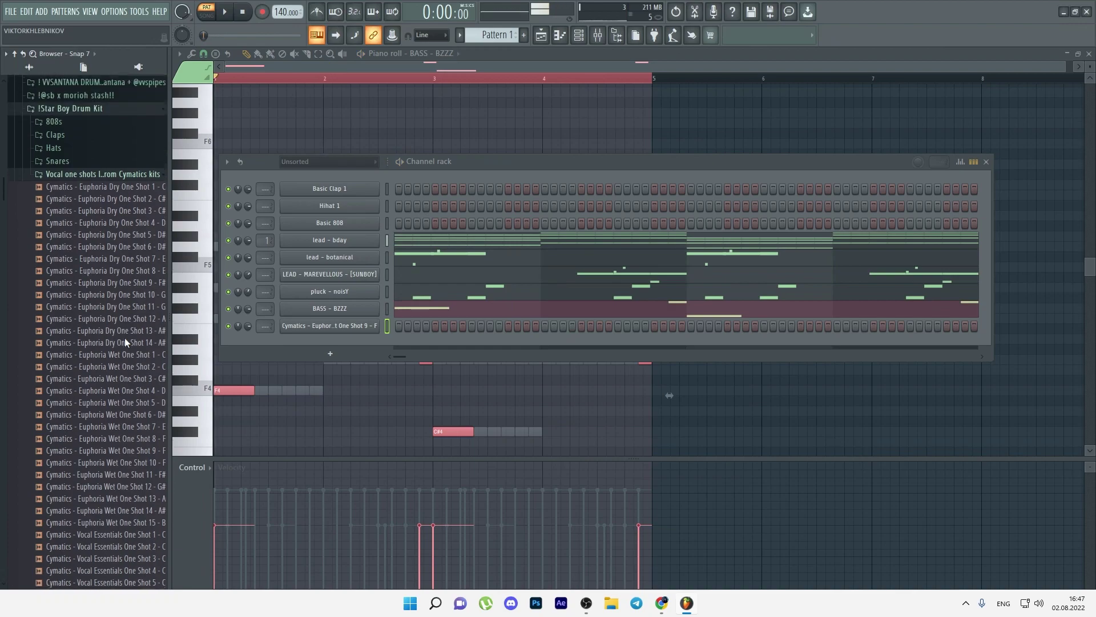
# - Check the root note of the Euphoria Wet One Shot 9 channel in its sampler settings
pyautogui.click(356, 326)
pyautogui.click(378, 264)
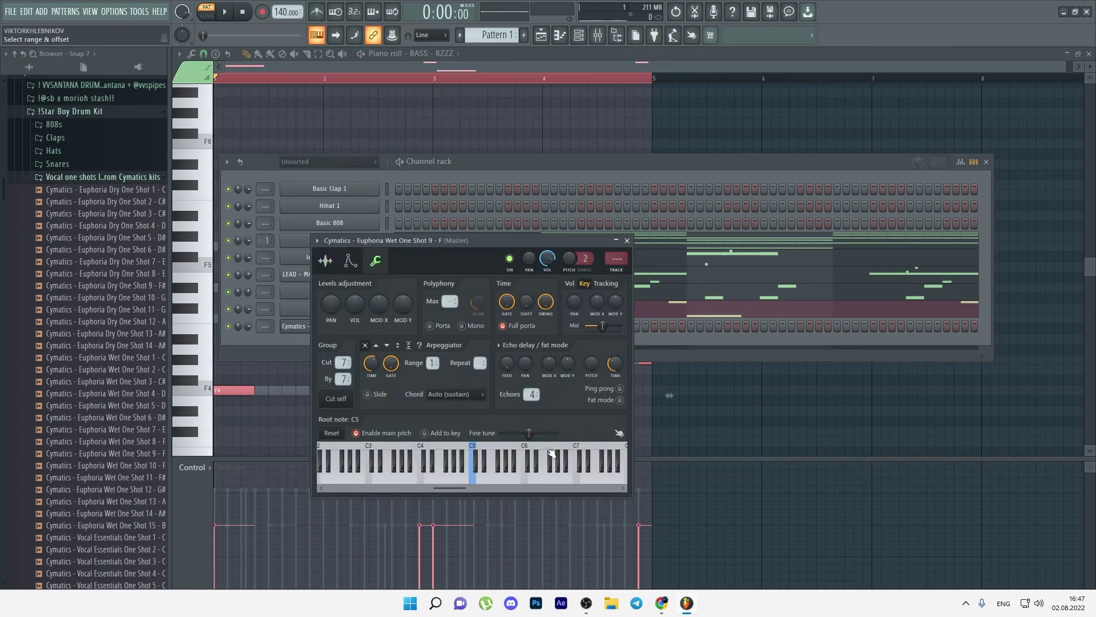
pyautogui.click(531, 222)
# - Start the vocal channel's melody with a two-step C5 note at the beginning of bar 1 at 91% velocity
pyautogui.rightClick(377, 323)
pyautogui.click(393, 328)
pyautogui.moveTo(235, 391); pyautogui.dragTo(228, 397)
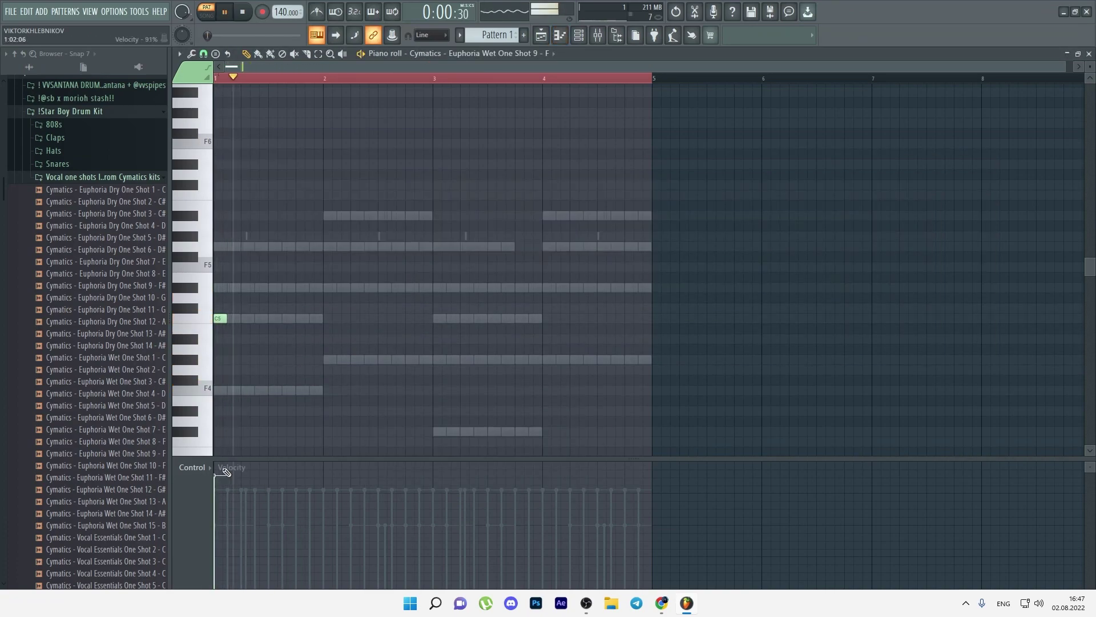
pyautogui.scroll(4, 224, 308)
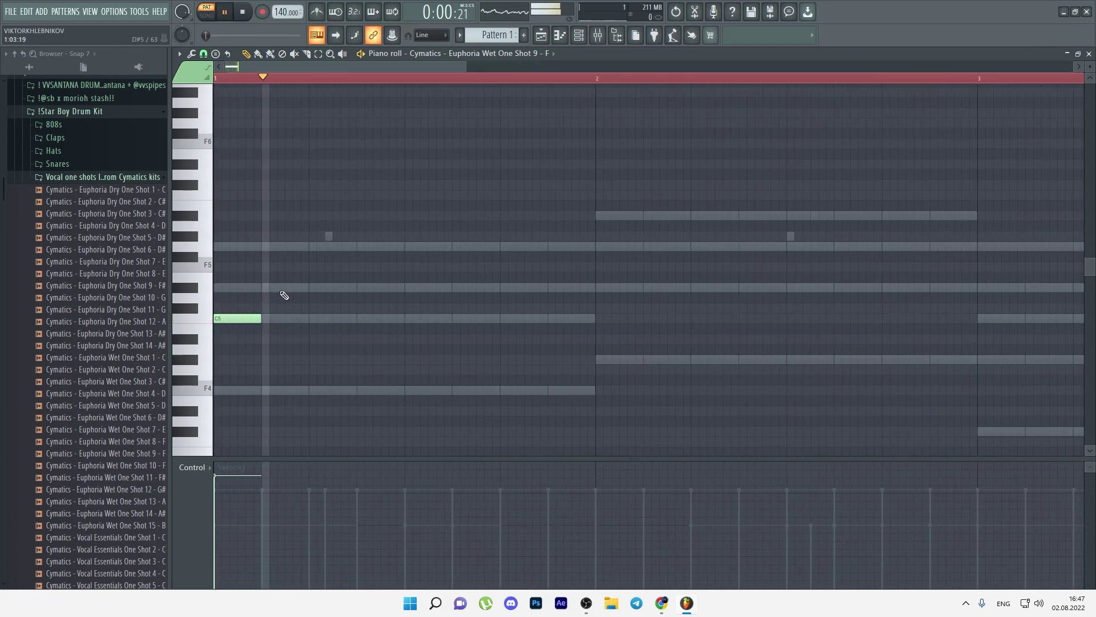
# - Try a D#5 vocal note at step 7 of bar 1, delete it, and add a two-step C5 note at step 9
pyautogui.press('space')
pyautogui.click(359, 290)
pyautogui.press('space')
pyautogui.rightClick(362, 290)
pyautogui.rightClick(354, 318)
pyautogui.press('space')
pyautogui.click(405, 320)
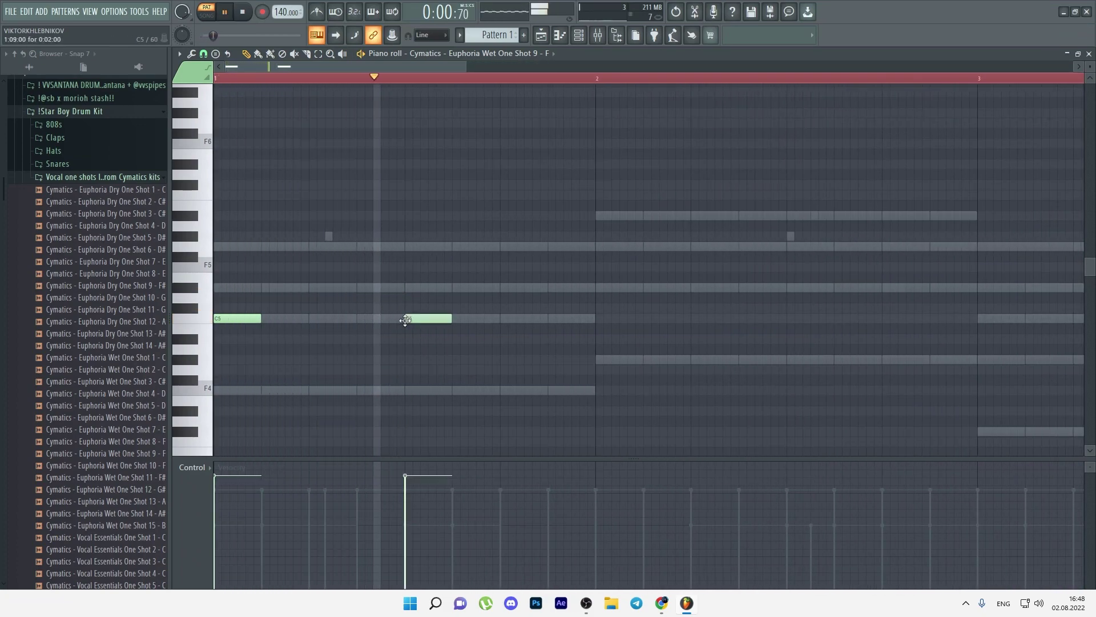
# - Shorten the C5 vocal note at step 9 to one step and add a one-step D#5 note at step 11
pyautogui.press('space')
pyautogui.click(447, 288)
pyautogui.keyDown('ctrl'); pyautogui.moveTo(442, 276); pyautogui.dragTo(426, 318); pyautogui.keyUp('ctrl')
pyautogui.press('space')
pyautogui.press('space')
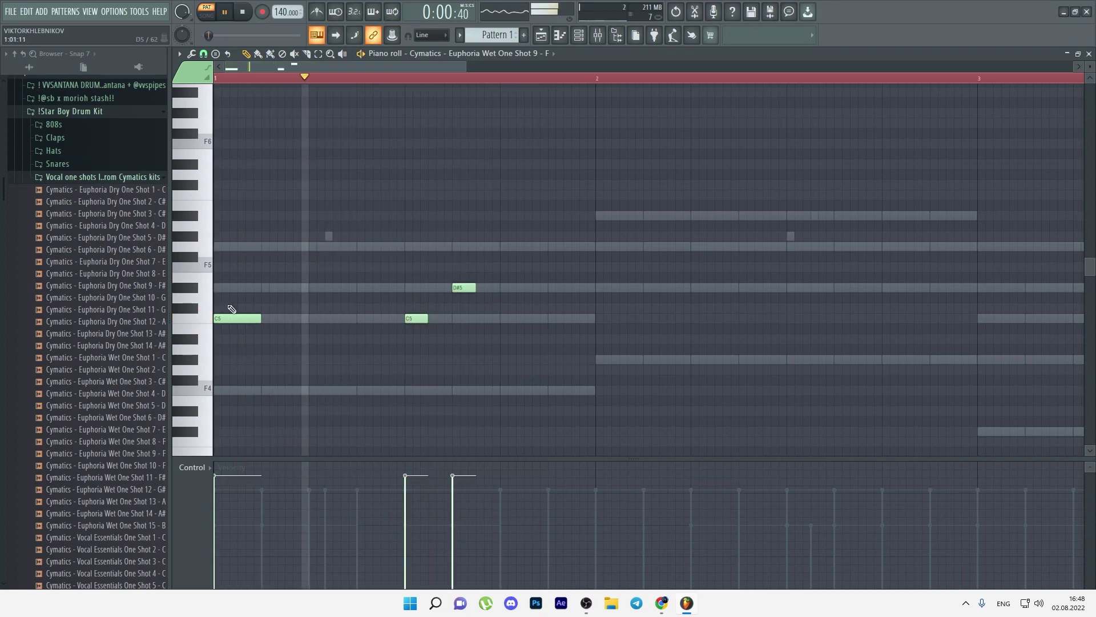
# - Duplicate the opening two-step C5 vocal note to step 3 and raise both notes to G5
pyautogui.hotkey('ctrl', 'd')
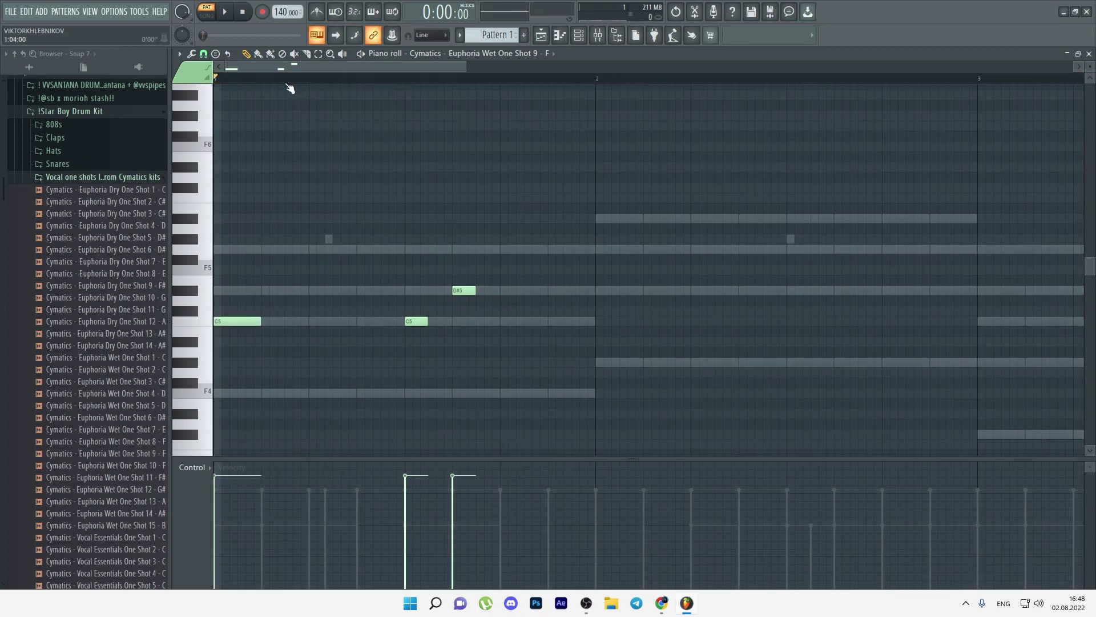
pyautogui.hotkey('ctrl', 'b')
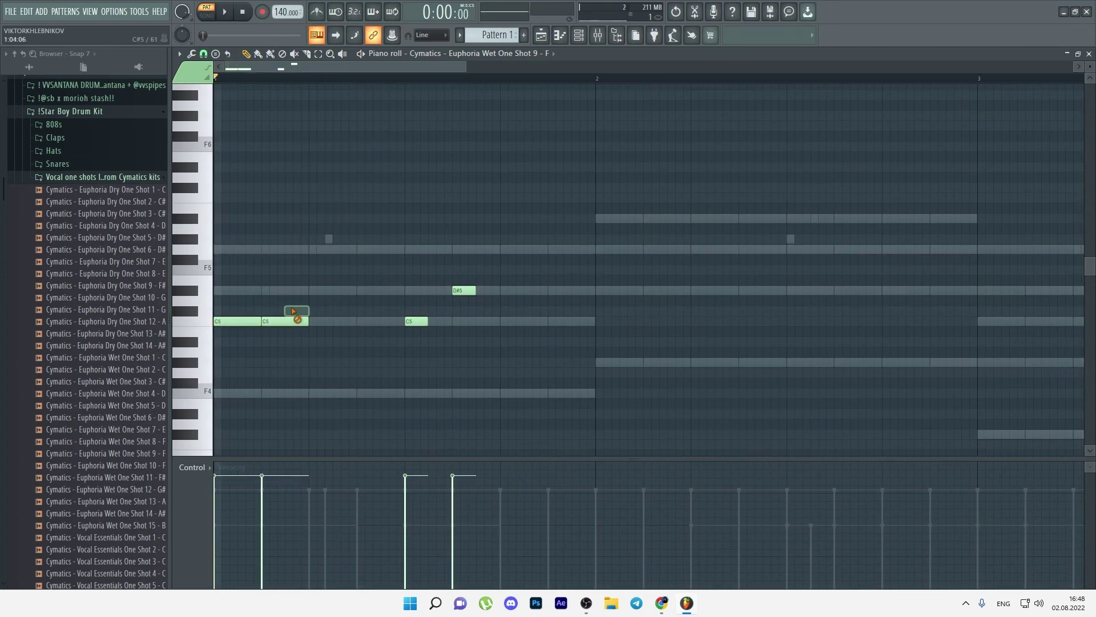
pyautogui.hotkey('ctrl', 'Up')
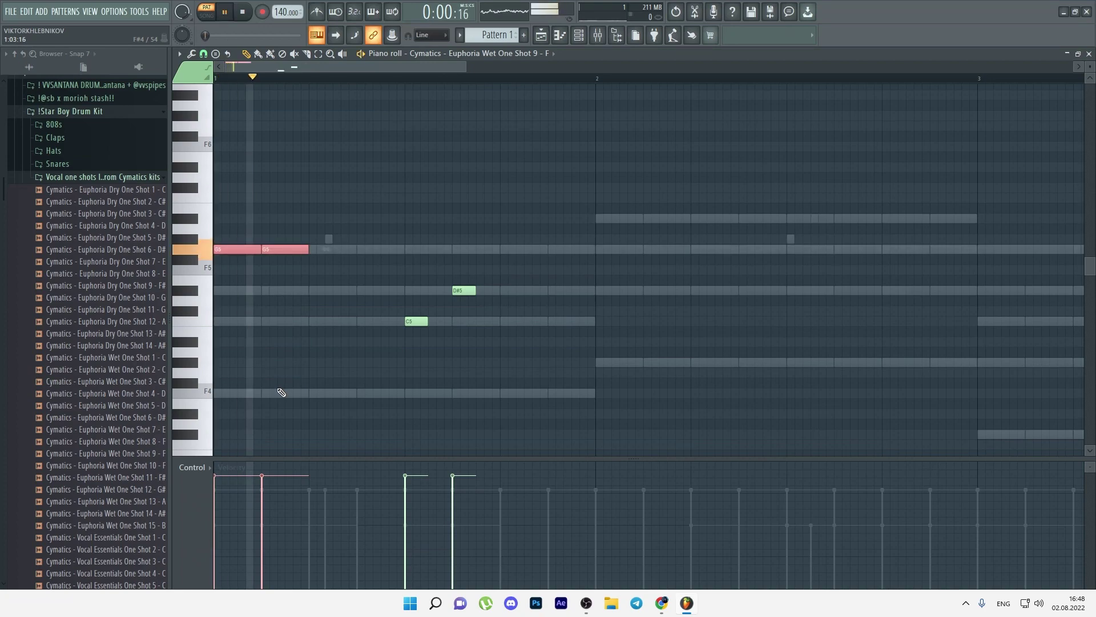
pyautogui.press('space')
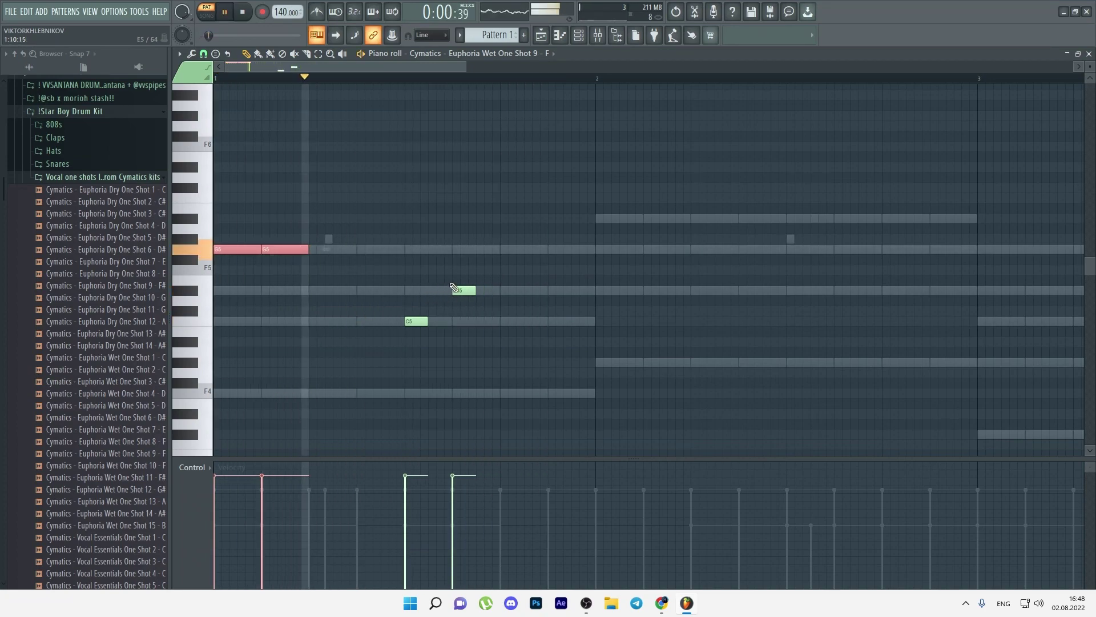
# - Delete the notes at steps 9 and 11 and replace the opening G5 pair with a single four-step G5 note
pyautogui.rightClick(455, 290)
pyautogui.rightClick(416, 321)
pyautogui.press('space')
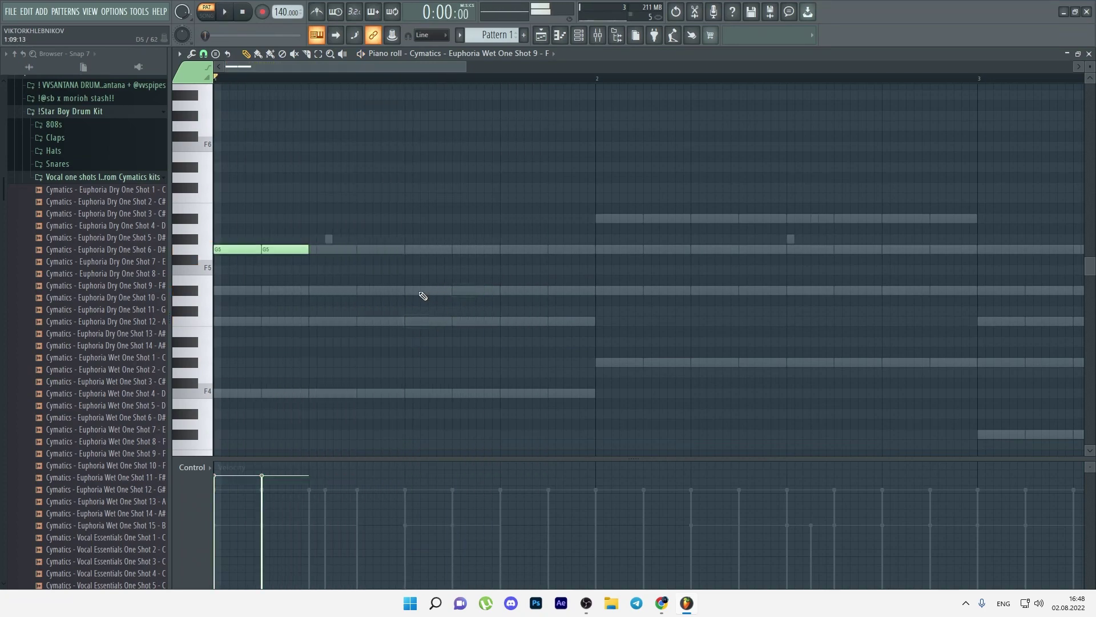
pyautogui.moveTo(275, 253); pyautogui.dragTo(308, 247)
pyautogui.rightClick(284, 249)
pyautogui.click(413, 251)
pyautogui.press('space')
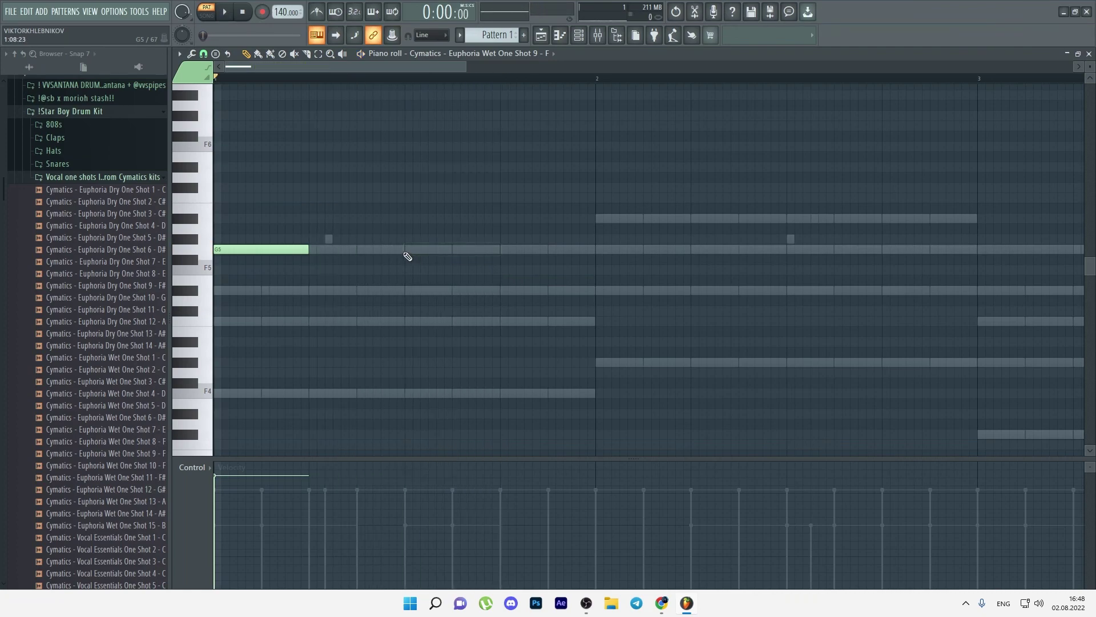
# - Try two-step vocal notes D#5 at step 9 and G5 at step 11 of bar 1, and delete both
pyautogui.click(470, 249)
pyautogui.press('space')
pyautogui.press('space')
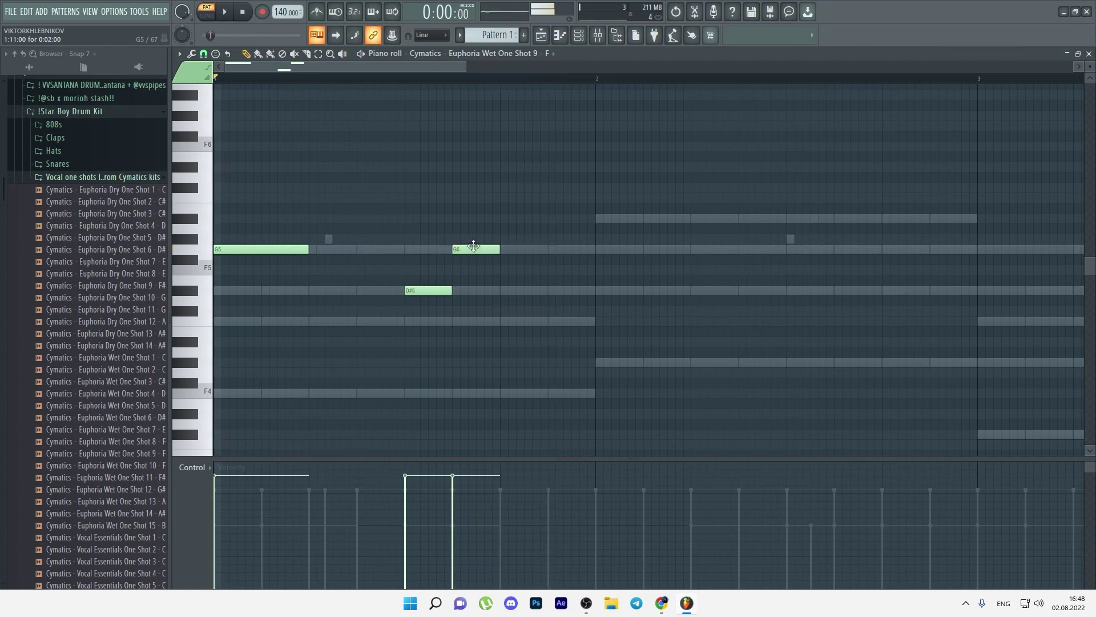
pyautogui.rightClick(474, 249)
pyautogui.rightClick(424, 290)
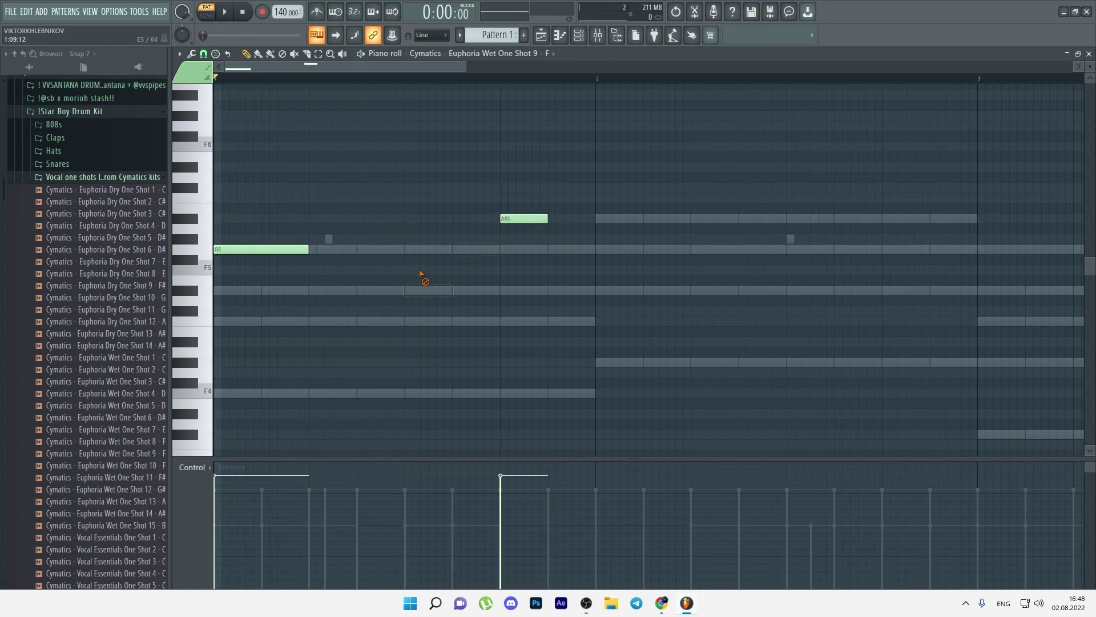
# - Place a two-step G5 note at step 9 followed by a two-step A#5 note, and play the phrase
pyautogui.moveTo(507, 219); pyautogui.dragTo(459, 220)
pyautogui.press('space')
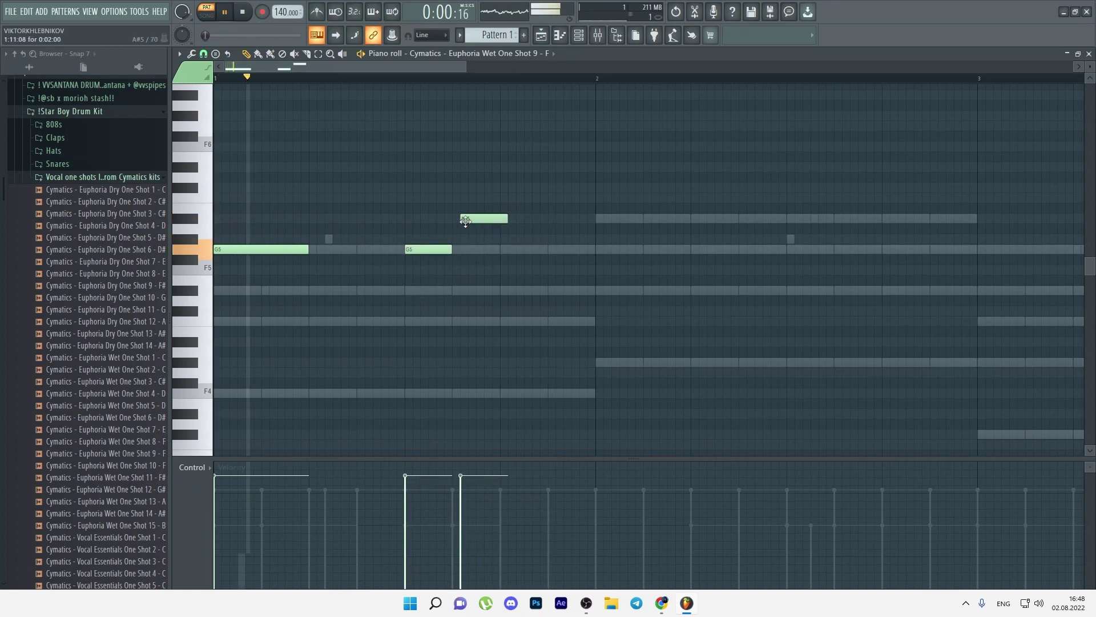
pyautogui.scroll(-1, 457, 220)
pyautogui.press('space')
# - Make the step 9 note a four-step D#5, followed by two-step notes G5 at step 13 and A#5 at step 15
pyautogui.scroll(-2, 387, 229)
pyautogui.scroll(2, 317, 214)
pyautogui.moveTo(354, 193); pyautogui.dragTo(308, 254)
pyautogui.moveTo(310, 250); pyautogui.dragTo(374, 250)
pyautogui.click(287, 260)
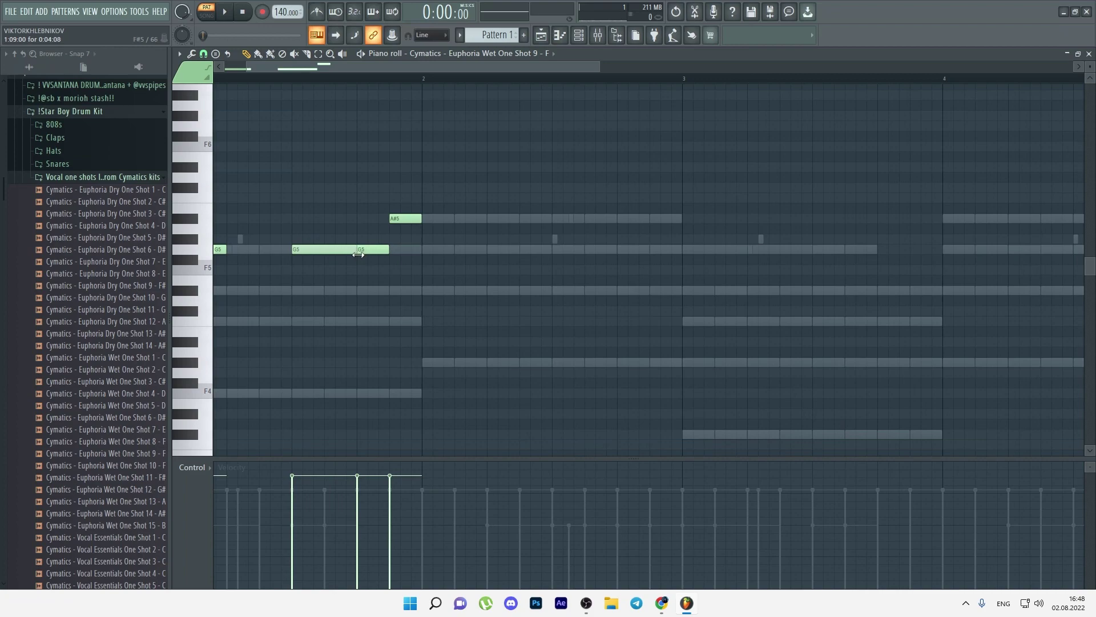
pyautogui.moveTo(330, 250); pyautogui.dragTo(335, 300)
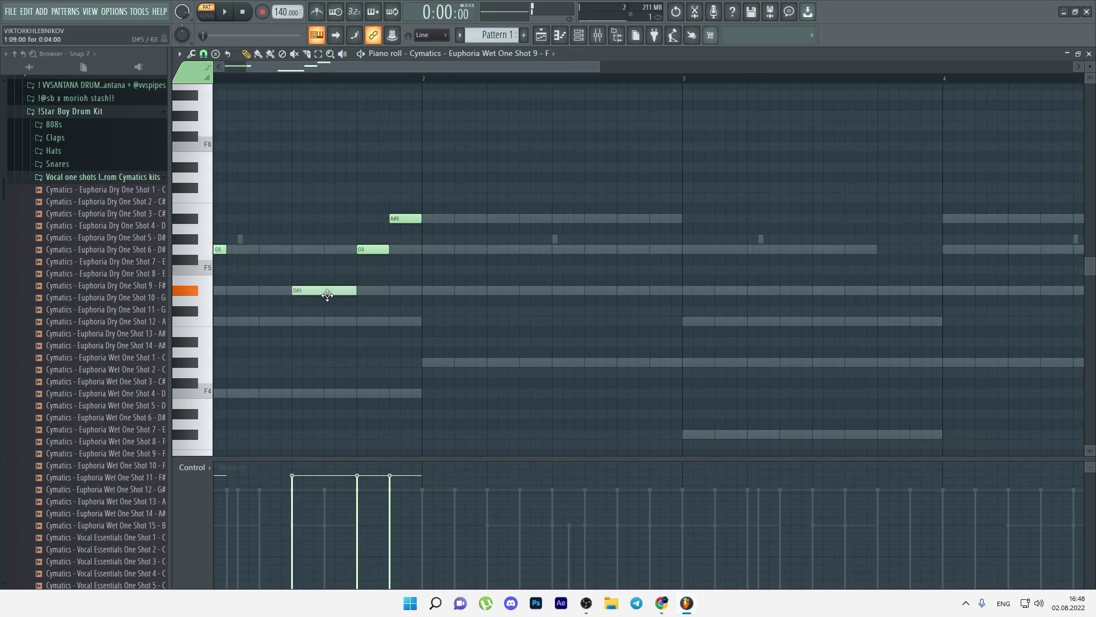
pyautogui.press('space')
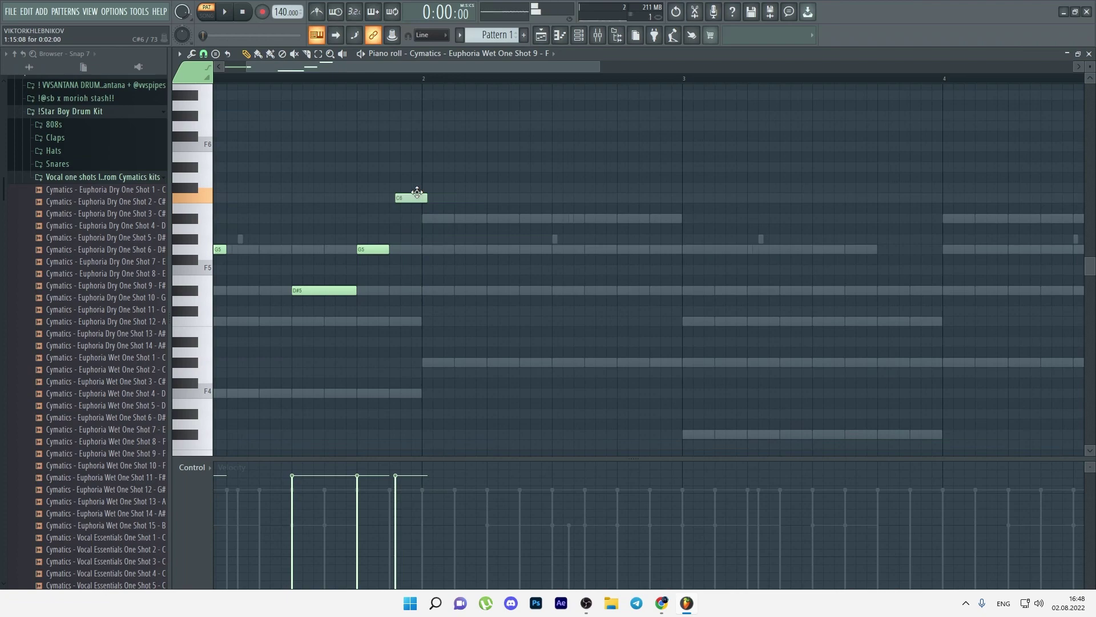
# - Raise the last two notes of bar 1 to A#5 and C6, trying E5 for the step 9 note before restoring D#5
pyautogui.moveTo(376, 249); pyautogui.dragTo(372, 219)
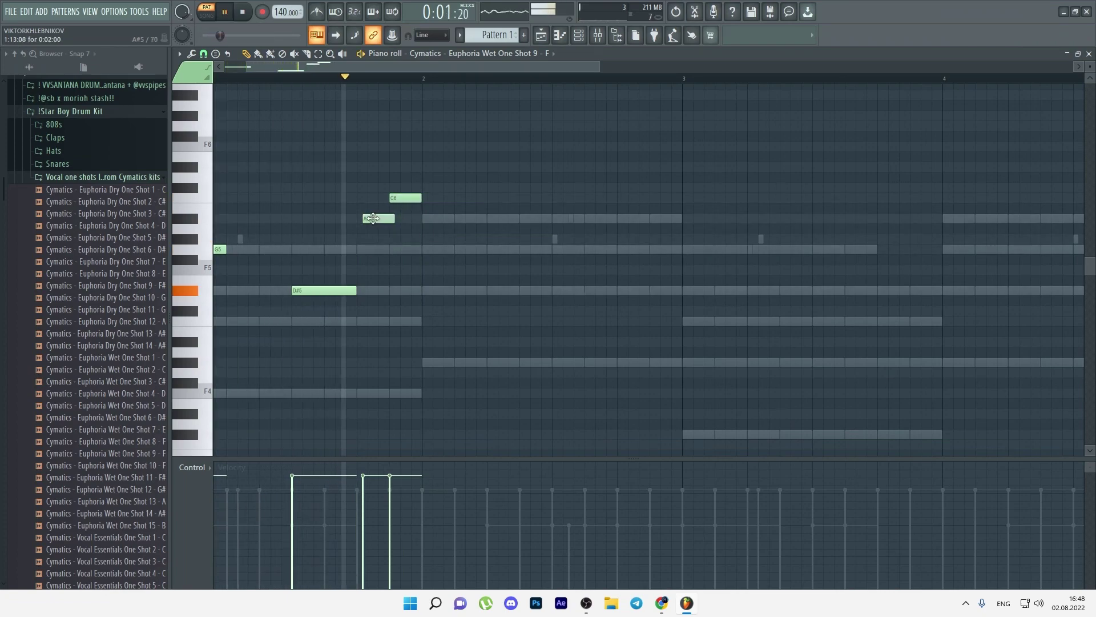
pyautogui.moveTo(319, 282); pyautogui.dragTo(317, 292)
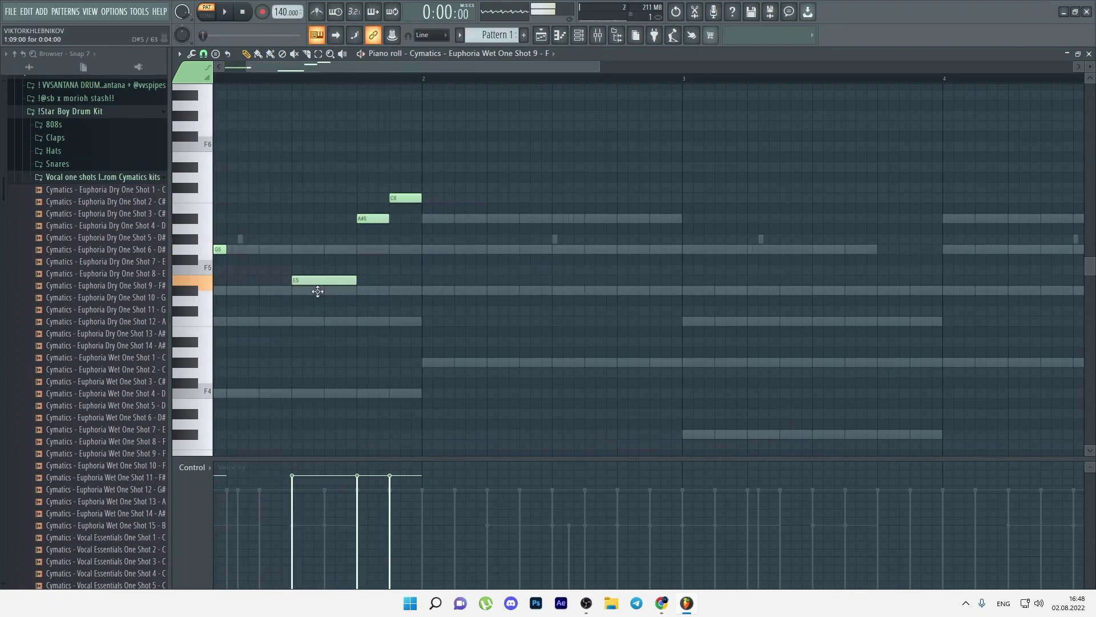
pyautogui.press('space')
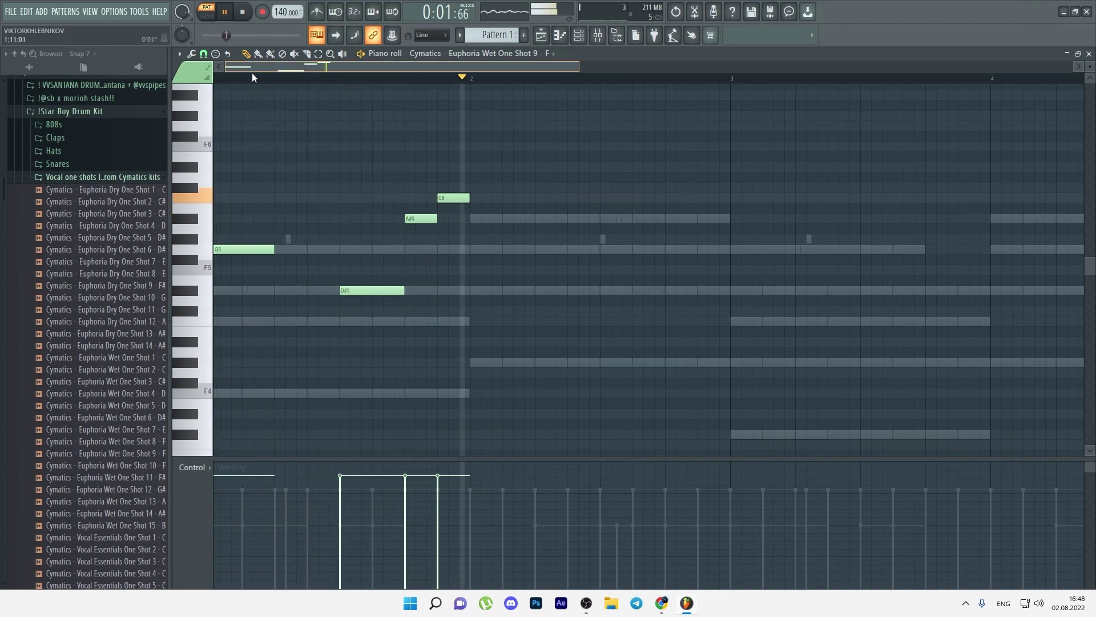
# - Duplicate the bar 1 vocal phrase into bar 2 and move the copied G5 note to step 5 of bar 2
pyautogui.hotkey('ctrl', 'b')
pyautogui.press('space')
pyautogui.keyDown('ctrl'); pyautogui.click(495, 210); pyautogui.keyUp('ctrl')
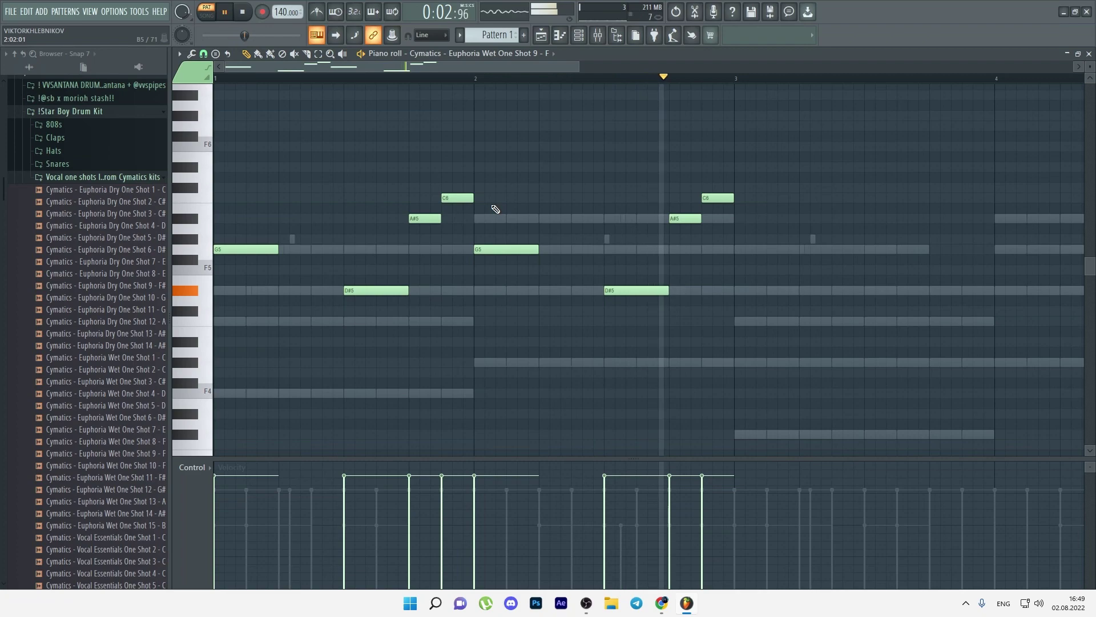
pyautogui.scroll(-3, 495, 209)
pyautogui.scroll(3, 276, 244)
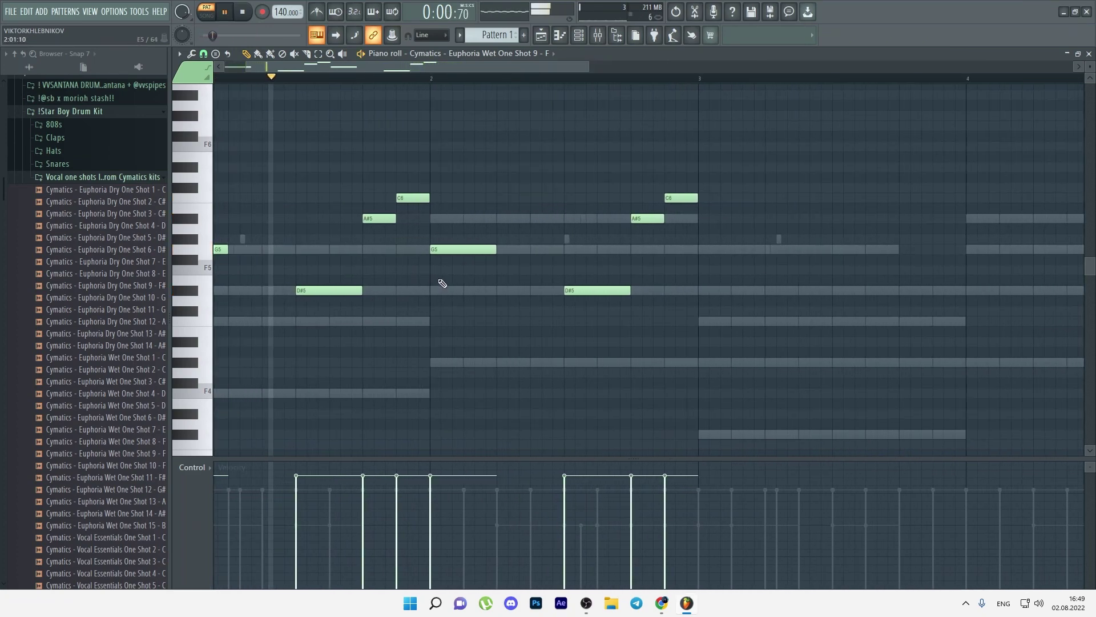
pyautogui.moveTo(449, 251); pyautogui.dragTo(512, 250)
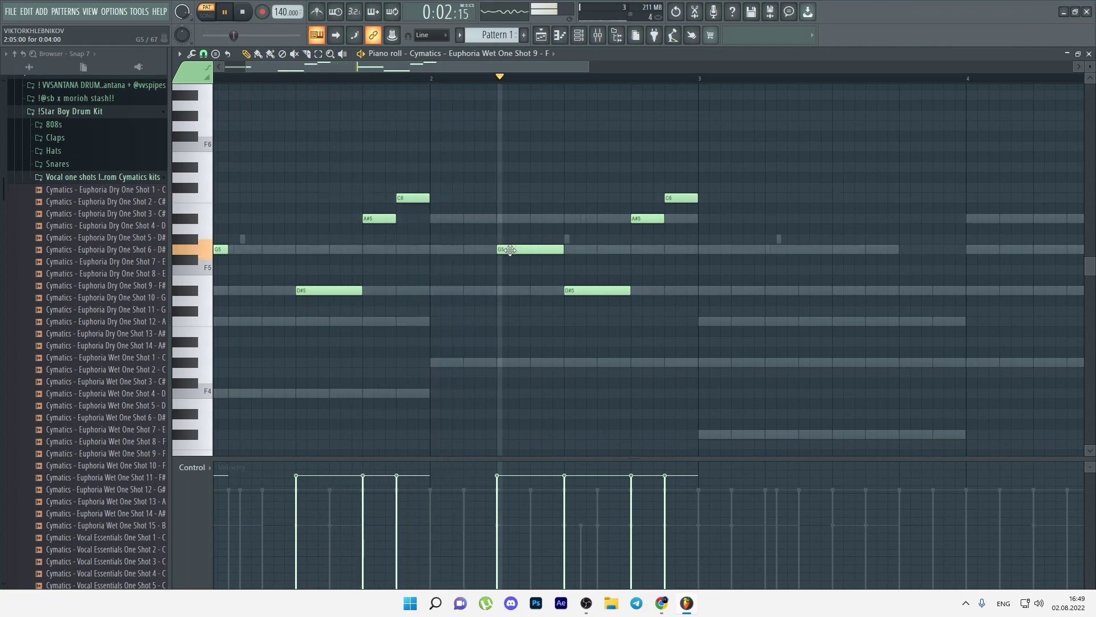
pyautogui.press('space')
# - Try ending bar 2 with C5 at step 13, and with C6 at step 13 and C#6 at step 15
pyautogui.scroll(-2, 512, 252)
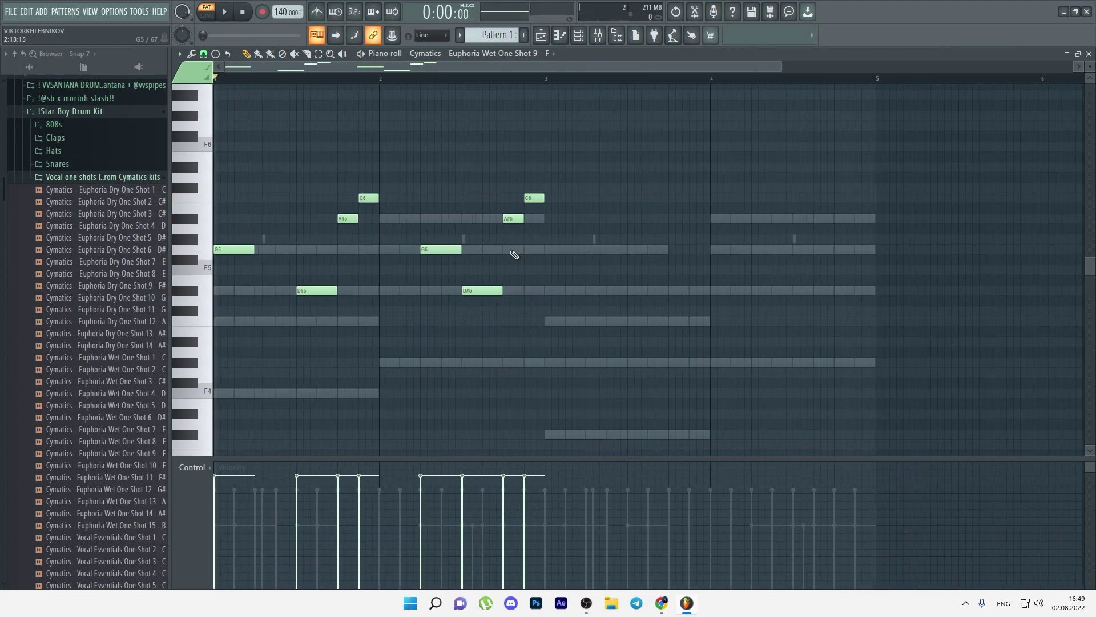
pyautogui.moveTo(507, 340); pyautogui.dragTo(505, 320)
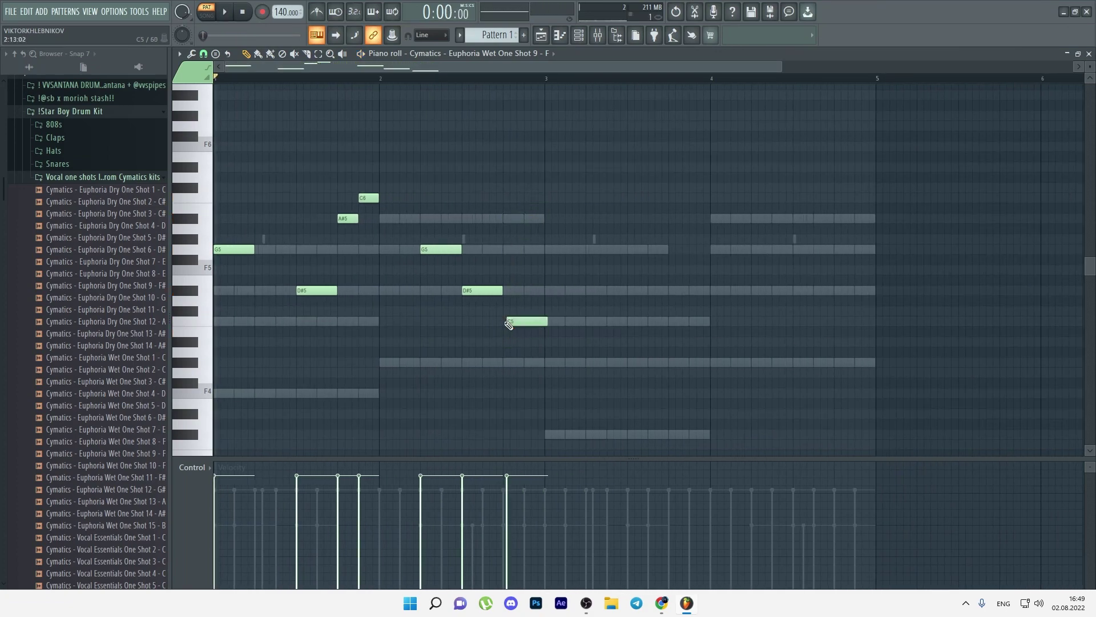
pyautogui.scroll(2, 525, 329)
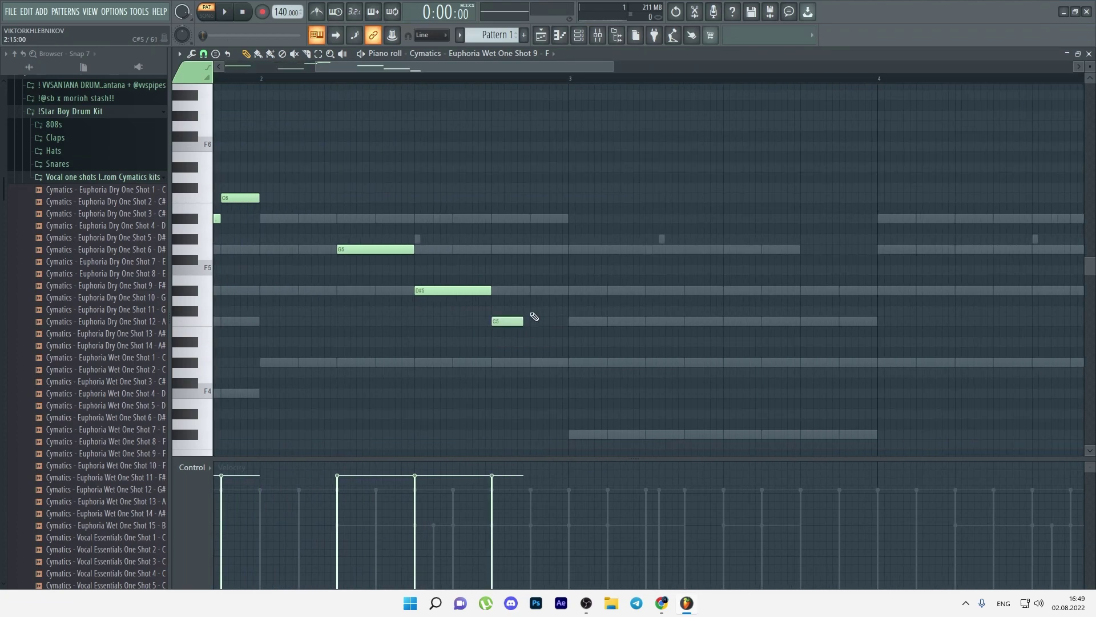
pyautogui.moveTo(531, 308); pyautogui.dragTo(506, 341)
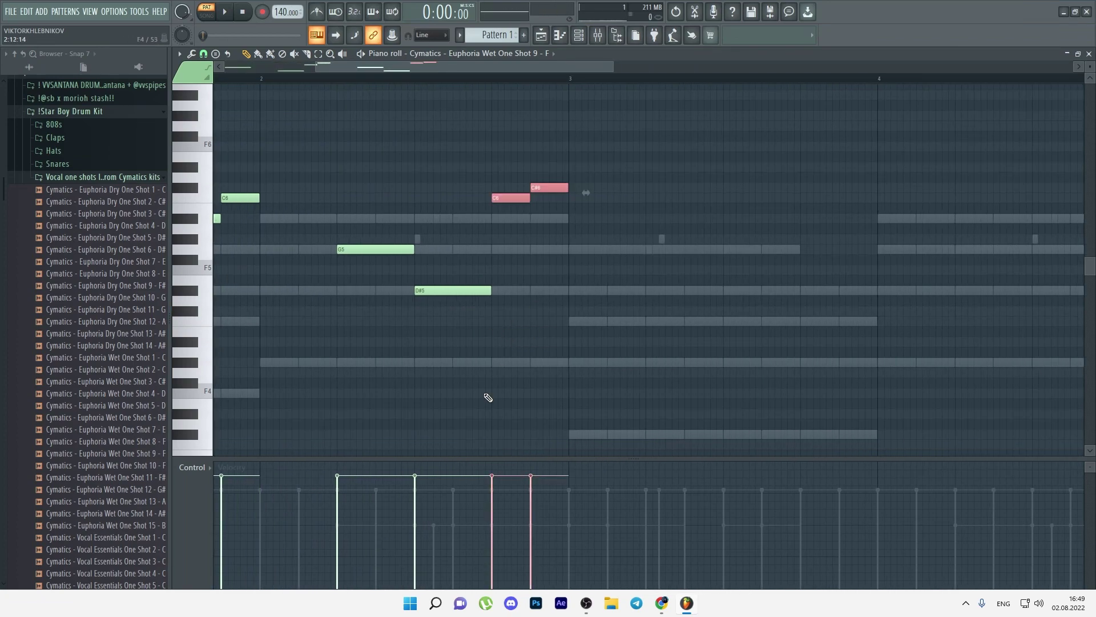
pyautogui.scroll(-2, 488, 397)
pyautogui.click(453, 324)
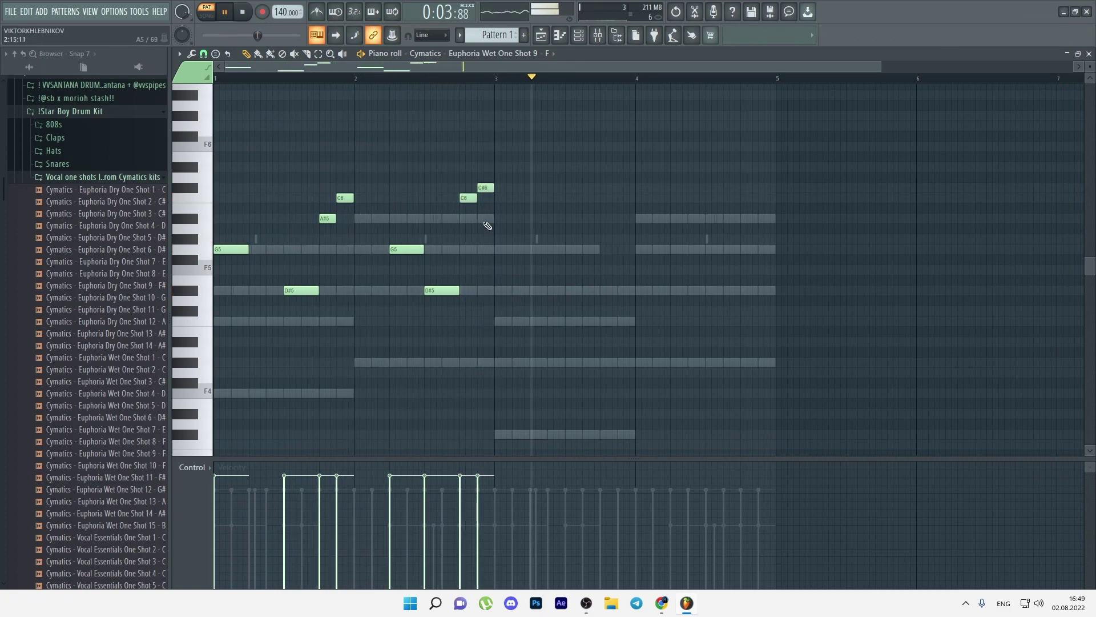
# - End bar 2 with G5 at step 13 and A#5 at step 15, and duplicate the two-bar phrase into bars 3 and 4
pyautogui.scroll(2, 482, 224)
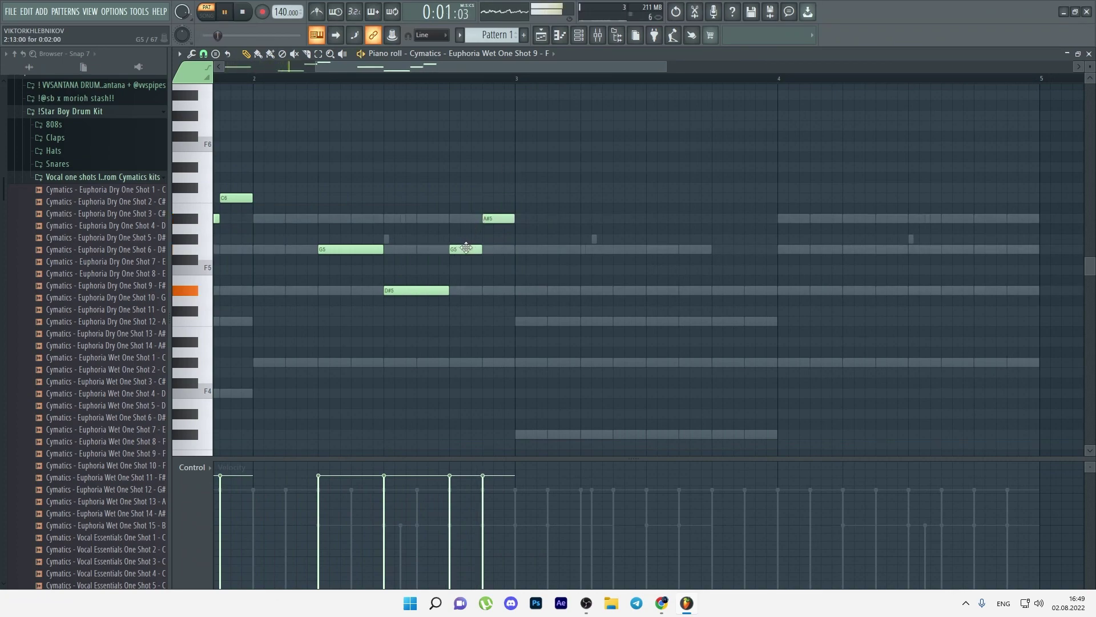
pyautogui.scroll(-3, 438, 217)
pyautogui.hotkey('ctrl', 'b')
pyautogui.hotkey('ctrl', 'd')
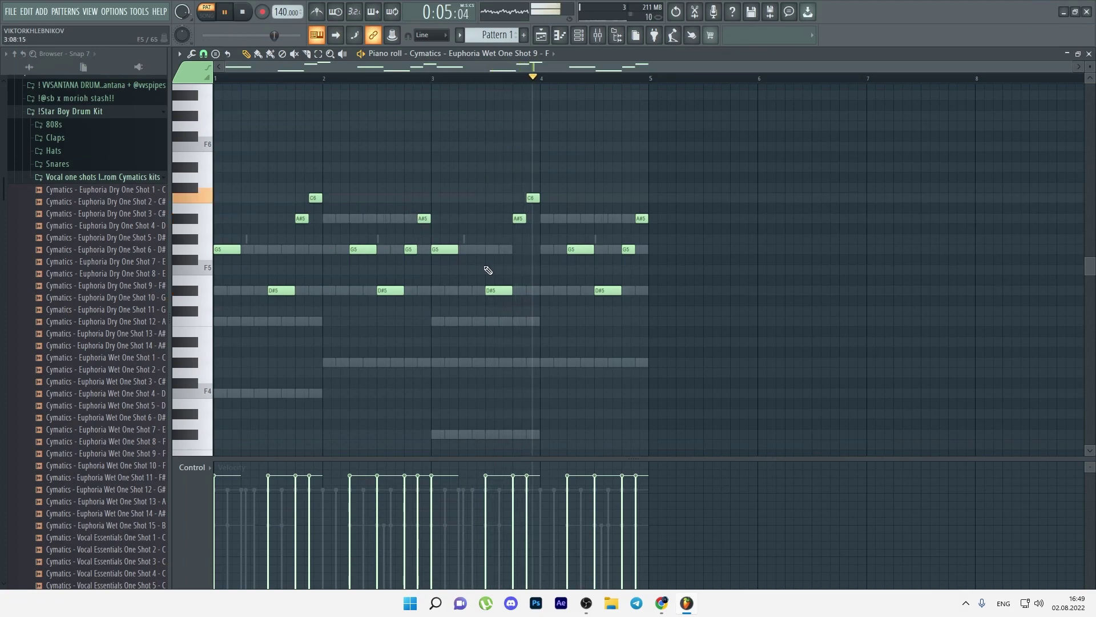
# - Clear the whole melody from the Euphoria Wet One Shot 9 channel
pyautogui.hotkey('ctrl', 'x')
pyautogui.click(286, 301)
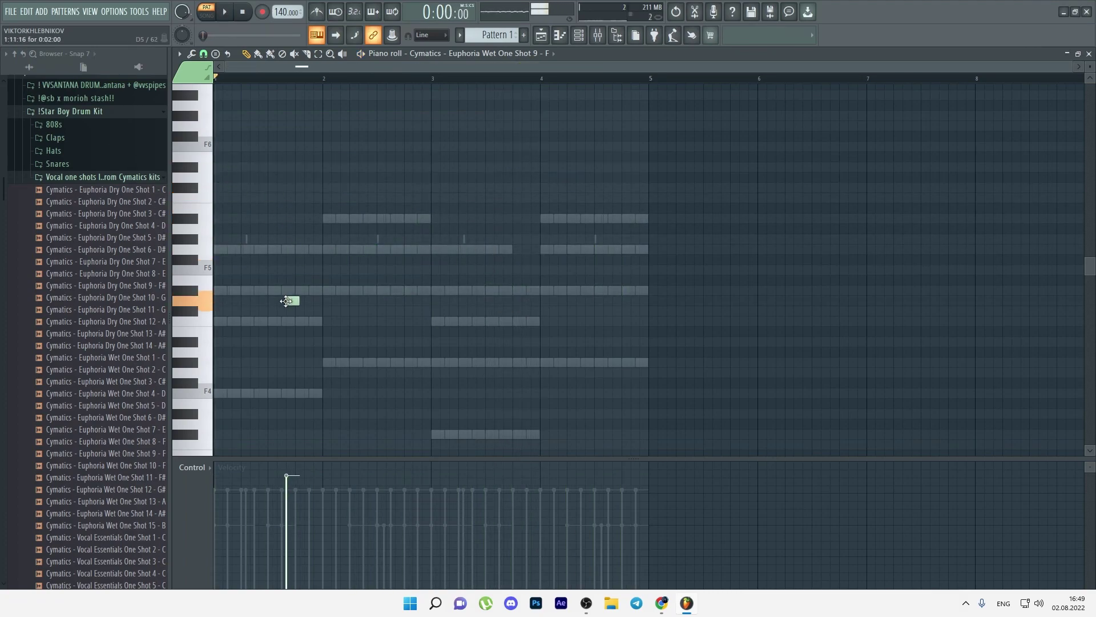
# - Audition other Cymatics Euphoria vocals, including Dry One Shots 3, 5 and 6 and Wet One Shot 3, with the channel rack open
pyautogui.click(145, 250)
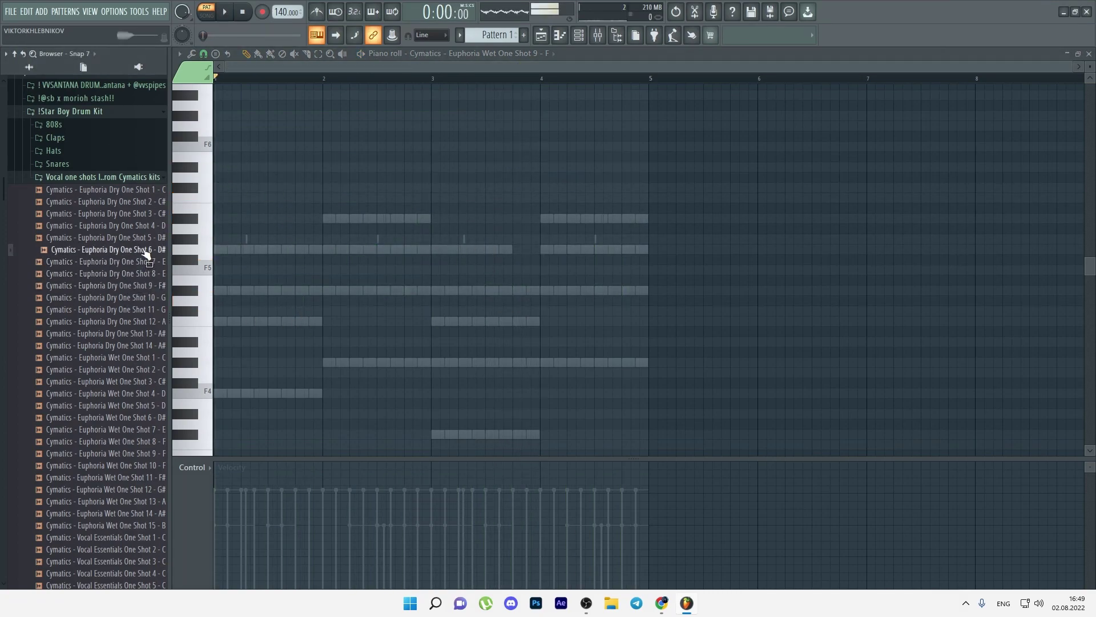
pyautogui.click(579, 35)
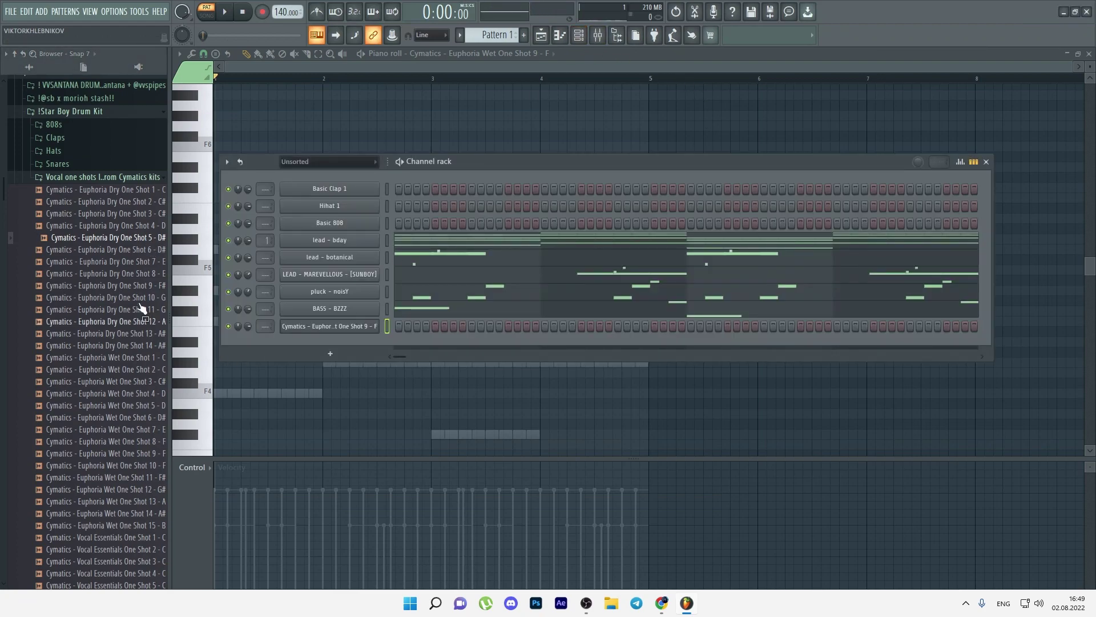
pyautogui.click(131, 250)
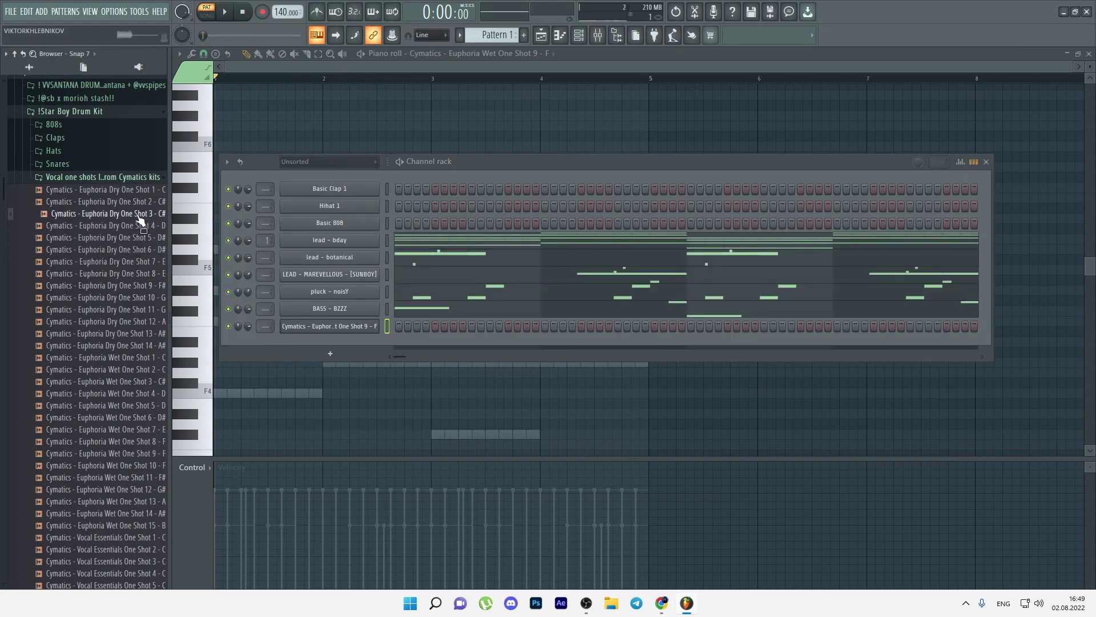
pyautogui.click(130, 321)
pyautogui.click(130, 346)
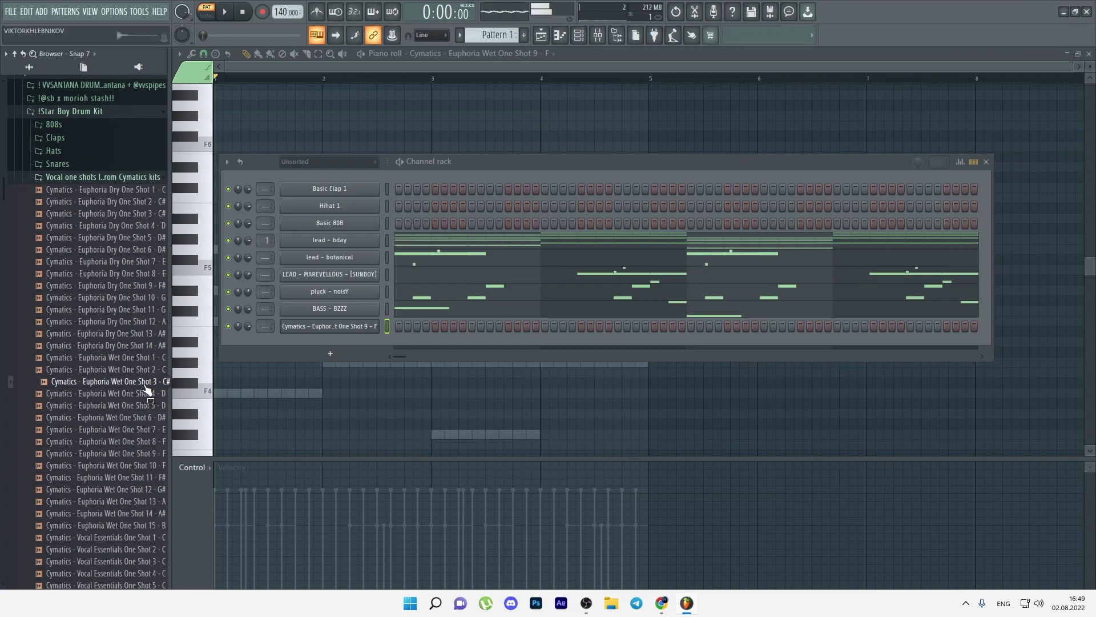
# - Load Cymatics - Euphoria Wet One Shot 6 - D# into the vocal channel and open its root note settings
pyautogui.scroll(-4, 146, 390)
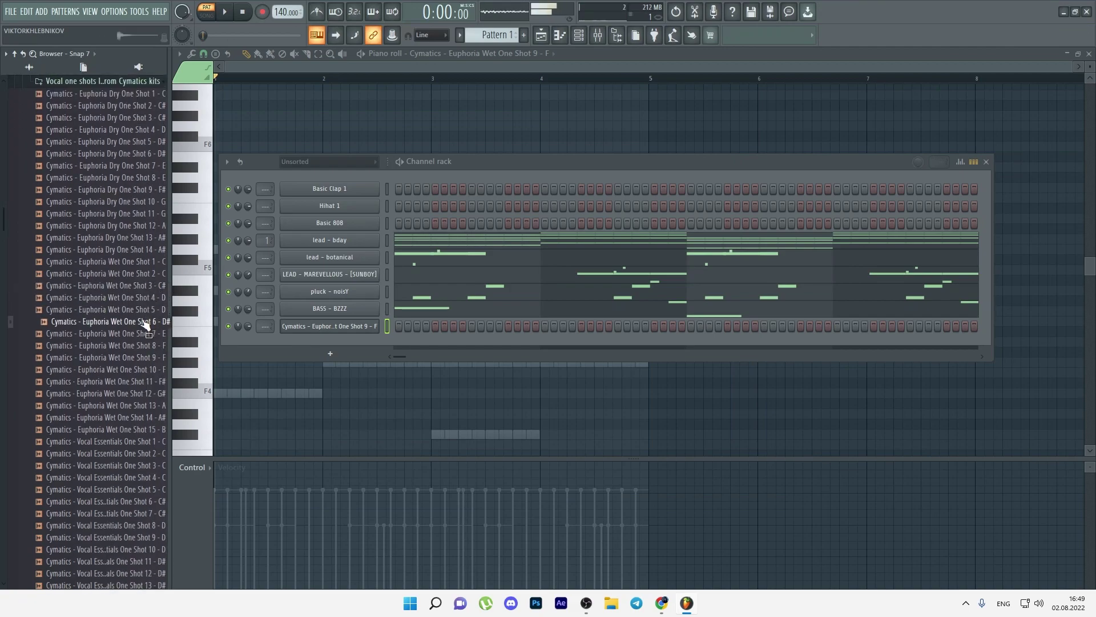
pyautogui.click(358, 327)
pyautogui.click(376, 262)
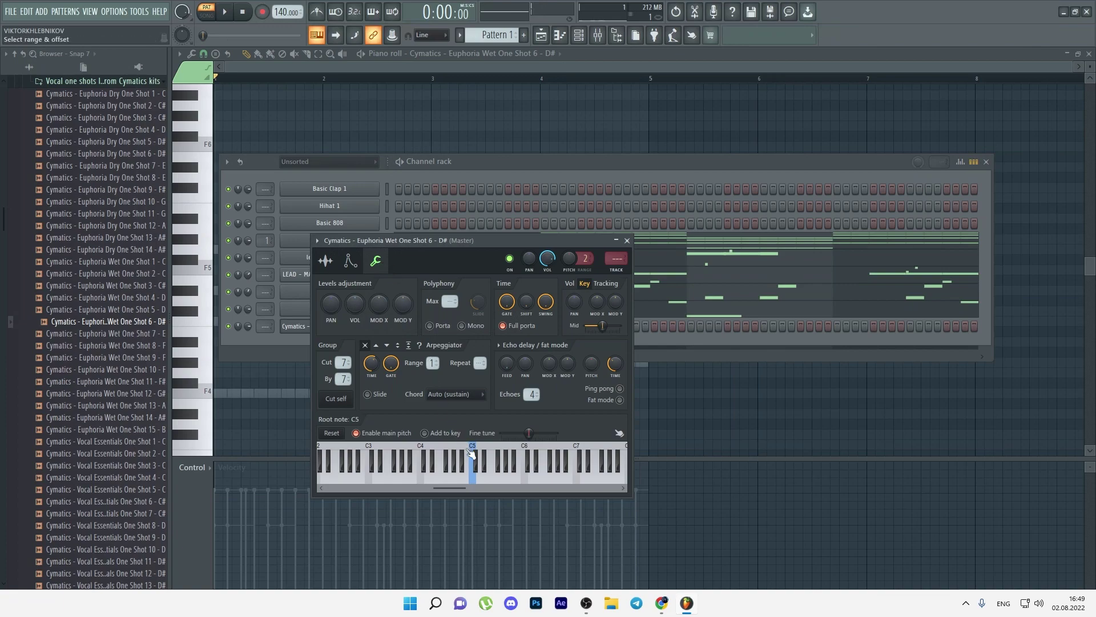
# - Start the new vocal melody with a C5 note at the beginning of bar 1 and lengthen it to about four steps
pyautogui.moveTo(299, 372); pyautogui.dragTo(299, 334)
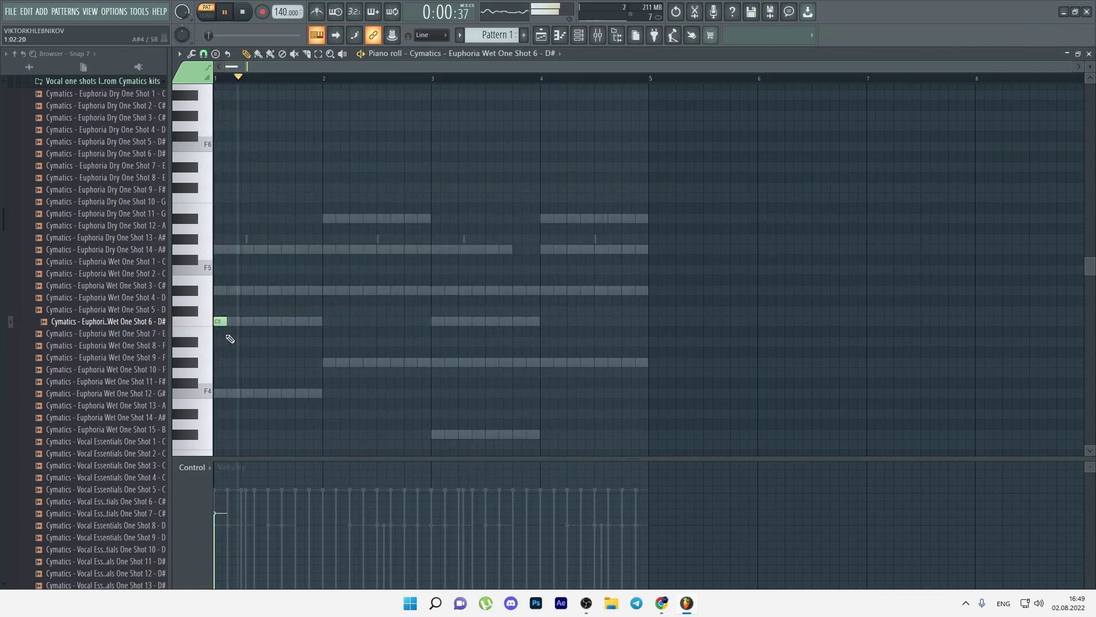
pyautogui.moveTo(240, 323); pyautogui.dragTo(242, 322)
pyautogui.keyDown('ctrl'); pyautogui.scroll(4, 232, 318); pyautogui.keyUp('ctrl')
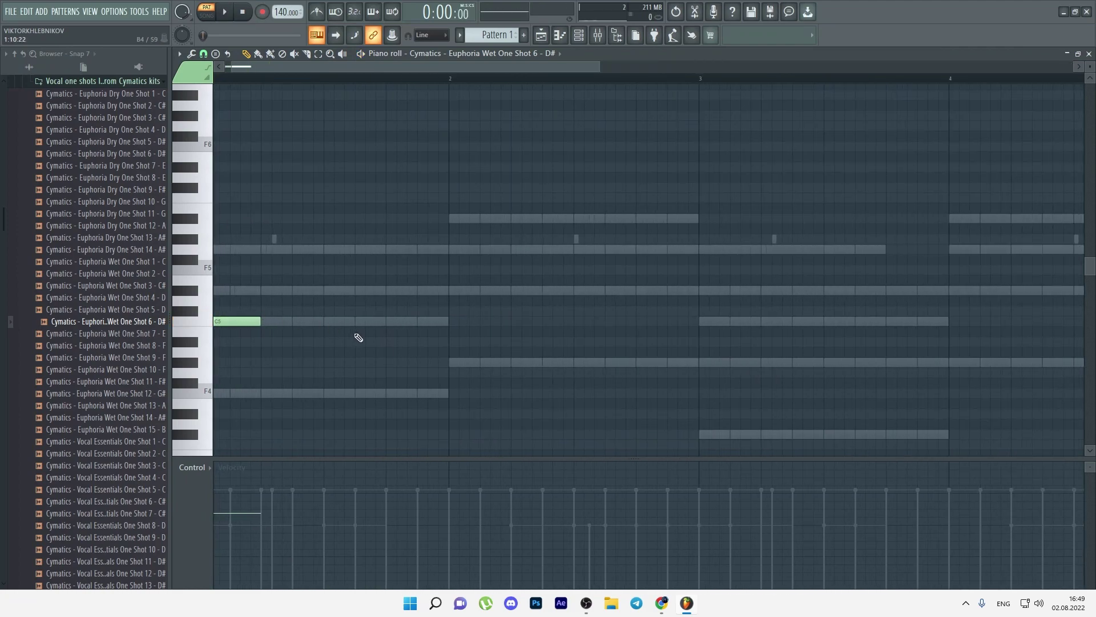
# - Continue the vocal melody in bar 1 with two one-step C5 notes from step 9 and a two-step D#5 note on step 13
pyautogui.moveTo(330, 327); pyautogui.dragTo(355, 320)
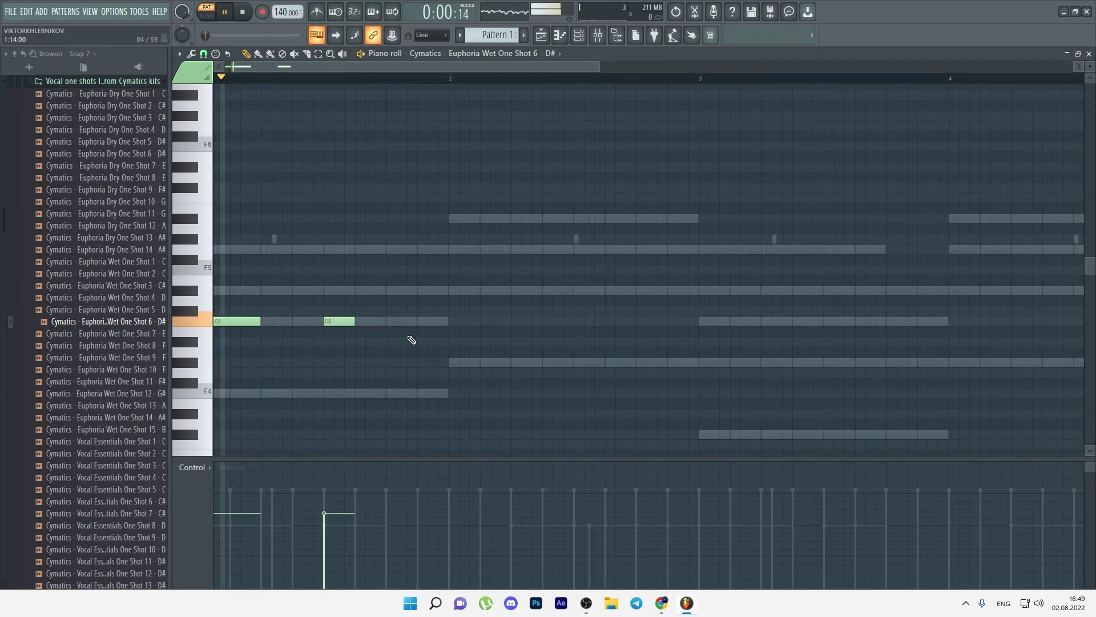
pyautogui.press('space')
pyautogui.click(348, 322)
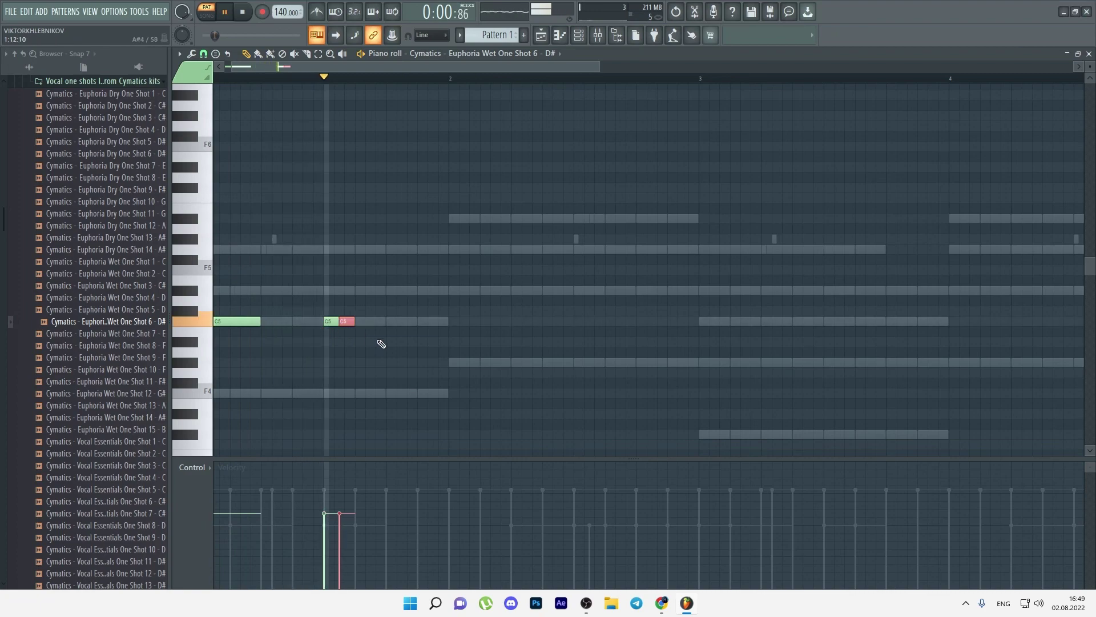
pyautogui.moveTo(391, 290); pyautogui.dragTo(417, 292)
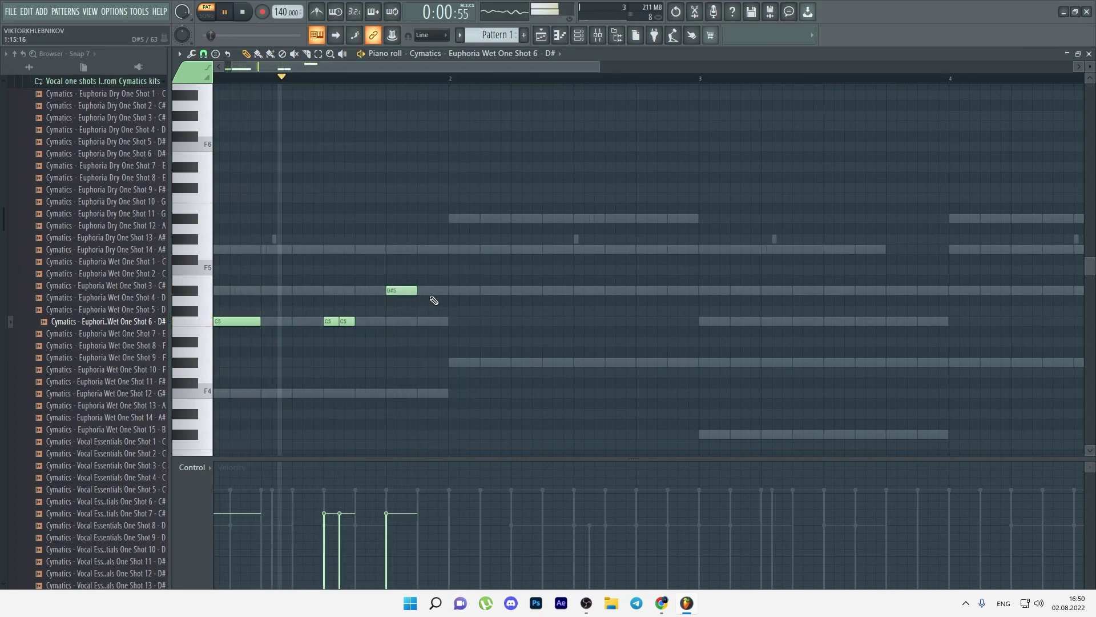
pyautogui.press('space')
pyautogui.click(421, 249)
pyautogui.rightClick(421, 248)
pyautogui.press('space')
# - Duplicate the one-bar vocal phrase into bar 2
pyautogui.hotkey('ctrl', 'b')
pyautogui.moveTo(457, 322); pyautogui.dragTo(485, 321)
pyautogui.rightClick(632, 340)
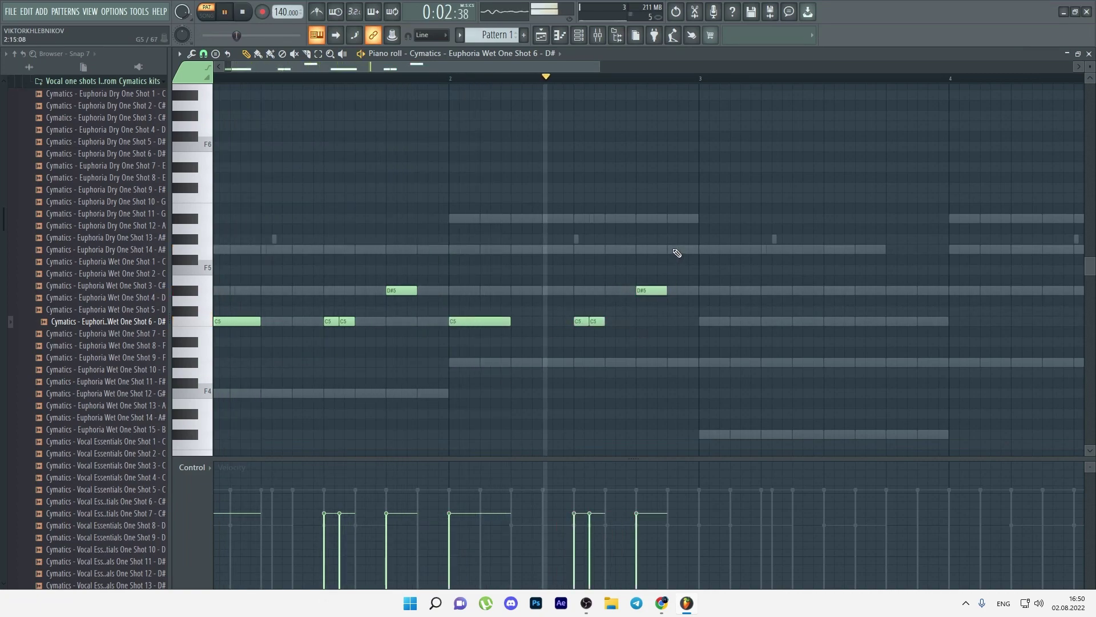
# - Add a G5 note at the end of bar 2 and duplicate the two-bar vocal phrase into bars 3 and 4
pyautogui.click(674, 249)
pyautogui.scroll(-2, 595, 262)
pyautogui.hotkey('ctrl', 'b')
pyautogui.rightClick(550, 277)
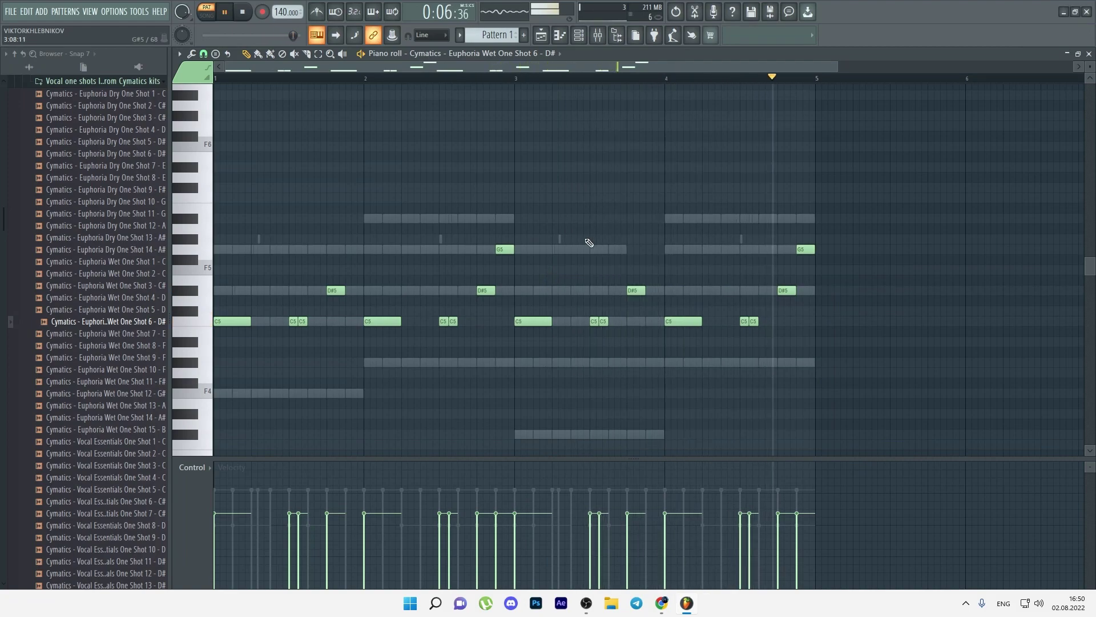
# - Route the channels from lead - botanical down to the Euphoria vocal to mixer tracks 2 through 6
pyautogui.click(598, 35)
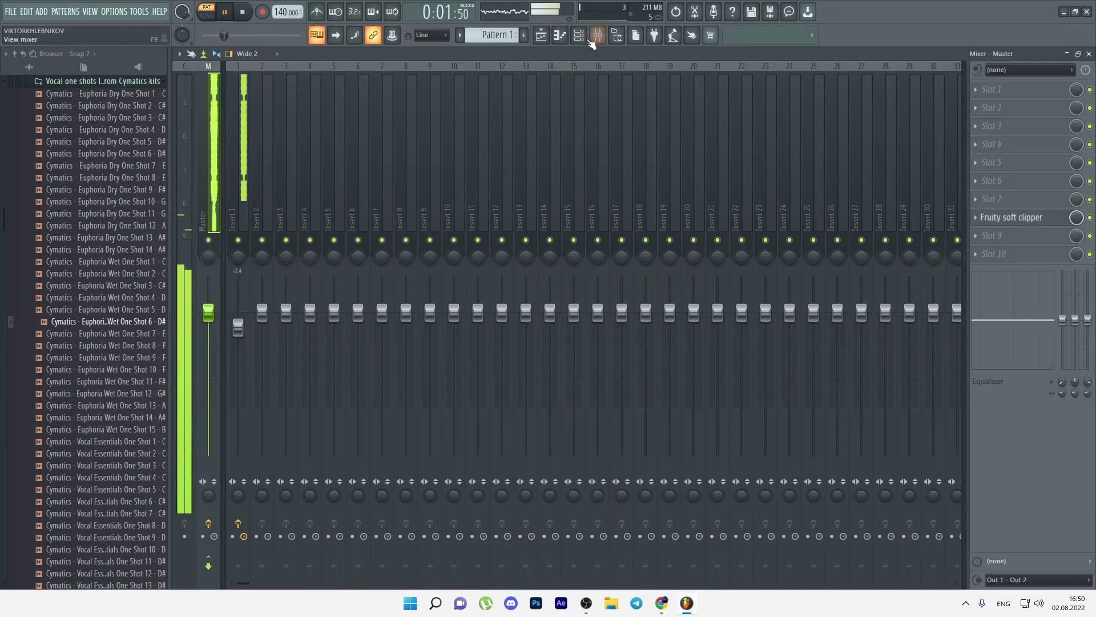
pyautogui.press('F6')
pyautogui.press('space')
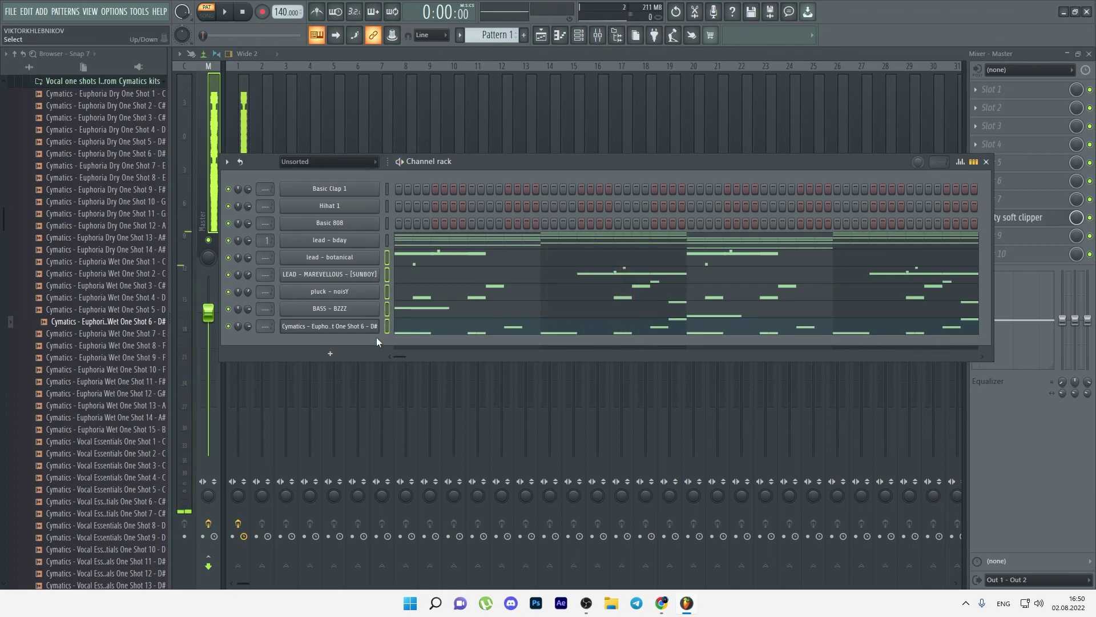
# - Cut the low EQ band on lead - botanical to -18.0 dB, lower it on LEAD - MAREVELLOUS, and set that lead's fader to 0.1 dB
pyautogui.click(260, 117)
pyautogui.press('space')
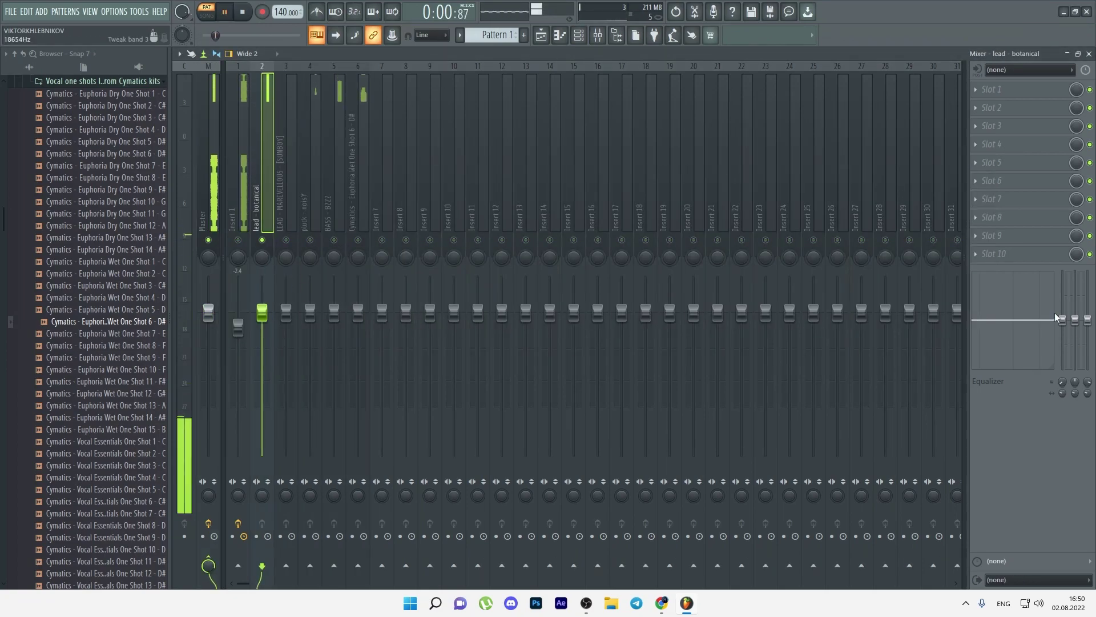
pyautogui.moveTo(1062, 319); pyautogui.dragTo(1062, 369)
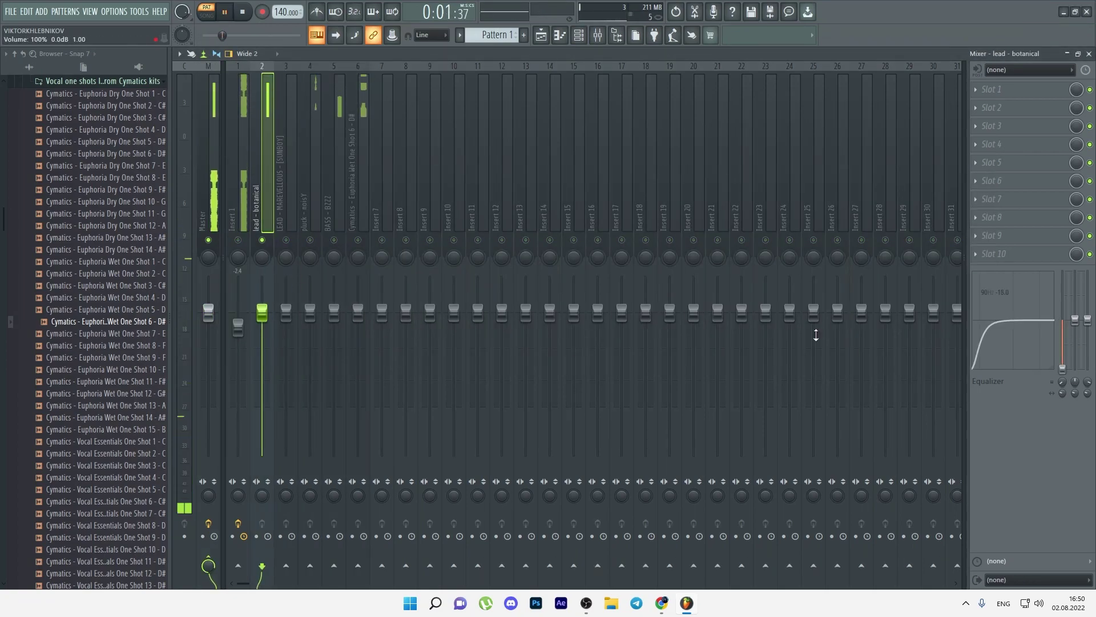
pyautogui.click(282, 219)
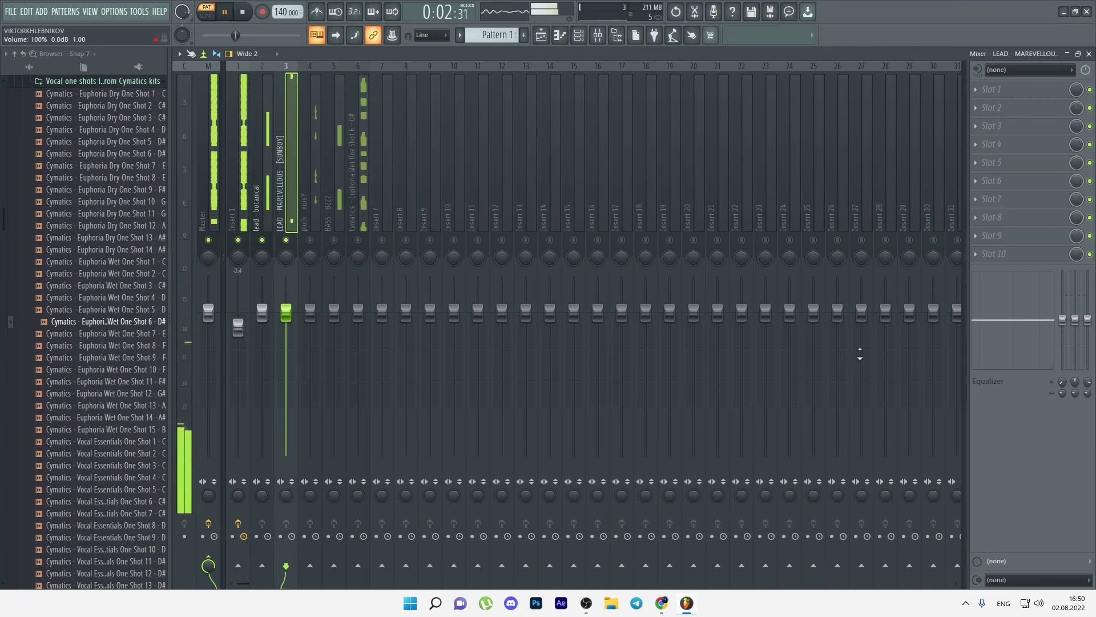
pyautogui.moveTo(1062, 319); pyautogui.dragTo(1062, 325)
pyautogui.moveTo(286, 313); pyautogui.dragTo(286, 310)
# - Cut the low EQ band to -18.0 dB on pluck - noisY and BASS - BZZZ, boosting the pluck's highs and its fader to 3.5 dB
pyautogui.click(313, 221)
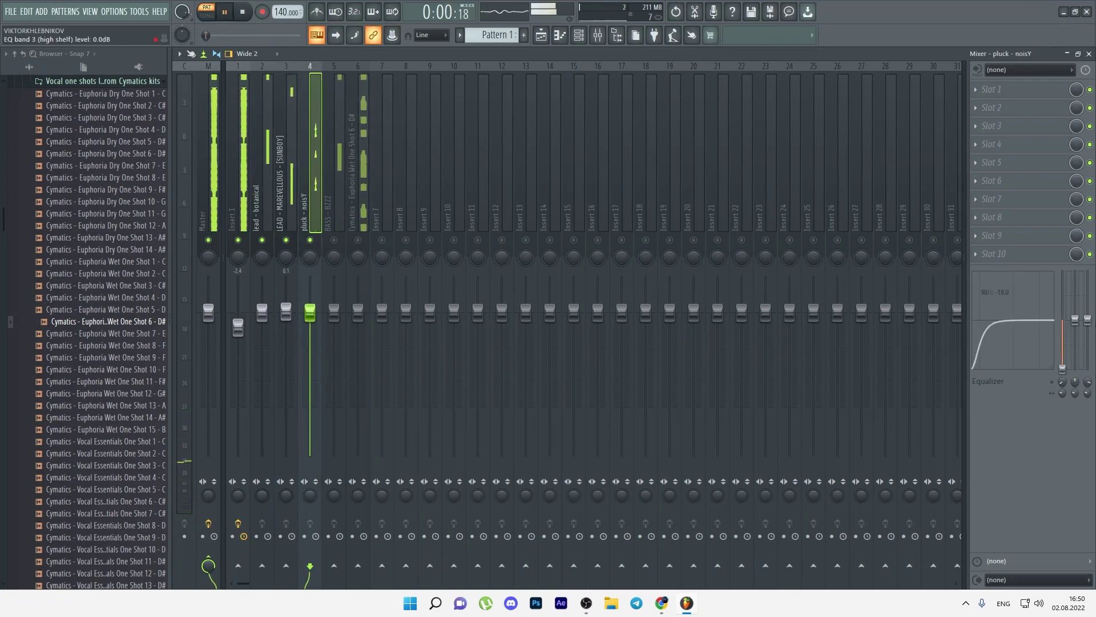
pyautogui.moveTo(320, 328); pyautogui.dragTo(320, 306)
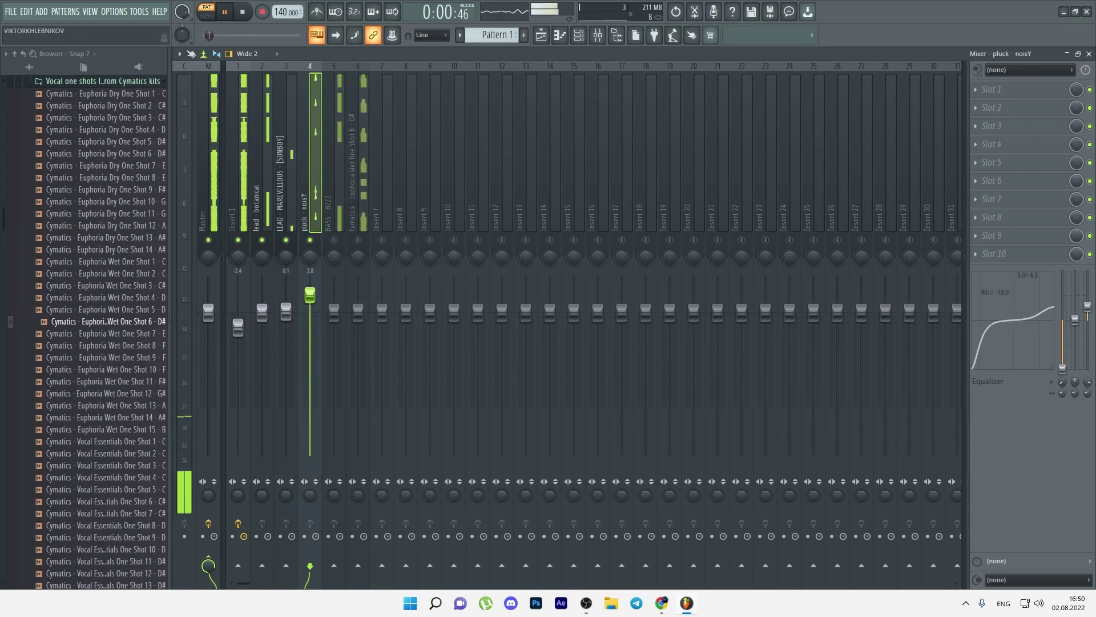
pyautogui.click(337, 208)
pyautogui.press('space')
pyautogui.press('space')
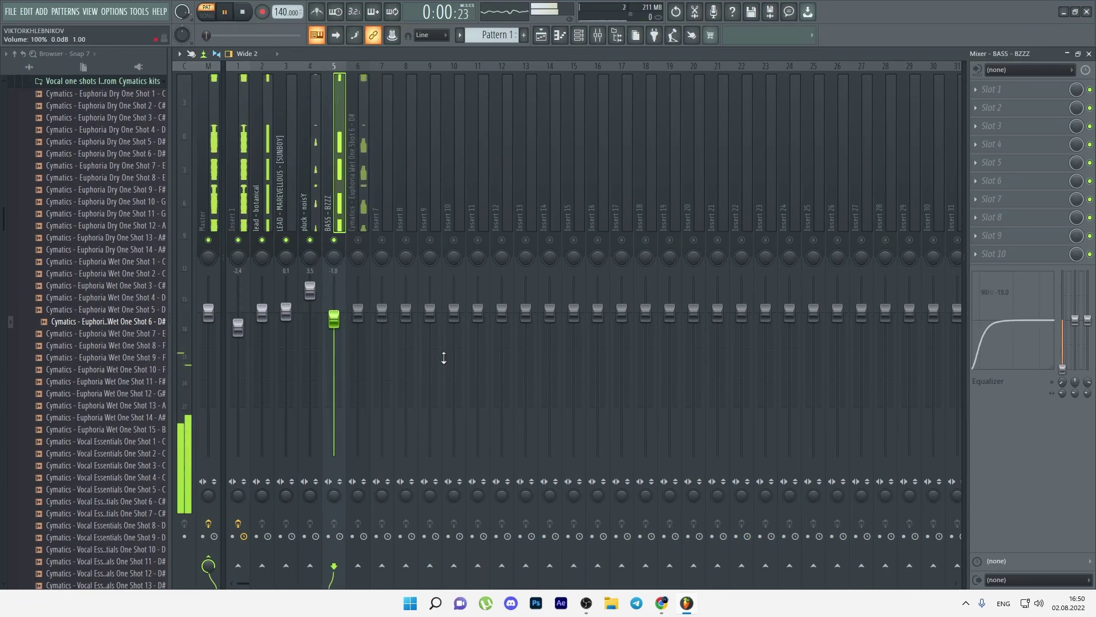
pyautogui.moveTo(330, 319); pyautogui.dragTo(330, 324)
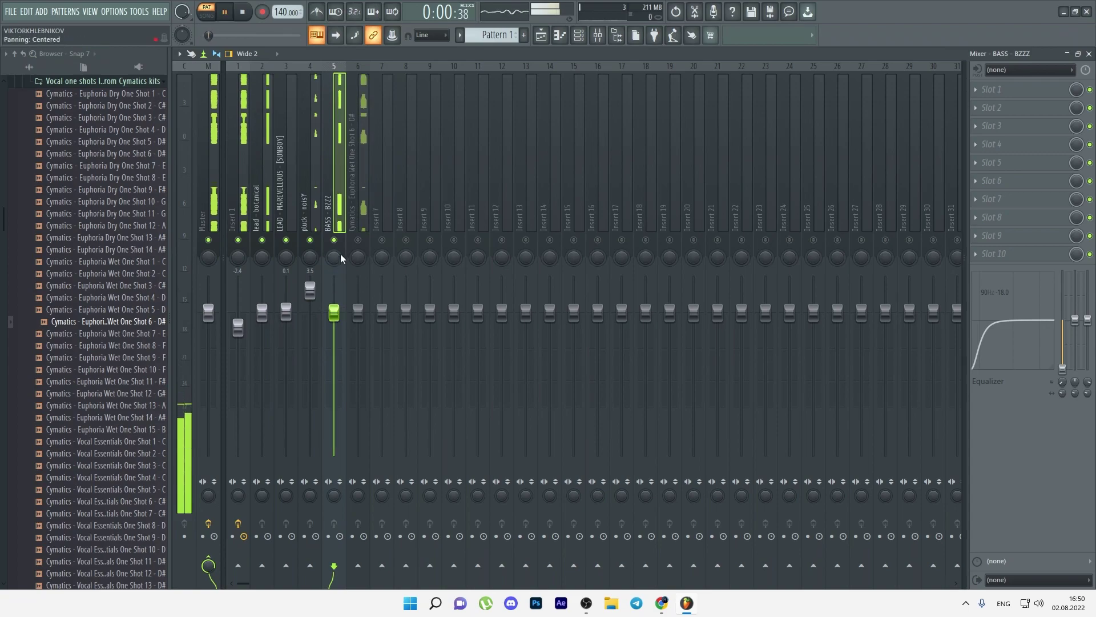
# - Insert ValhallaDelay in slot 4 of the Euphoria vocal's mixer track and load the ping pong pluck preset
pyautogui.click(363, 220)
pyautogui.press('space')
pyautogui.click(992, 144)
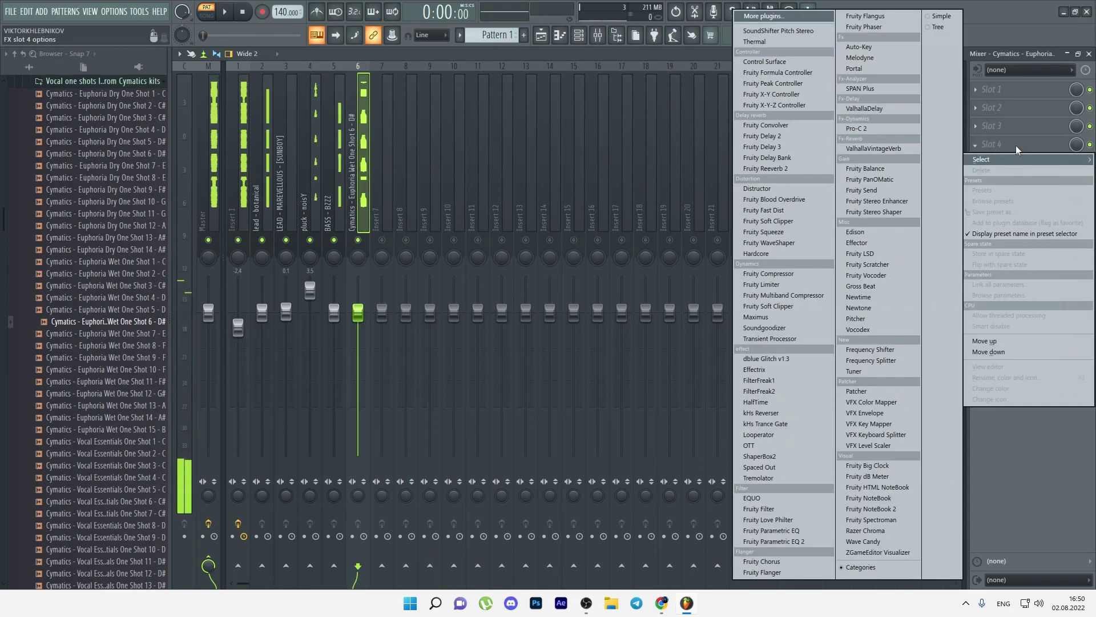
pyautogui.click(865, 108)
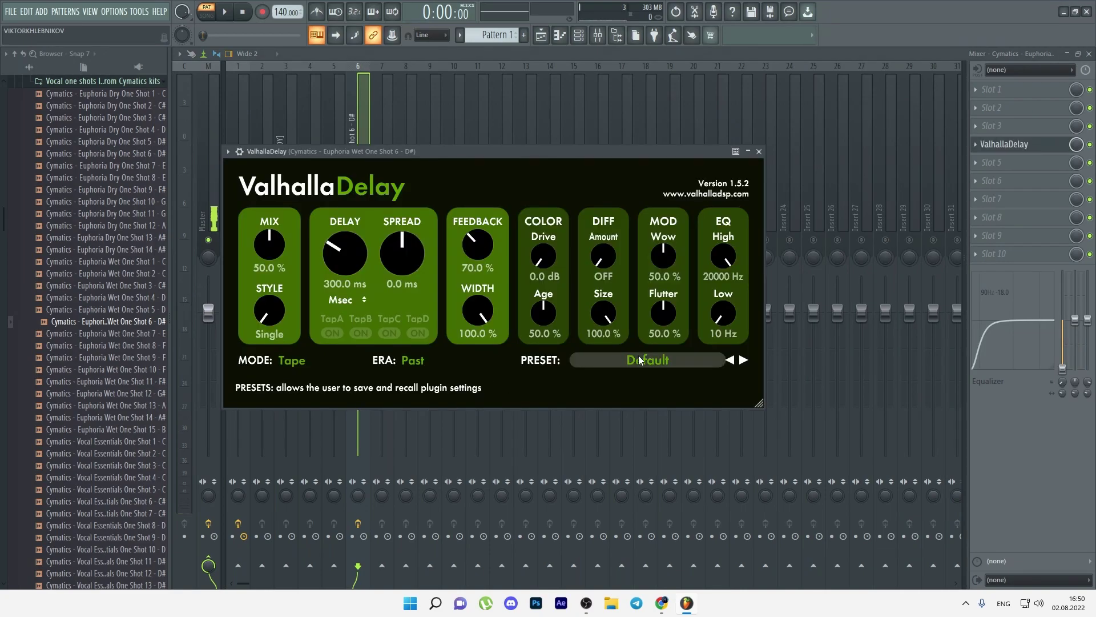
pyautogui.click(650, 361)
pyautogui.click(638, 438)
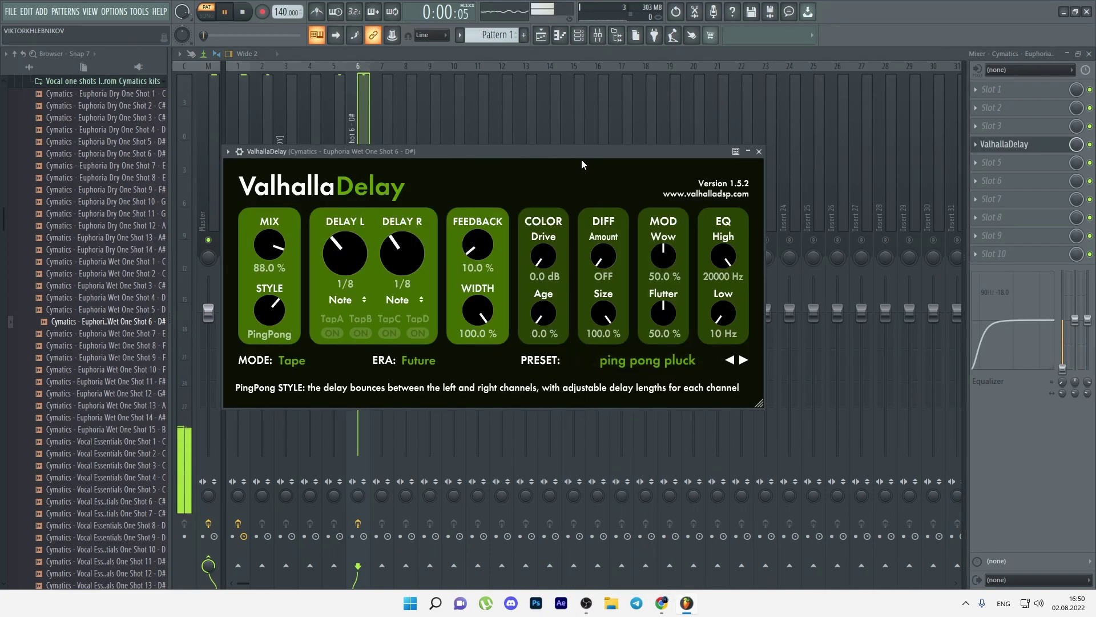
pyautogui.click(758, 151)
# - Add Fruity parametric EQ 2 with the 40Hz - 18kHz cut preset in slot 9 of the vocal track, and set ValhallaDelay's mix level to 76%
pyautogui.click(983, 190)
pyautogui.moveTo(982, 196)
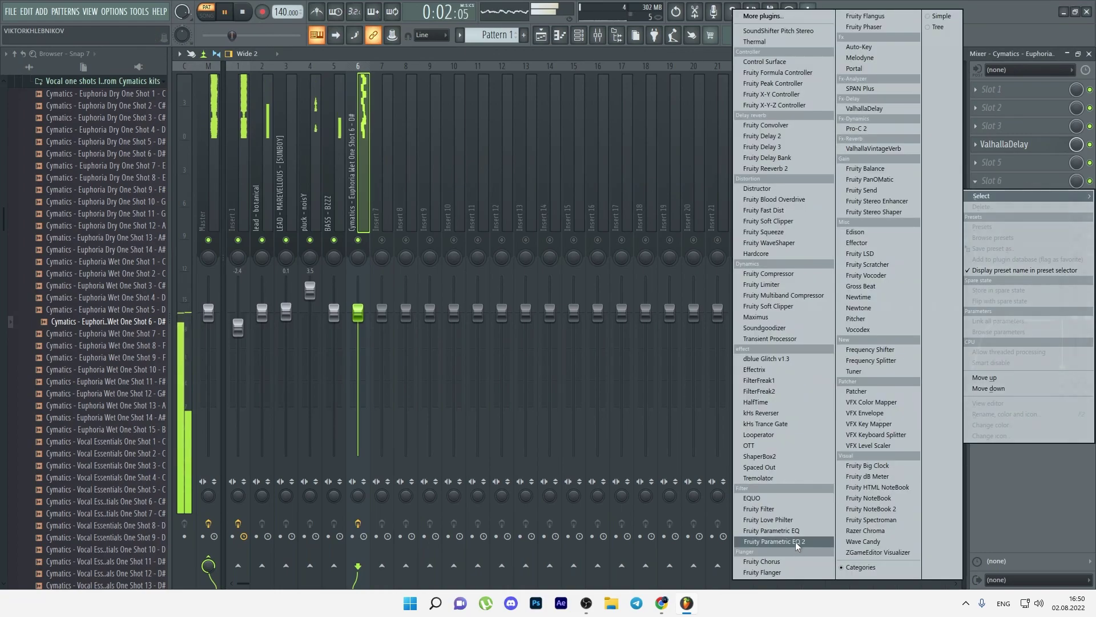
pyautogui.click(810, 547)
pyautogui.click(615, 181)
pyautogui.click(655, 247)
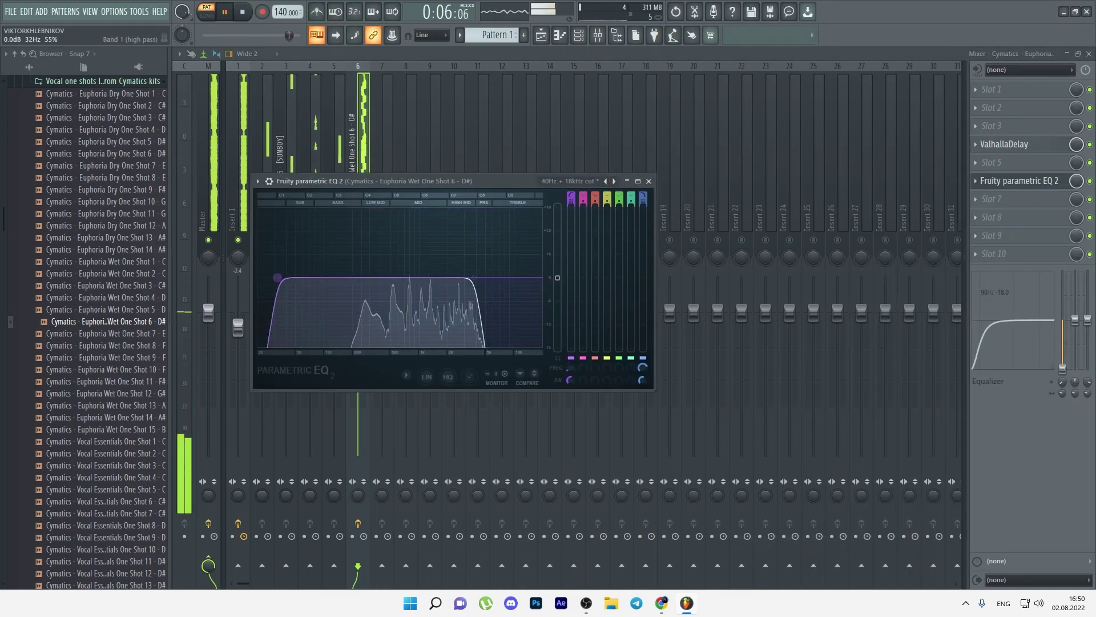
pyautogui.moveTo(1076, 144); pyautogui.dragTo(1076, 164)
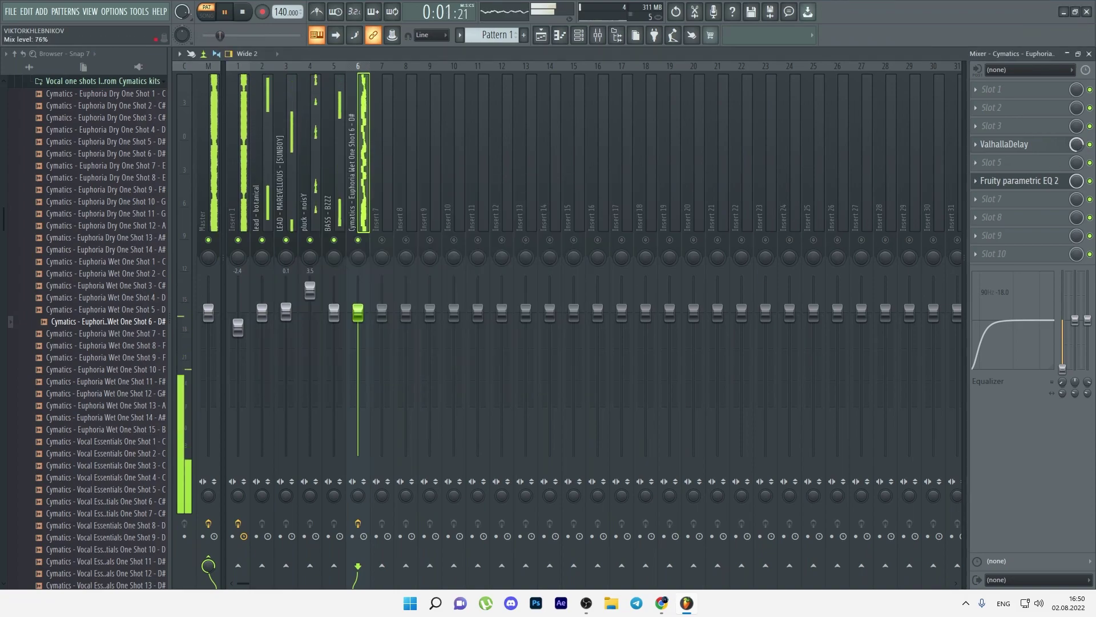
pyautogui.moveTo(1024, 213); pyautogui.dragTo(1022, 236)
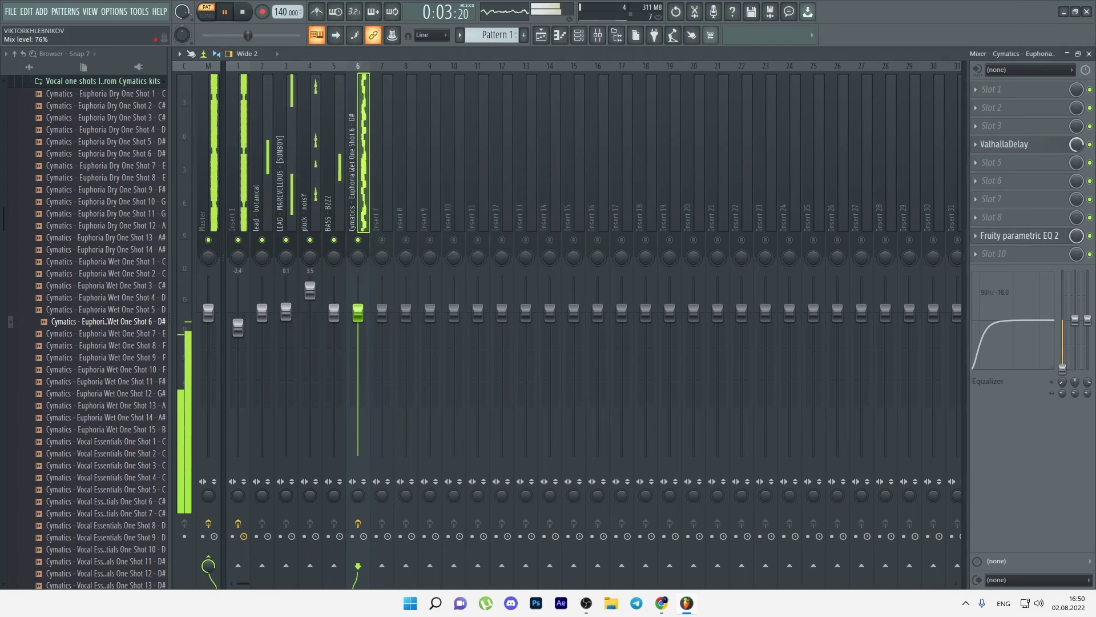
# - Insert FilterFreak2 in slot 6 of the vocal track and load the Stepped Up Sweep preset
pyautogui.click(1014, 181)
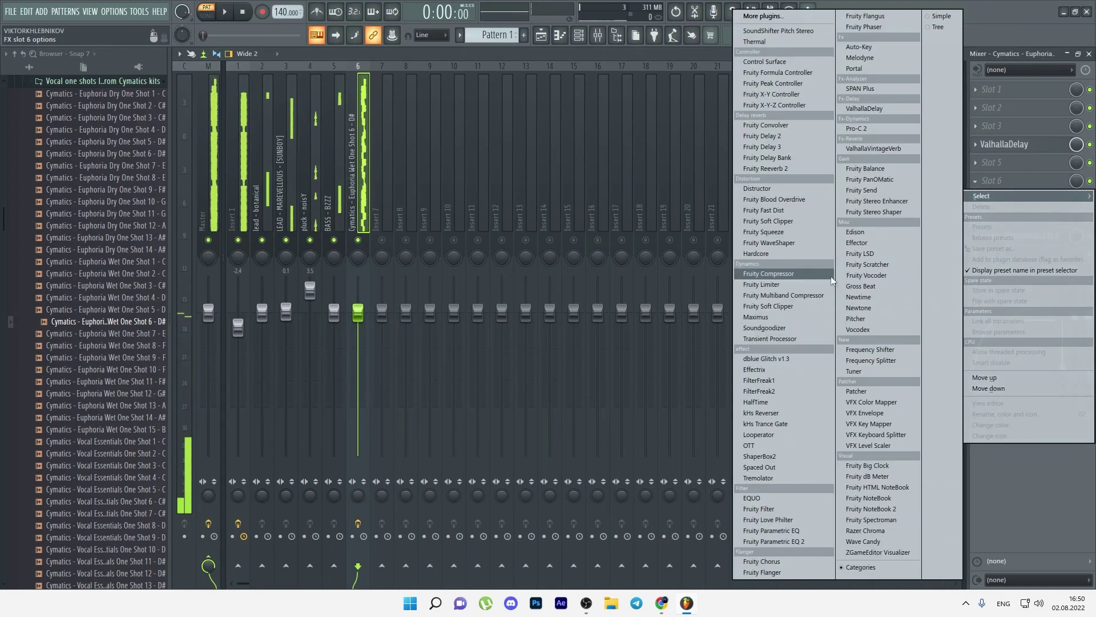
pyautogui.click(765, 391)
pyautogui.click(363, 216)
pyautogui.moveTo(384, 210)
pyautogui.click(514, 384)
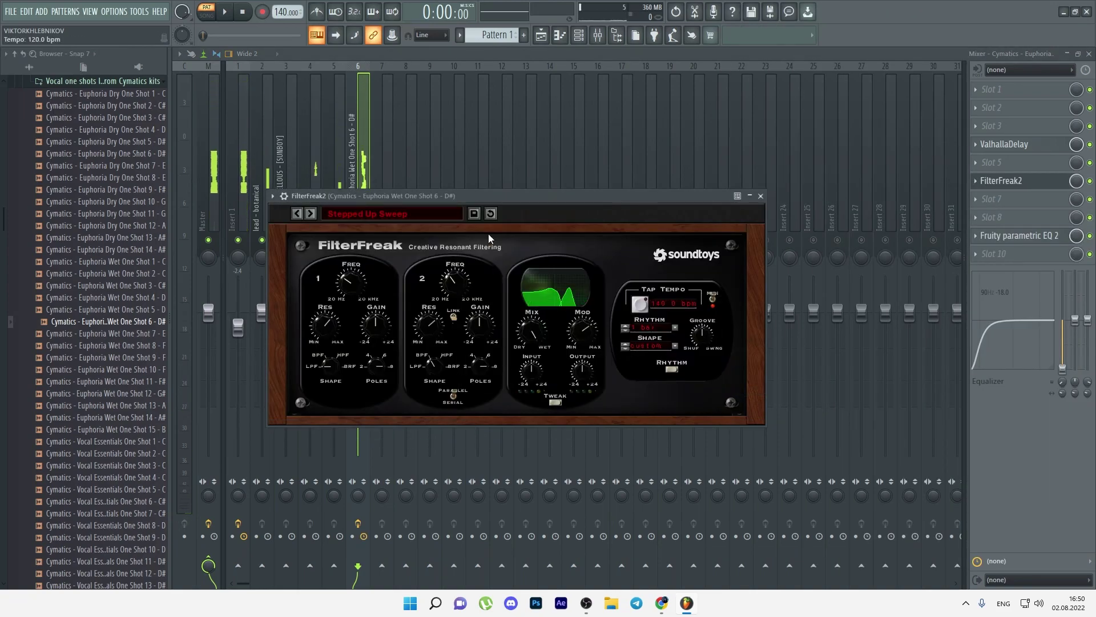
# - Lower the Euphoria vocal's mixer fader to -5.5 dB while the pattern plays
pyautogui.press('space')
pyautogui.click(364, 160)
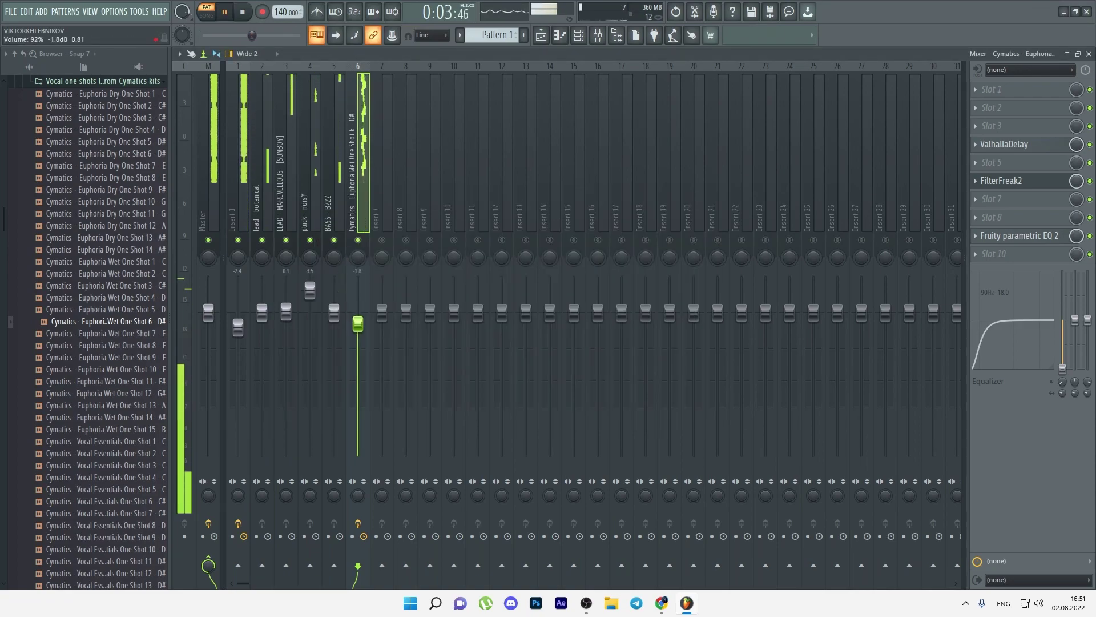
pyautogui.moveTo(358, 343); pyautogui.dragTo(358, 346)
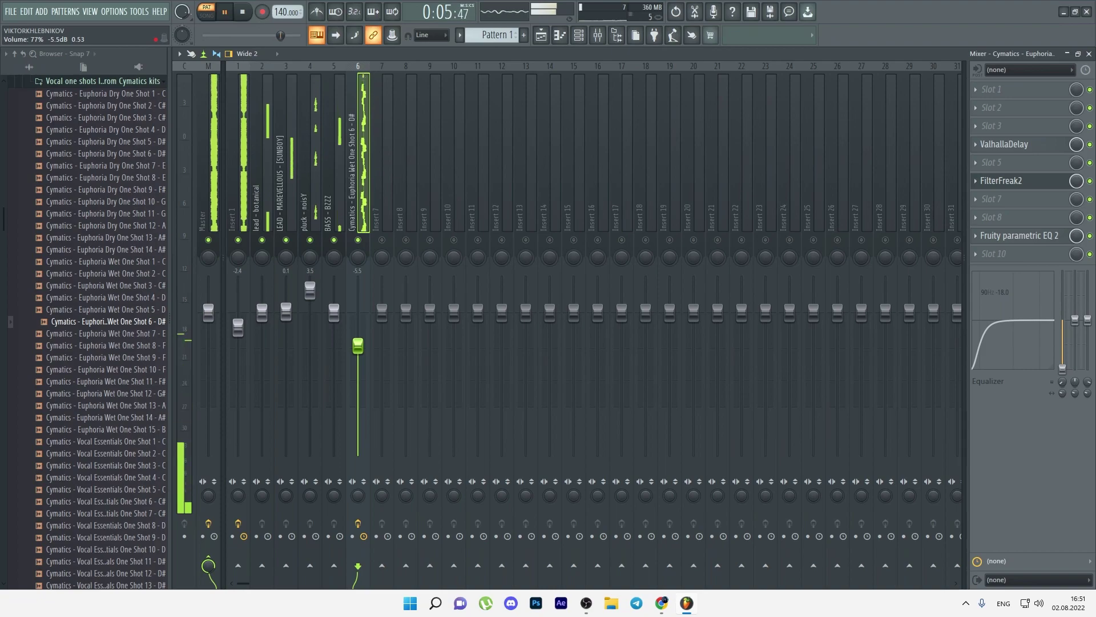
# - Place Basic Clap 1 hits on step 9 of each of the four bars in the channel rack
pyautogui.press('F6')
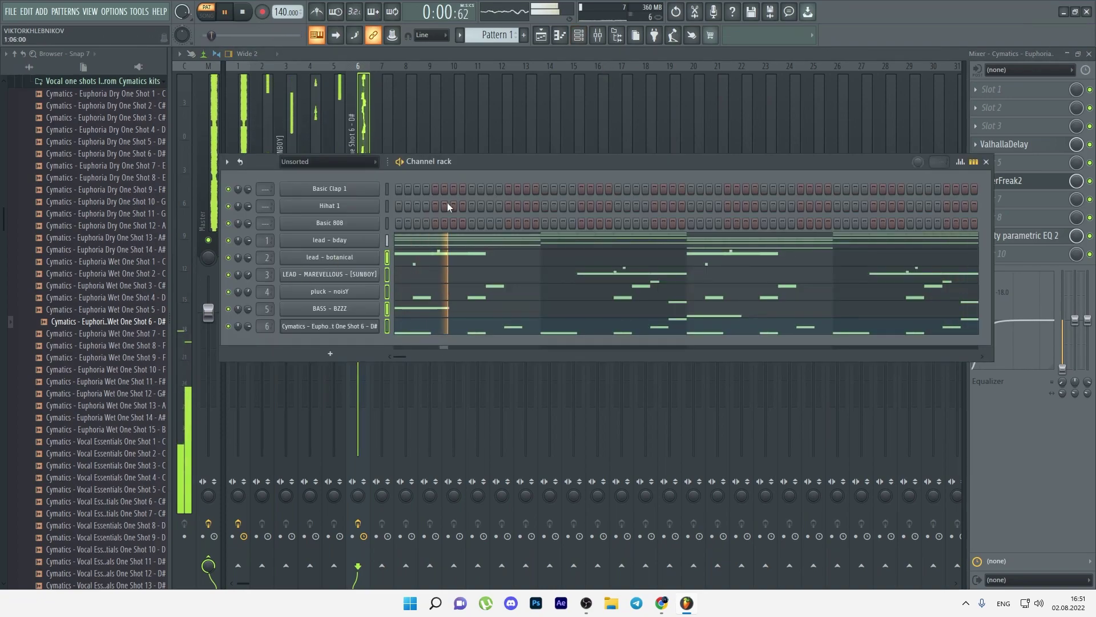
pyautogui.press('space')
pyautogui.click(617, 189)
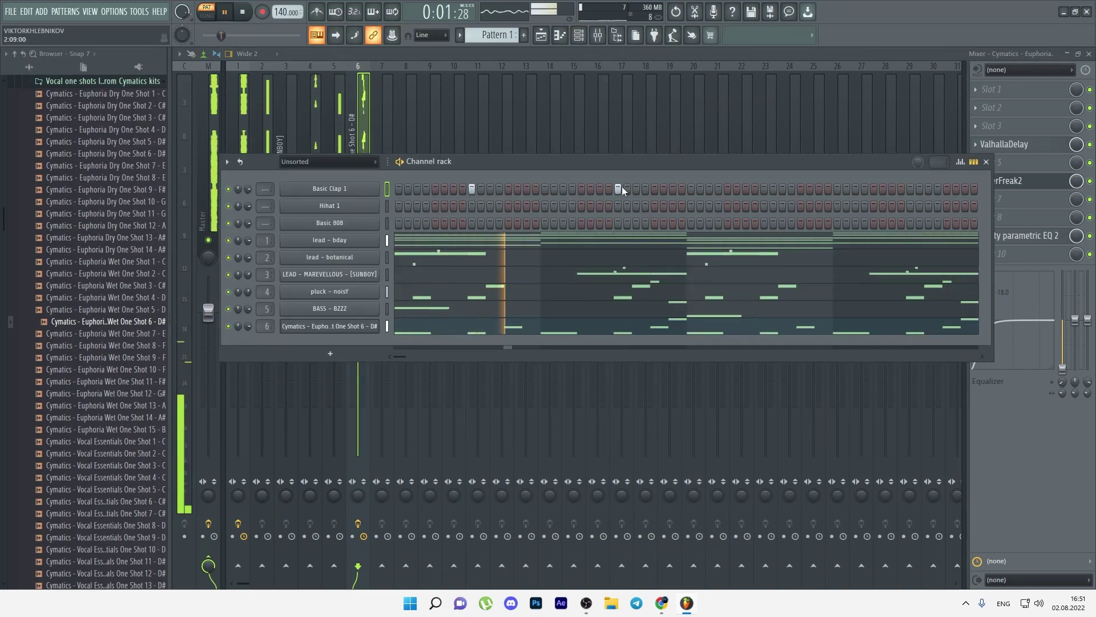
pyautogui.click(764, 189)
pyautogui.click(910, 189)
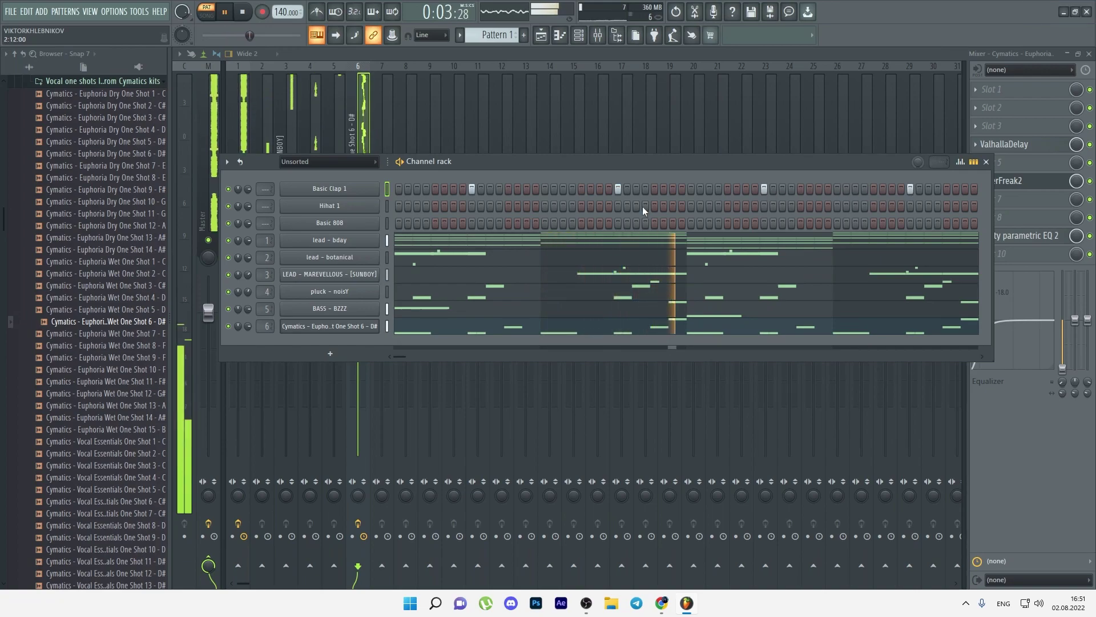
# - Program the first bar of Hihat 1 with hits on steps 1, 7, 13 and 15
pyautogui.click(453, 206)
pyautogui.click(508, 206)
pyautogui.click(527, 206)
pyautogui.press('space')
pyautogui.press('space')
pyautogui.rightClick(407, 209)
pyautogui.press('space')
pyautogui.press('space')
# - Program the second bar of Hihat 1 with hits on steps 19, 21, 22, 23 and 27
pyautogui.click(563, 207)
pyautogui.click(581, 206)
pyautogui.click(591, 206)
pyautogui.click(600, 206)
pyautogui.click(637, 205)
# - Open Hihat 1 in the piano roll and duplicate its first two bars into bars 3 and 4
pyautogui.rightClick(328, 207)
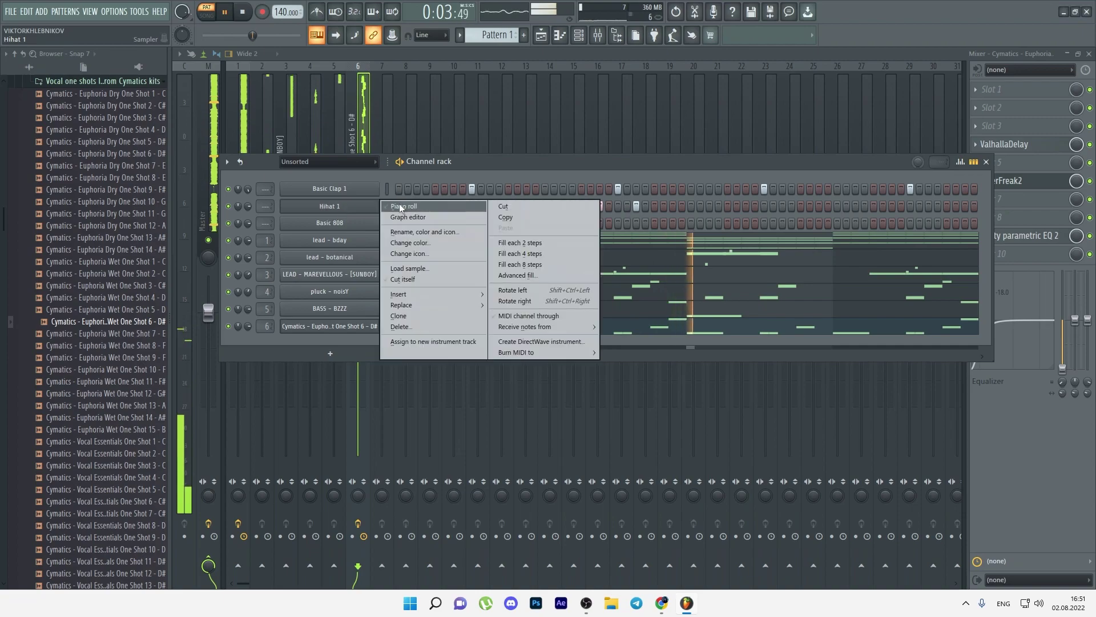
pyautogui.click(401, 206)
pyautogui.press('space')
pyautogui.moveTo(515, 80); pyautogui.dragTo(214, 79)
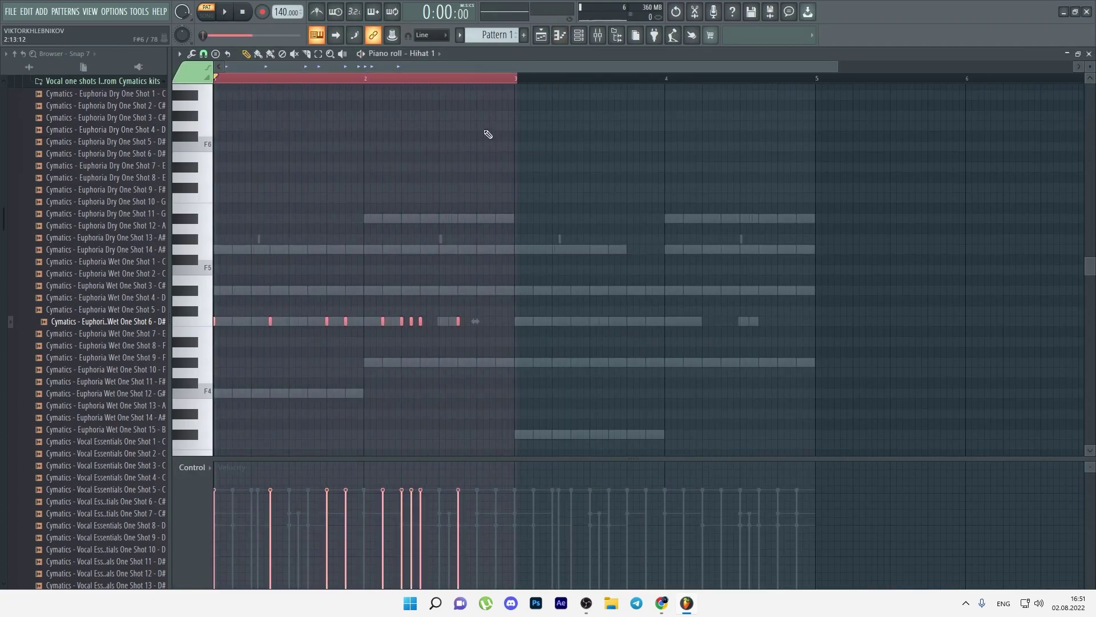
pyautogui.hotkey('ctrl', 'b')
pyautogui.hotkey('ctrl', 'd')
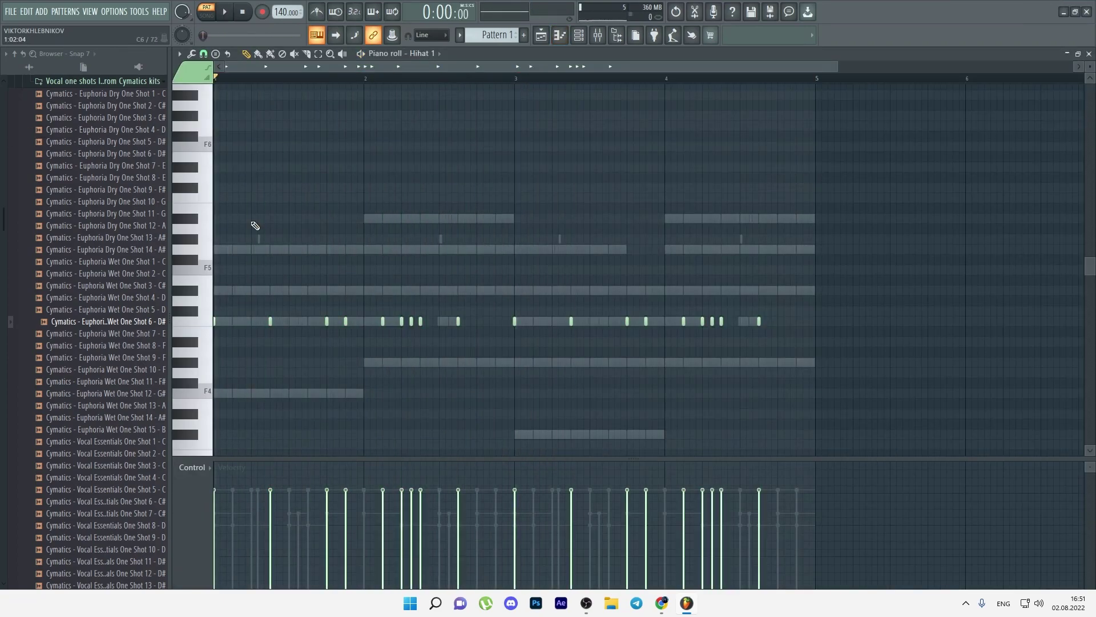
# - Add reduced-velocity A4 hits to Hihat 1 on step 5 of bars 1 and 3 and step 9 of bars 2 and 4
pyautogui.press('space')
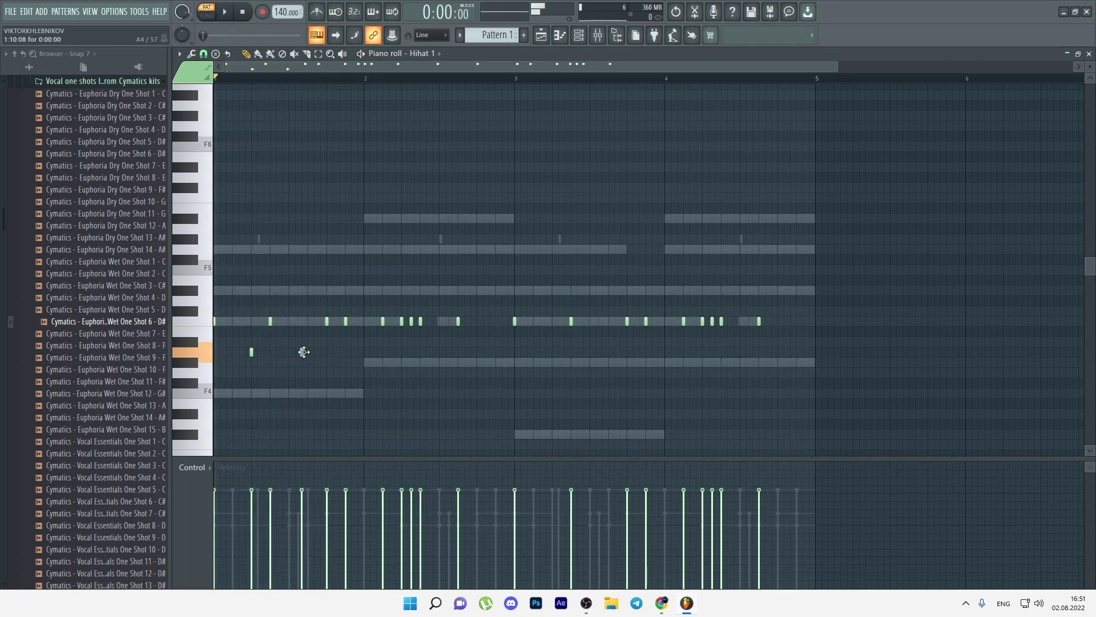
pyautogui.rightClick(308, 352)
pyautogui.press('space')
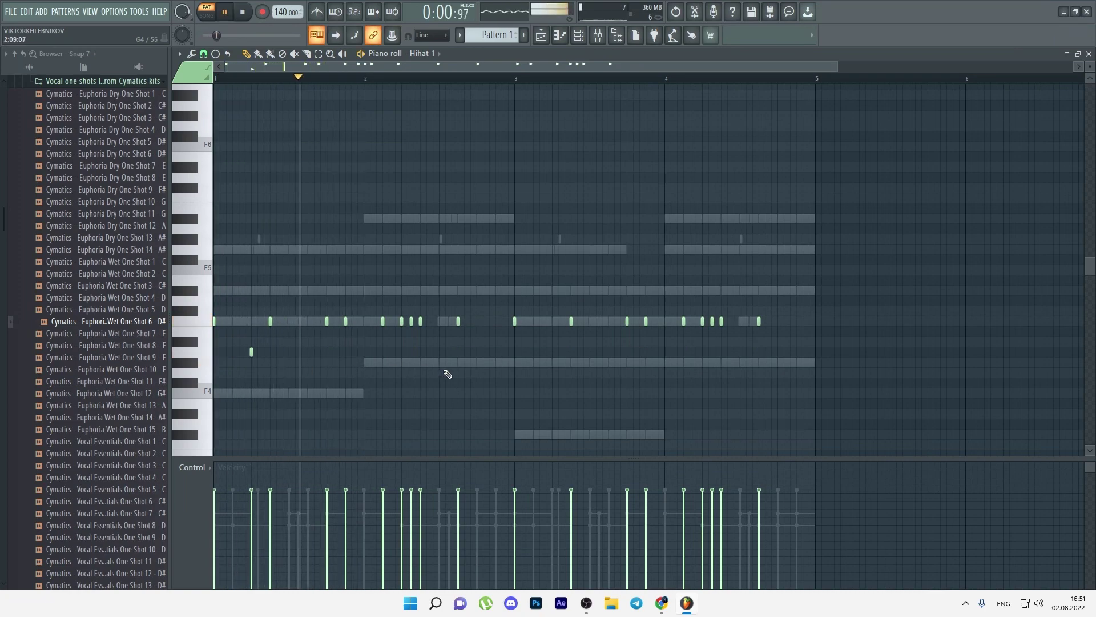
pyautogui.moveTo(444, 338); pyautogui.dragTo(552, 360)
pyautogui.press('space')
pyautogui.rightClick(541, 378)
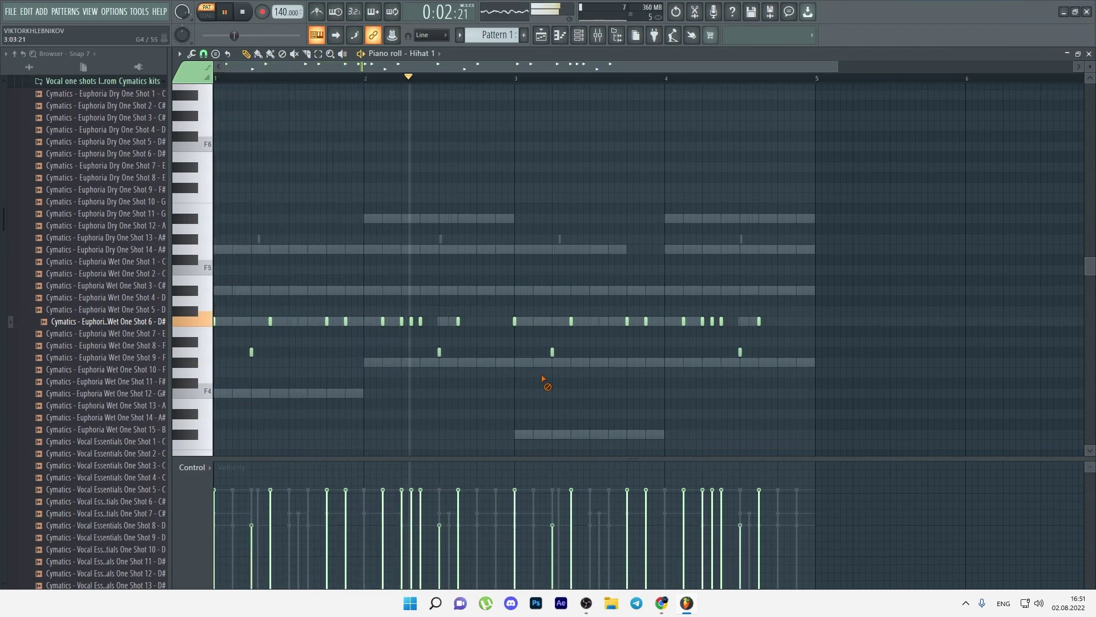
# - Create a fast three-note F4 hi-hat roll on step 3 of bar 1 and copy it to the same position in bar 3
pyautogui.click(235, 394)
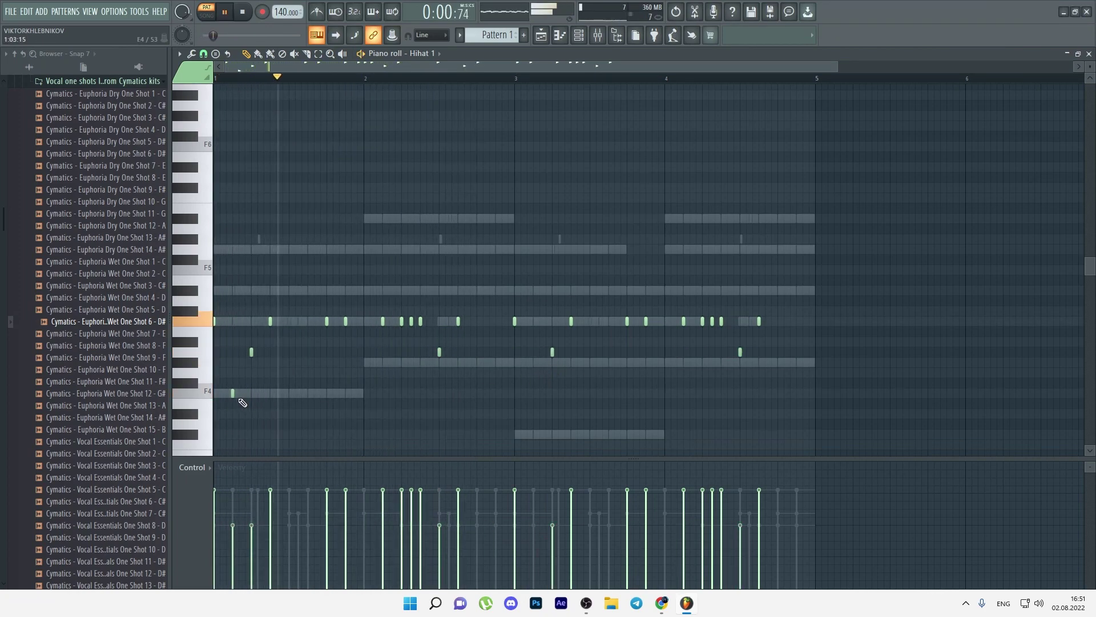
pyautogui.keyDown('ctrl'); pyautogui.scroll(2, 241, 398); pyautogui.keyUp('ctrl')
pyautogui.click(249, 393)
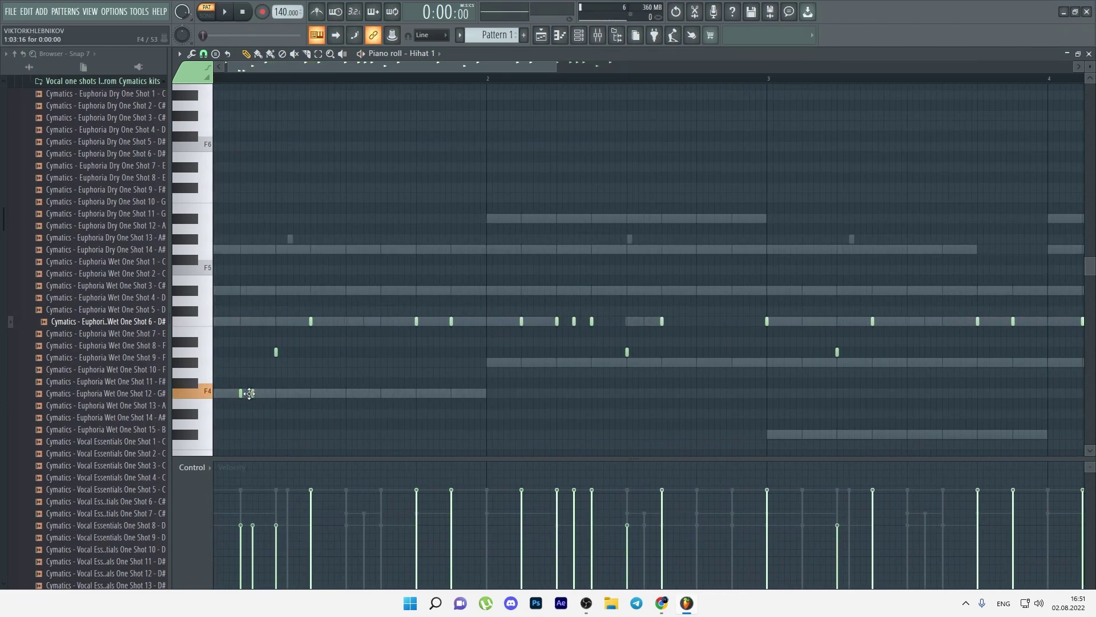
pyautogui.press('space')
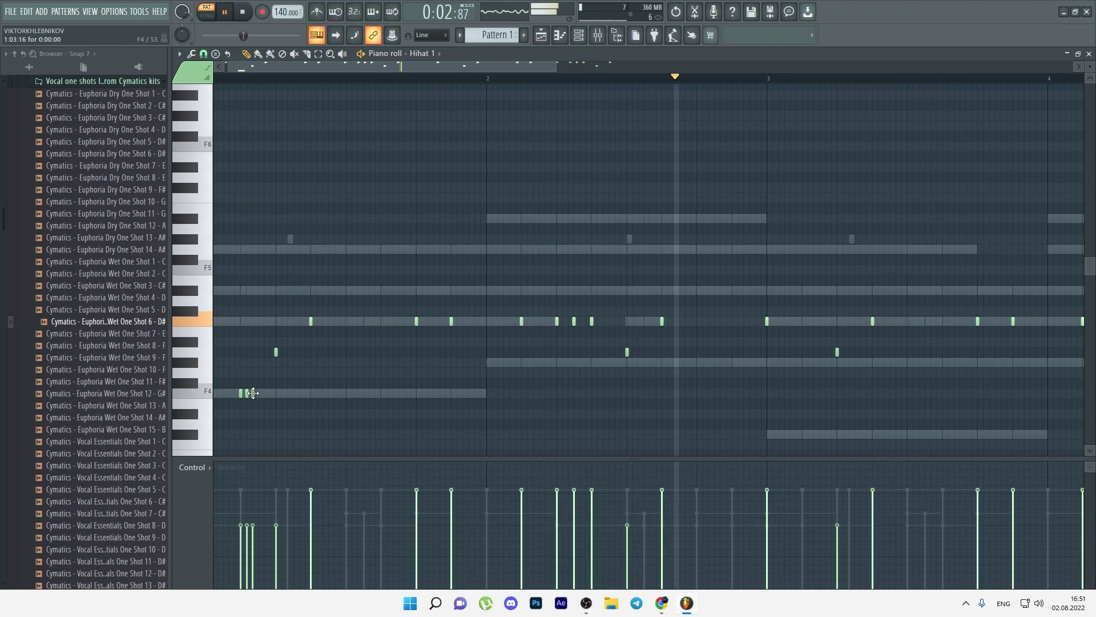
pyautogui.keyDown('ctrl'); pyautogui.scroll(-2, 254, 403); pyautogui.keyUp('ctrl')
pyautogui.moveTo(264, 397)
pyautogui.mouseDown()
pyautogui.moveTo(227, 393)
pyautogui.moveTo(458, 391)
pyautogui.mouseUp()
pyautogui.press('space')
# - Lower the velocity of the F4 roll notes in bars 1 and 3 of Hihat 1
pyautogui.keyDown('ctrl'); pyautogui.scroll(3, 459, 392); pyautogui.keyUp('ctrl')
pyautogui.keyDown('ctrl'); pyautogui.scroll(-3, 428, 393); pyautogui.keyUp('ctrl')
pyautogui.keyDown('ctrl'); pyautogui.moveTo(489, 427); pyautogui.dragTo(214, 387); pyautogui.keyUp('ctrl')
pyautogui.press('space')
pyautogui.click(345, 384)
pyautogui.click(578, 35)
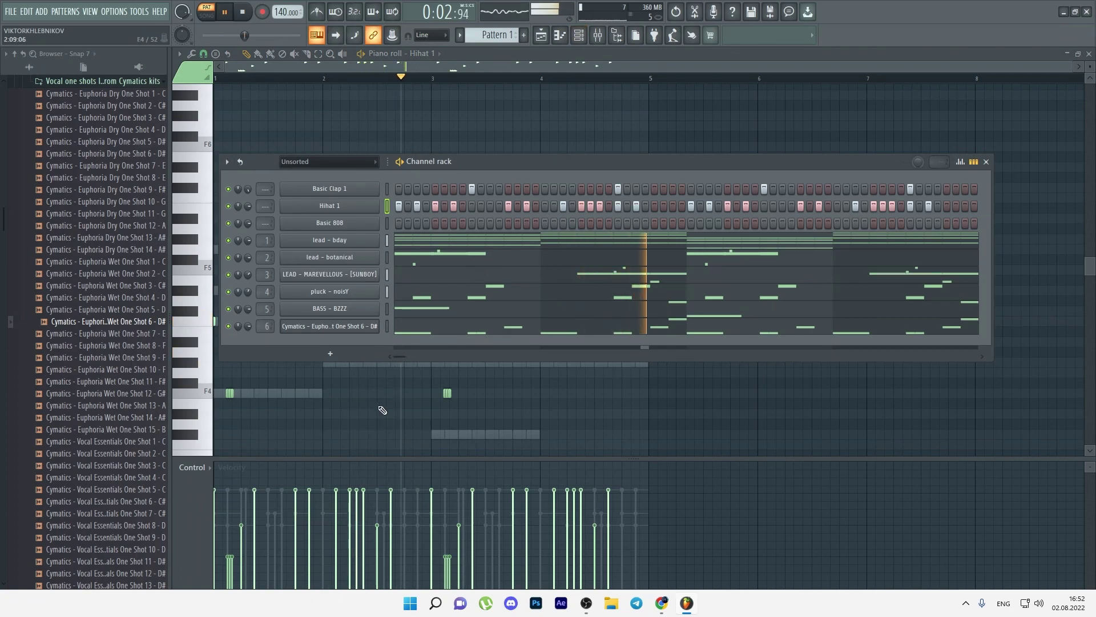
pyautogui.press('F6')
pyautogui.moveTo(476, 409); pyautogui.dragTo(218, 376)
pyautogui.hotkey('ctrl', 'd')
# - Collapse the vocal one shots folder and open the Basic 808 channel in the piano roll
pyautogui.click(579, 35)
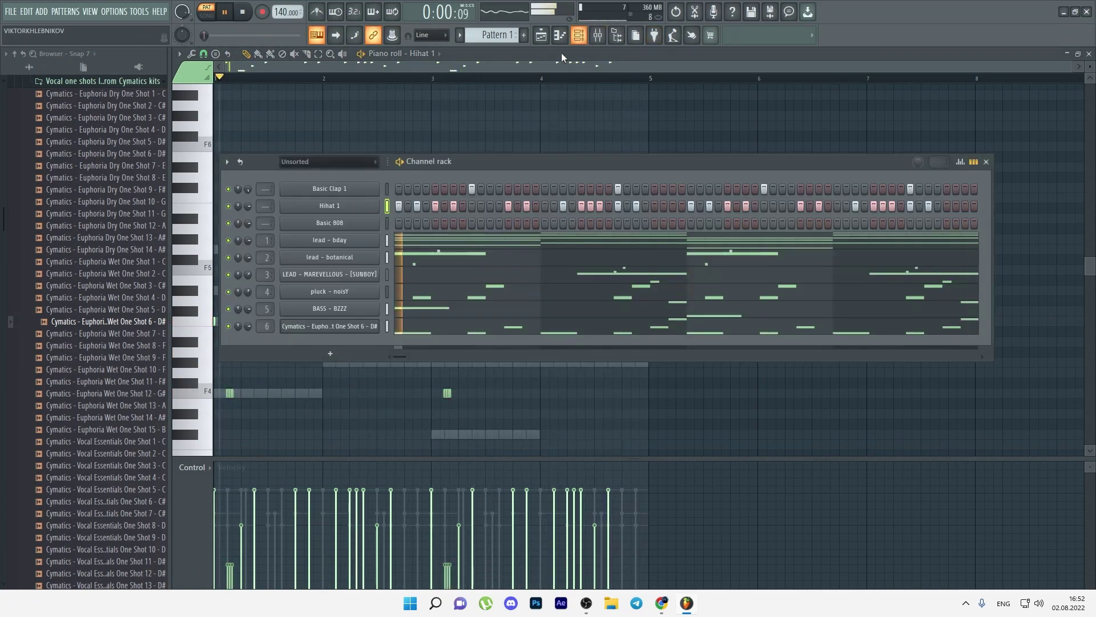
pyautogui.rightClick(347, 223)
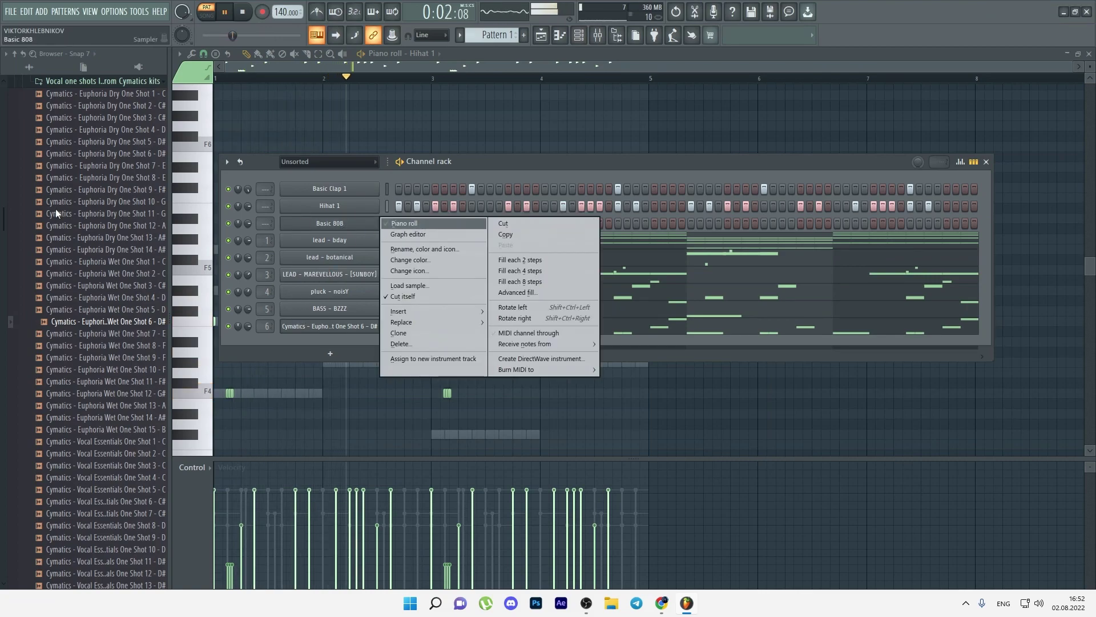
pyautogui.click(89, 84)
pyautogui.scroll(5, 89, 92)
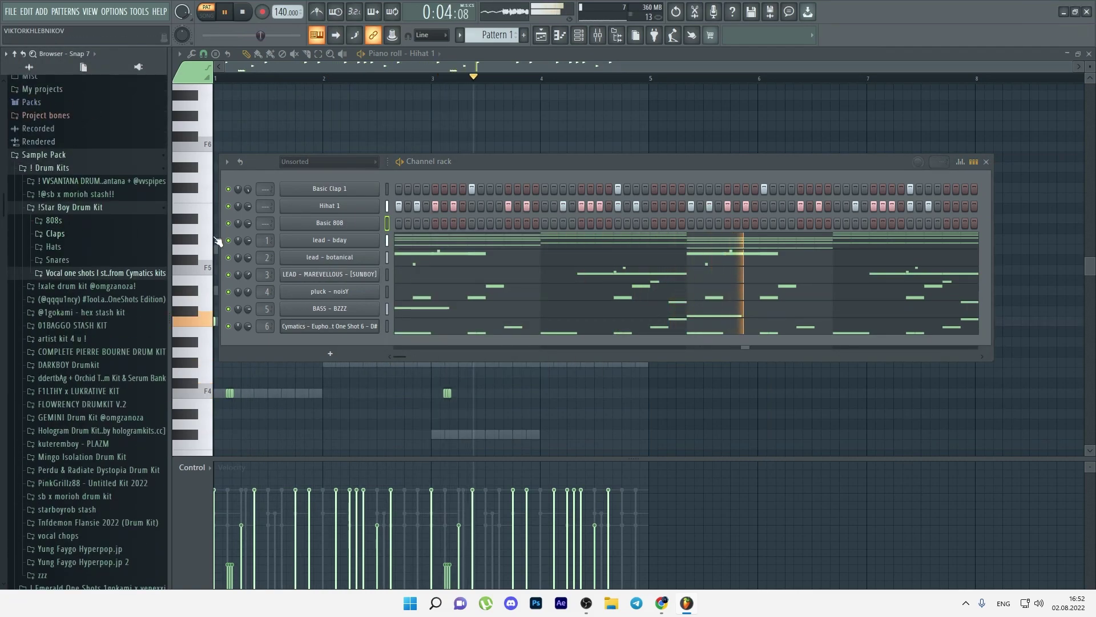
pyautogui.rightClick(333, 226)
pyautogui.click(444, 226)
pyautogui.press('space')
# - Place three six-step F5 notes for Basic 808 on steps 1, 7 and 15 of bar 1
pyautogui.moveTo(256, 393); pyautogui.dragTo(248, 404)
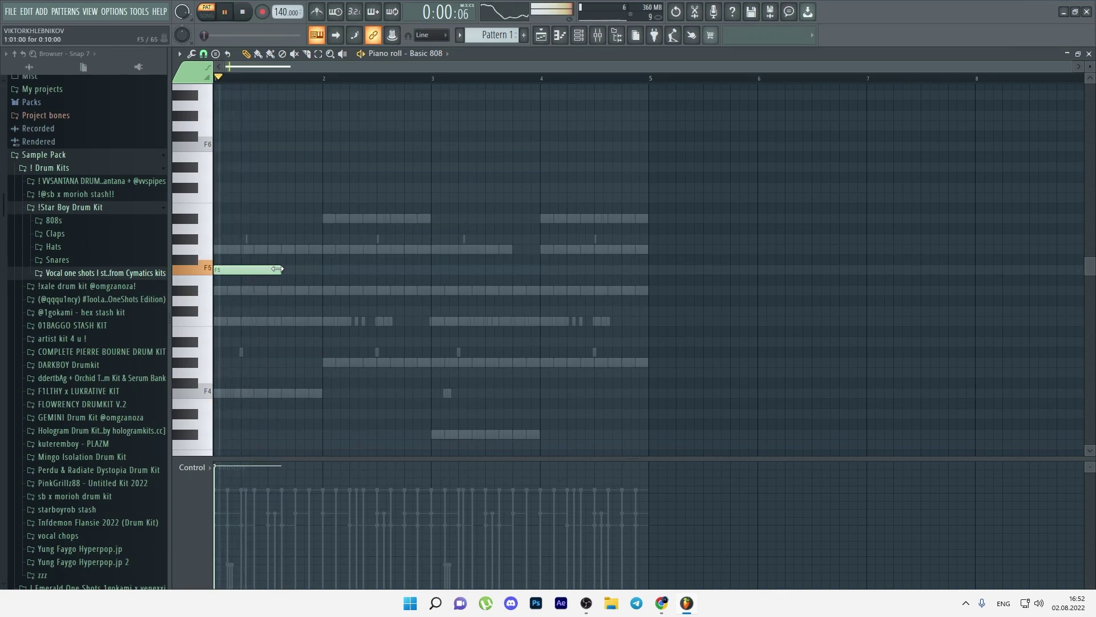
pyautogui.hotkey('ctrl', 'a')
pyautogui.hotkey('ctrl', 'b')
pyautogui.press('space')
pyautogui.press('space')
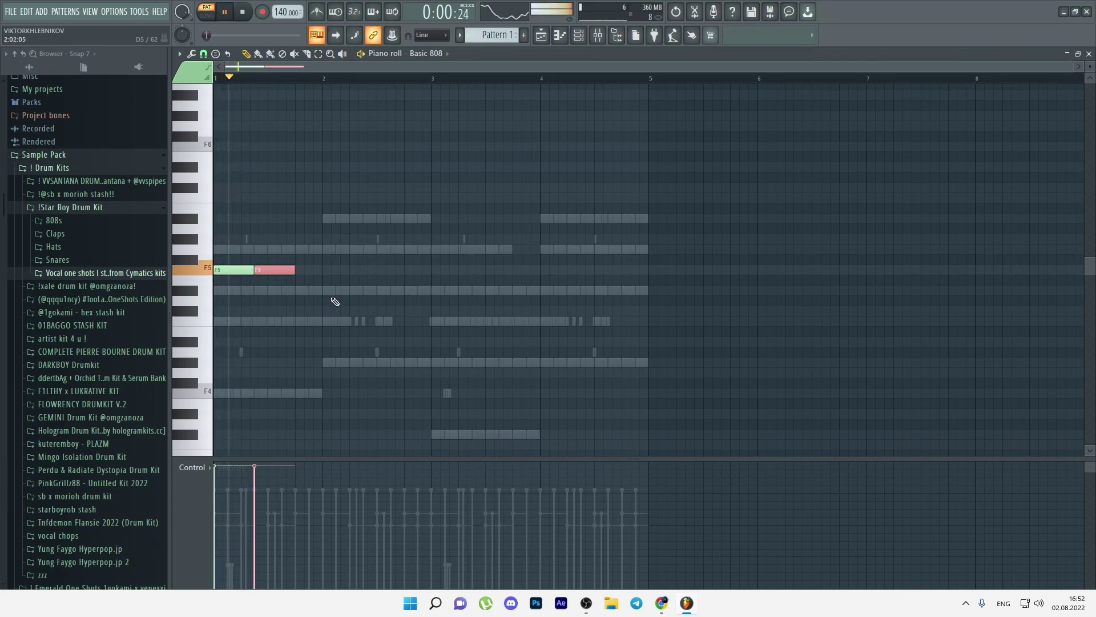
pyautogui.moveTo(309, 268); pyautogui.dragTo(322, 268)
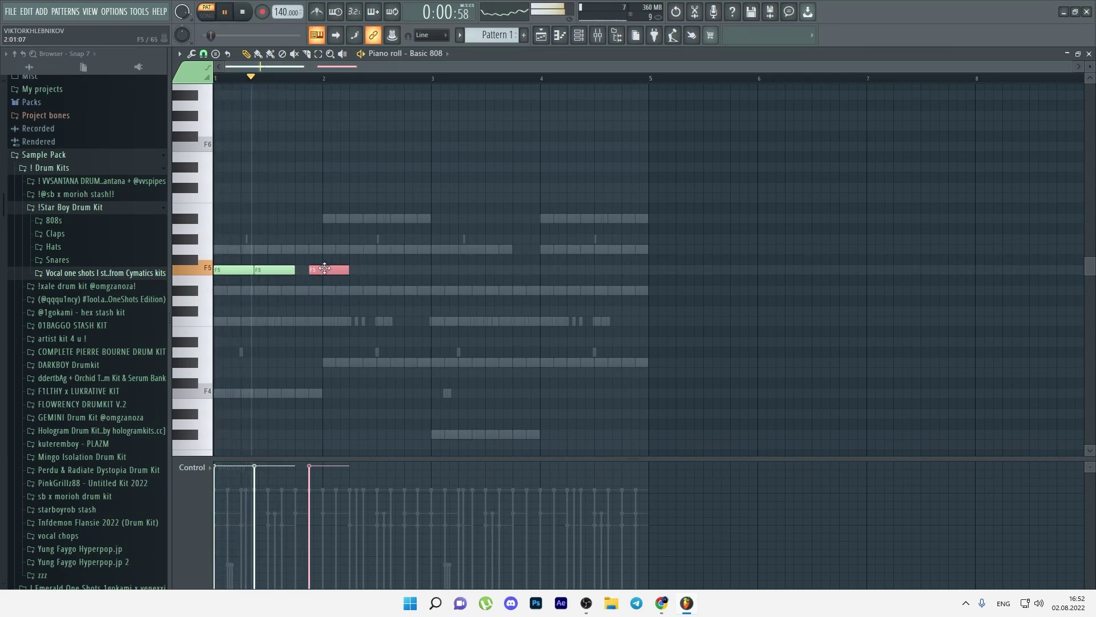
# - Place two six-step G#5 notes for Basic 808 on steps 5 and 11 of bar 2
pyautogui.click(354, 249)
pyautogui.press('space')
pyautogui.keyDown('ctrl'); pyautogui.click(379, 250); pyautogui.keyUp('ctrl')
pyautogui.hotkey('ctrl', 'b')
pyautogui.press('space')
pyautogui.moveTo(381, 265); pyautogui.dragTo(444, 235)
pyautogui.press('space')
pyautogui.moveTo(371, 249); pyautogui.dragTo(371, 238)
pyautogui.press('space')
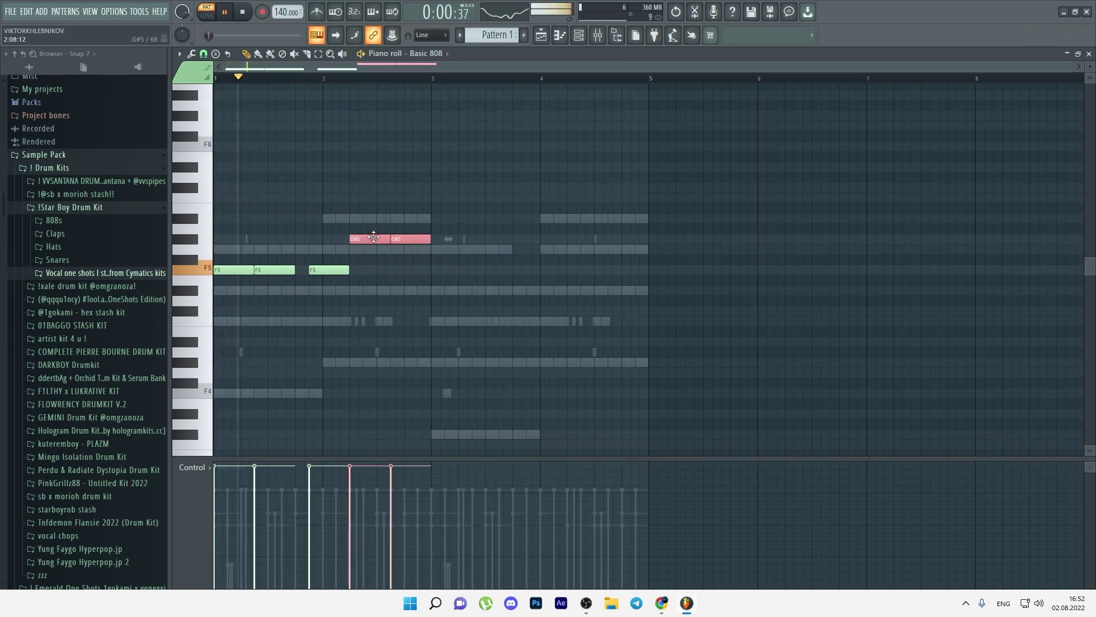
# - Add a G#5 note on step 3 of bar 2 with legato lengths, and duplicate the two-bar phrase into bars 3 and 4
pyautogui.click(447, 260)
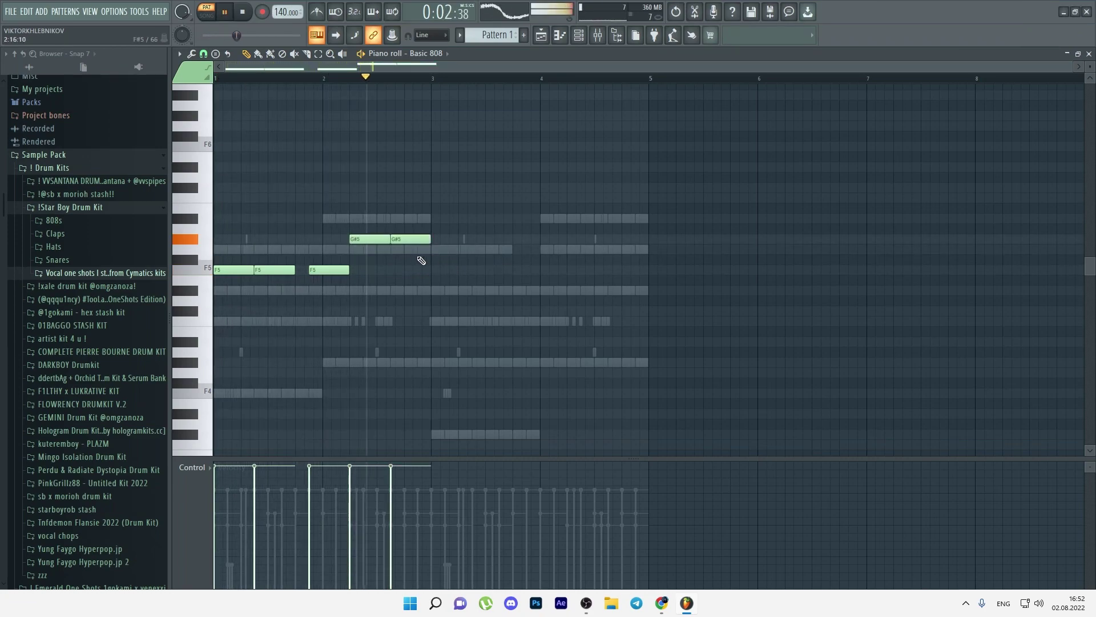
pyautogui.scroll(1, 365, 239)
pyautogui.moveTo(363, 239); pyautogui.dragTo(346, 239)
pyautogui.hotkey('ctrl', 'l')
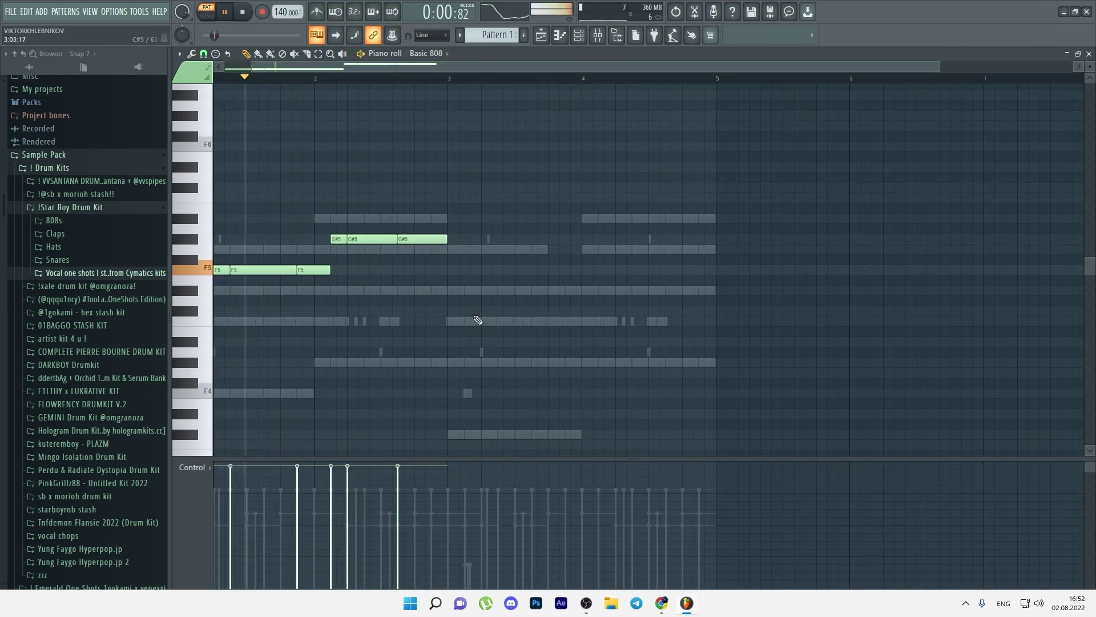
pyautogui.scroll(-1, 443, 274)
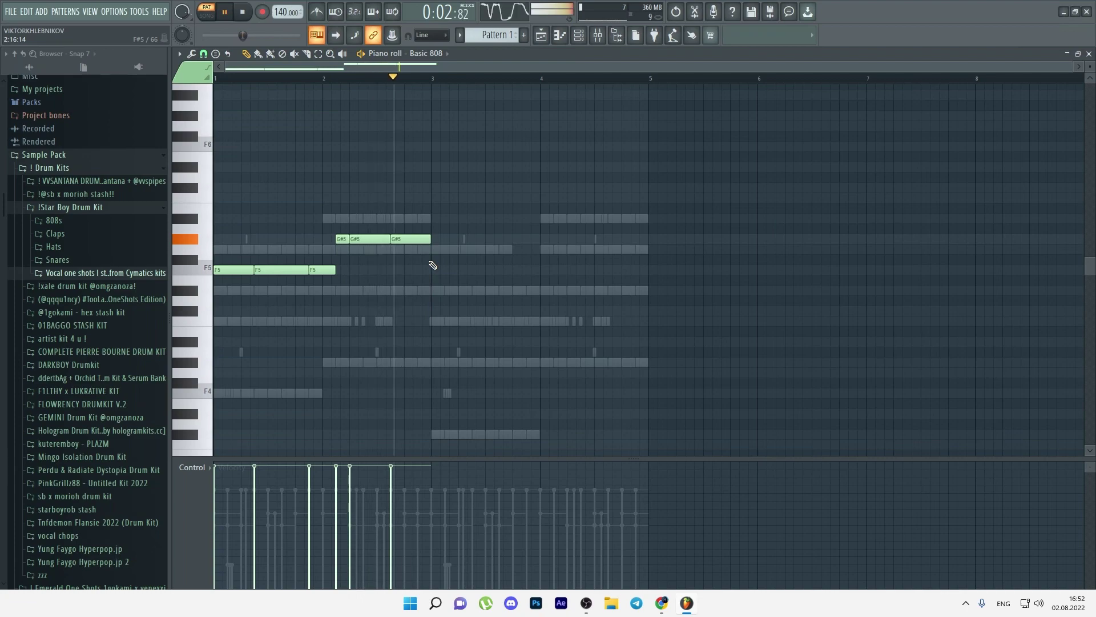
pyautogui.press('space')
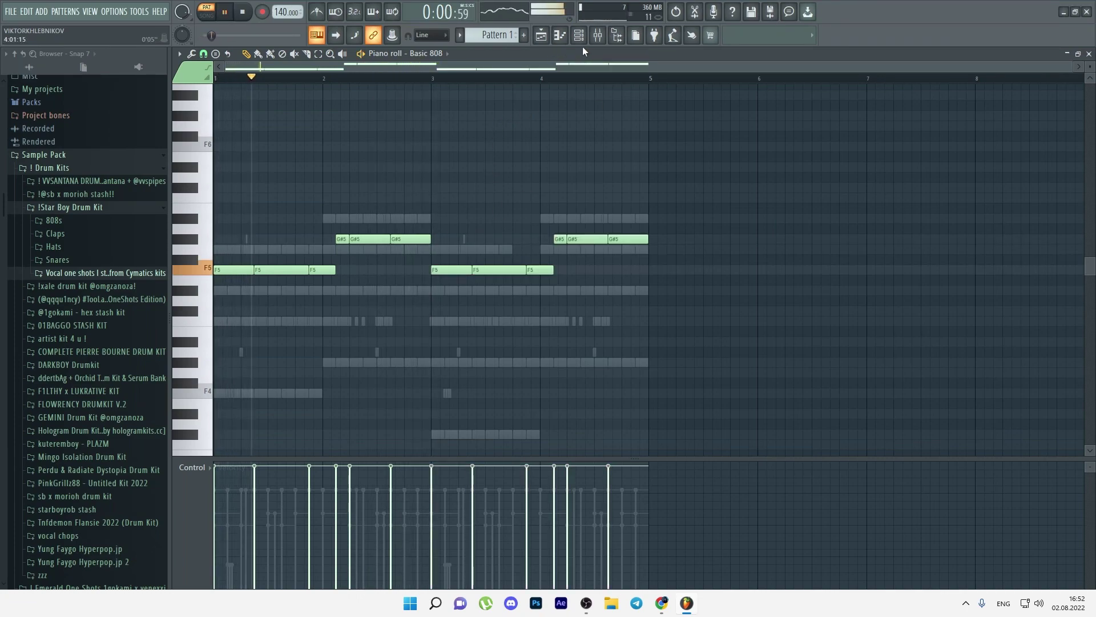
pyautogui.click(579, 35)
pyautogui.click(76, 193)
pyautogui.click(52, 207)
pyautogui.press('space')
pyautogui.middleClick(99, 476)
pyautogui.press('space')
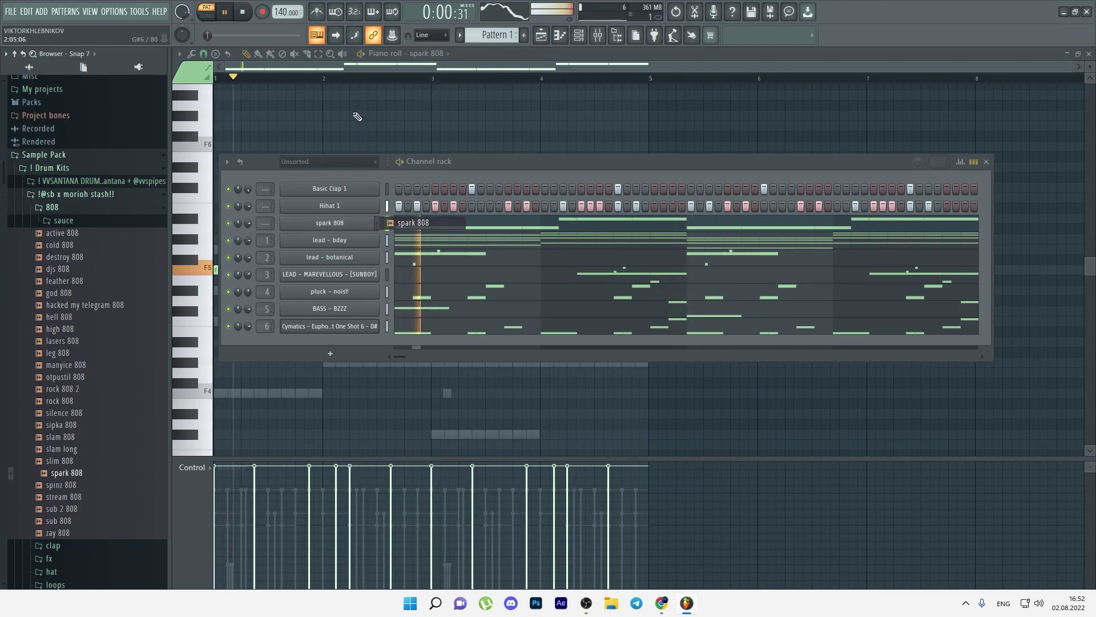
pyautogui.rightClick(356, 114)
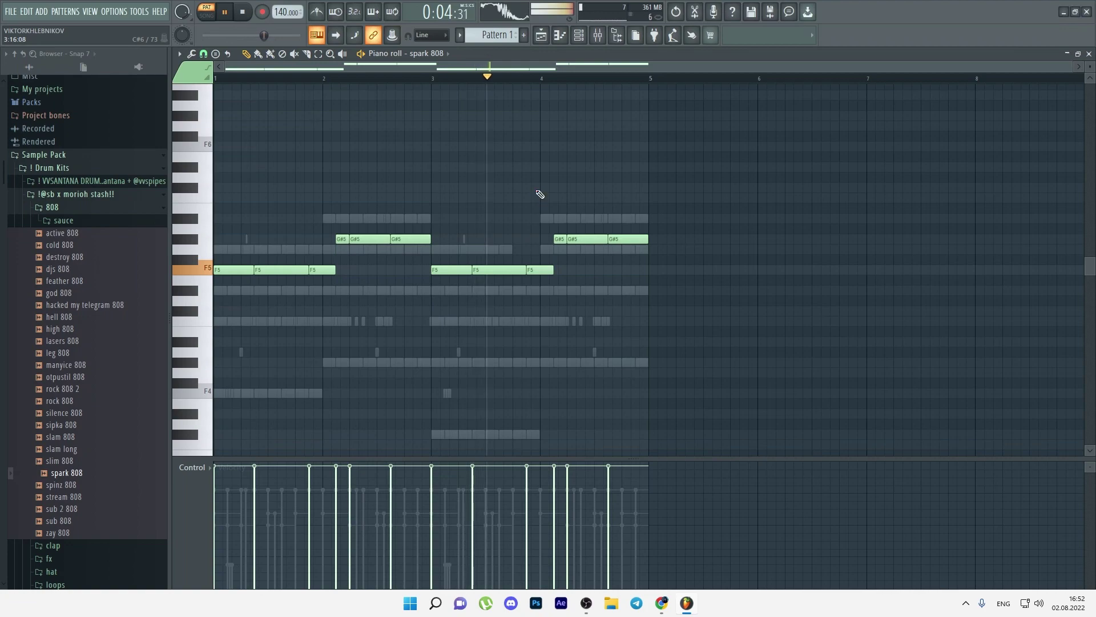
# - Move the three F5 notes of spark 808 that start in bar 3 down to C#5
pyautogui.press('space')
pyautogui.moveTo(588, 266); pyautogui.dragTo(485, 311)
pyautogui.press('space')
pyautogui.press('space')
pyautogui.press('space')
pyautogui.click(470, 415)
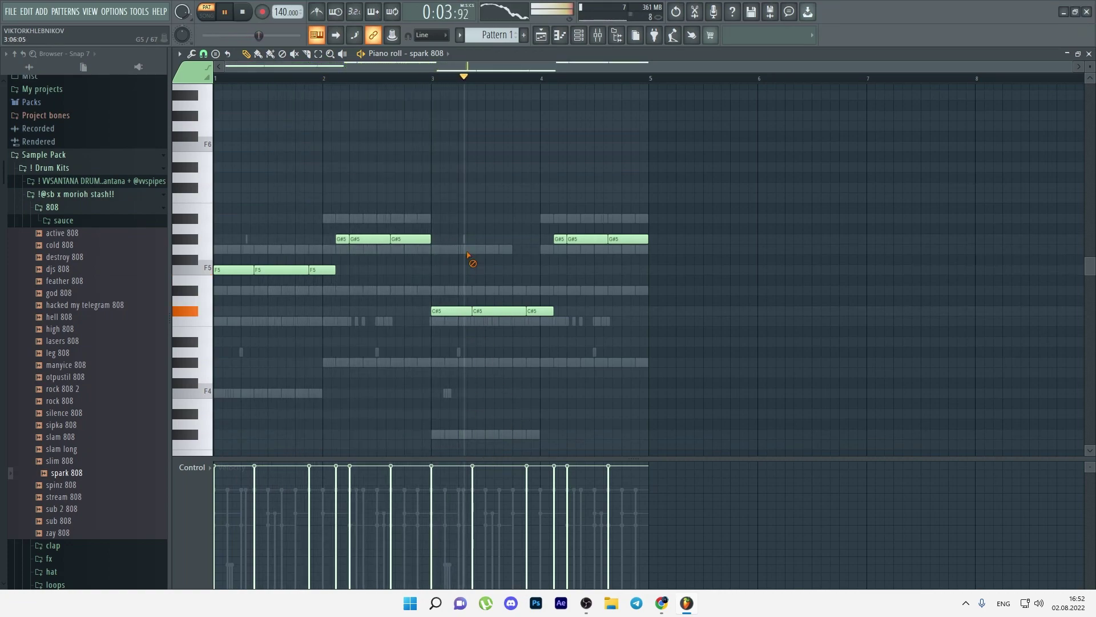
# - Shorten the second F5 note in bar 1 to two steps and move the third F5 note to step 13
pyautogui.press('space')
pyautogui.press('space')
pyautogui.moveTo(307, 270)
pyautogui.mouseDown()
pyautogui.moveTo(266, 270)
pyautogui.moveTo(309, 269)
pyautogui.mouseUp()
pyautogui.press('space')
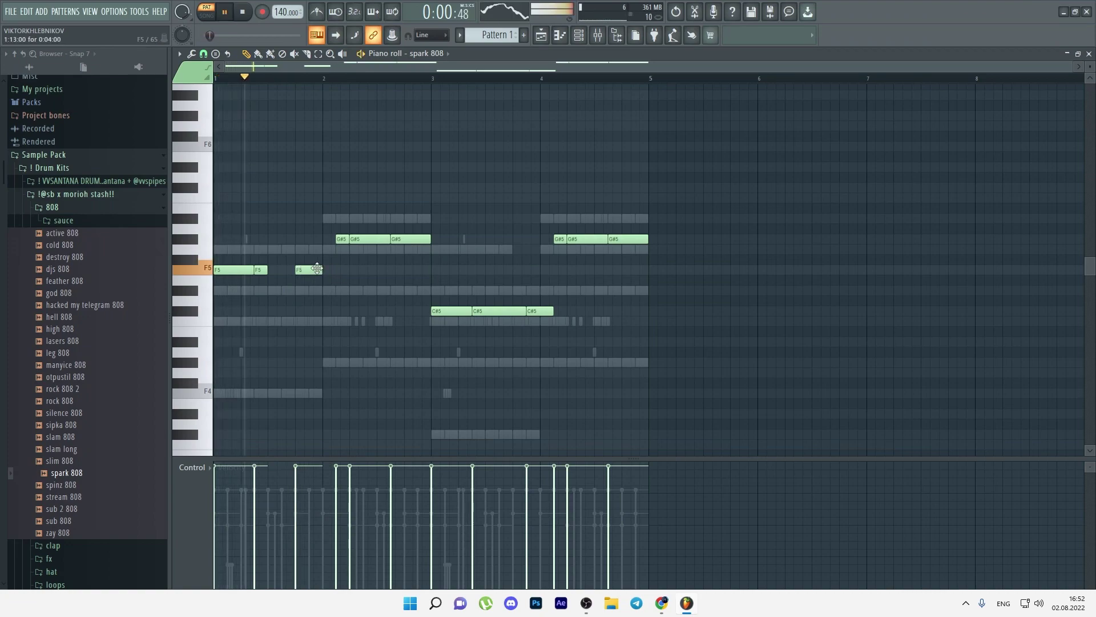
pyautogui.press('space')
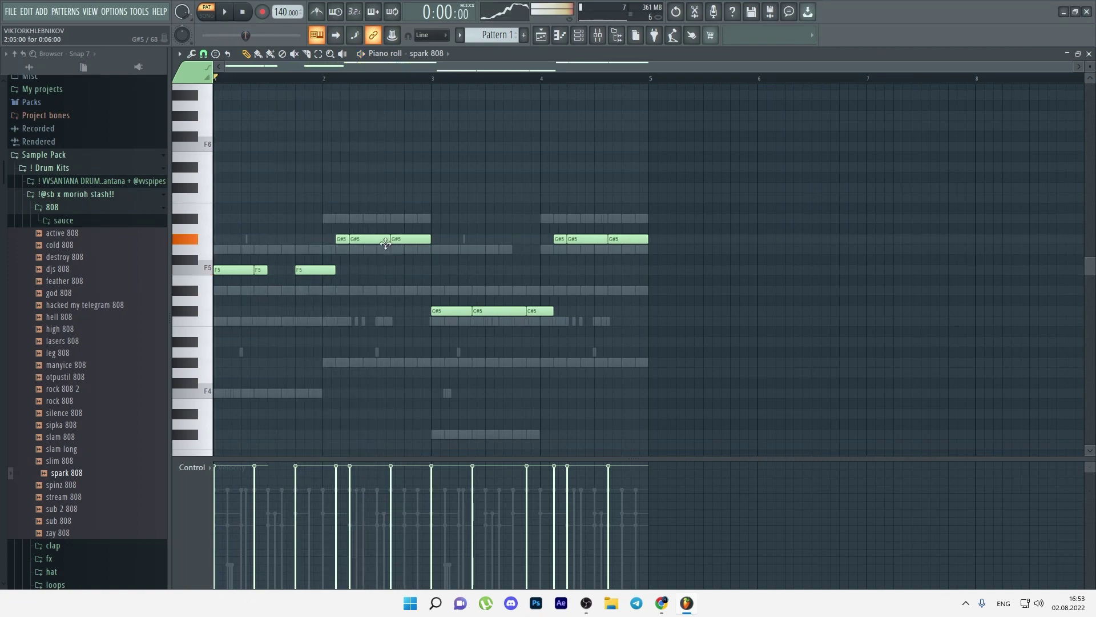
# - Try an extra G#5 note on step 6 of bar 2, shortening the note before it and leaving a gap before step 11
pyautogui.moveTo(390, 238); pyautogui.dragTo(360, 240)
pyautogui.scroll(3, 361, 242)
pyautogui.click(370, 239)
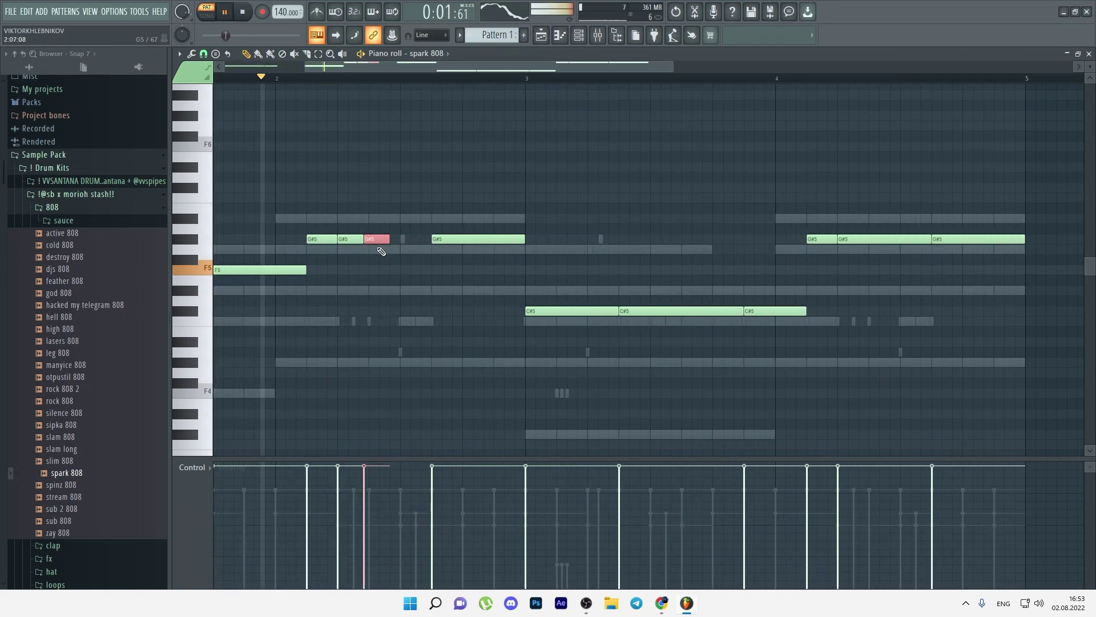
pyautogui.press('space')
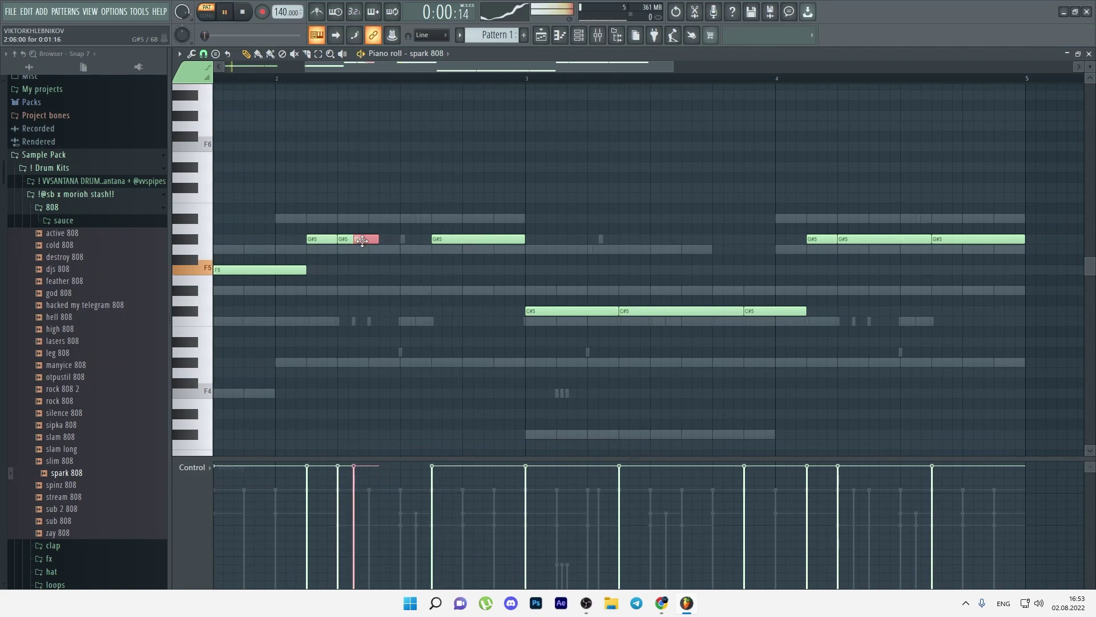
pyautogui.click(403, 240)
pyautogui.hotkey('ctrl', 'l')
pyautogui.rightClick(416, 241)
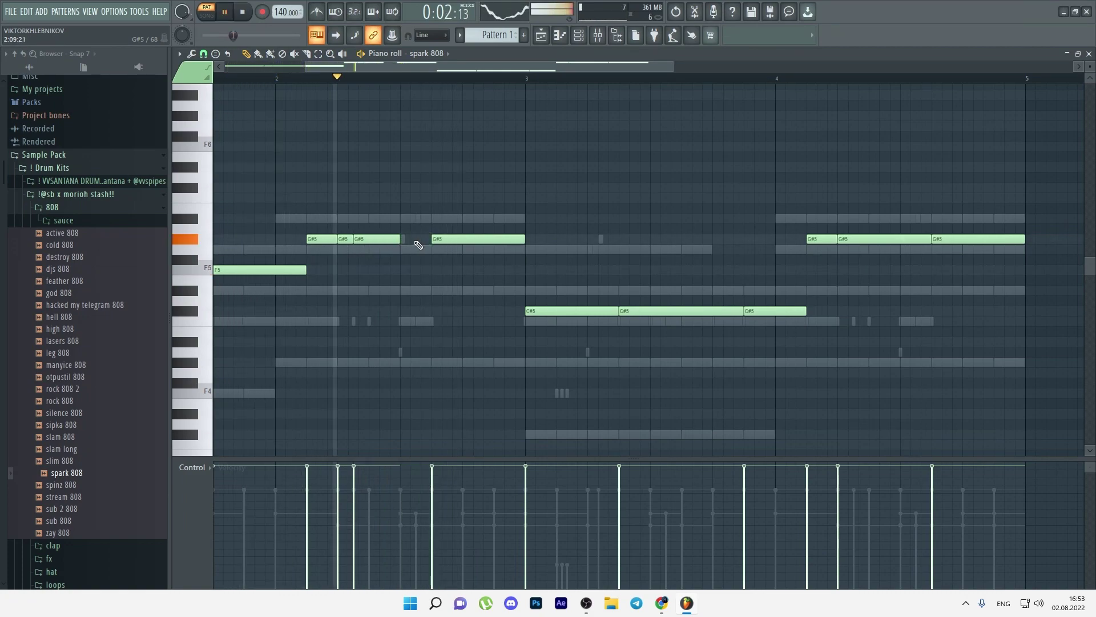
pyautogui.scroll(1, 368, 250)
pyautogui.scroll(1, 368, 249)
pyautogui.scroll(-3, 367, 250)
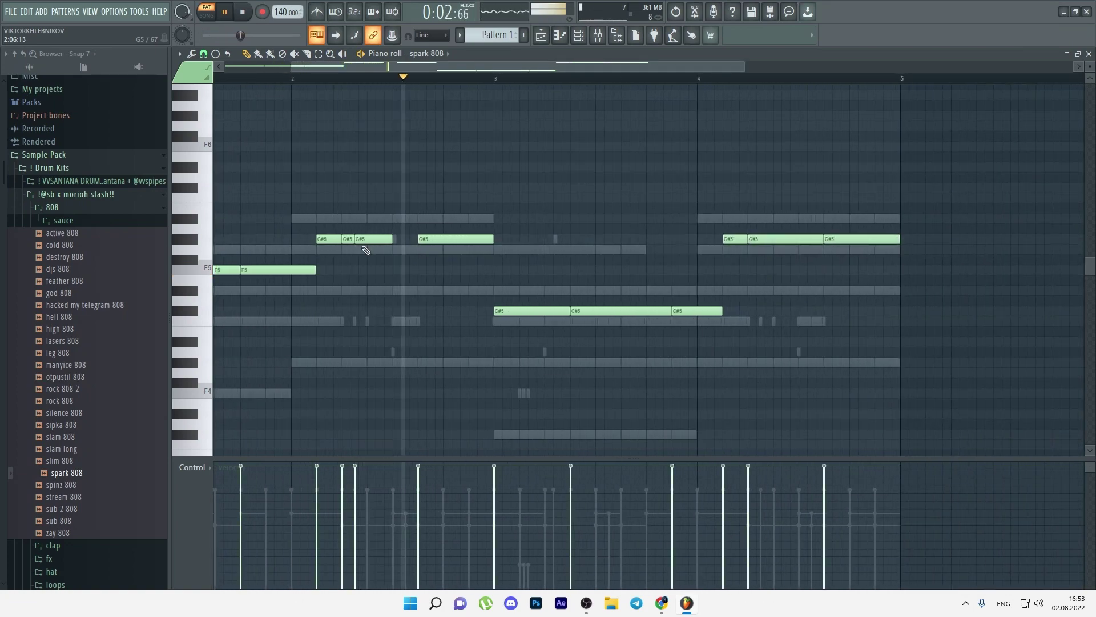
pyautogui.scroll(-2, 366, 250)
pyautogui.press('space')
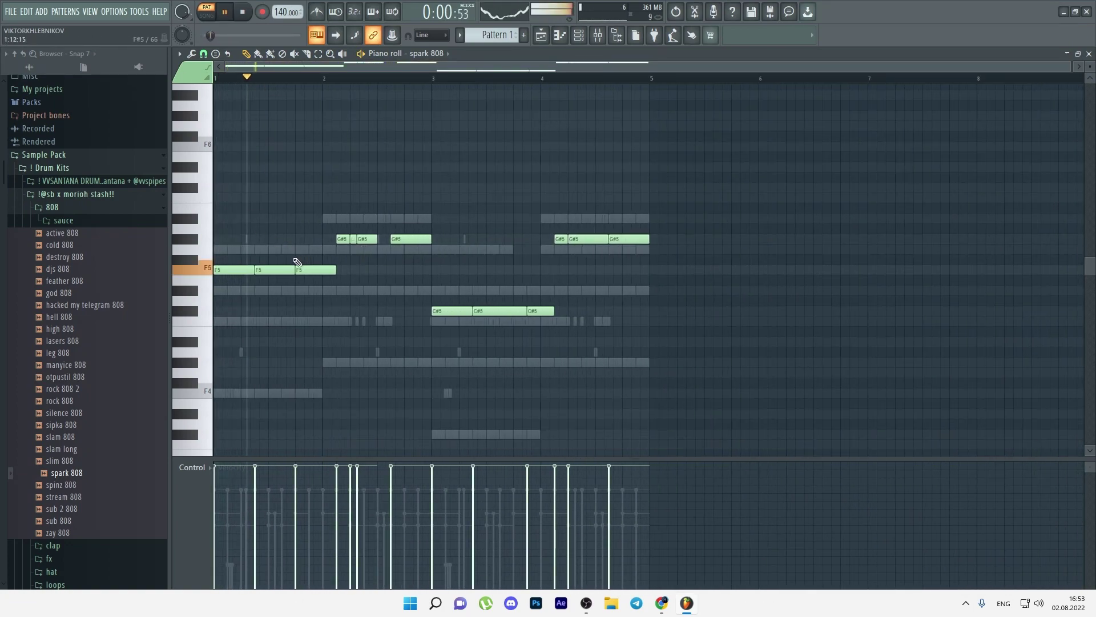
# - Delete the third F5 note in bar 1 and the extra G#5 in bar 2, extending the remaining G#5 to step 11
pyautogui.rightClick(319, 270)
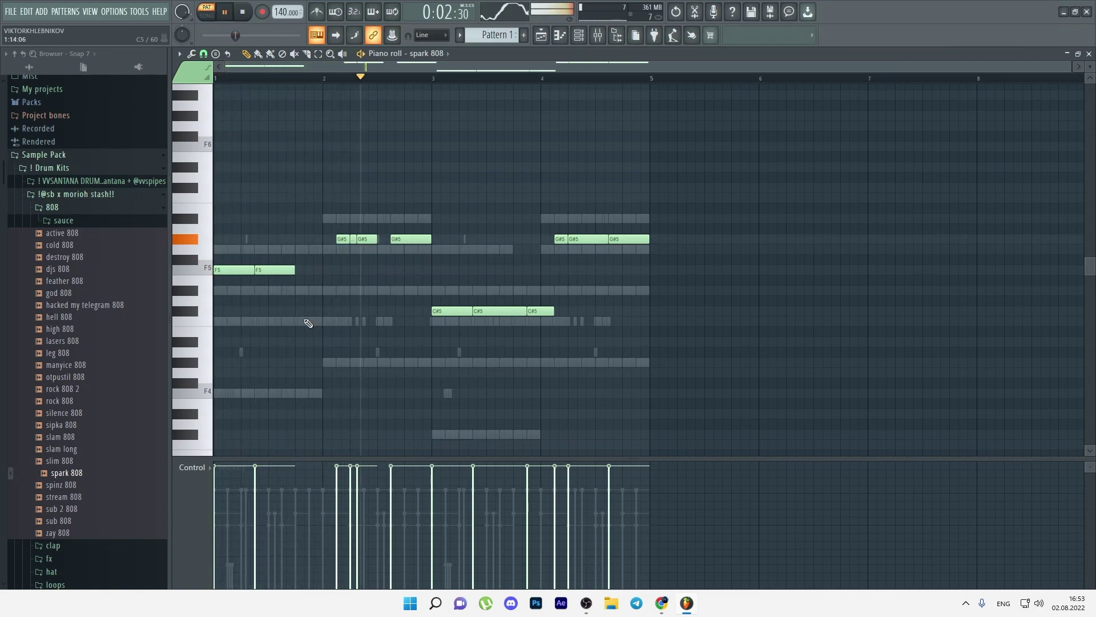
pyautogui.press('space')
pyautogui.scroll(2, 308, 323)
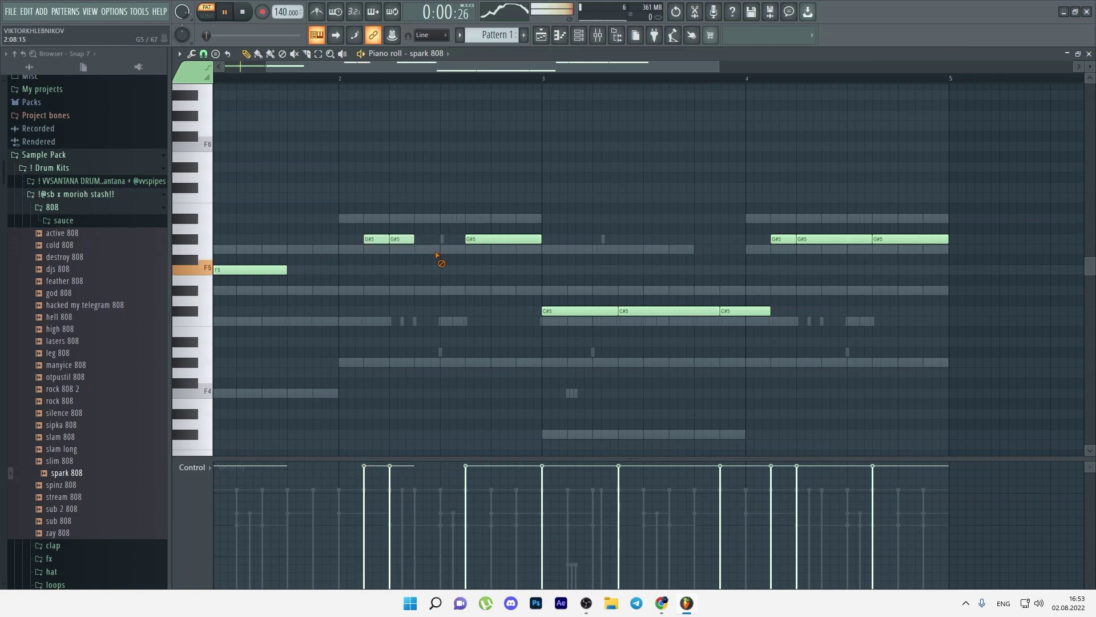
pyautogui.press('space')
pyautogui.moveTo(419, 264); pyautogui.dragTo(368, 225)
pyautogui.moveTo(534, 272); pyautogui.dragTo(331, 208)
pyautogui.hotkey('ctrl', 'd')
pyautogui.press('space')
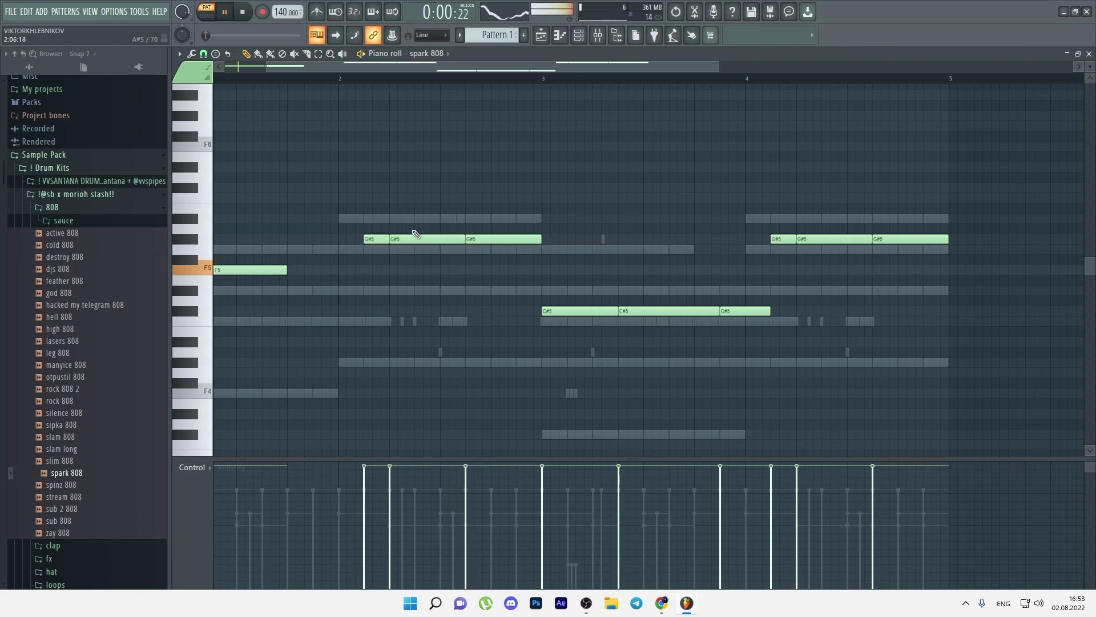
pyautogui.scroll(-2, 466, 312)
pyautogui.moveTo(745, 355); pyautogui.dragTo(475, 213)
pyautogui.click(478, 217)
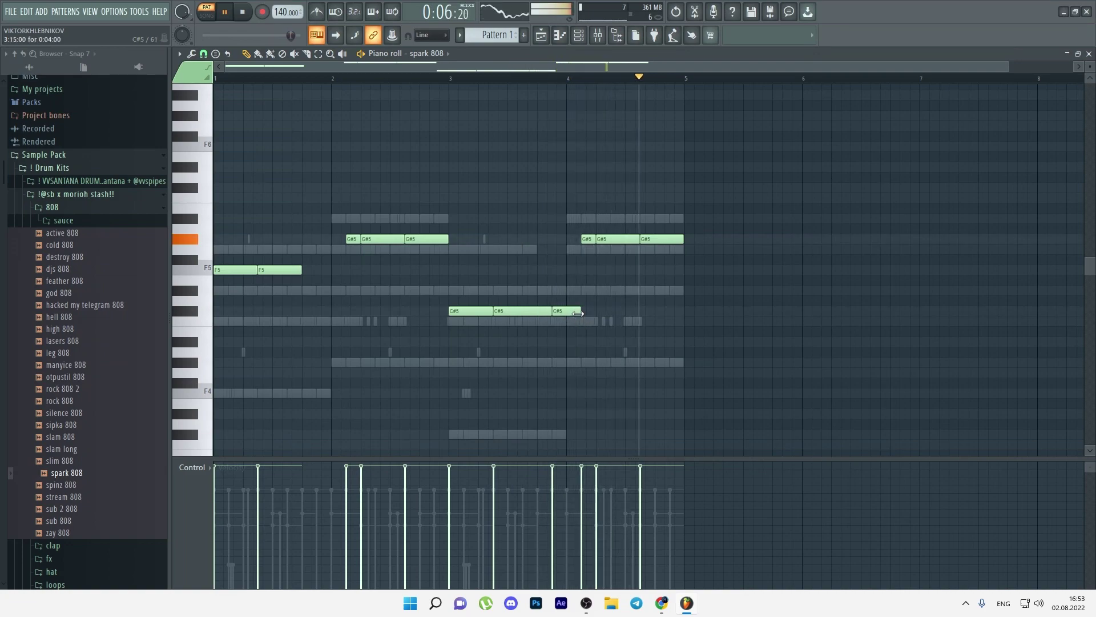
# - Browse the drum kits for a snare and add Yale Snare from !Star Boy Drum Kit as a new channel
pyautogui.click(578, 35)
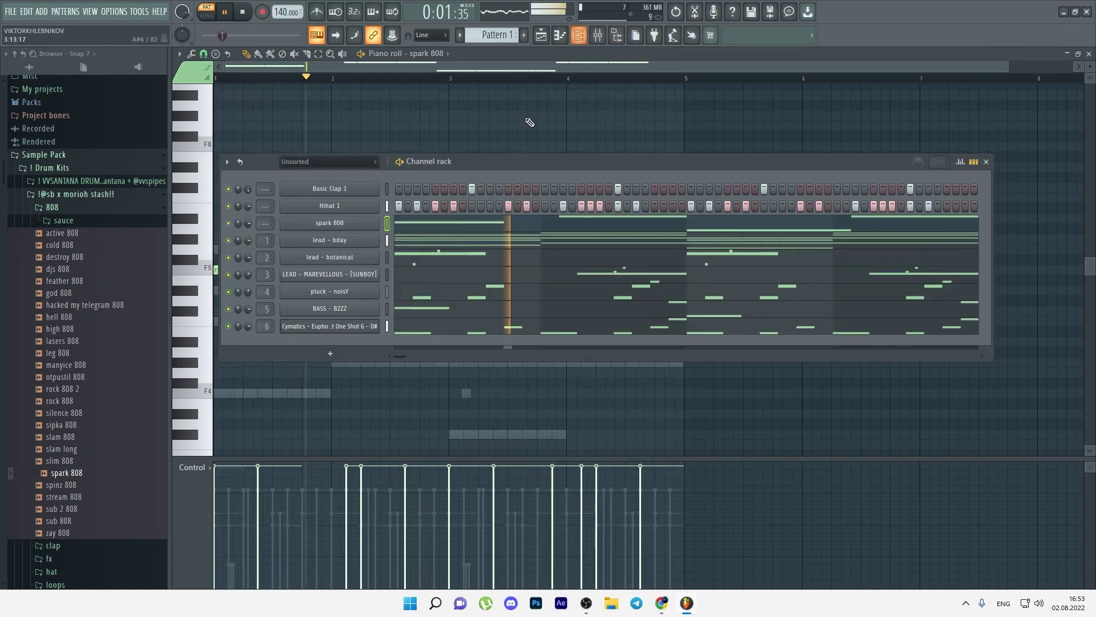
pyautogui.click(52, 206)
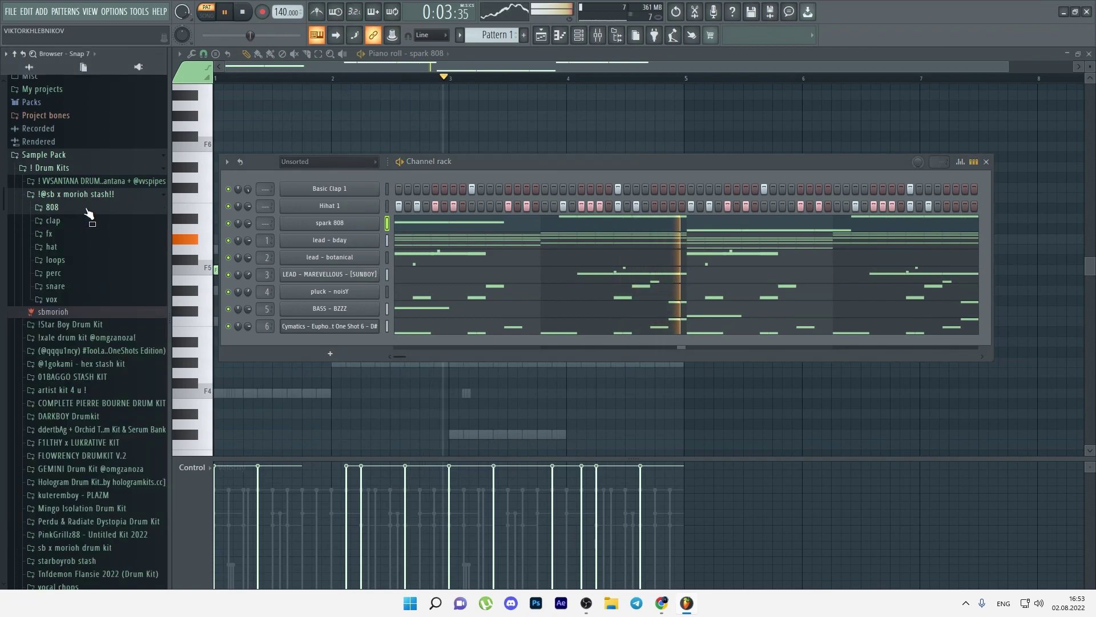
pyautogui.click(77, 286)
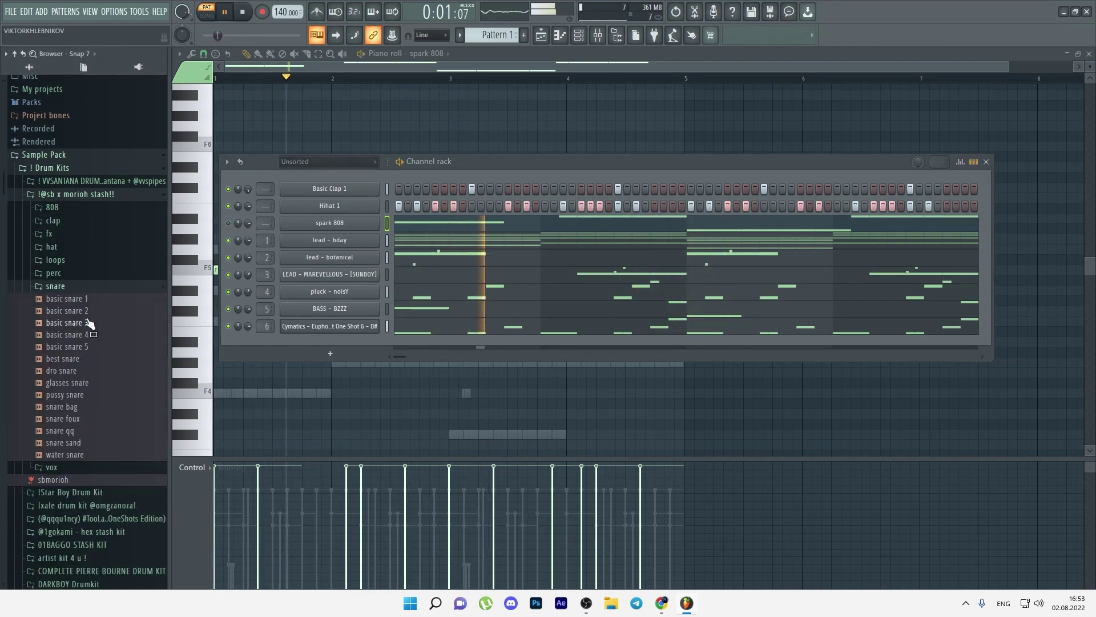
pyautogui.click(73, 196)
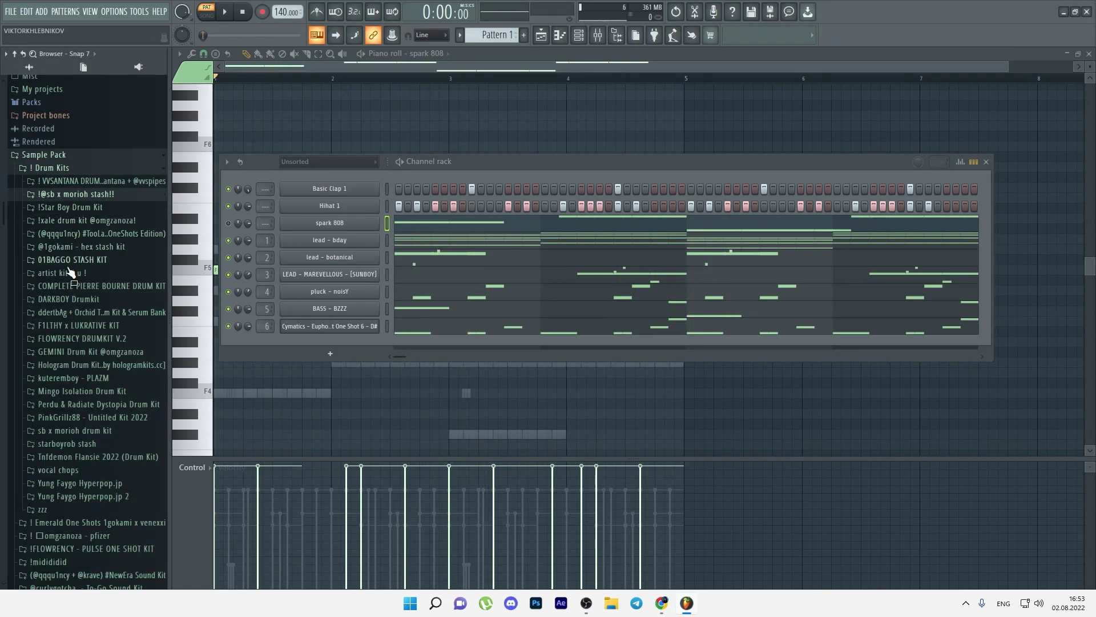
pyautogui.click(70, 210)
pyautogui.click(72, 274)
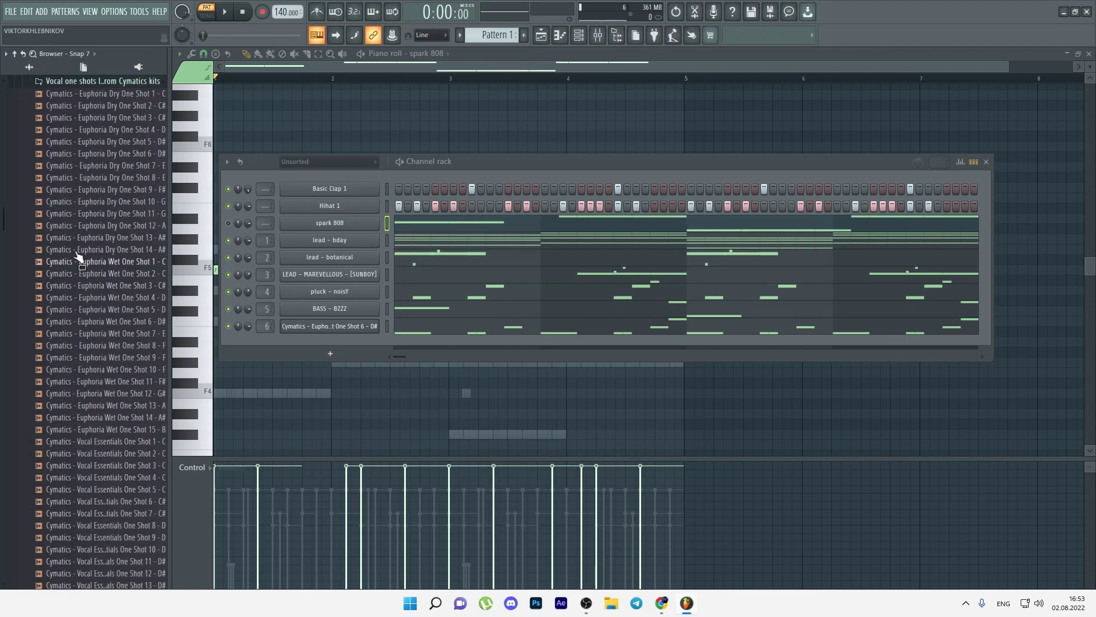
pyautogui.click(75, 261)
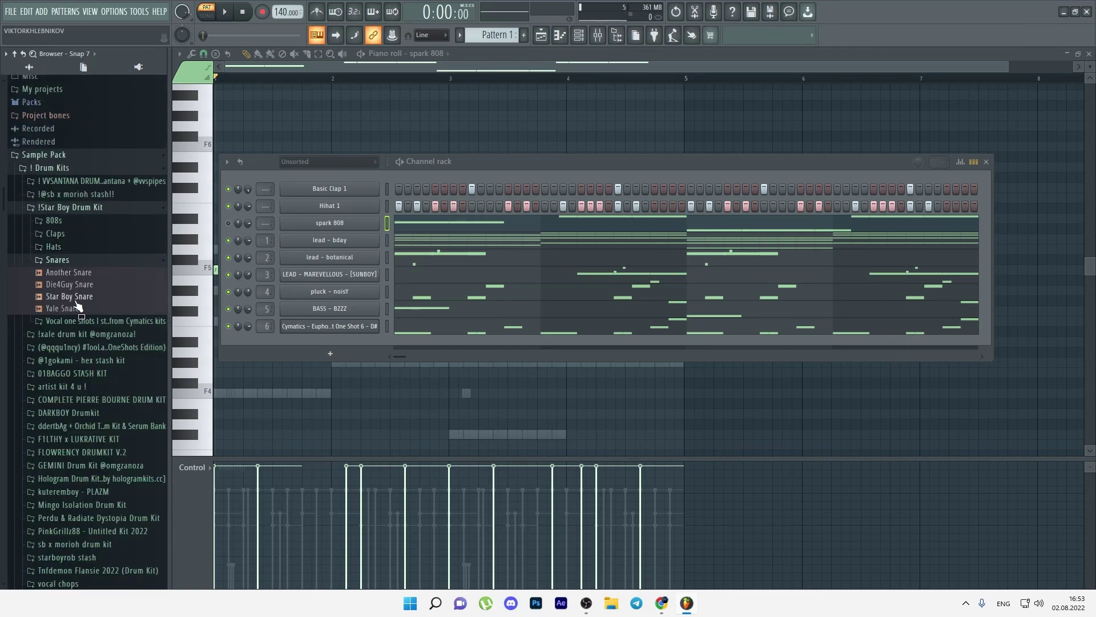
pyautogui.moveTo(357, 340); pyautogui.dragTo(358, 340)
# - Try Yale Snare hits in the first two bars and keep a single hit on step 15 of bar 1
pyautogui.click(417, 343)
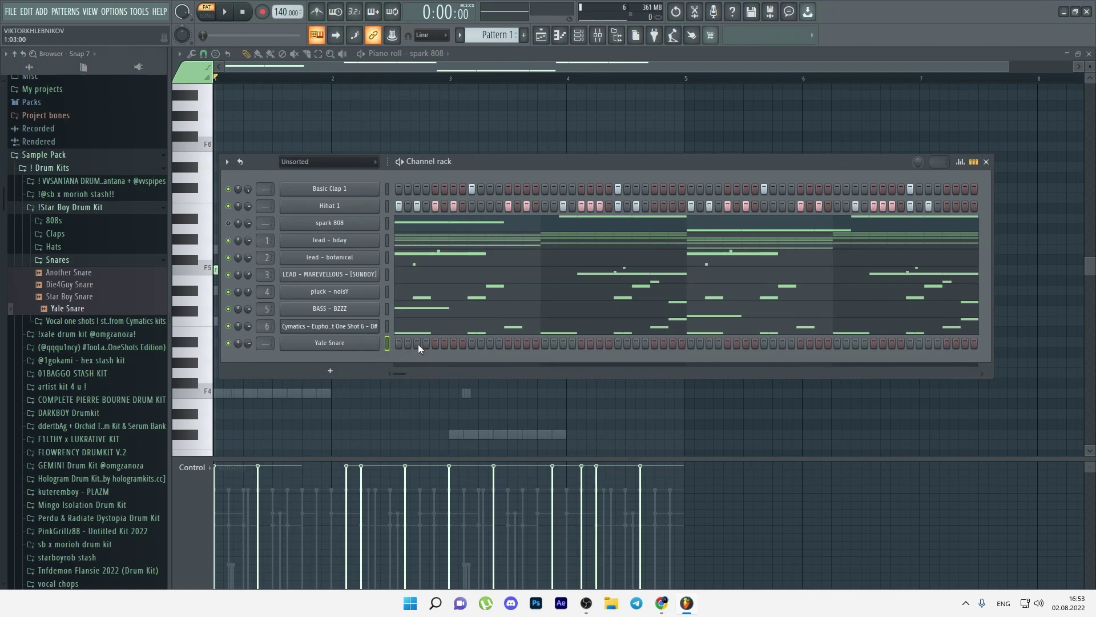
pyautogui.press('space')
pyautogui.click(445, 342)
pyautogui.rightClick(446, 341)
pyautogui.click(455, 343)
pyautogui.press('space')
pyautogui.press('space')
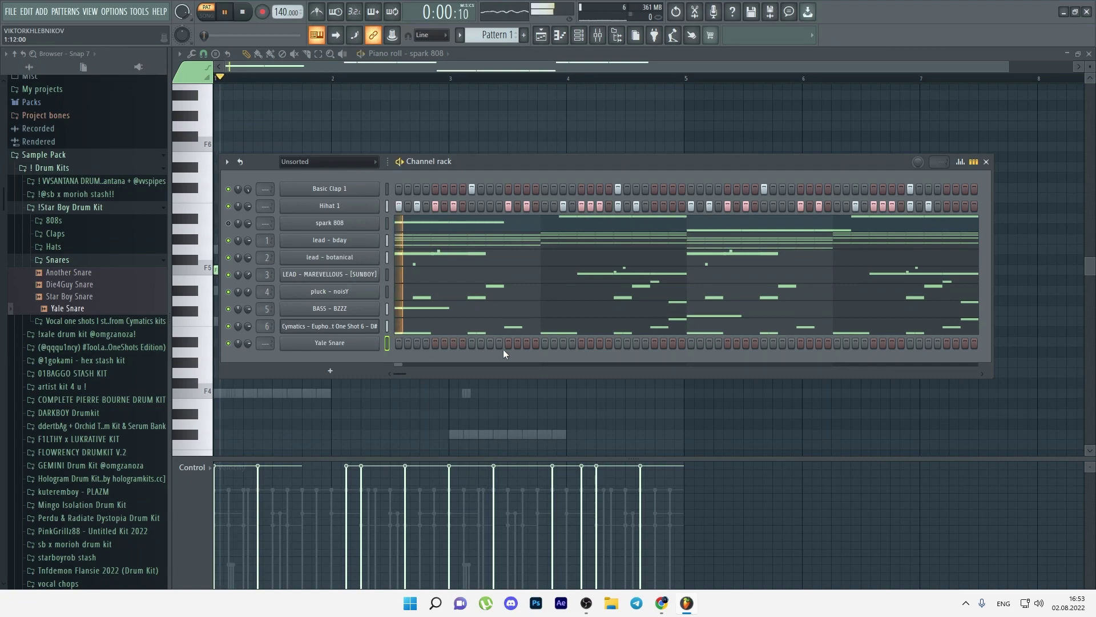
pyautogui.press('space')
pyautogui.click(563, 342)
pyautogui.press('space')
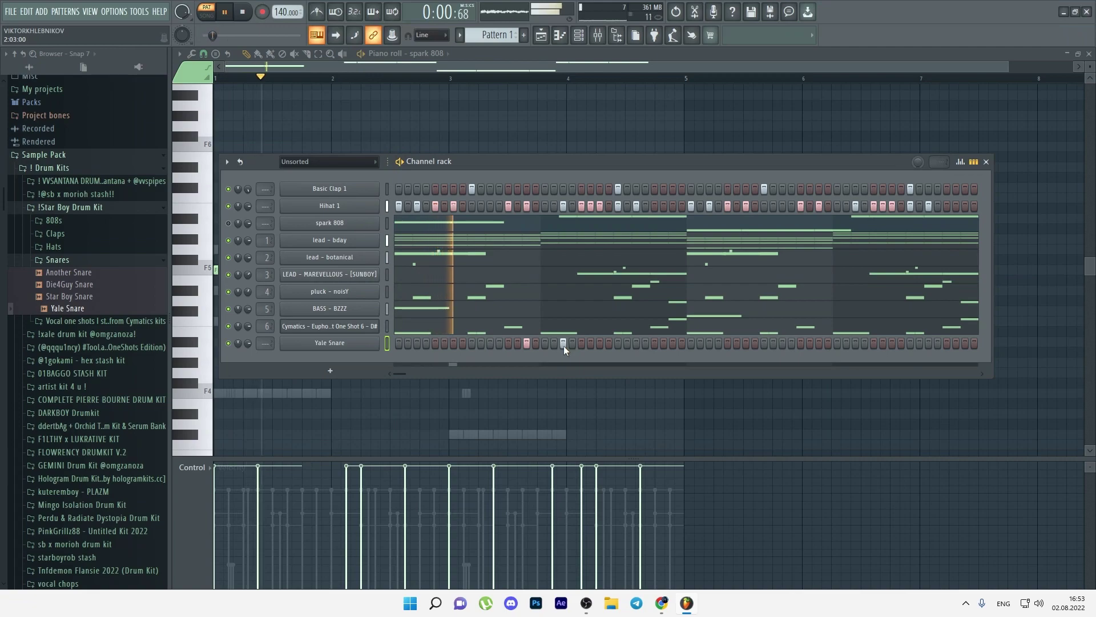
pyautogui.click(564, 342)
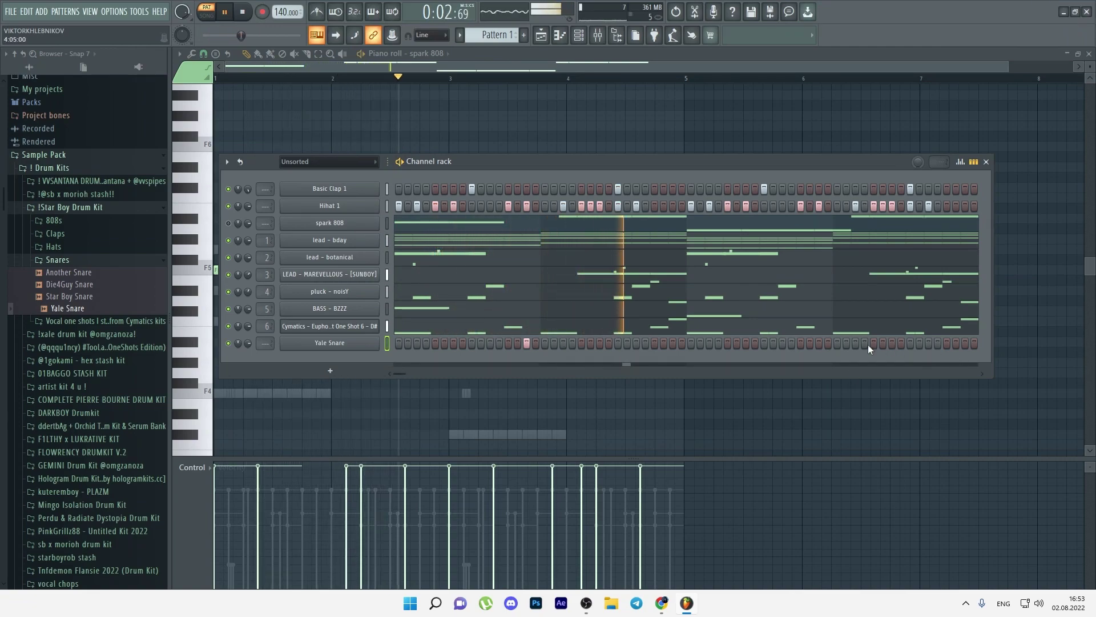
# - Add Yale Snare hits on step 15 of bar 3 and steps 14 and 15 of bar 4, and collapse the Snares folder
pyautogui.click(820, 342)
pyautogui.click(967, 345)
pyautogui.click(975, 344)
pyautogui.click(975, 343)
pyautogui.click(957, 342)
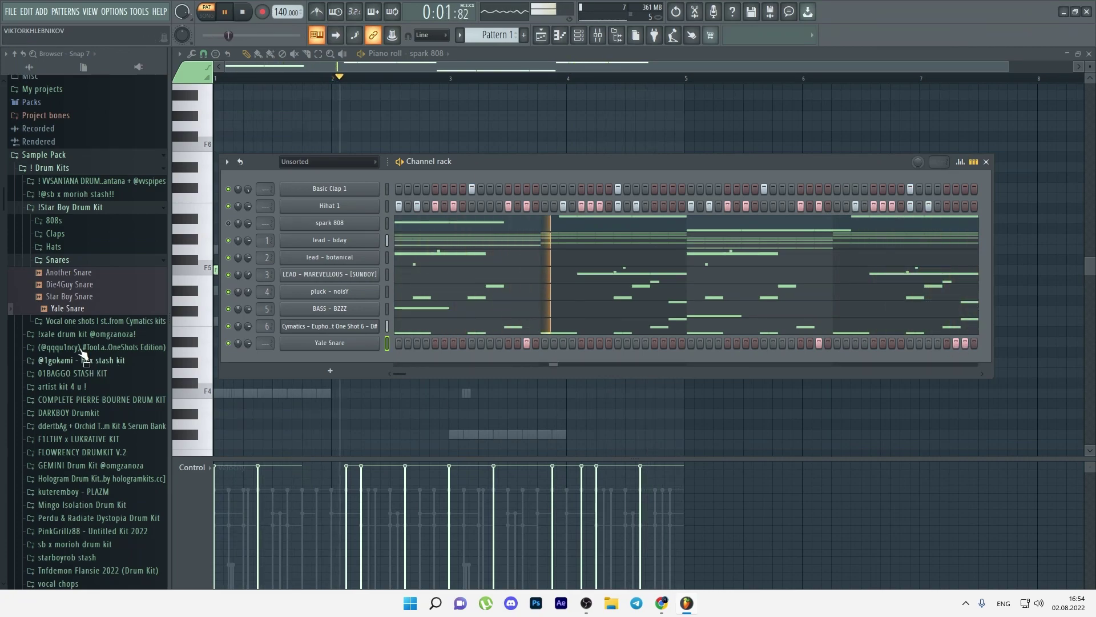
pyautogui.click(73, 261)
pyautogui.click(74, 261)
pyautogui.click(74, 261)
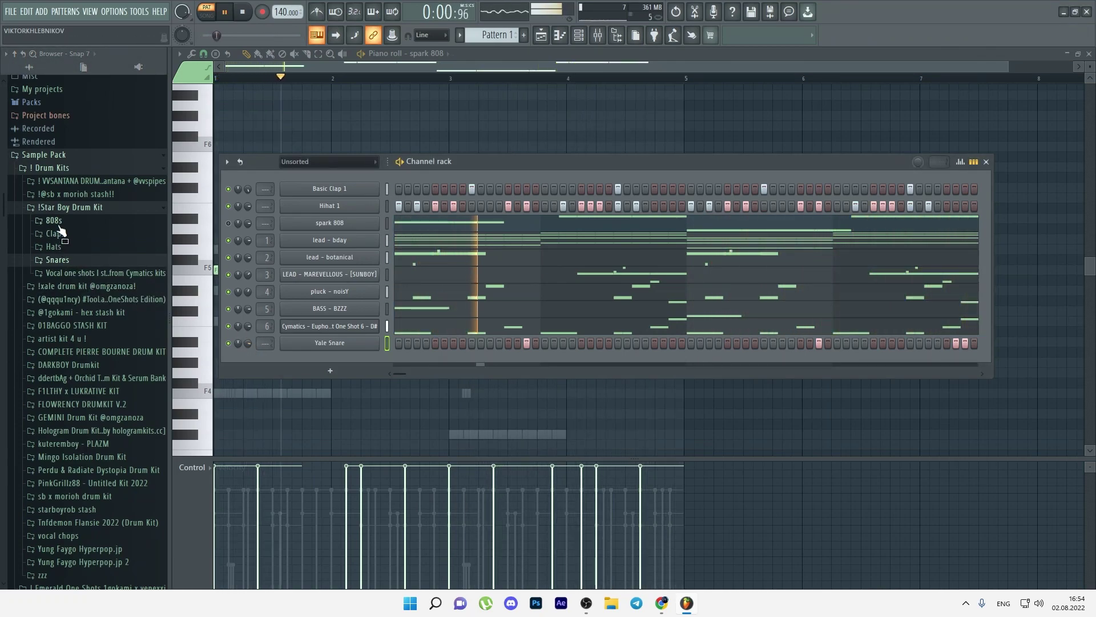
# - Add extra Basic Clap 1 hits on step 15 of bar 2 and step 13 of bar 4
pyautogui.press('space')
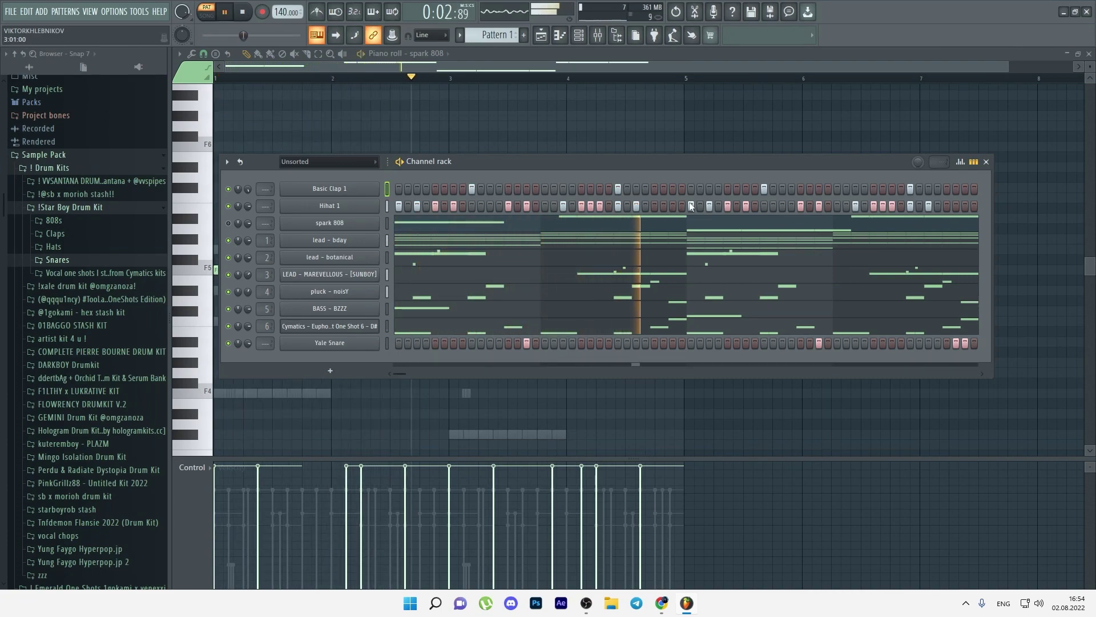
pyautogui.press('space')
pyautogui.rightClick(646, 189)
pyautogui.click(655, 188)
pyautogui.click(930, 189)
pyautogui.click(963, 188)
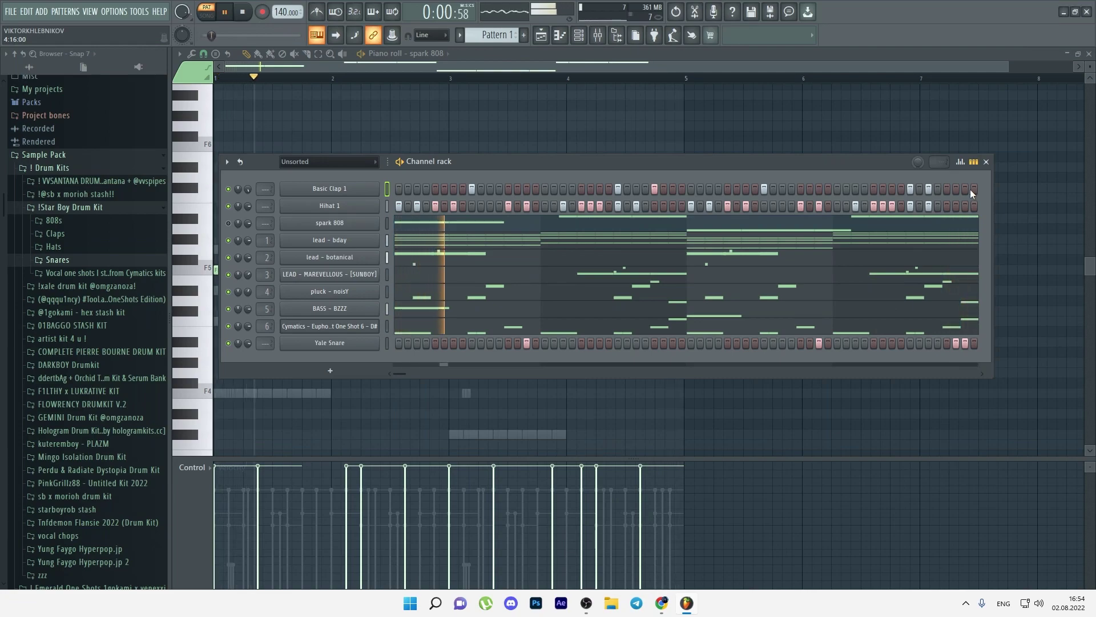
pyautogui.rightClick(928, 189)
pyautogui.click(947, 188)
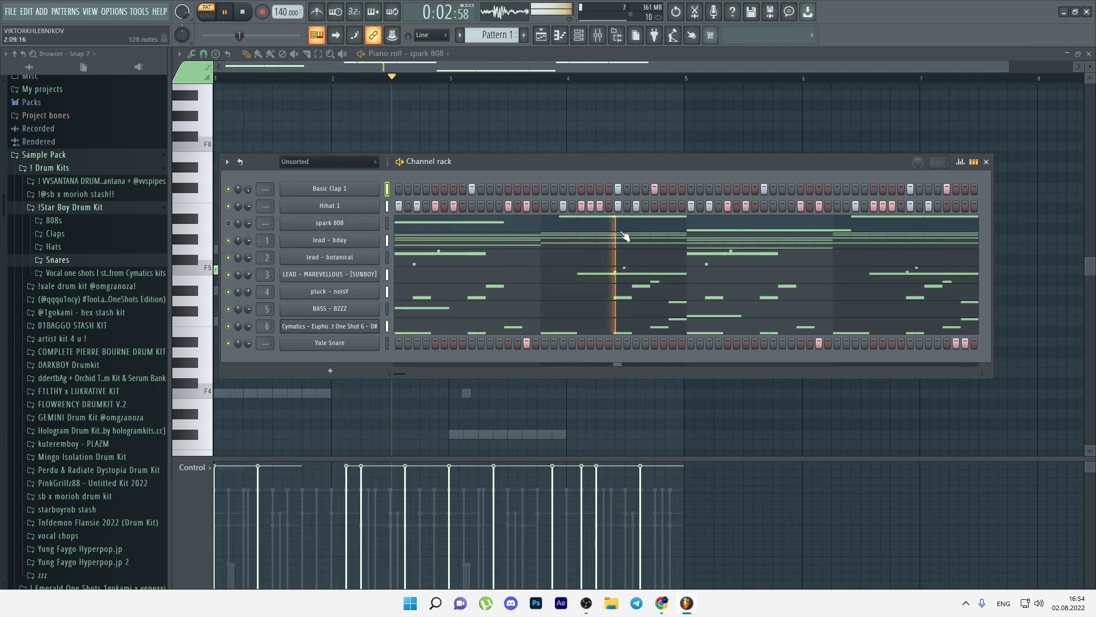
pyautogui.press('space')
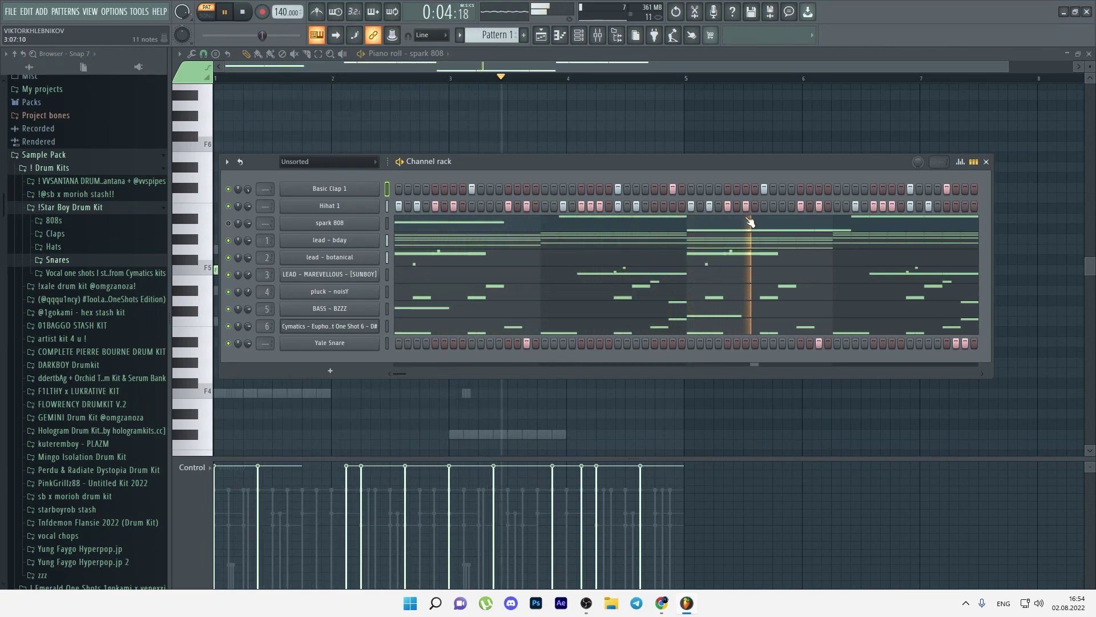
# - Clone the spark 808 channel, load the hacked my telegram 808 sample into the clone, and unmute spark 808
pyautogui.moveTo(96, 218); pyautogui.dragTo(284, 237)
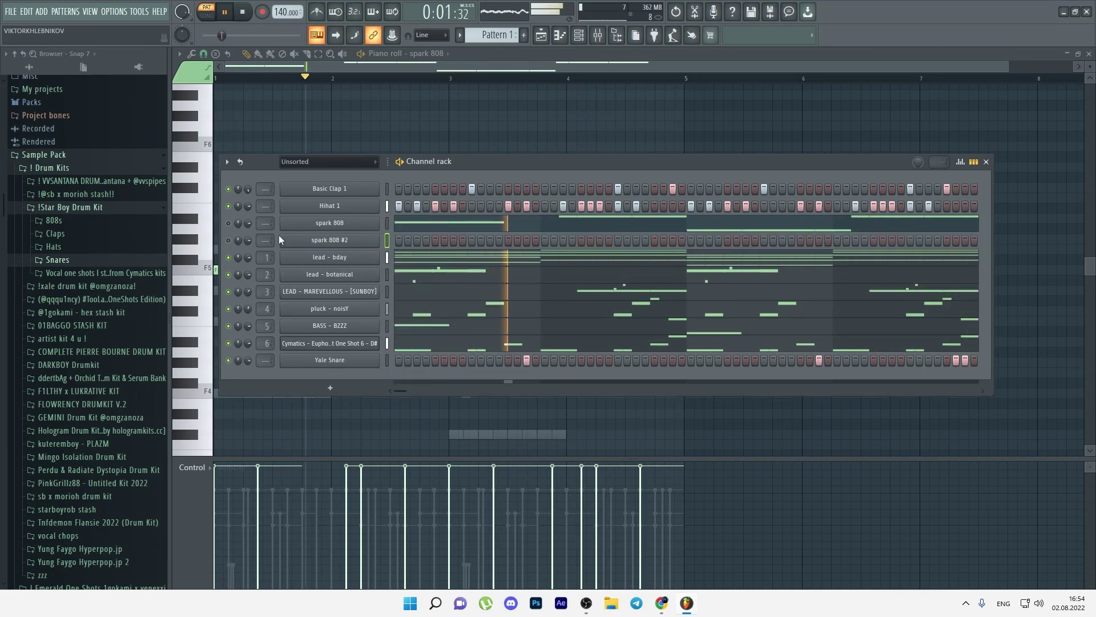
pyautogui.click(76, 194)
pyautogui.click(86, 285)
pyautogui.click(52, 207)
pyautogui.moveTo(97, 305); pyautogui.dragTo(325, 240)
pyautogui.press('space')
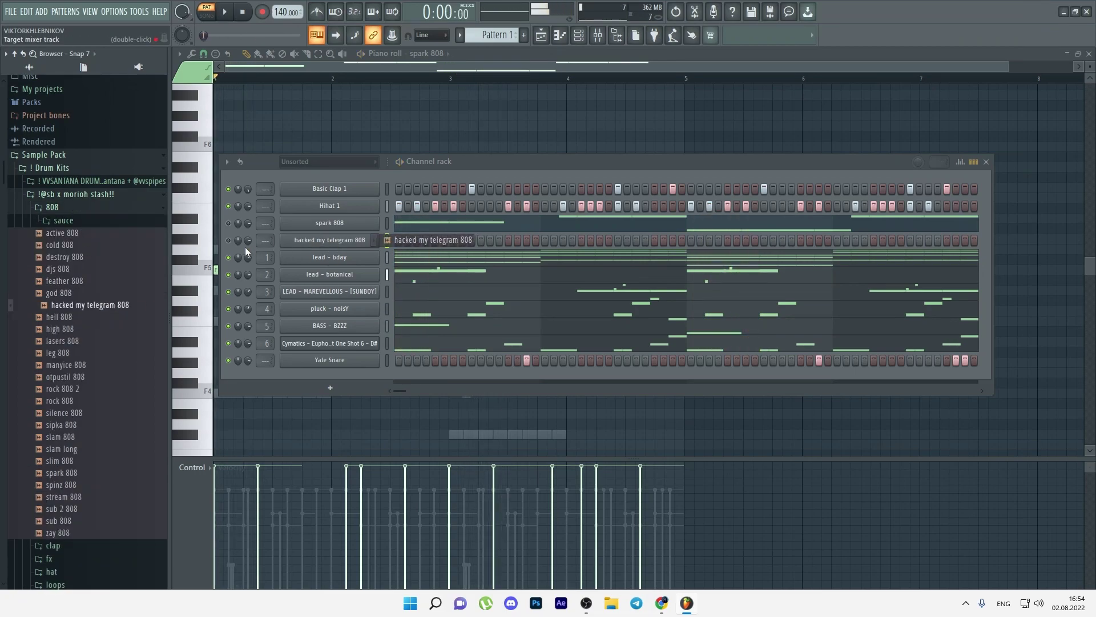
pyautogui.click(229, 223)
pyautogui.press('space')
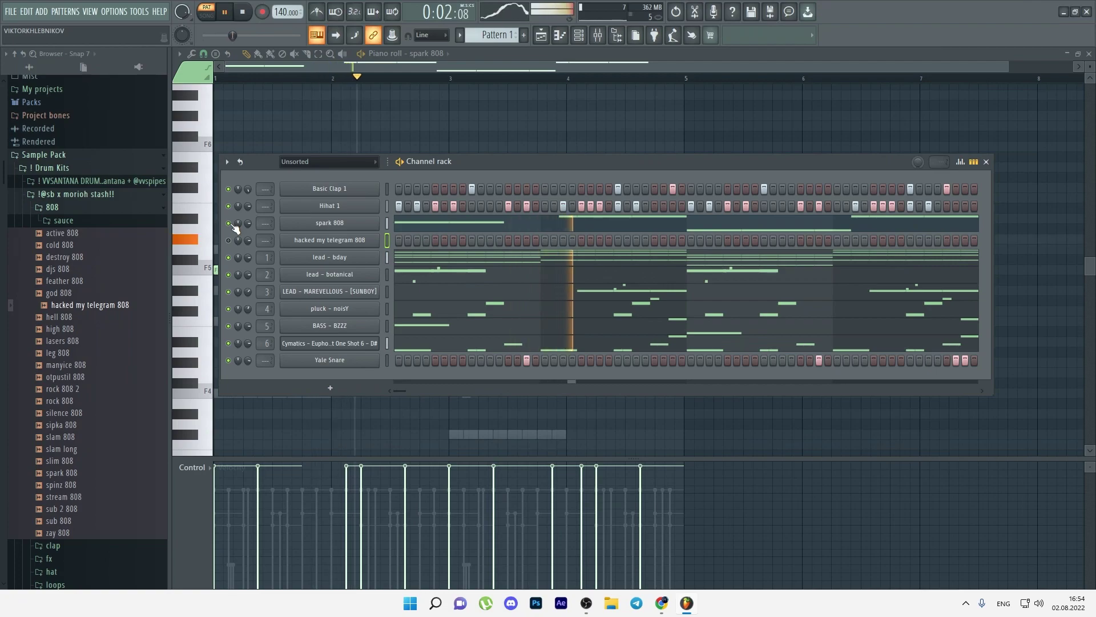
# - Cut the six G#5 notes in bars 2 and 4 from spark 808's piano roll
pyautogui.press('space')
pyautogui.click(482, 227)
pyautogui.click(480, 227)
pyautogui.moveTo(360, 224); pyautogui.dragTo(437, 262)
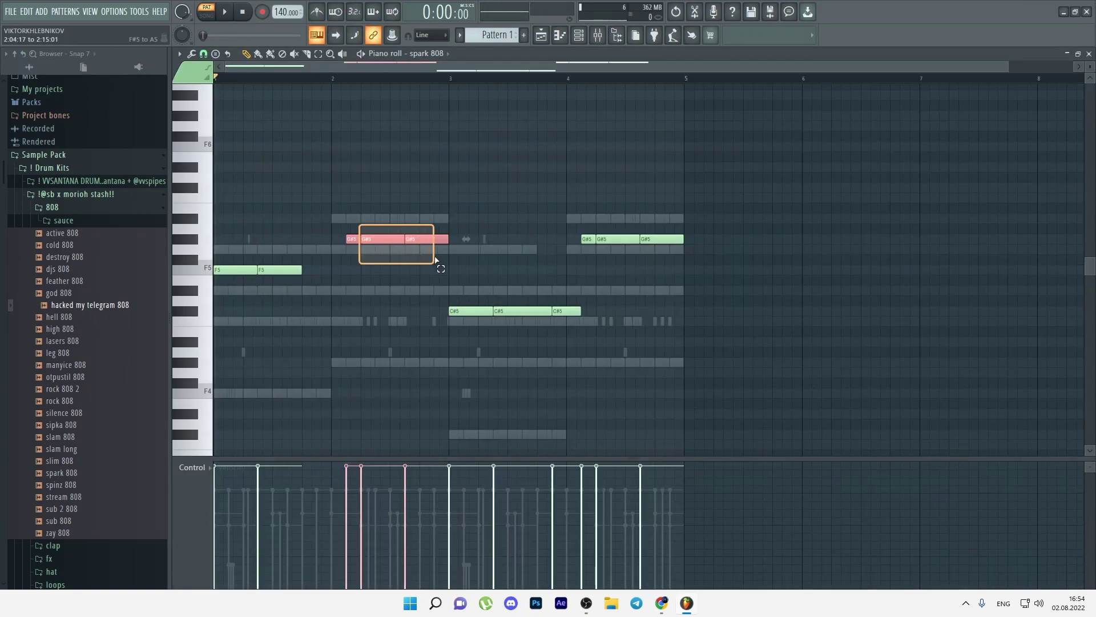
pyautogui.moveTo(569, 204); pyautogui.dragTo(644, 245)
pyautogui.hotkey('ctrl', 'z')
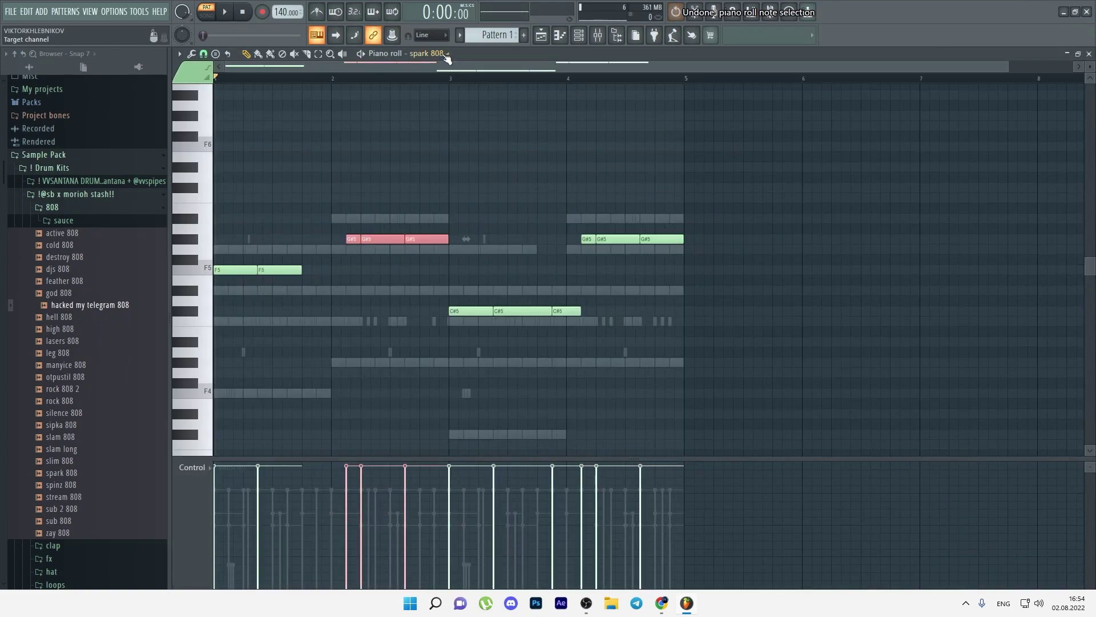
pyautogui.moveTo(559, 185); pyautogui.dragTo(685, 264)
pyautogui.moveTo(334, 193); pyautogui.dragTo(439, 286)
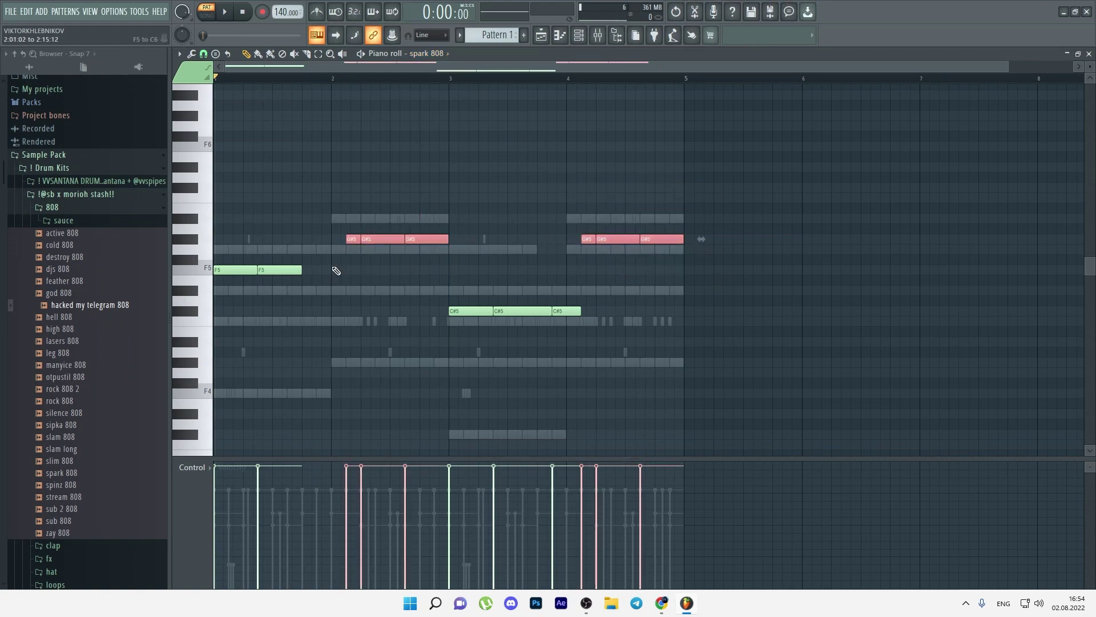
pyautogui.press('Delete')
# - Paste the six G#5 notes into the piano roll of hacked my telegram 808 and play the pattern
pyautogui.click(412, 54)
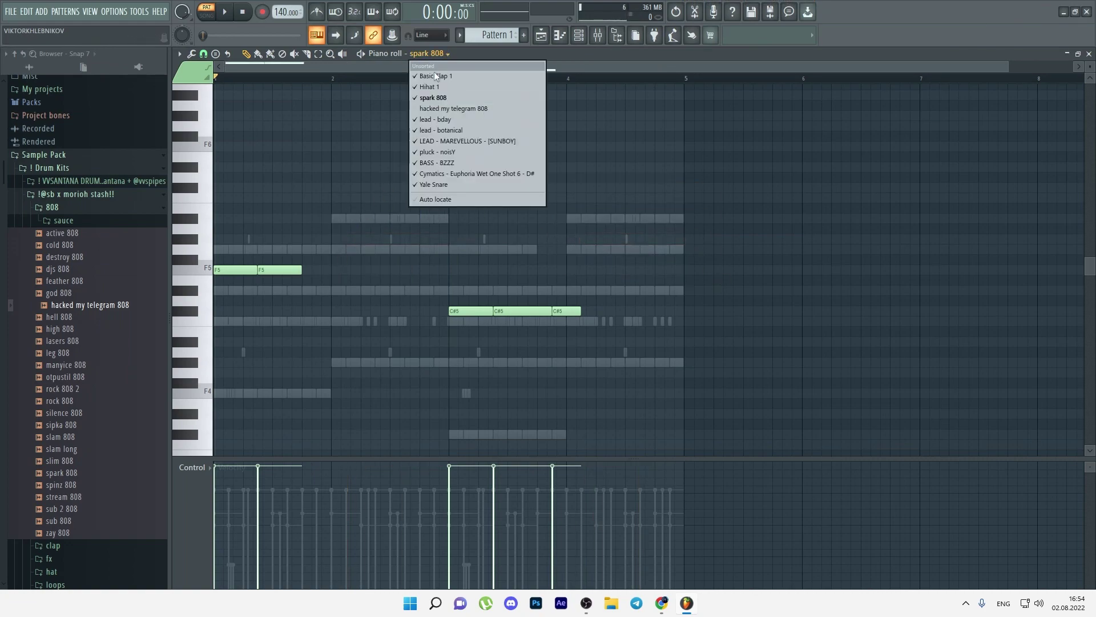
pyautogui.click(446, 106)
pyautogui.moveTo(654, 241); pyautogui.dragTo(665, 242)
pyautogui.press('space')
pyautogui.hotkey('ctrl', 'd')
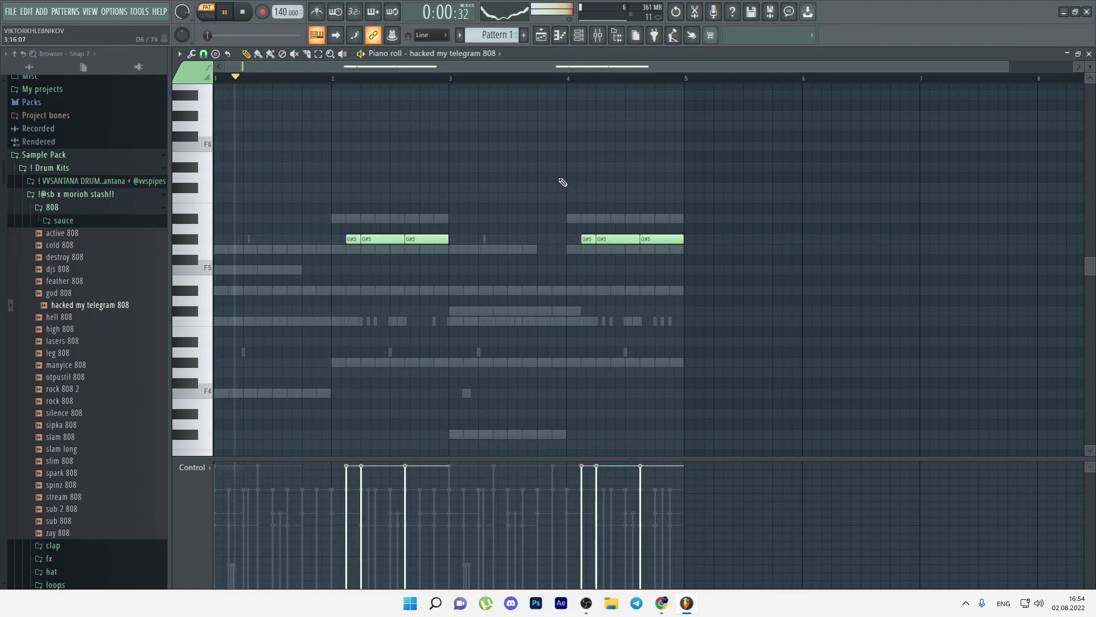
# - Lower the velocity of all hacked my telegram 808 notes slightly
pyautogui.hotkey('ctrl', 'a')
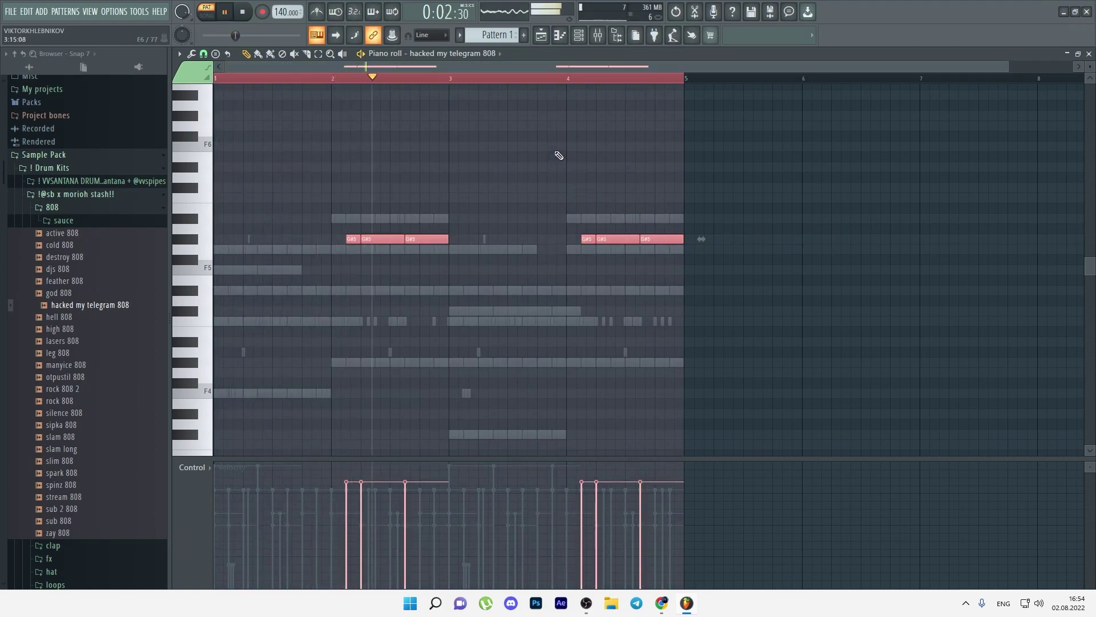
pyautogui.press('F6')
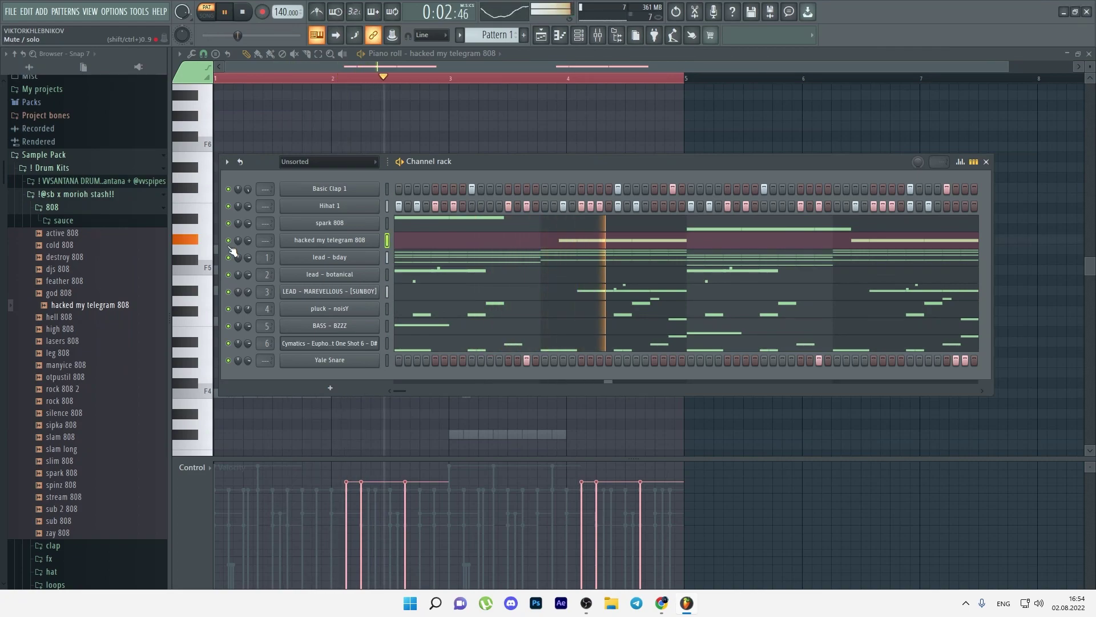
pyautogui.rightClick(448, 101)
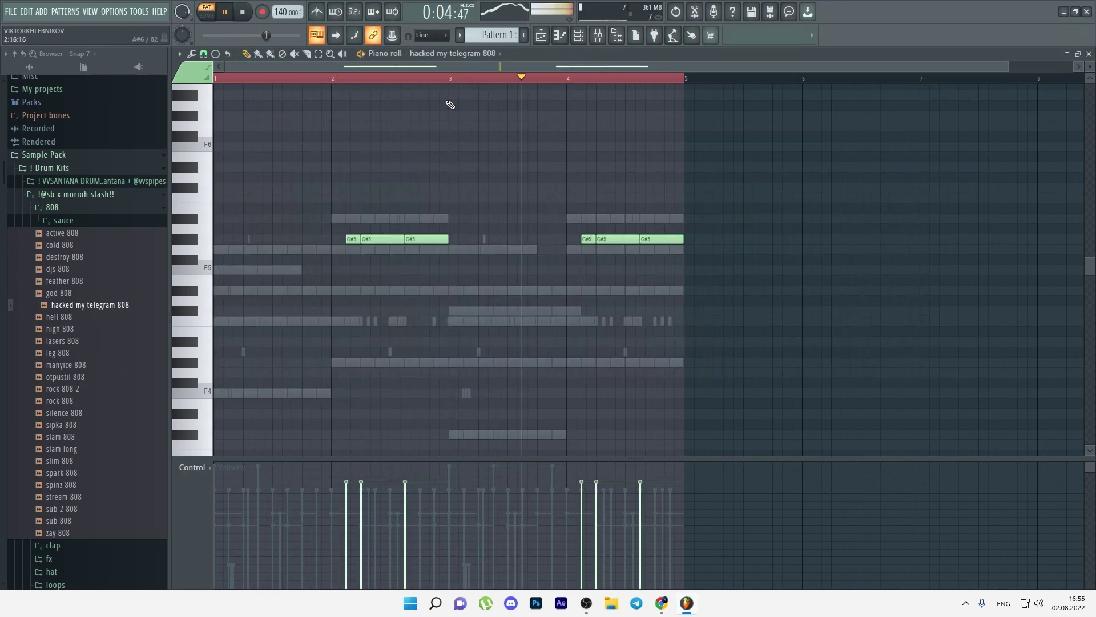
# - Try the six hacked my telegram 808 notes one octave lower at G#4
pyautogui.hotkey('ctrl', 'Down')
pyautogui.press('space')
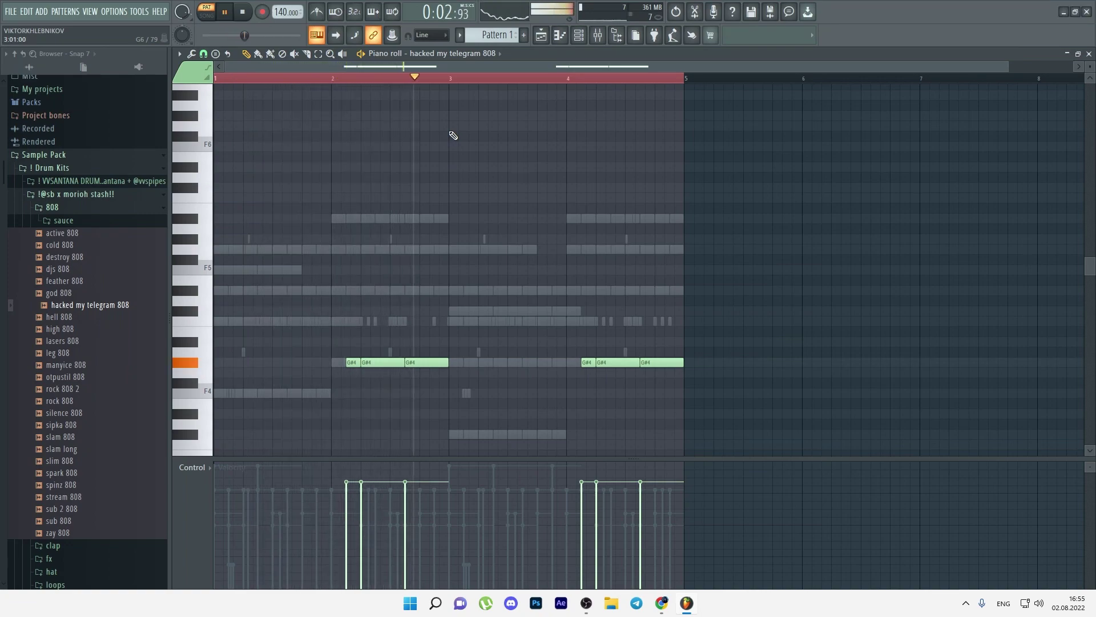
pyautogui.press('space')
pyautogui.scroll(1, 450, 132)
pyautogui.press('space')
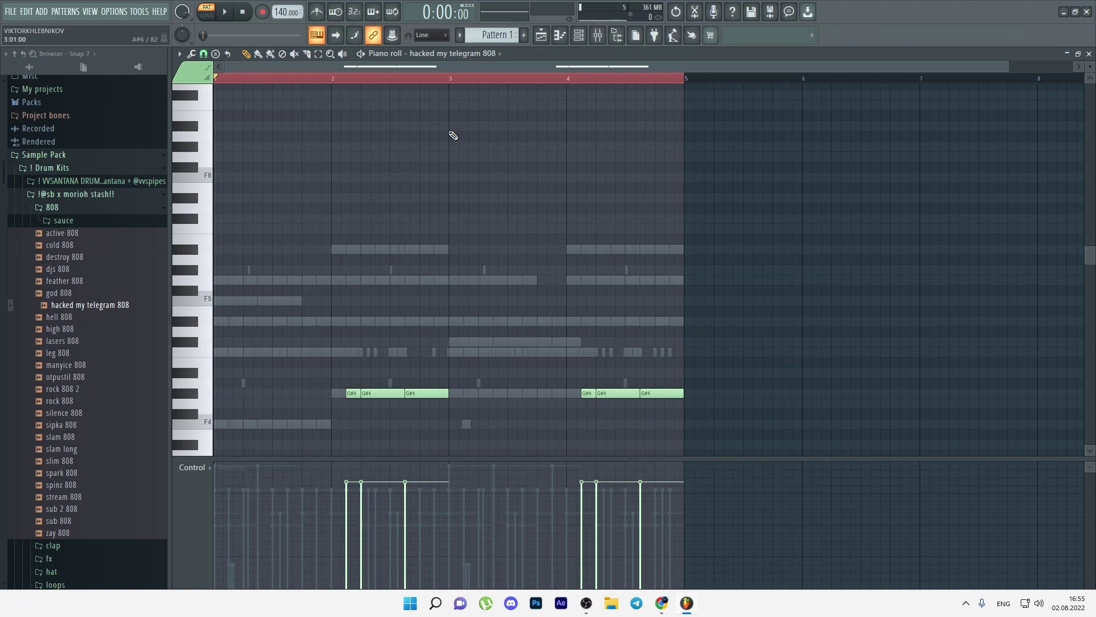
pyautogui.click(458, 84)
pyautogui.hotkey('ctrl', 'Up')
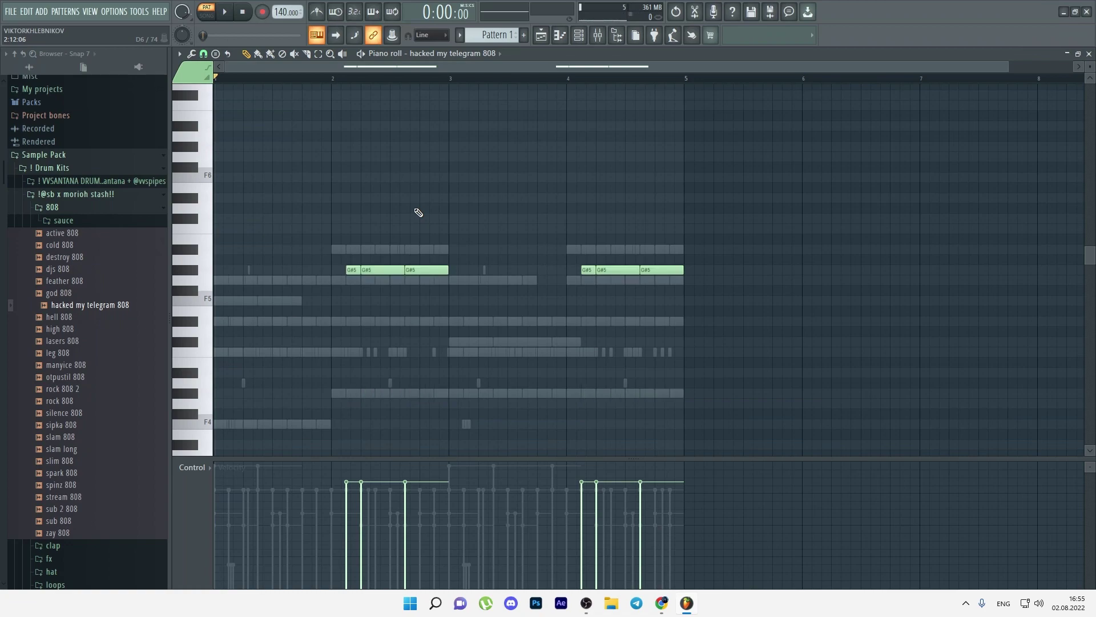
# - Raise the velocity of all hacked my telegram 808 notes slightly
pyautogui.hotkey('ctrl', 'a')
pyautogui.scroll(2, 550, 115)
pyautogui.hotkey('ctrl', 'd')
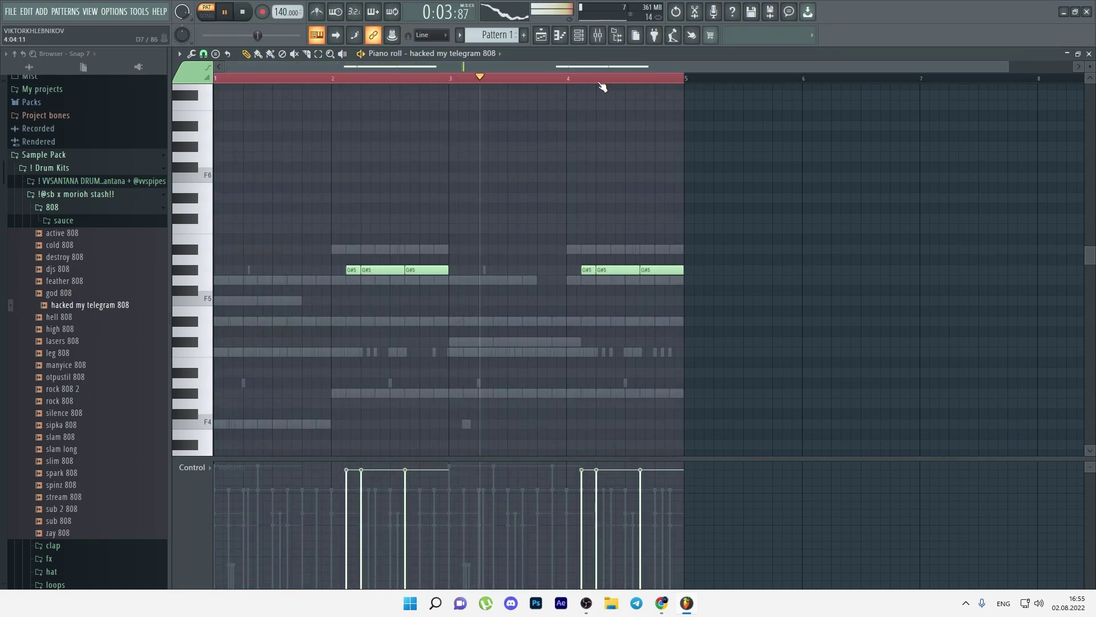
# - Replace the hacked my telegram 808 sample with Meds 808 2 from !Star Boy Drum Kit and listen to its notes
pyautogui.click(581, 35)
pyautogui.click(80, 207)
pyautogui.click(80, 194)
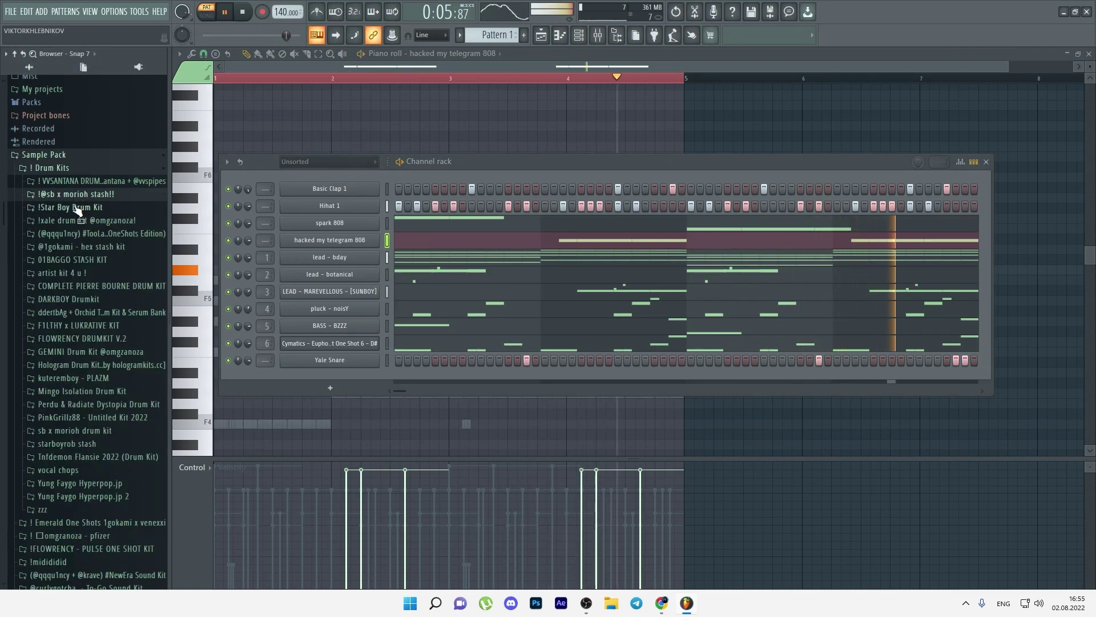
pyautogui.press('space')
pyautogui.click(74, 211)
pyautogui.press('space')
pyautogui.click(71, 221)
pyautogui.press('space')
pyautogui.click(86, 304)
pyautogui.middleClick(87, 307)
pyautogui.press('space')
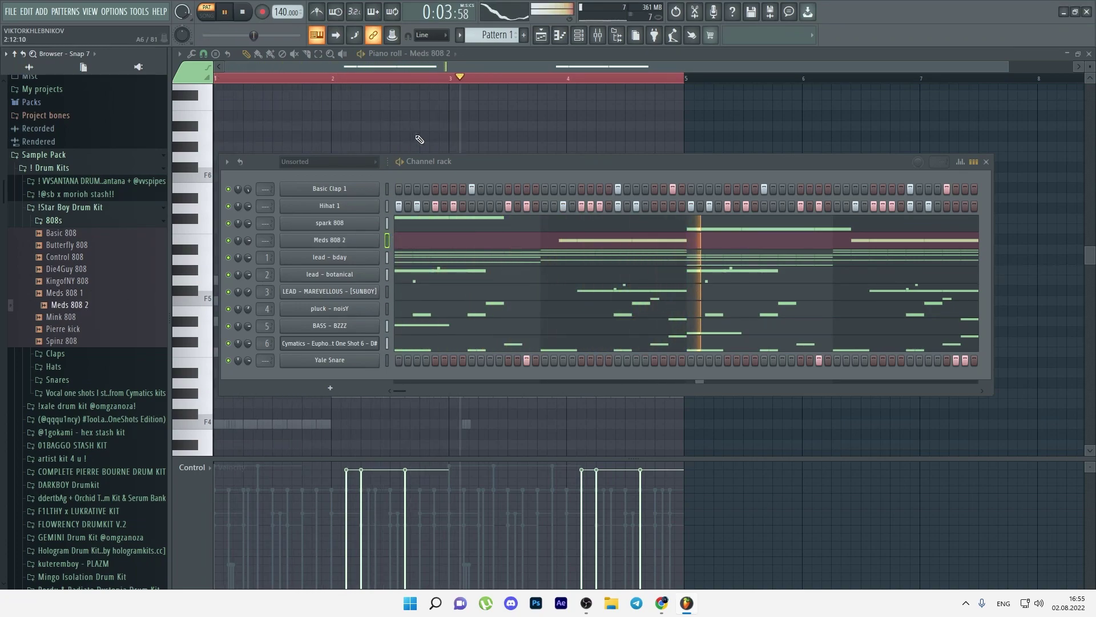
pyautogui.press('F6')
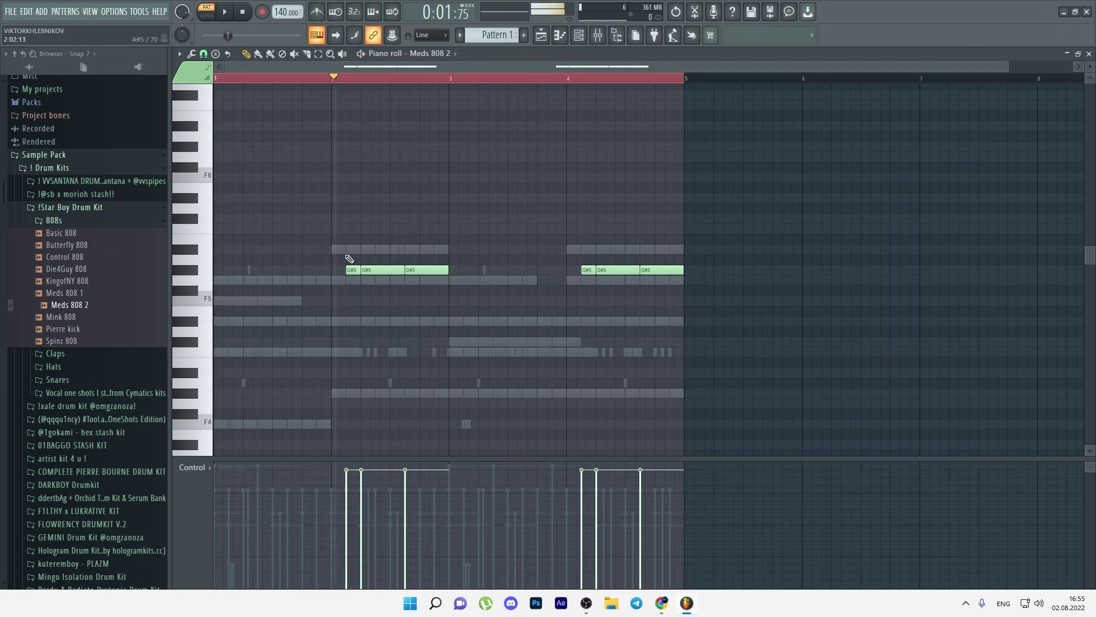
pyautogui.press('space')
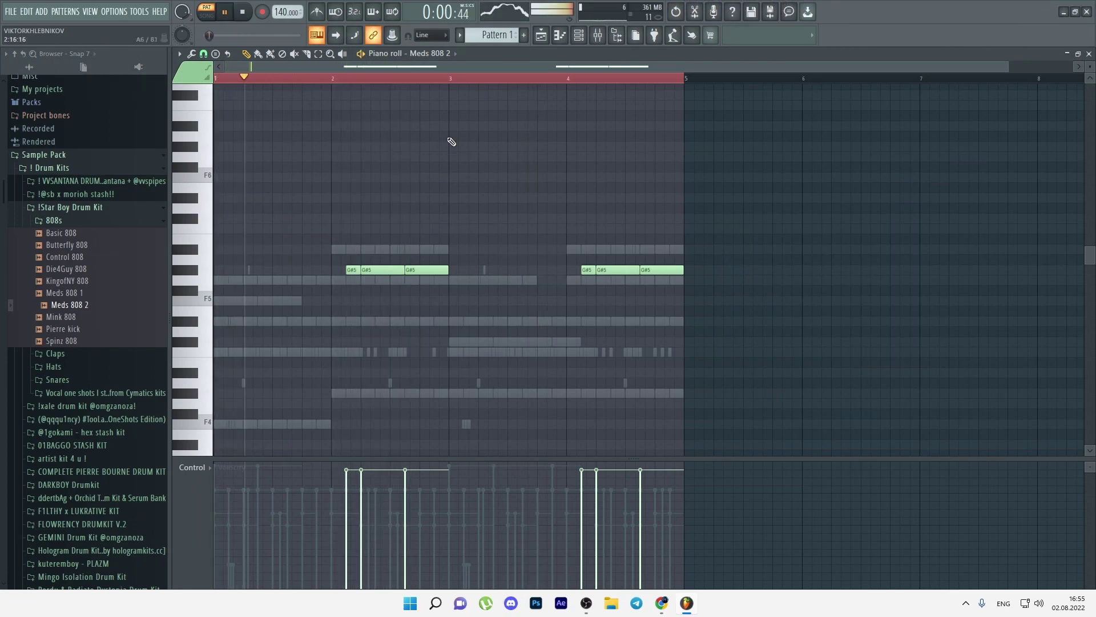
# - Replace the sample of the 808 channel above Meds 808 2 with Basic 808 and open its notes
pyautogui.press('F6')
pyautogui.moveTo(76, 237); pyautogui.dragTo(328, 226)
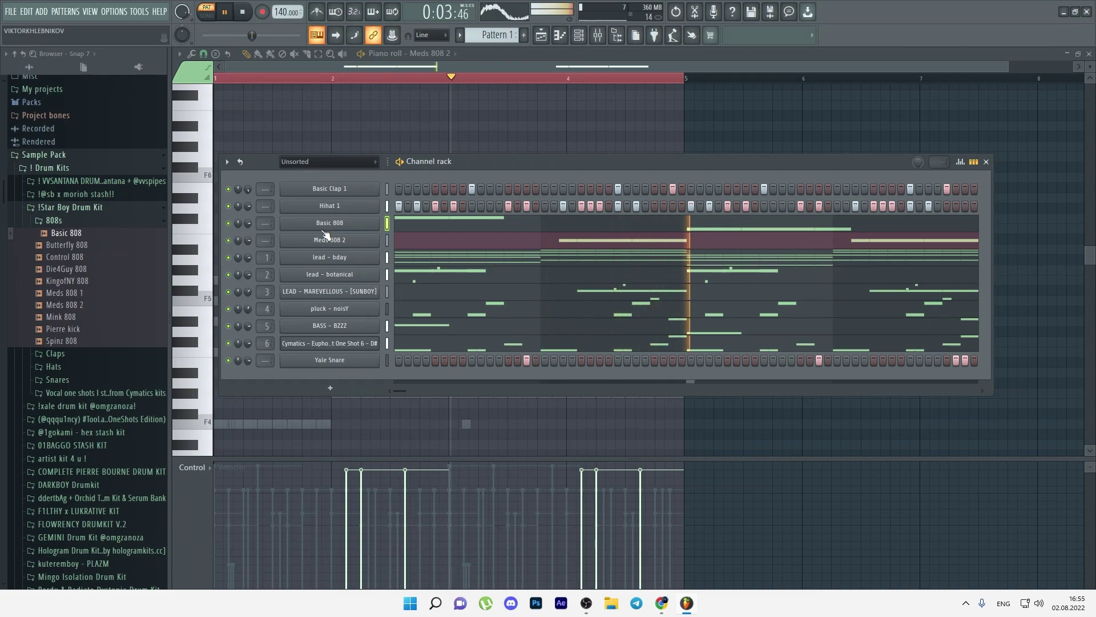
pyautogui.click(80, 224)
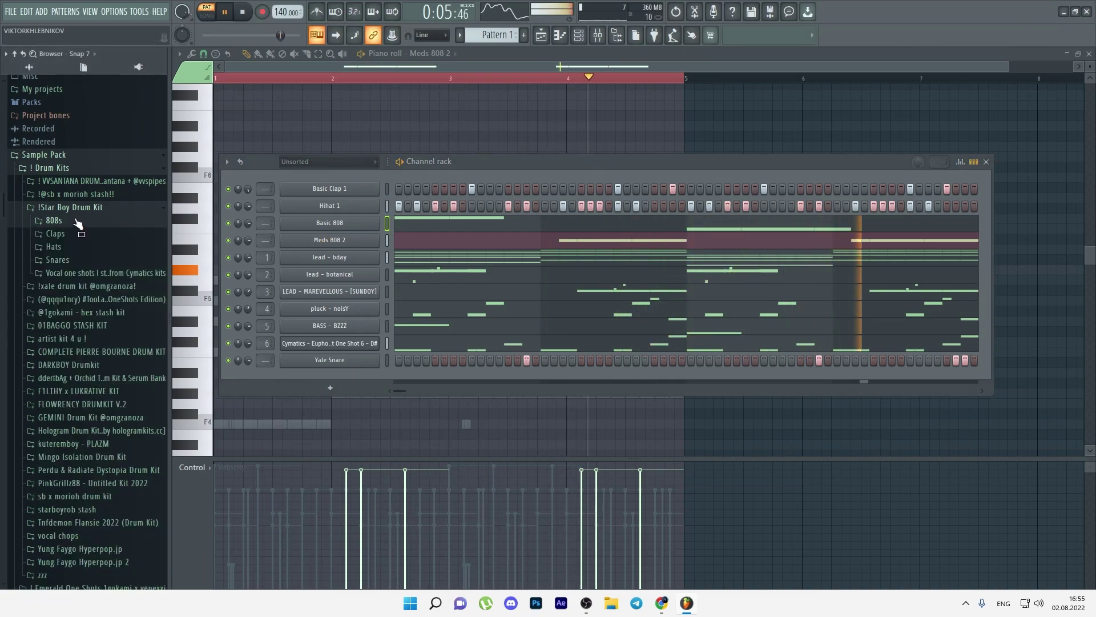
pyautogui.click(77, 209)
pyautogui.click(465, 227)
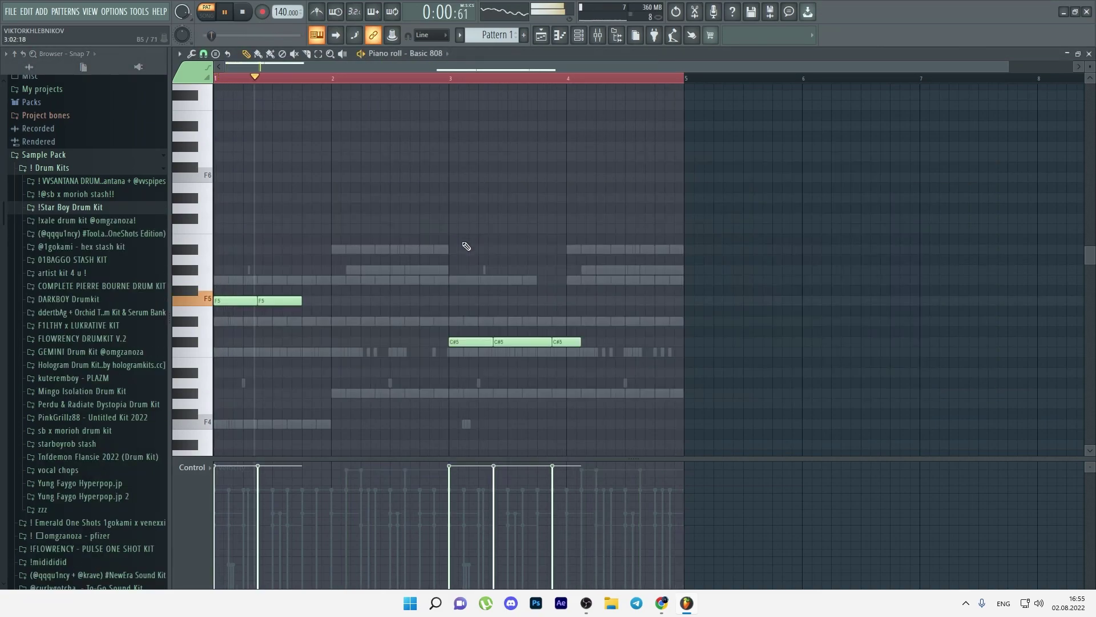
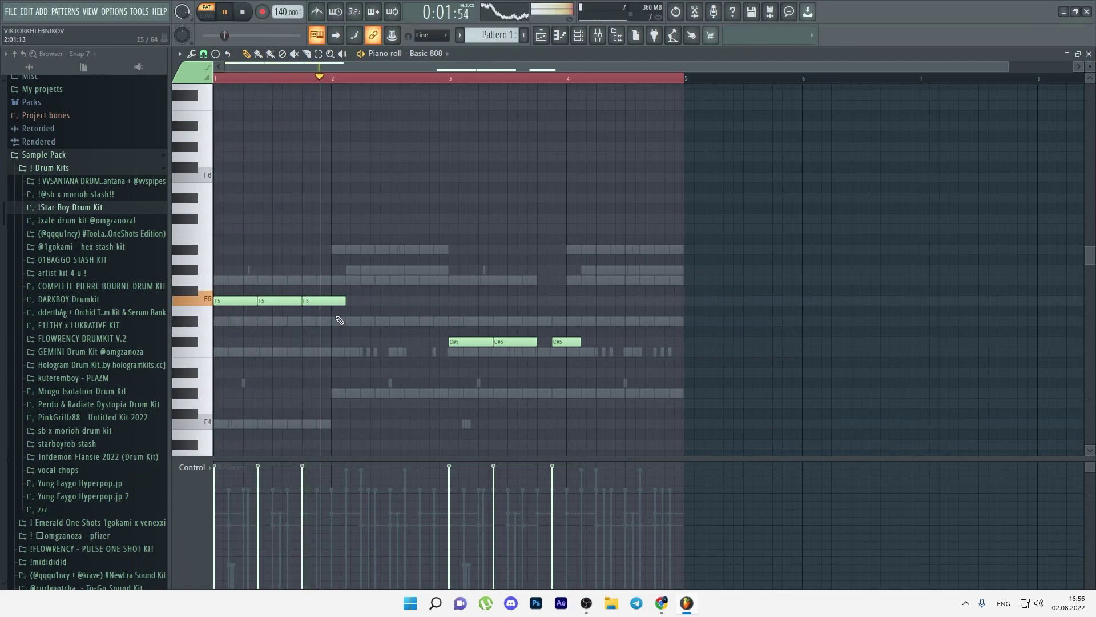
# - Try a short third F5 note late in bar 1 of the Basic 808 pattern, then remove it
pyautogui.press('space')
pyautogui.rightClick(331, 303)
pyautogui.keyDown('ctrl'); pyautogui.scroll(3, 336, 311); pyautogui.keyUp('ctrl')
pyautogui.click(317, 301)
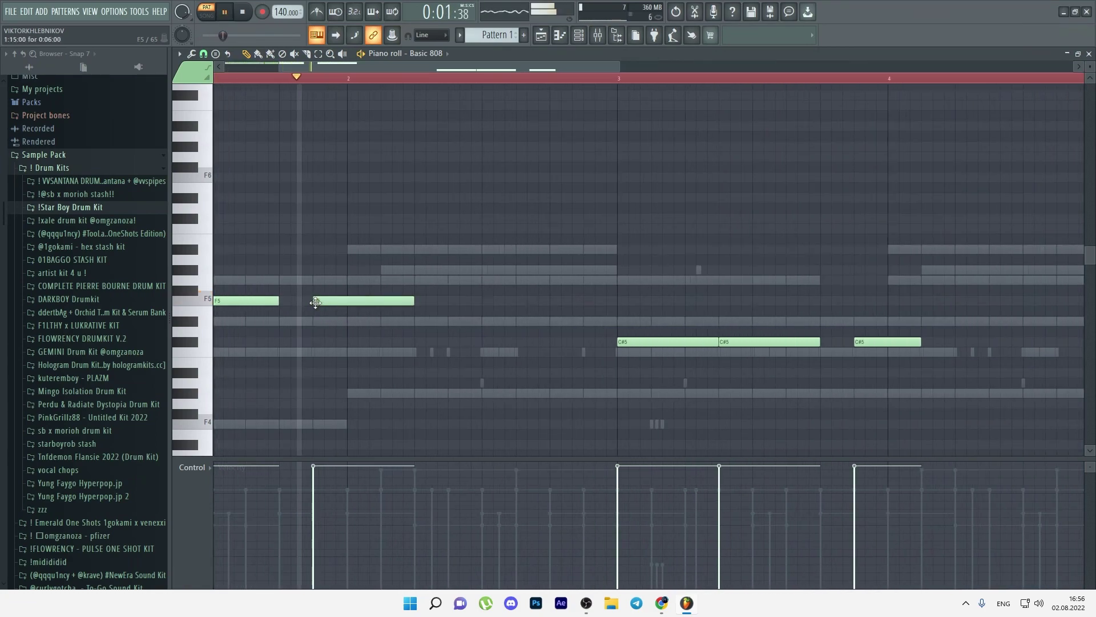
pyautogui.moveTo(413, 298); pyautogui.dragTo(379, 297)
pyautogui.keyDown('ctrl'); pyautogui.scroll(-3, 345, 108); pyautogui.keyUp('ctrl')
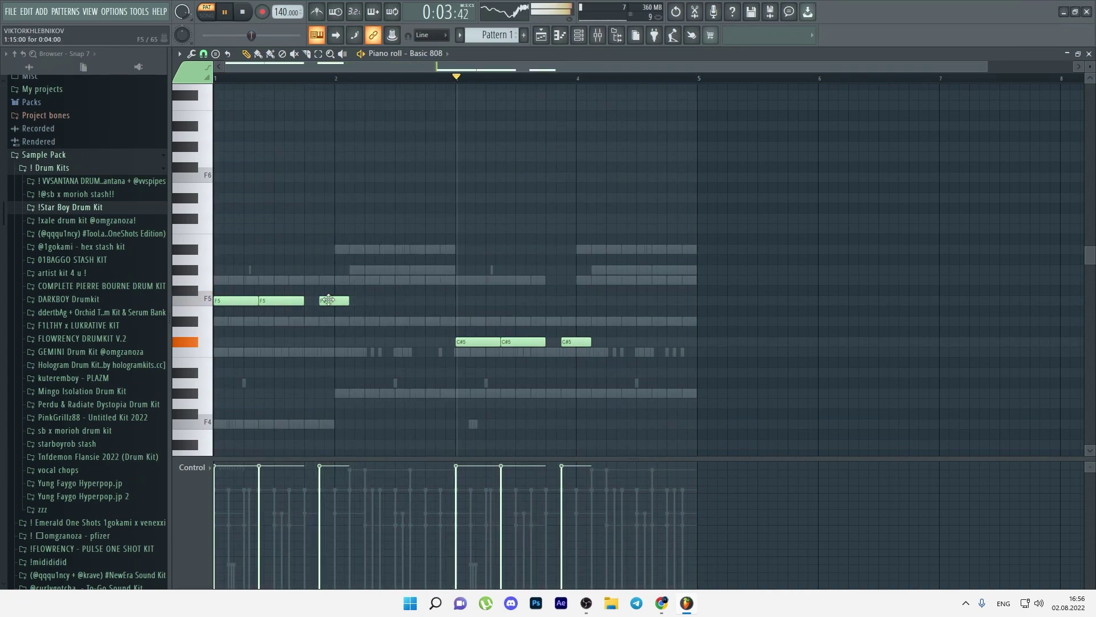
pyautogui.rightClick(328, 300)
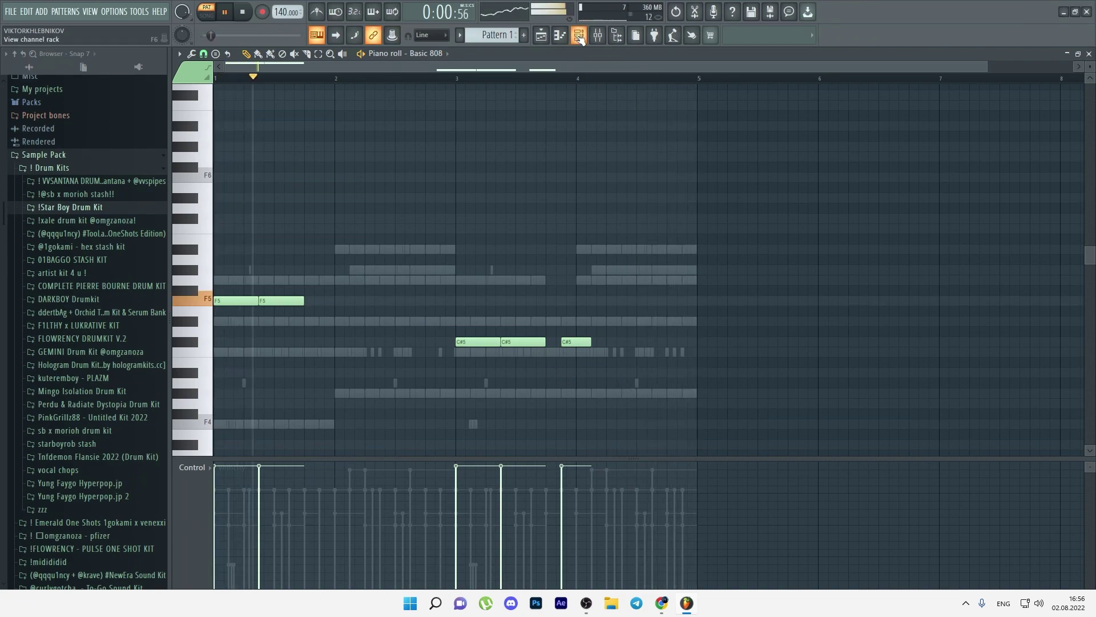
# - Shorten the second bar 4 note of Meds 808 2 and add one-step G#5 notes at 4:09 and 4:10
pyautogui.press('F6')
pyautogui.click(432, 244)
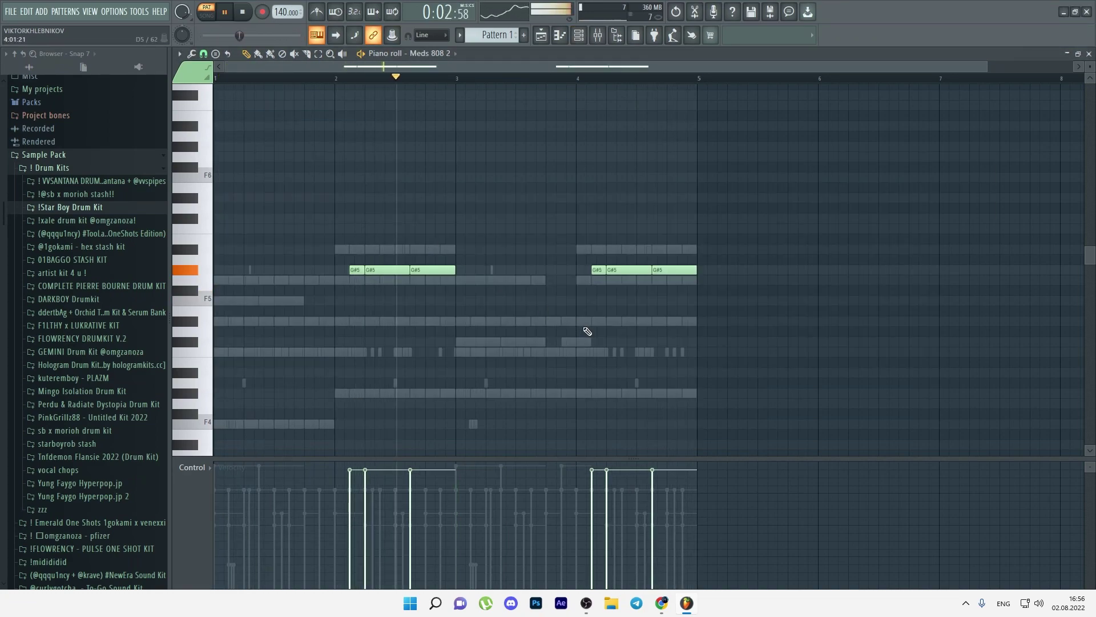
pyautogui.scroll(3, 620, 338)
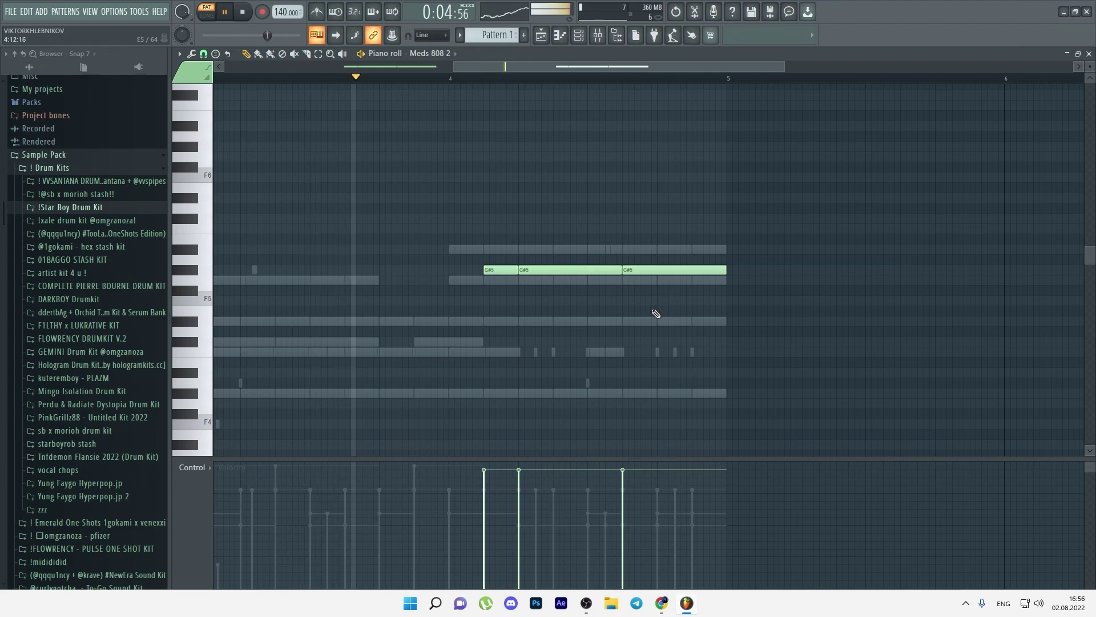
pyautogui.press('space')
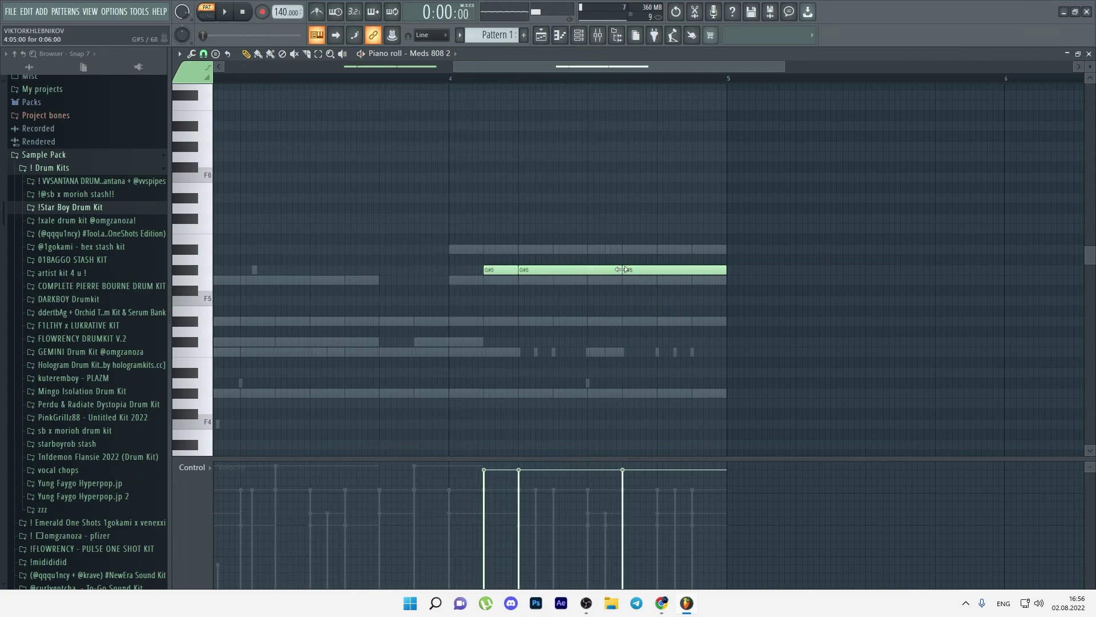
pyautogui.click(449, 78)
pyautogui.press('space')
pyautogui.press('space')
pyautogui.scroll(1, 706, 281)
pyautogui.scroll(1, 706, 286)
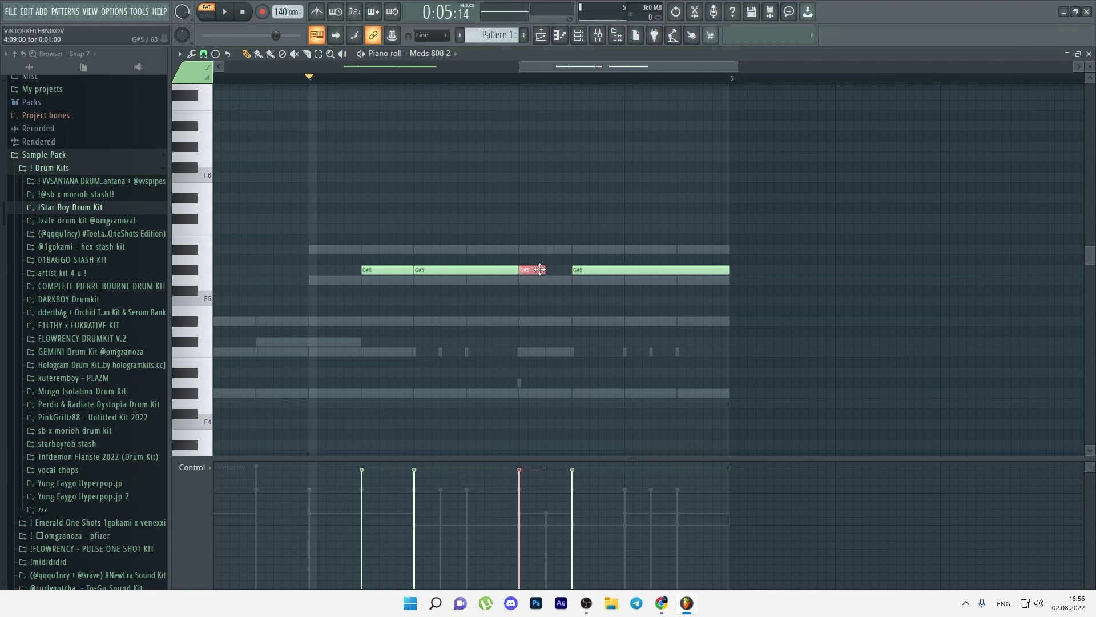
pyautogui.hotkey('ctrl', 'b')
pyautogui.press('space')
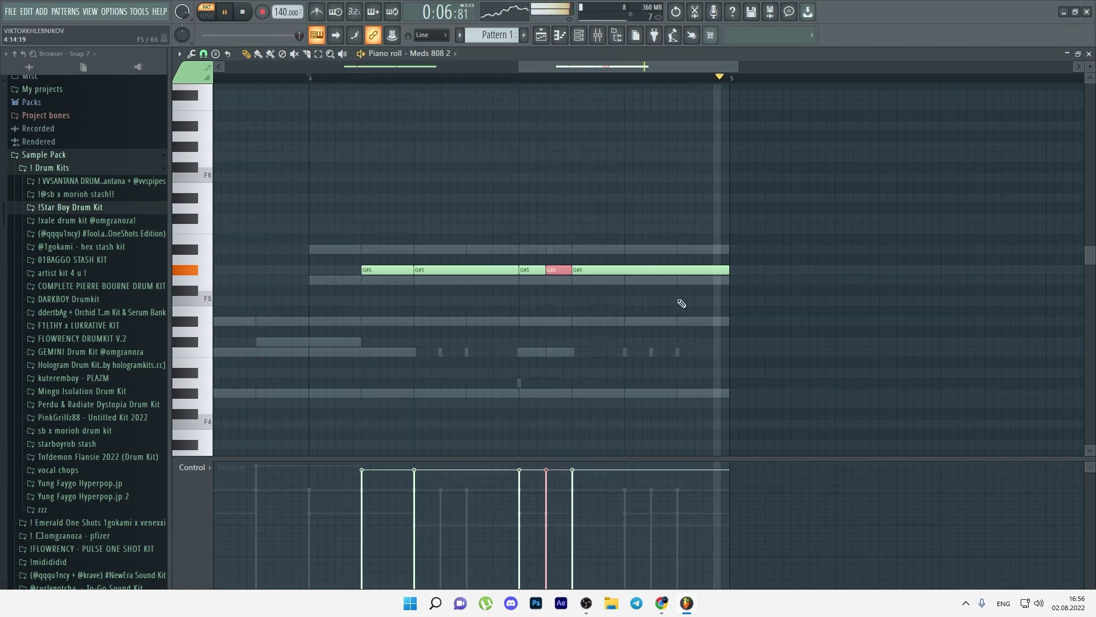
# - Shorten the last bar 4 note of Meds 808 2 and add a two-step G#5 note at 4:15
pyautogui.moveTo(729, 270)
pyautogui.mouseDown()
pyautogui.moveTo(668, 272)
pyautogui.moveTo(730, 278)
pyautogui.mouseUp()
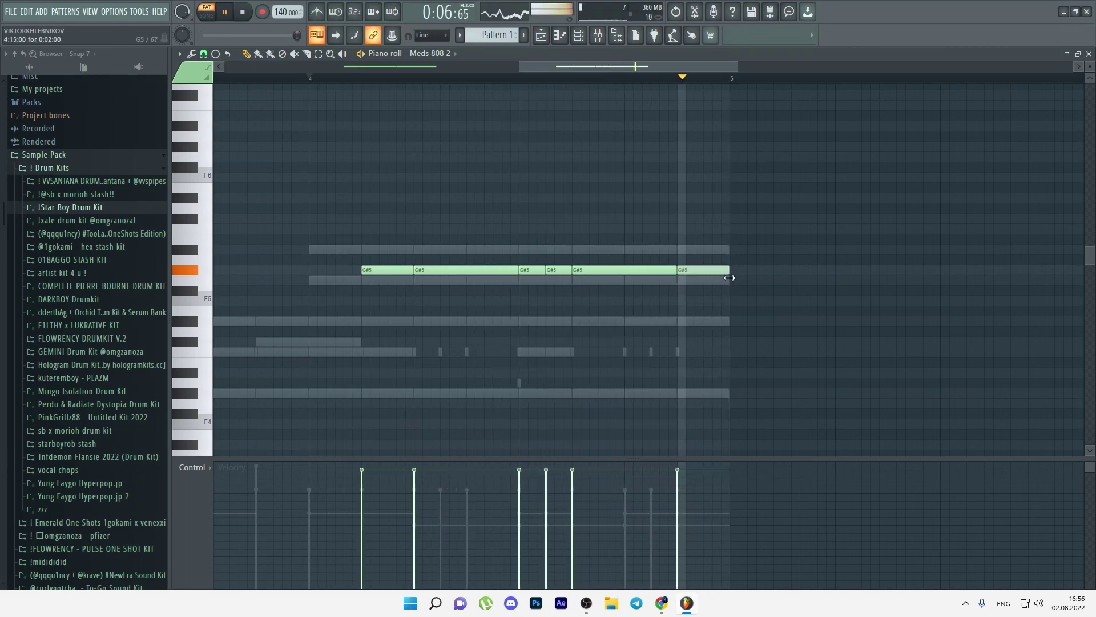
pyautogui.scroll(-3, 486, 185)
pyautogui.press('space')
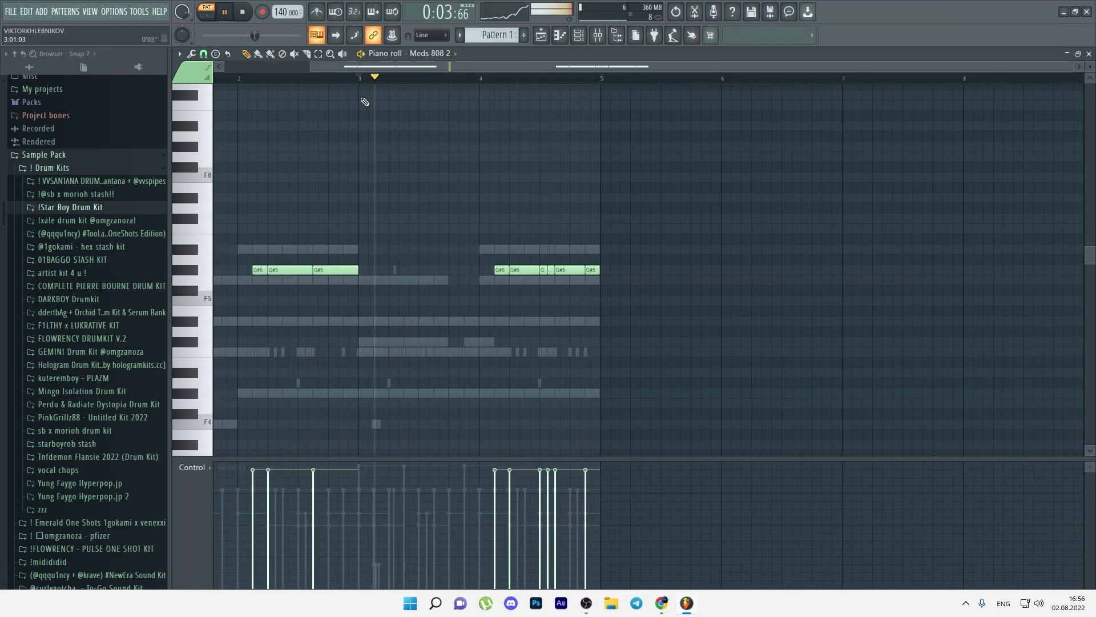
# - Shift the final Meds 808 2 note to 4:13 and apply legato so the two phrases end at bars 3 and 5
pyautogui.scroll(4, 528, 213)
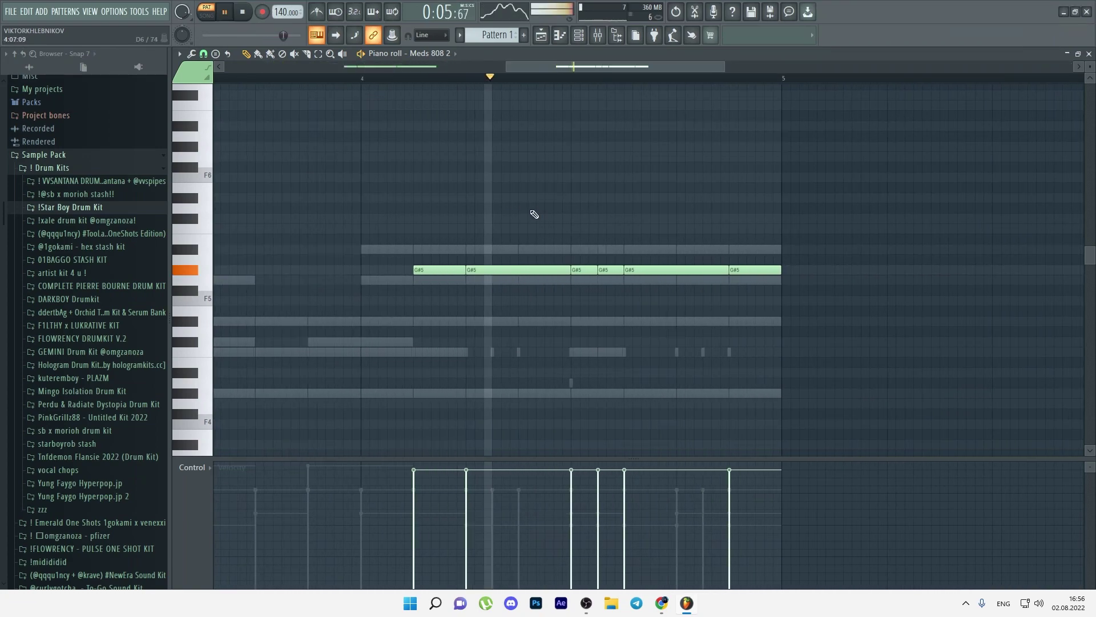
pyautogui.press('space')
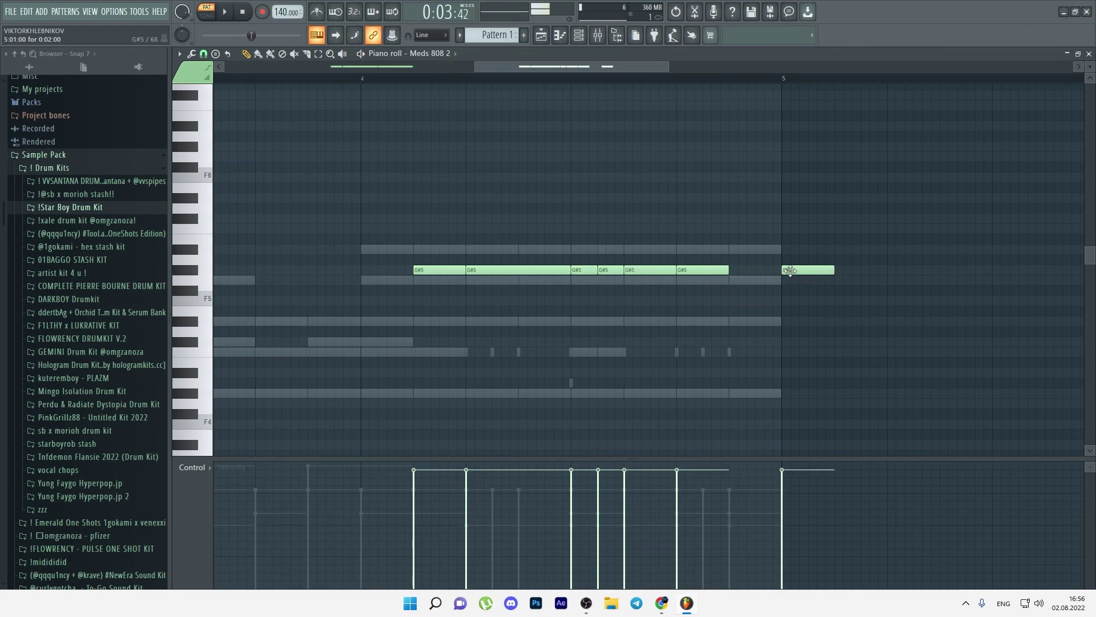
pyautogui.hotkey('ctrl', 'l')
pyautogui.keyDown('ctrl'); pyautogui.rightClick(809, 276); pyautogui.keyUp('ctrl')
pyautogui.keyDown('ctrl'); pyautogui.rightClick(790, 286); pyautogui.keyUp('ctrl')
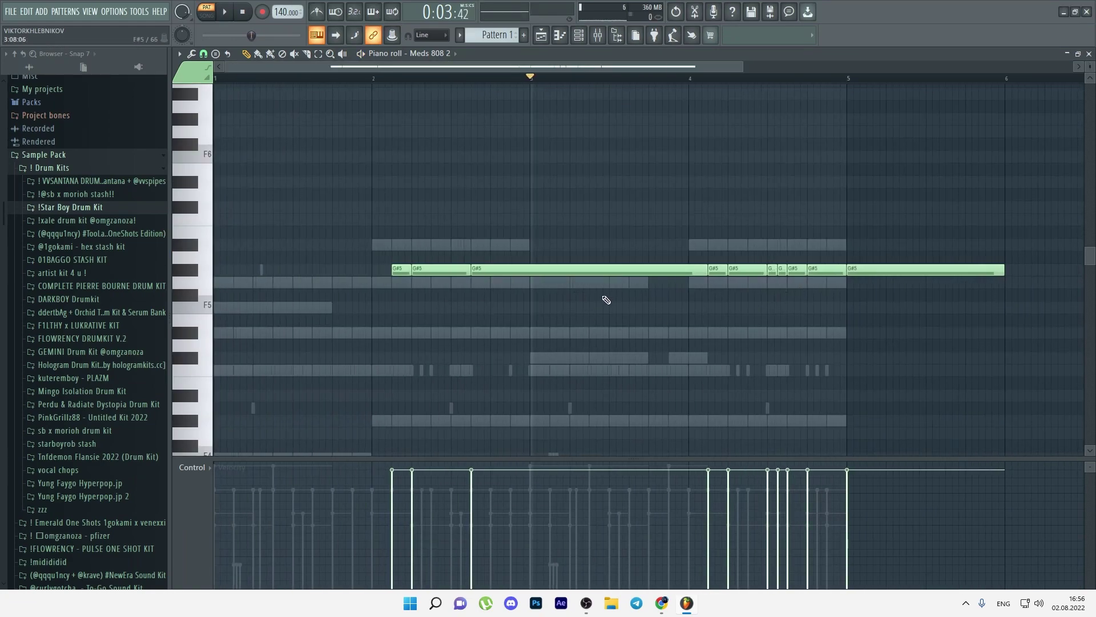
pyautogui.click(525, 283)
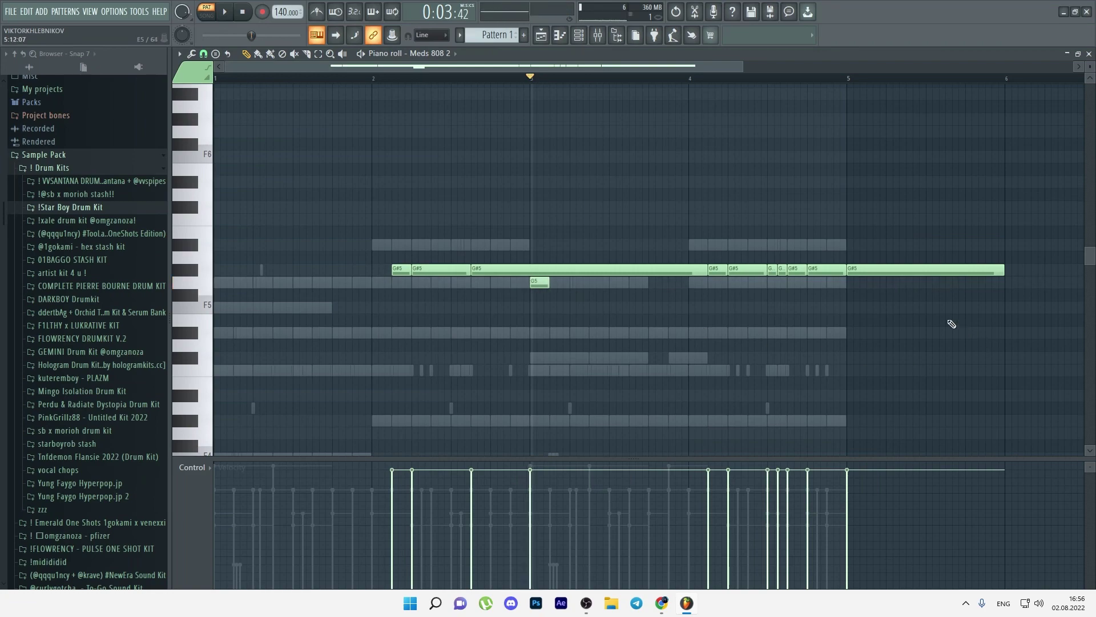
pyautogui.hotkey('ctrl', 'l')
pyautogui.rightClick(594, 280)
pyautogui.press('space')
pyautogui.rightClick(889, 270)
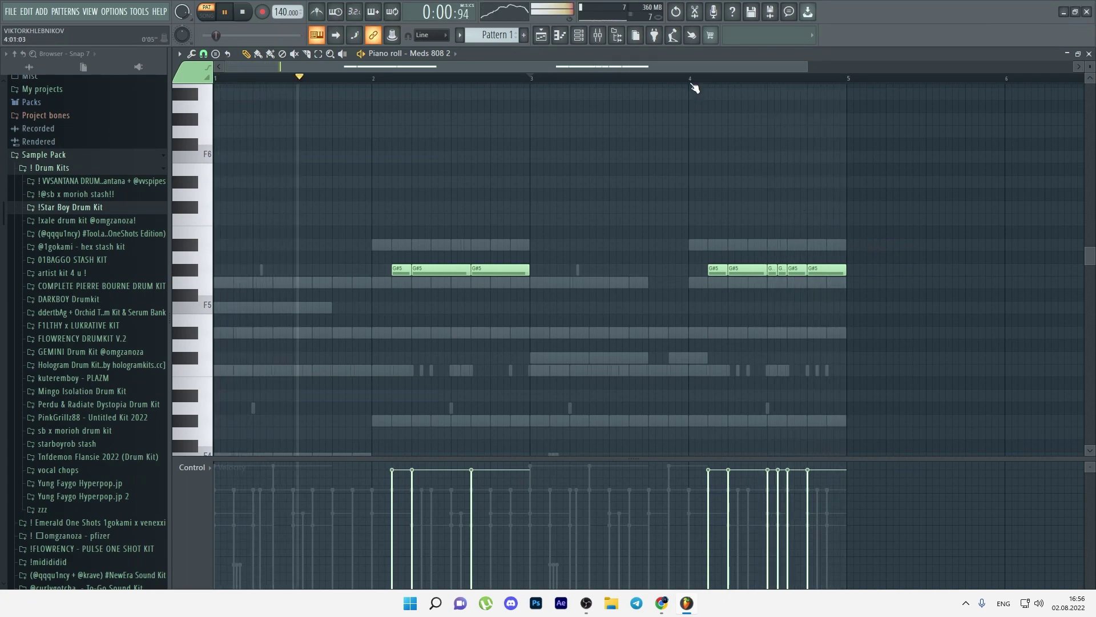
# - Delete the short G#5 note at 4:10 from the Meds 808 2 pattern
pyautogui.rightClick(780, 270)
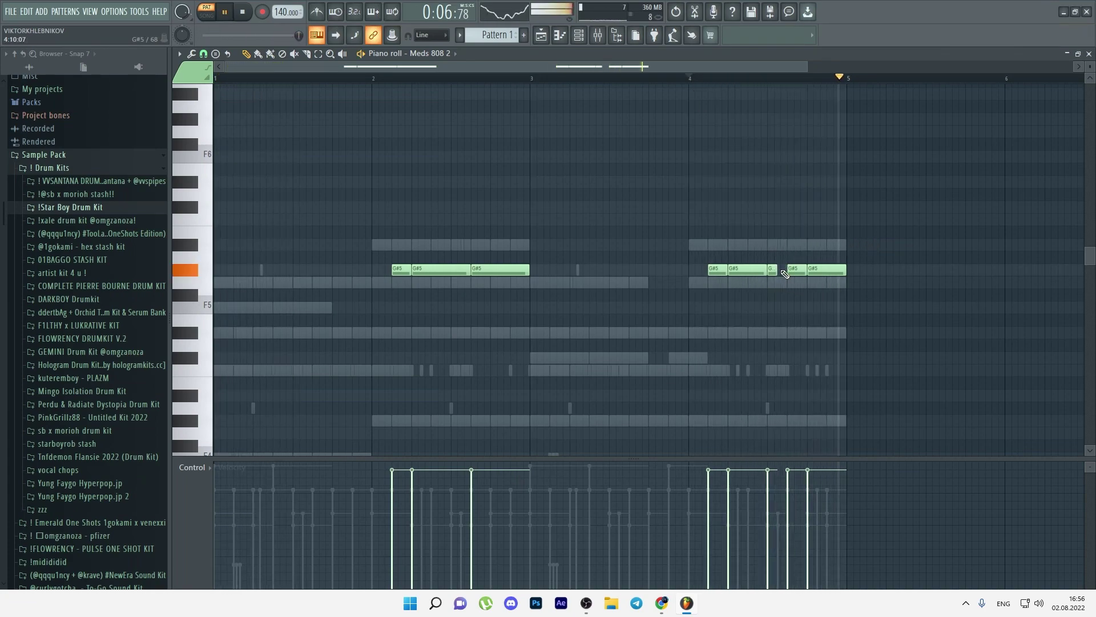
pyautogui.press('F6')
pyautogui.press('F6')
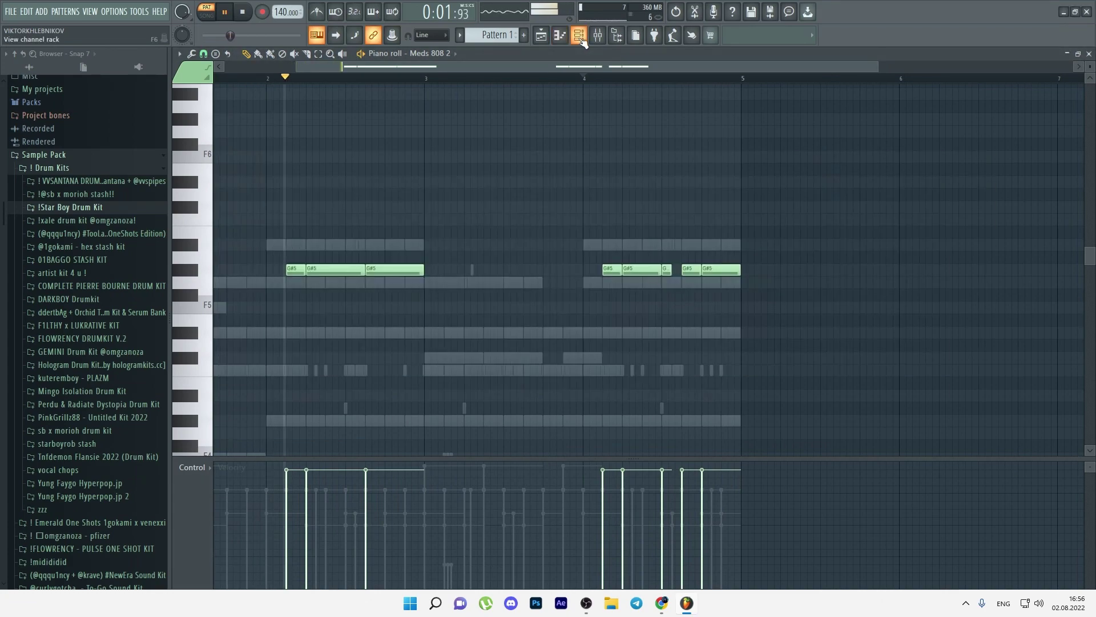
# - Transpose both 808s and all leads, pluck, bass and vocal channels down three semitones
pyautogui.press('F6')
pyautogui.press('space')
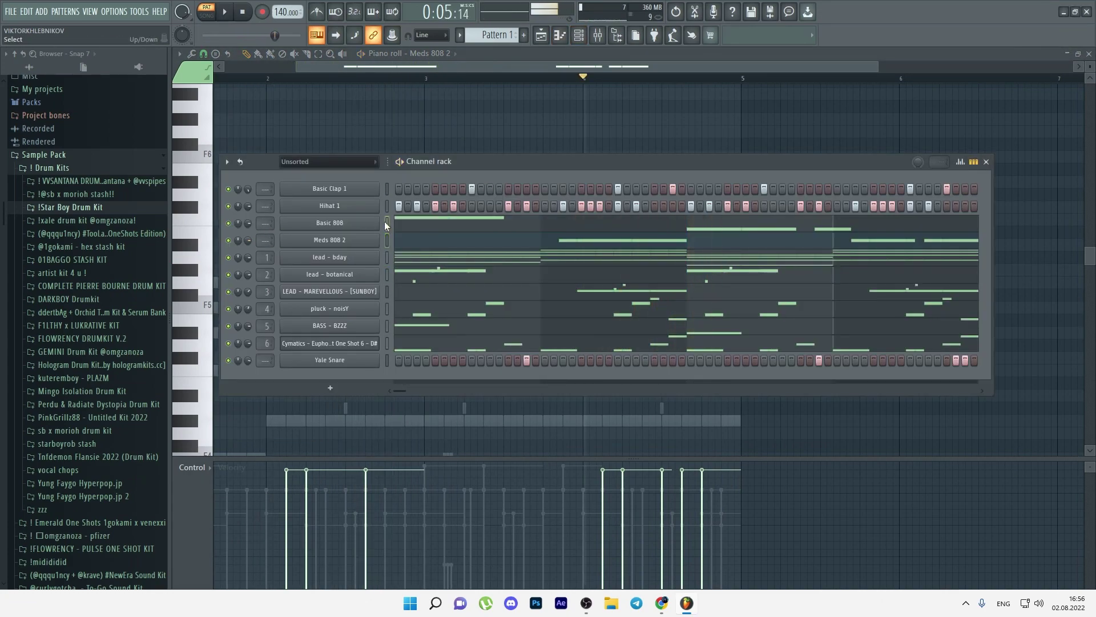
pyautogui.click(227, 163)
pyautogui.click(227, 164)
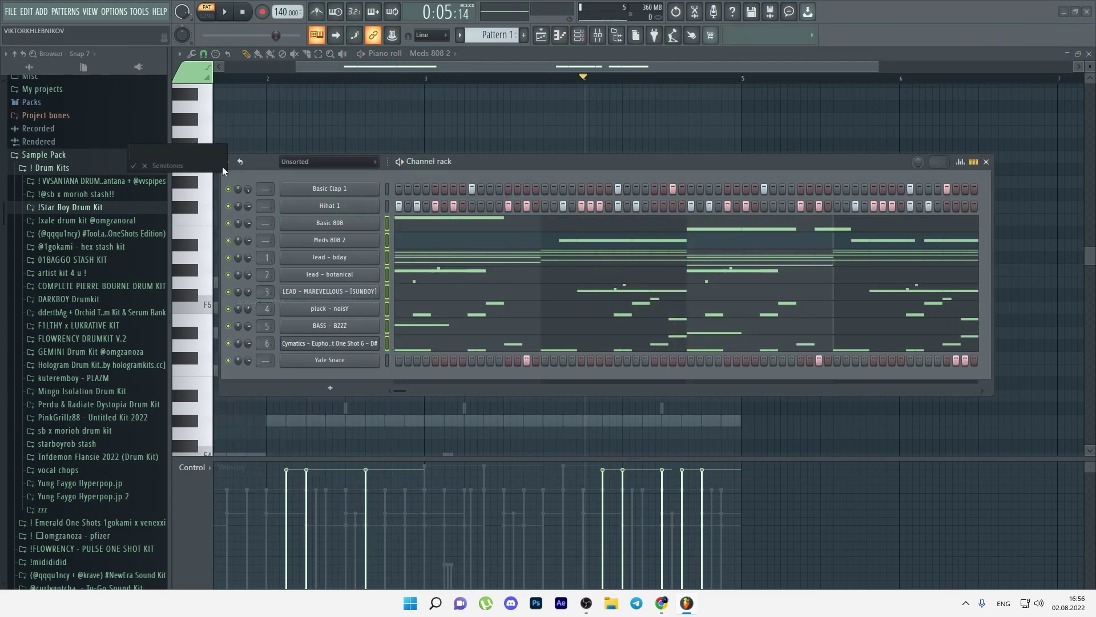
pyautogui.press('space')
pyautogui.press('F6')
pyautogui.press('space')
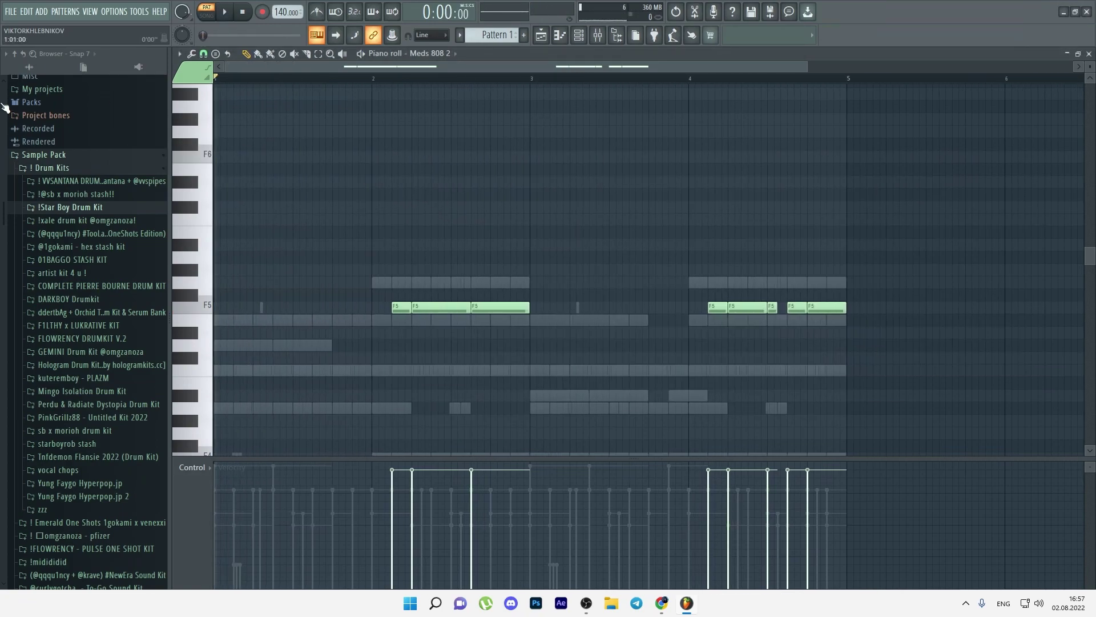
# - Add the open hat we love sample from artist kit 4 u ! as a new channel with hits at 2:05 and 4:05
pyautogui.press('F6')
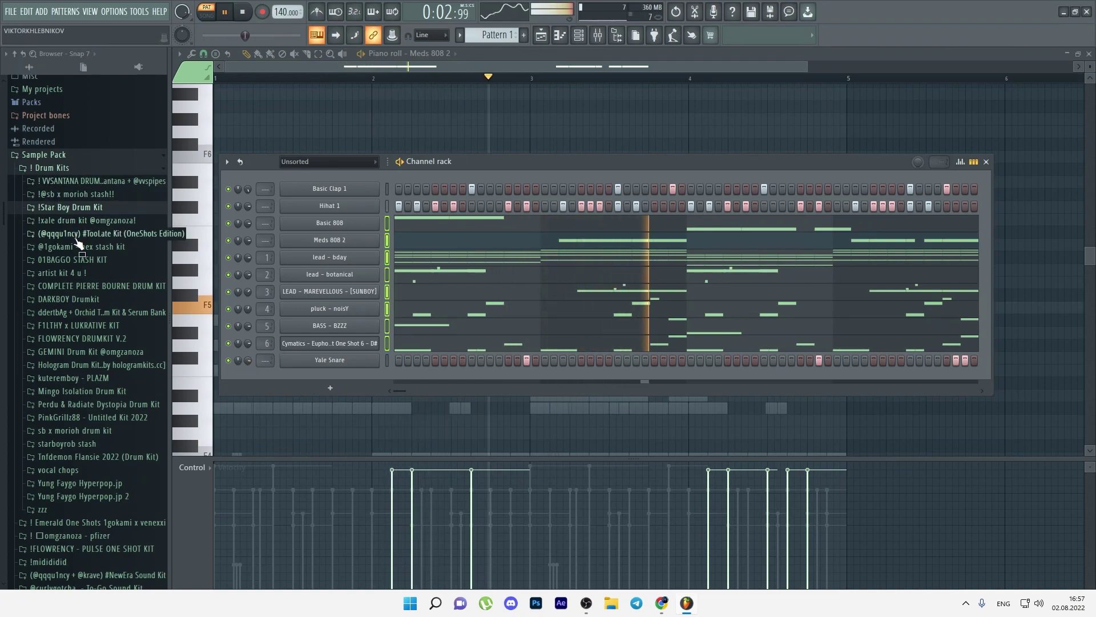
pyautogui.click(62, 273)
pyautogui.click(62, 338)
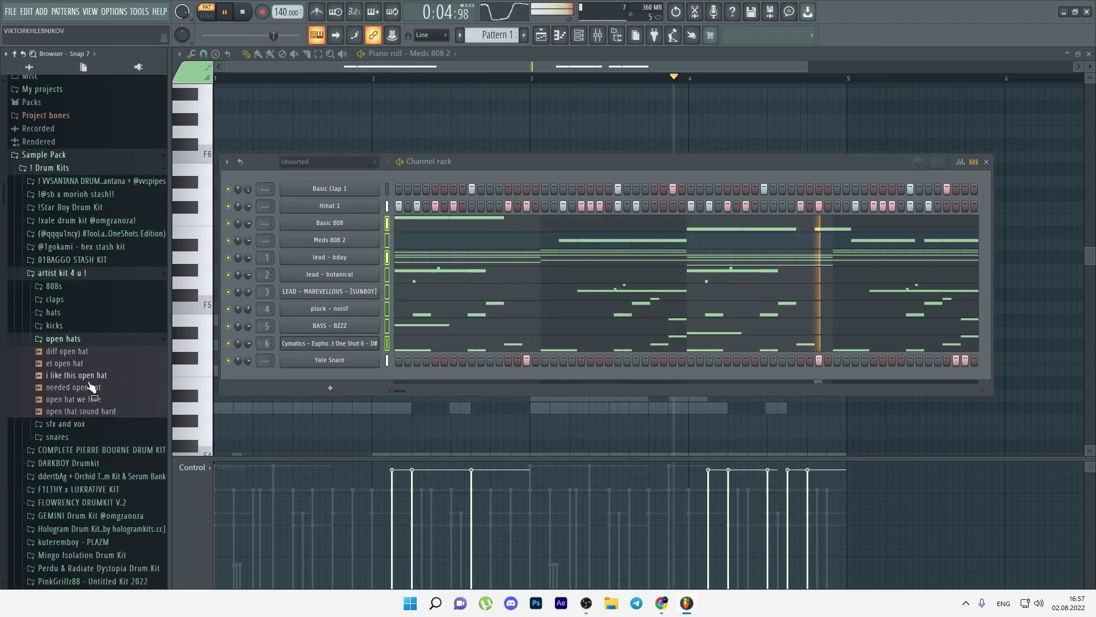
pyautogui.moveTo(77, 399); pyautogui.dragTo(360, 378)
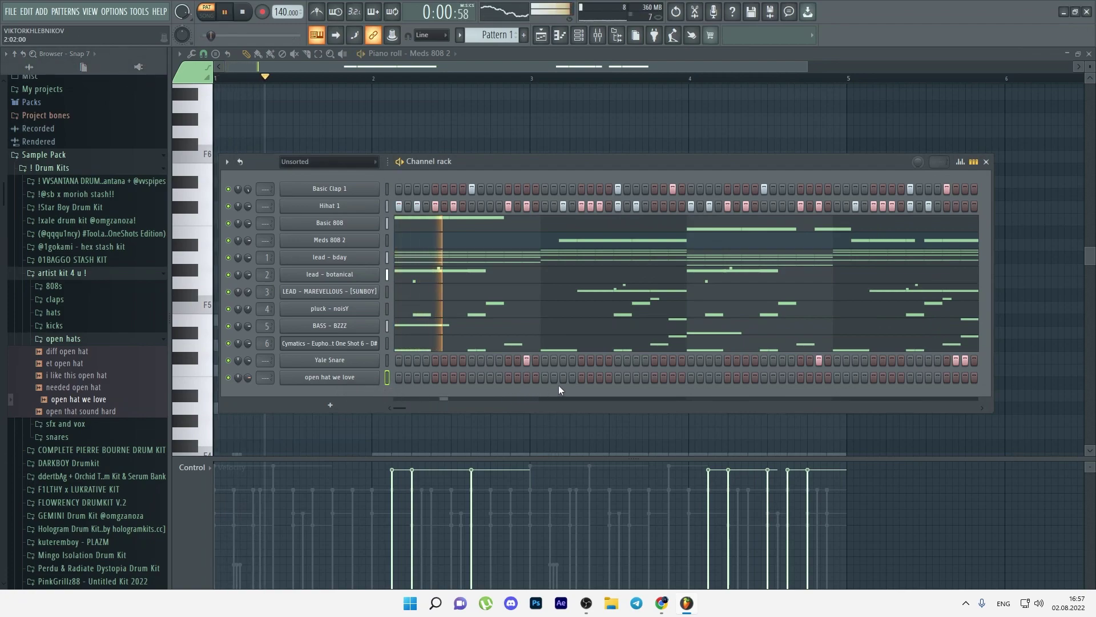
pyautogui.click(582, 378)
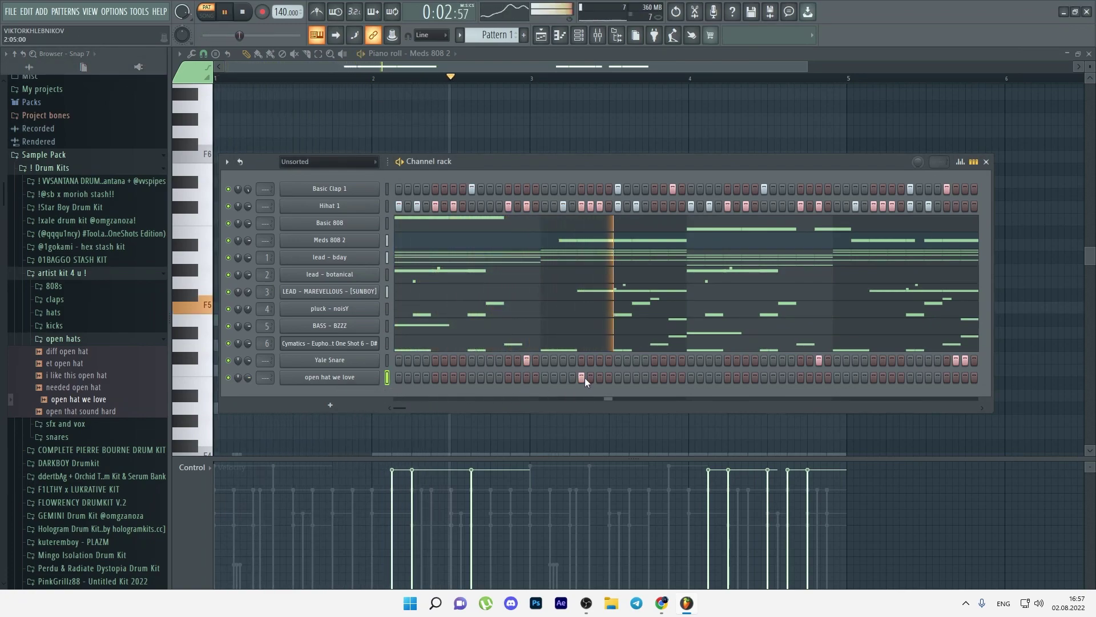
pyautogui.click(874, 377)
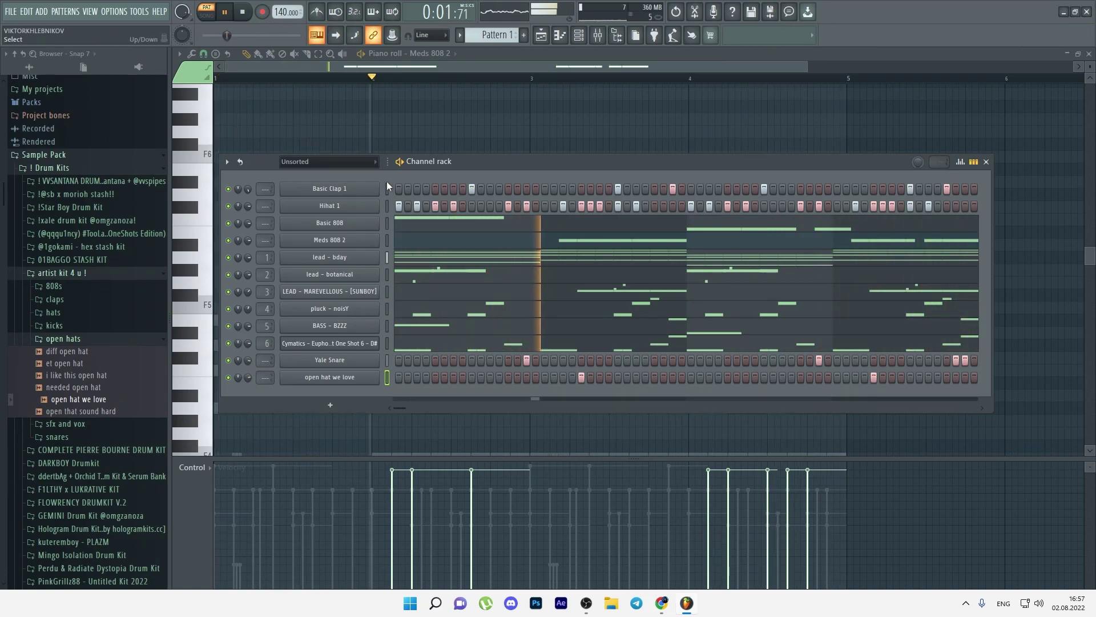
# - Route Basic Clap 1, Hihat 1, Basic 808, Meds 808 2, Yale Snare and open hat we love to mixer tracks 7 to 12
pyautogui.moveTo(387, 188); pyautogui.dragTo(386, 240)
pyautogui.hotkey('ctrl', 'l')
pyautogui.moveTo(387, 360); pyautogui.dragTo(388, 377)
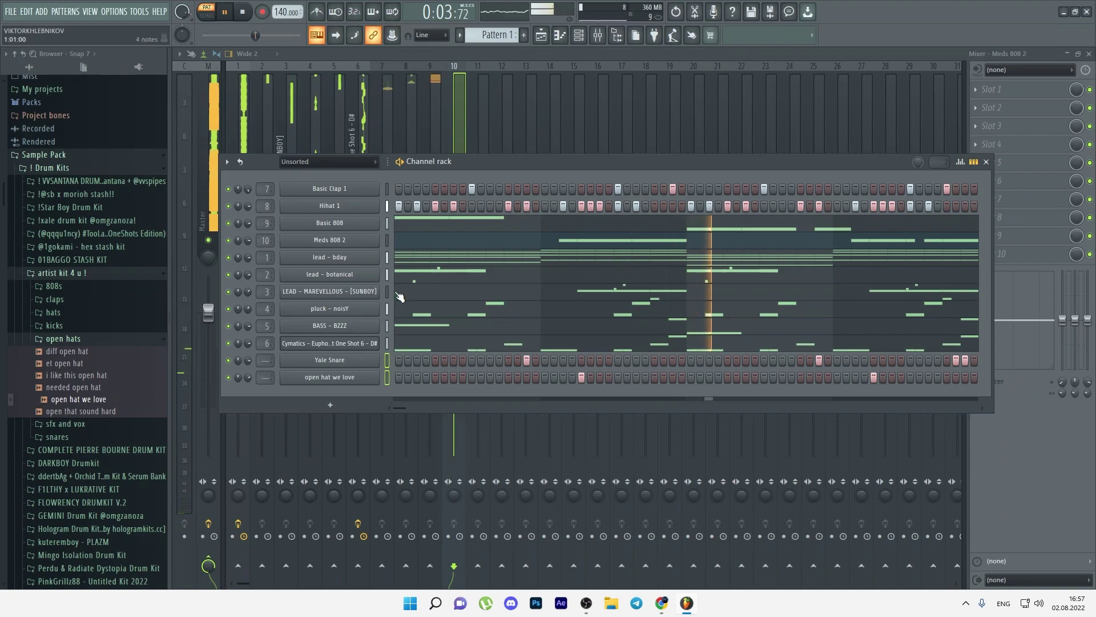
pyautogui.hotkey('ctrl', 'l')
# - Enable the Basic Clap 1 and Hihat 1 mixer tracks, boost their highs slightly and lower Hihat 1 to -1.5 dB
pyautogui.click(385, 112)
pyautogui.click(382, 240)
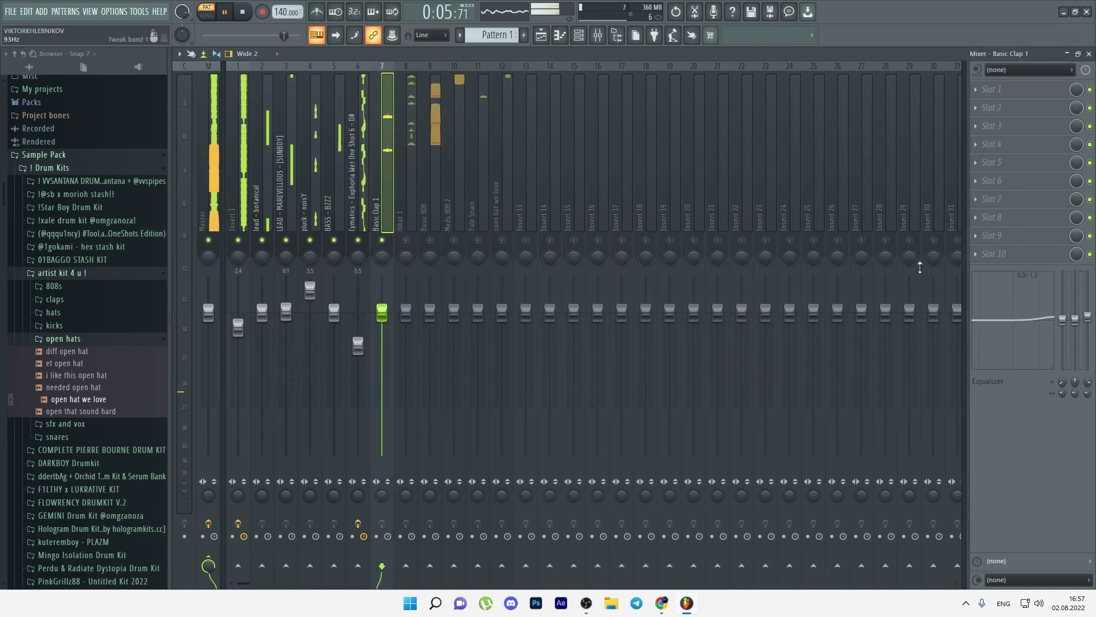
pyautogui.click(406, 226)
pyautogui.scroll(-3, 410, 269)
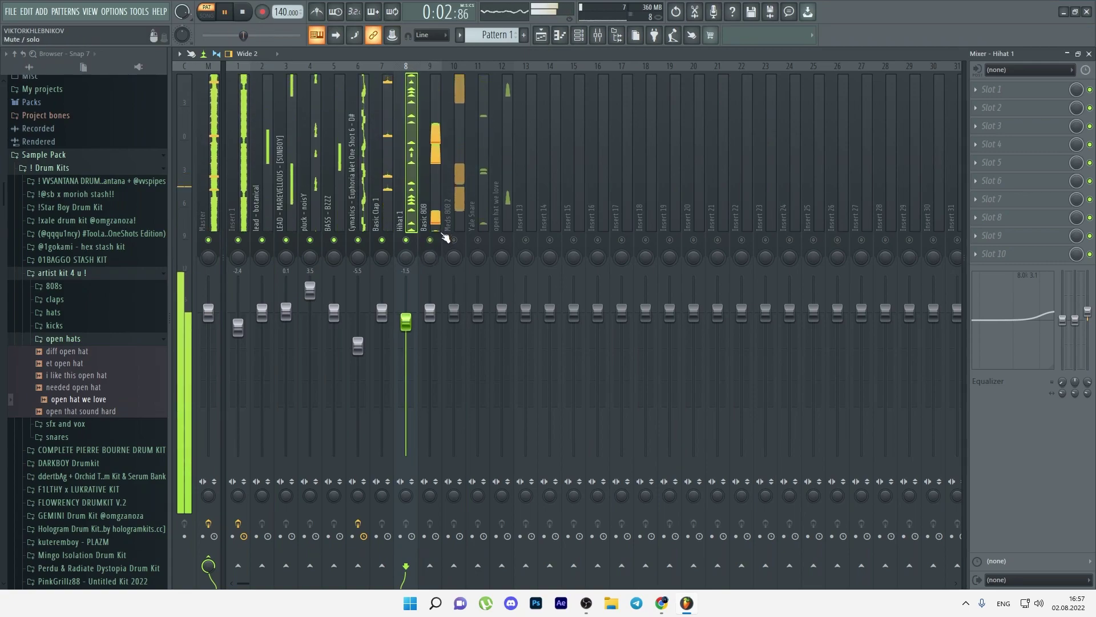
# - Enable the Basic 808 and Meds 808 2 mixer tracks and set the Meds 808 2 volume to 0.1 dB
pyautogui.click(437, 227)
pyautogui.click(454, 239)
pyautogui.click(455, 227)
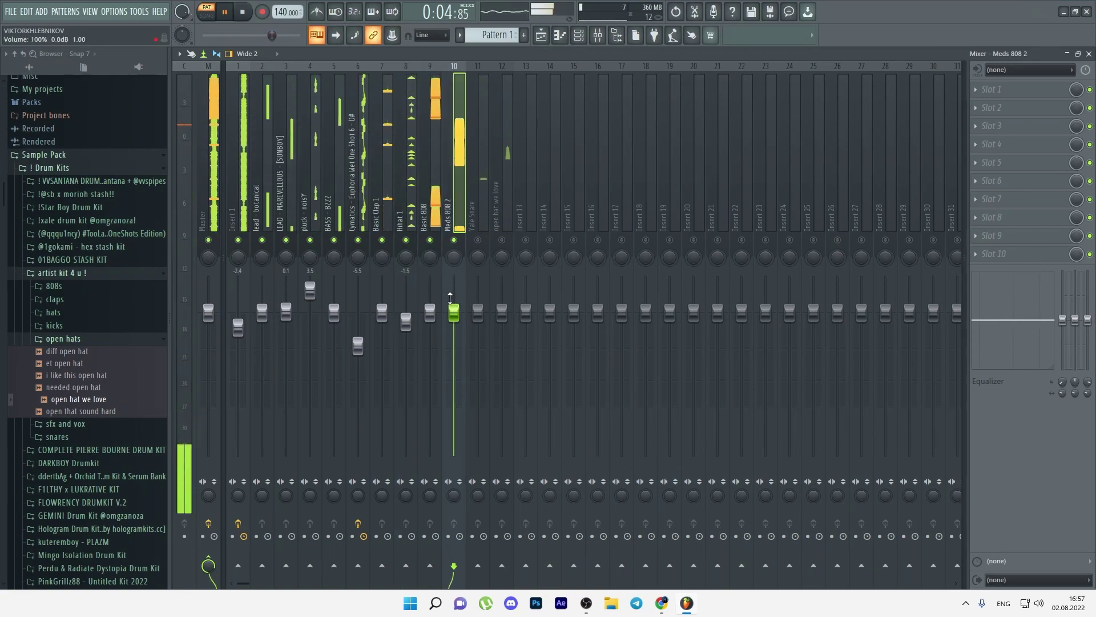
pyautogui.moveTo(454, 313); pyautogui.dragTo(454, 312)
# - Enable the Yale Snare and open hat we love mixer tracks, lower the snare slightly and raise the open hat's high shelf to 1.1 dB
pyautogui.click(476, 241)
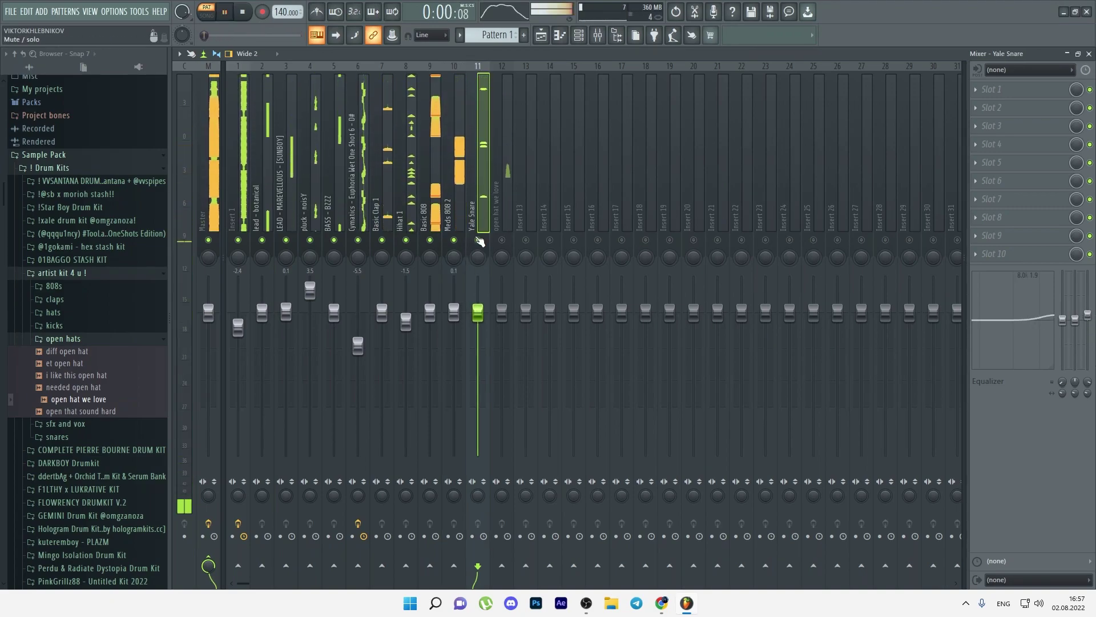
pyautogui.moveTo(478, 312); pyautogui.dragTo(478, 316)
pyautogui.click(501, 240)
pyautogui.moveTo(1087, 320); pyautogui.dragTo(1087, 317)
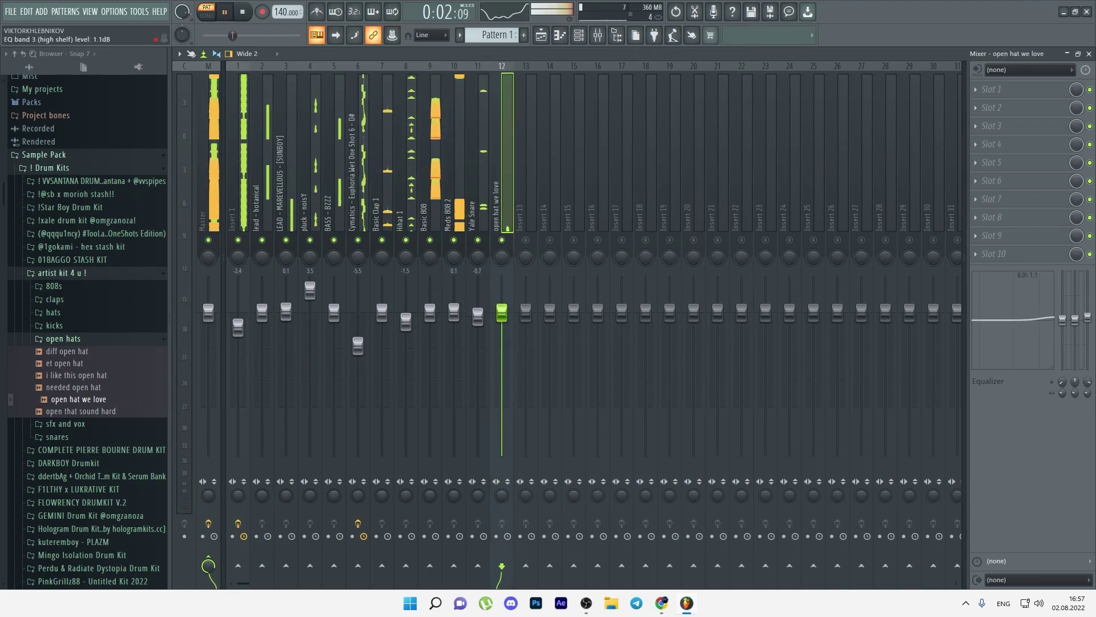
# - Lower the open hat mixer track to -0.6 dB and add a Fruity soft clipper with slight EQ boosts to the Master track
pyautogui.press('F5')
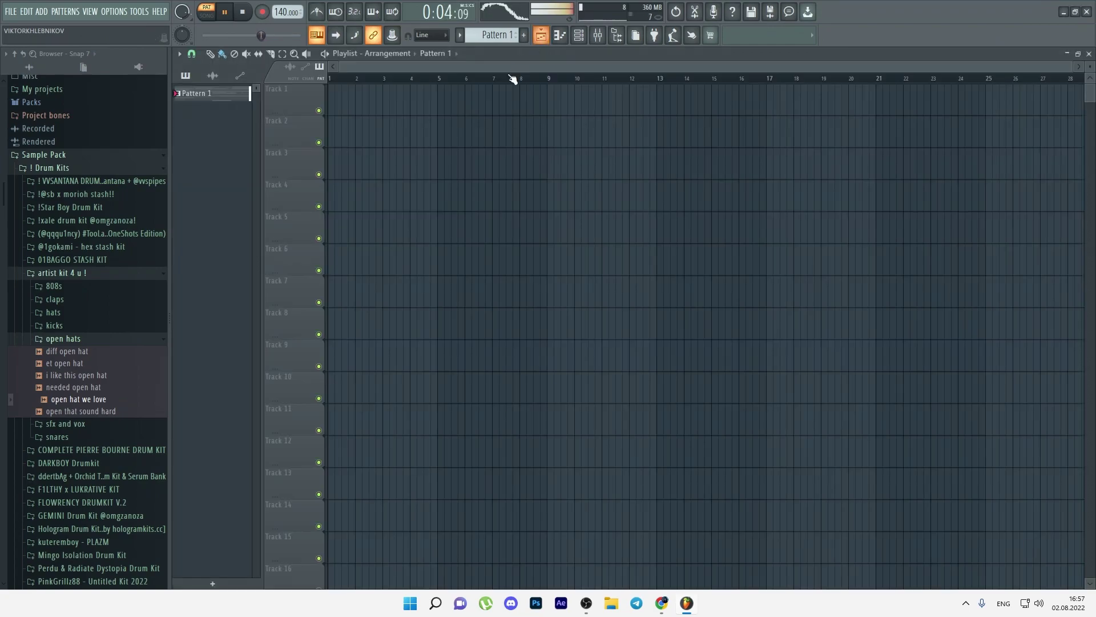
pyautogui.press('F9')
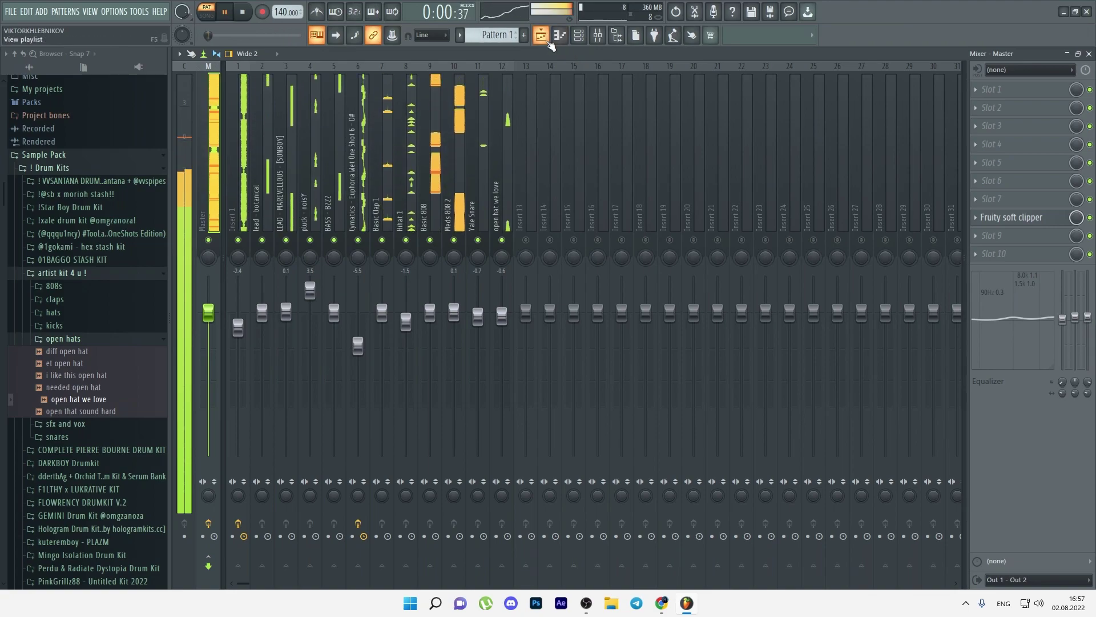
# - Stop playback and split Pattern 1 by channel in the playlist
pyautogui.click(544, 36)
pyautogui.press('space')
pyautogui.rightClick(199, 96)
pyautogui.click(259, 281)
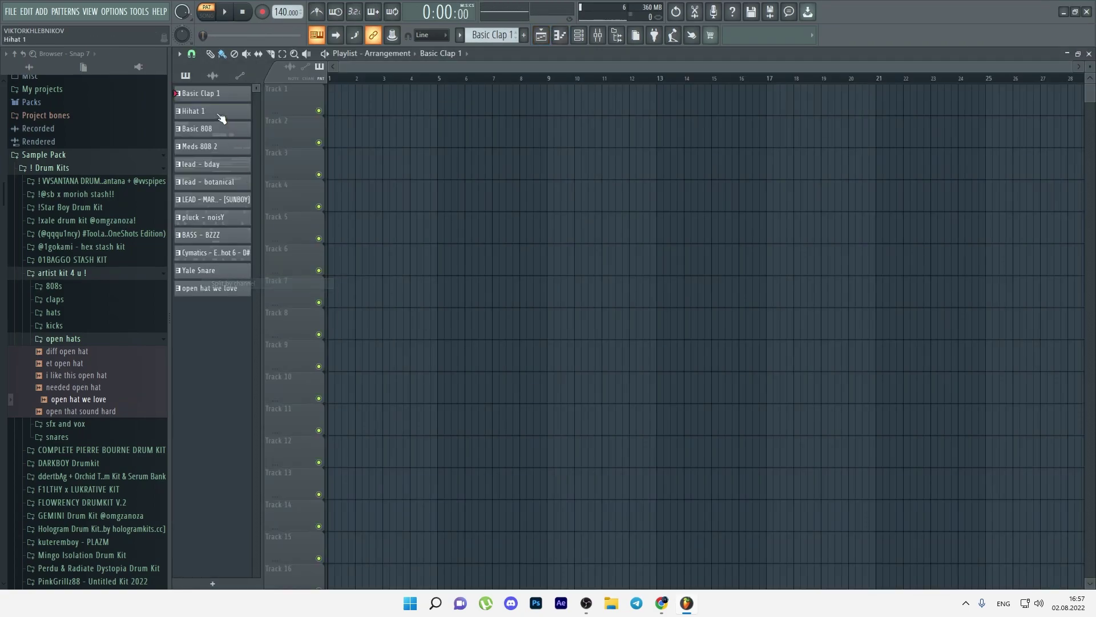
# - Place the twelve split patterns from bar 1, with melodies on playlist tracks 1 to 6 and drums and 808s on tracks 7 to 12
pyautogui.moveTo(220, 174); pyautogui.dragTo(354, 98)
pyautogui.hotkey('ctrl', 'b')
pyautogui.moveTo(306, 158); pyautogui.dragTo(347, 300)
pyautogui.hotkey('ctrl', 'b')
pyautogui.moveTo(224, 291); pyautogui.dragTo(337, 419)
pyautogui.hotkey('ctrl', 'b')
# - Duplicate all playlist clips repeatedly until the arrangement fills bars 1 to 40
pyautogui.hotkey('ctrl', 'a')
pyautogui.hotkey('ctrl', 'b')
pyautogui.hotkey('ctrl', 'b')
pyautogui.hotkey('ctrl', 'b')
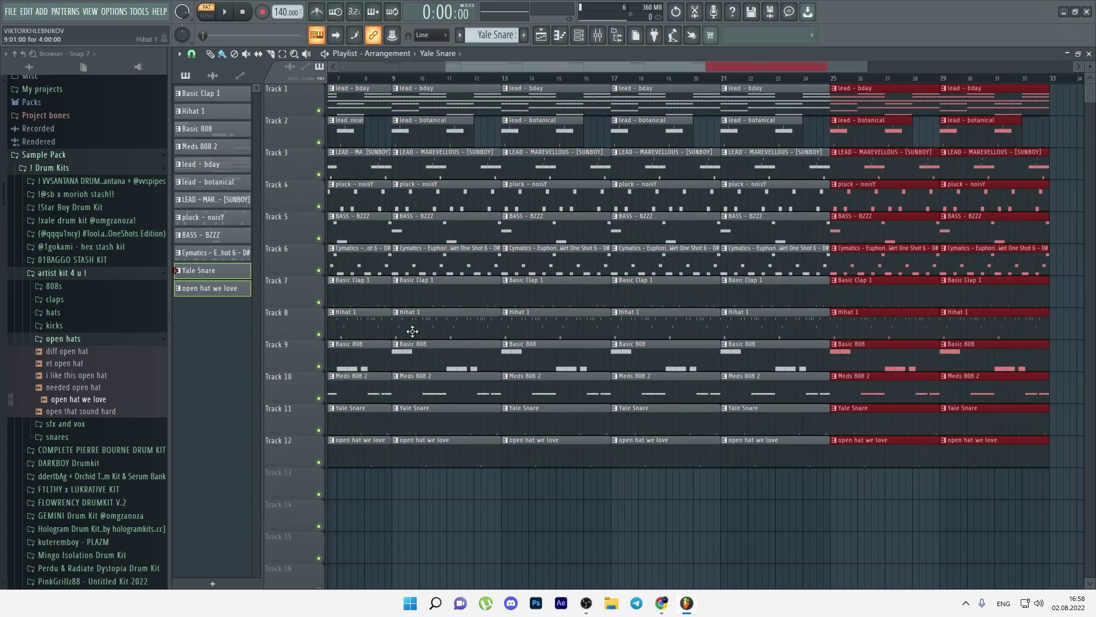
pyautogui.scroll(-3, 412, 320)
pyautogui.hotkey('ctrl', 'b')
# - Clear the drums and 808s from bars 1 to 8 and keep lead - bday as the only melody in bars 9 to 16
pyautogui.moveTo(330, 497); pyautogui.dragTo(409, 260)
pyautogui.press('Delete')
pyautogui.moveTo(429, 109); pyautogui.dragTo(360, 92)
pyautogui.hotkey('ctrl', 'b')
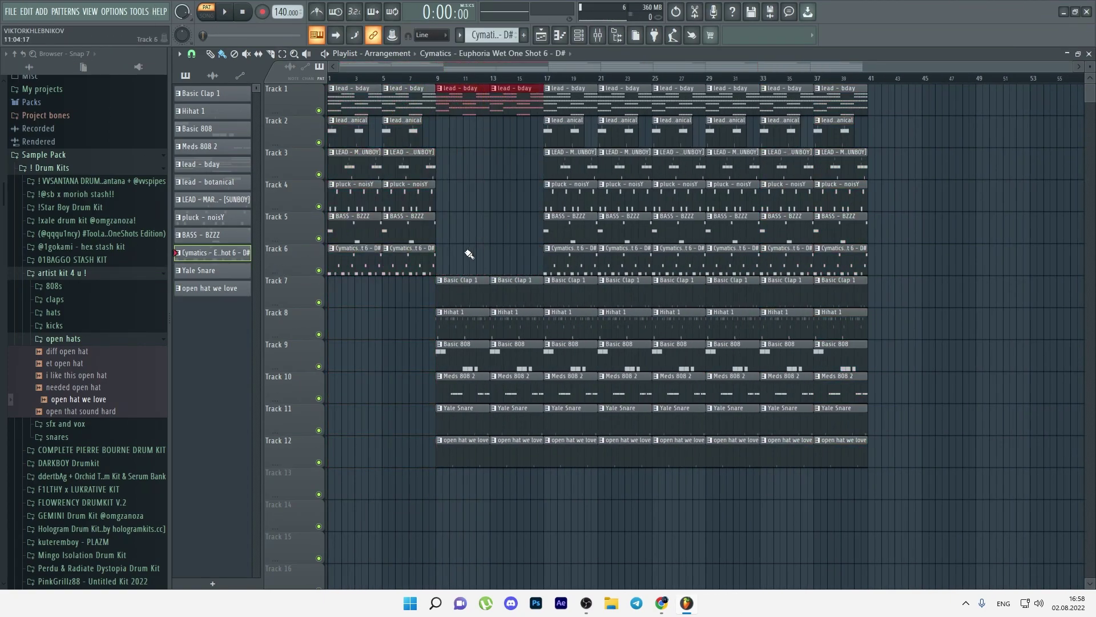
# - Move the Cymatics Euphoria clips from bars 1 to 8 into bars 9 to 16 and start song playback
pyautogui.rightClick(413, 258)
pyautogui.rightClick(365, 260)
pyautogui.press('space')
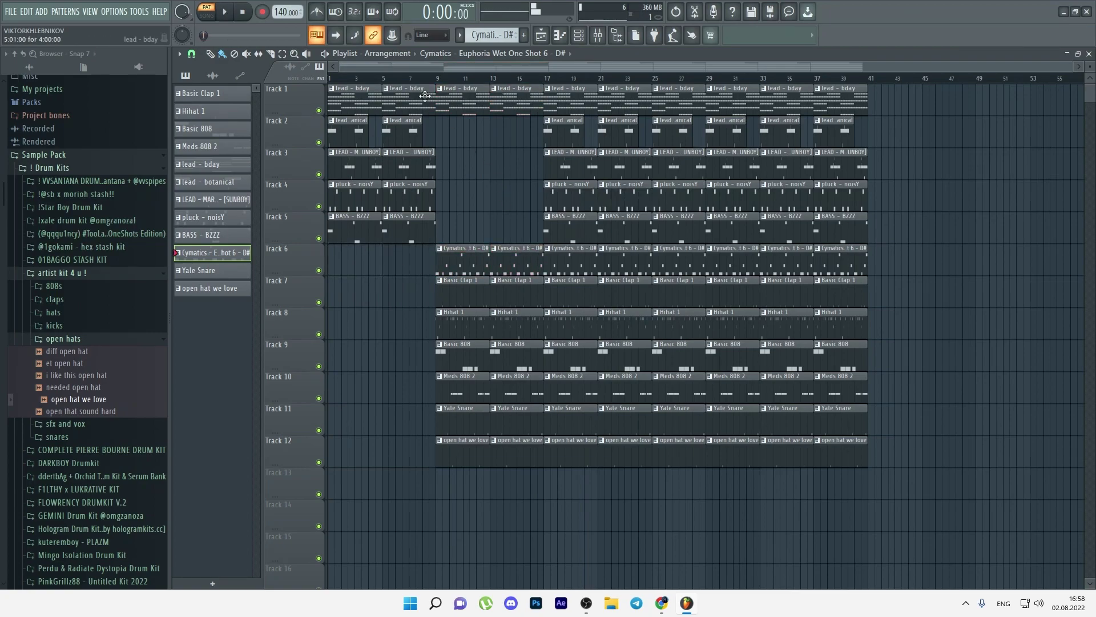
# - Trim the starts of the drum and 808 clips at bar 25 and delete the Yale Snare clip there
pyautogui.scroll(2, 632, 405)
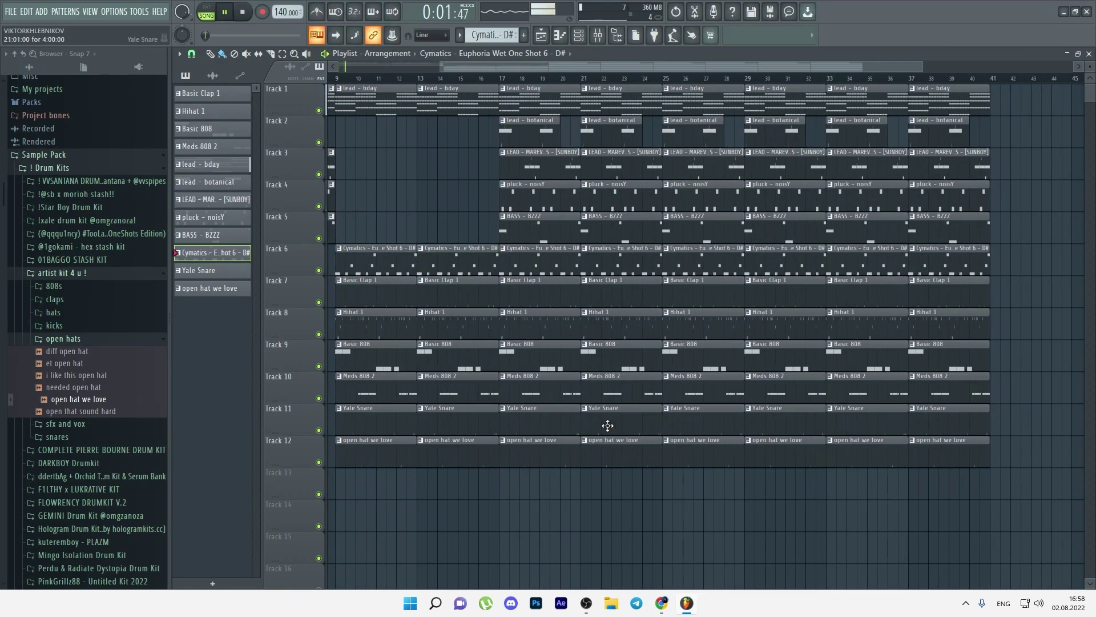
pyautogui.hscroll(1, 697, 466)
pyautogui.moveTo(710, 502); pyautogui.dragTo(656, 298)
pyautogui.click(684, 480)
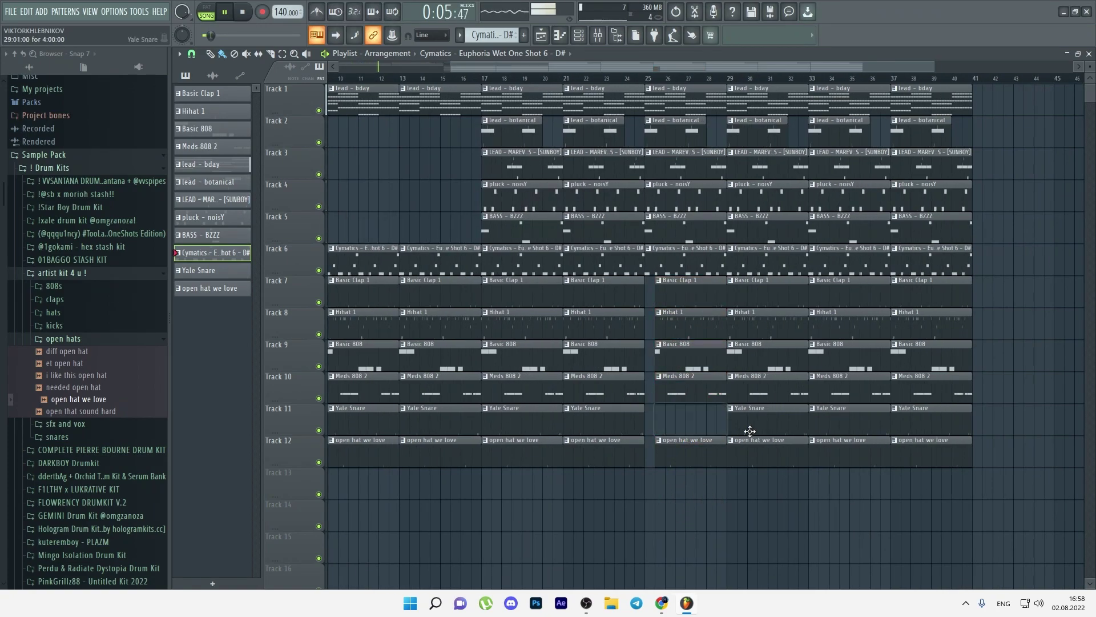
# - Delete the open hat and Hihat 1 clips from bars 33 to 40 and the Yale Snare clip at bar 29
pyautogui.rightClick(869, 462)
pyautogui.rightClick(931, 461)
pyautogui.scroll(1, 840, 436)
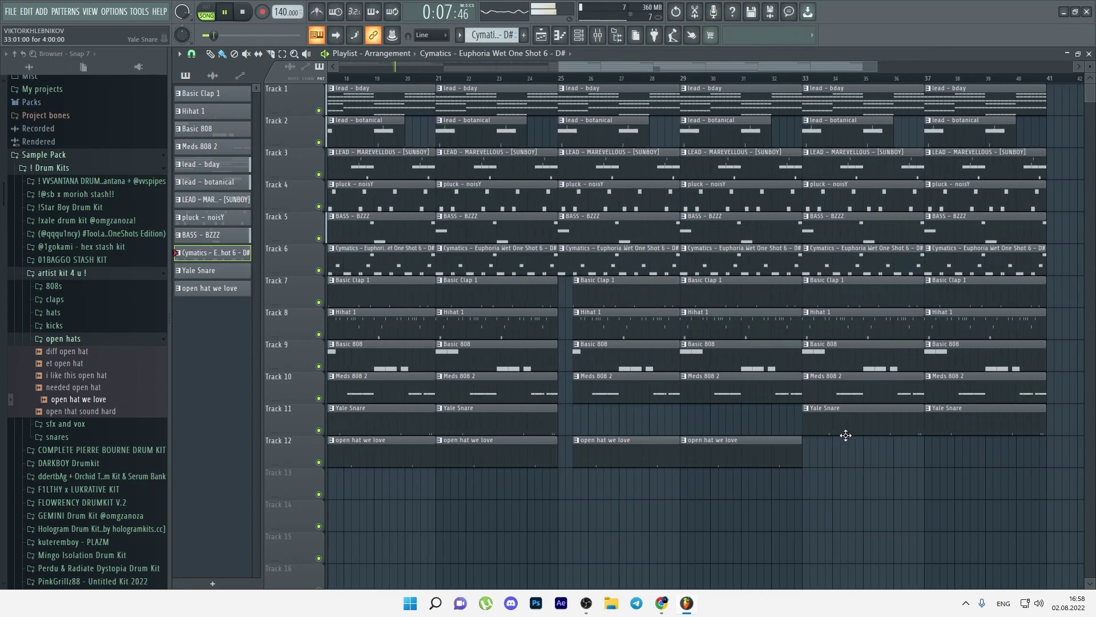
pyautogui.rightClick(860, 325)
pyautogui.rightClick(965, 325)
# - Shorten the last drum and 808 clips to end at bar 40 and start the clap, Meds 808 2 and snare clips at bar 34
pyautogui.moveTo(1054, 299); pyautogui.dragTo(1012, 423)
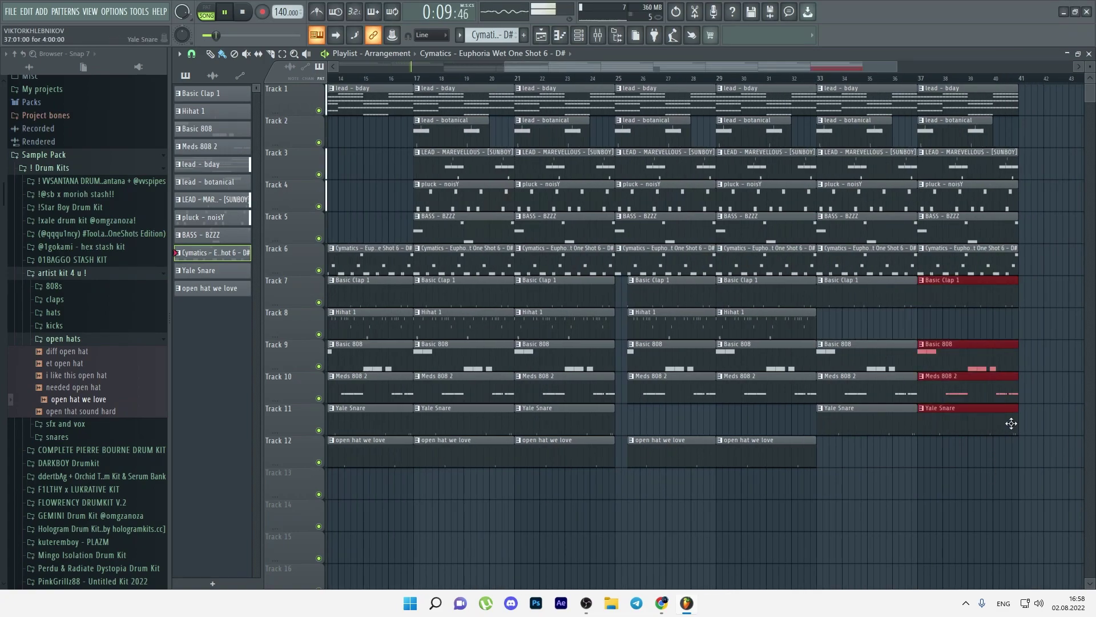
pyautogui.moveTo(825, 454); pyautogui.dragTo(821, 296)
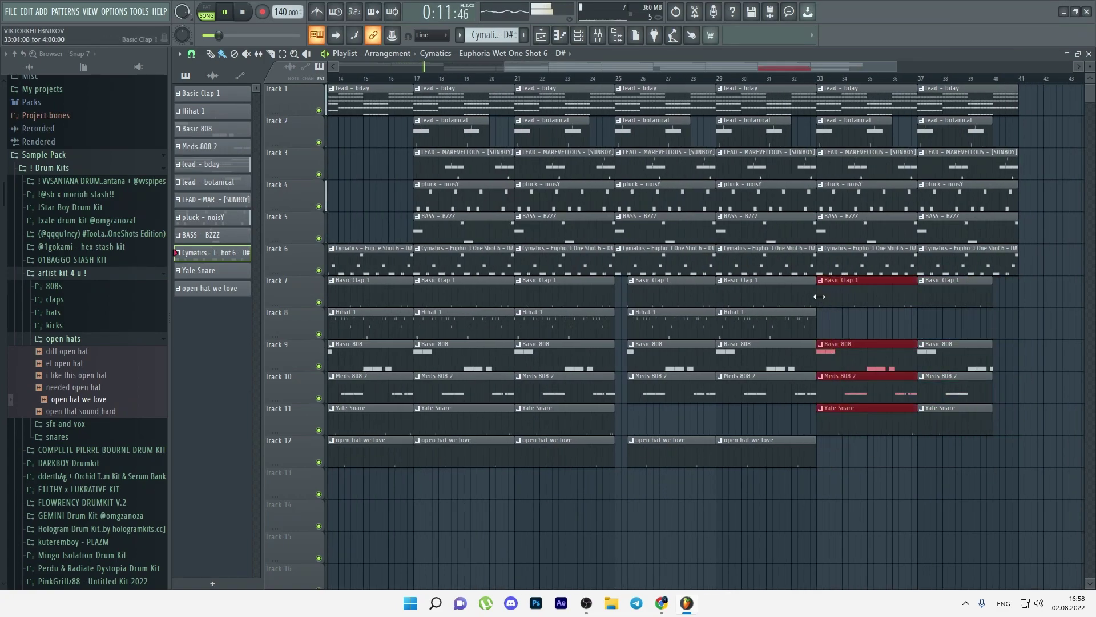
pyautogui.click(847, 334)
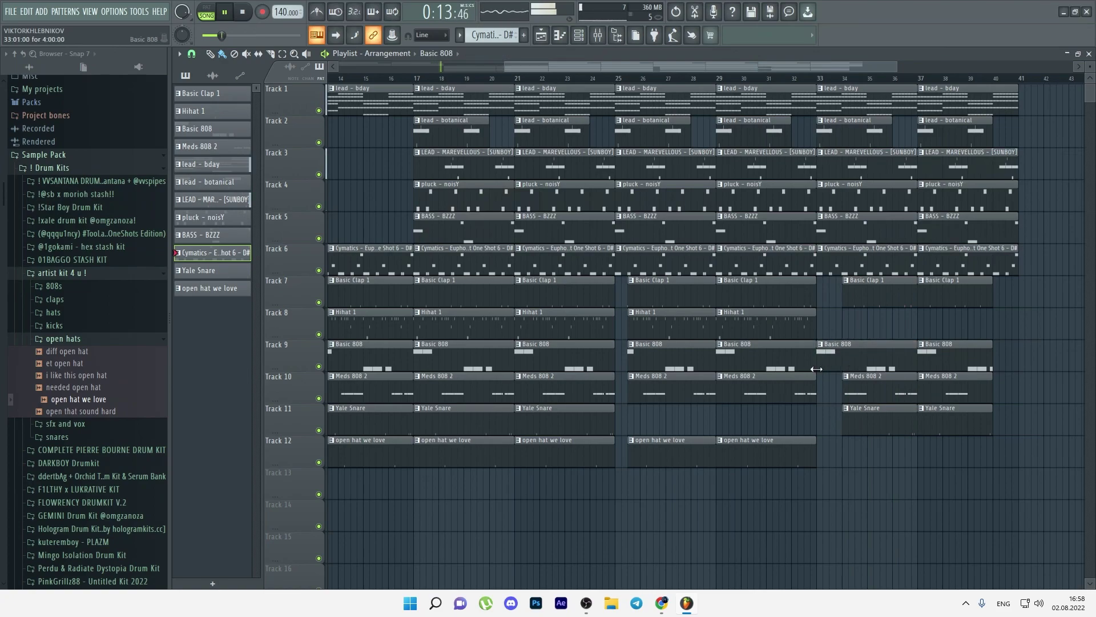
# - Delete the Meds 808 2 clips from bars 25 to 32 and trim the Basic 808 clip's start to about bar 26
pyautogui.rightClick(766, 388)
pyautogui.rightClick(691, 395)
pyautogui.scroll(3, 646, 377)
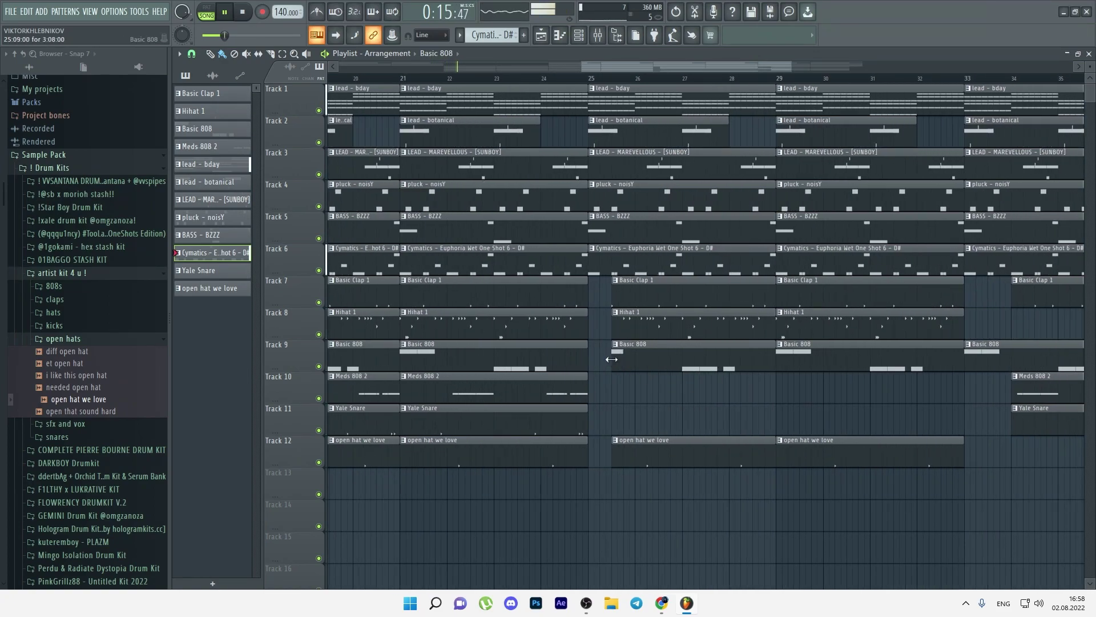
pyautogui.scroll(-2, 643, 380)
# - Duplicate the Meds 808 2 clip from bar 21 across bars 25 to 32 and delete its clips from bar 34 onward
pyautogui.click(559, 396)
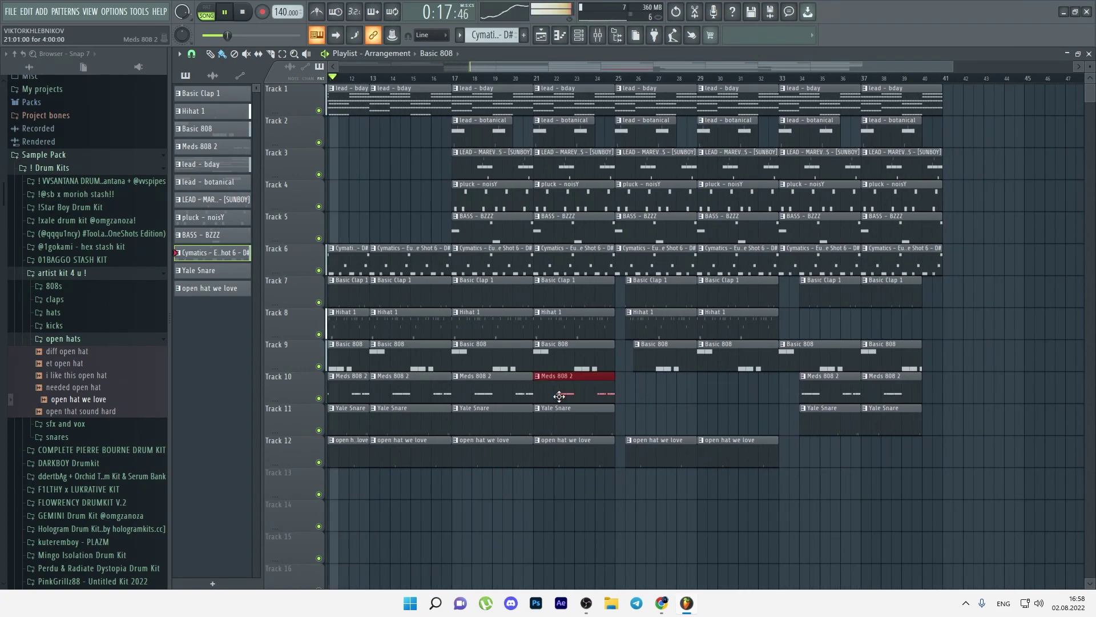
pyautogui.hotkey('ctrl', 'b')
pyautogui.hotkey('ctrl', 'd')
pyautogui.rightClick(842, 394)
pyautogui.rightClick(888, 395)
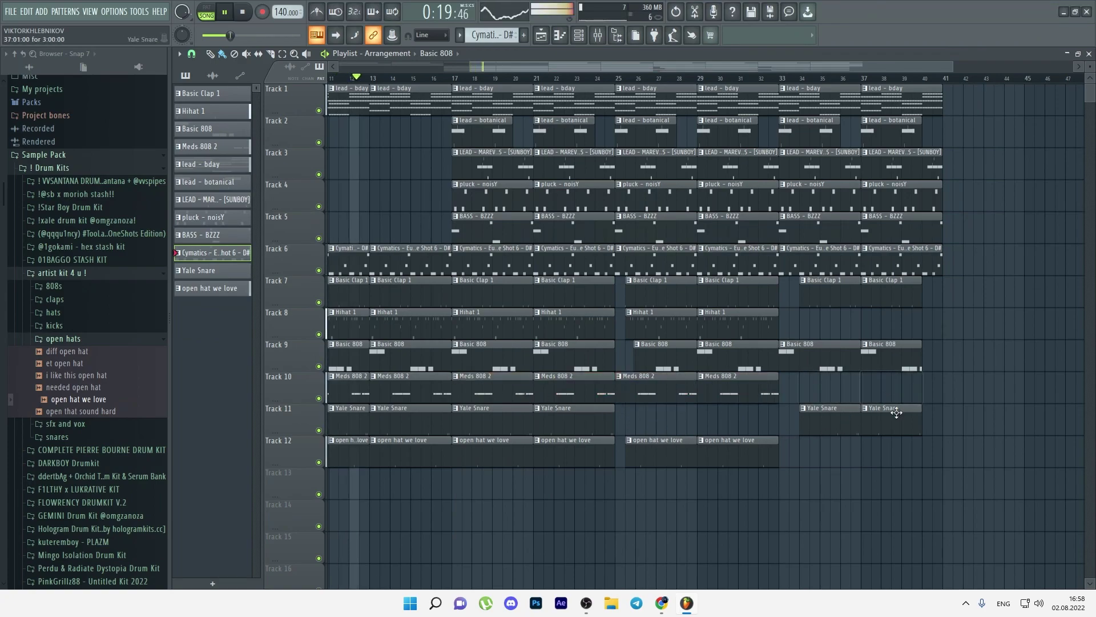
# - Delete the botanical, MAREVELLOUS, pluck, BASS and Cymatics clips from bars 25 to 32
pyautogui.rightClick(662, 251)
pyautogui.rightClick(657, 160)
pyautogui.rightClick(719, 128)
pyautogui.rightClick(720, 163)
pyautogui.rightClick(720, 195)
pyautogui.rightClick(716, 226)
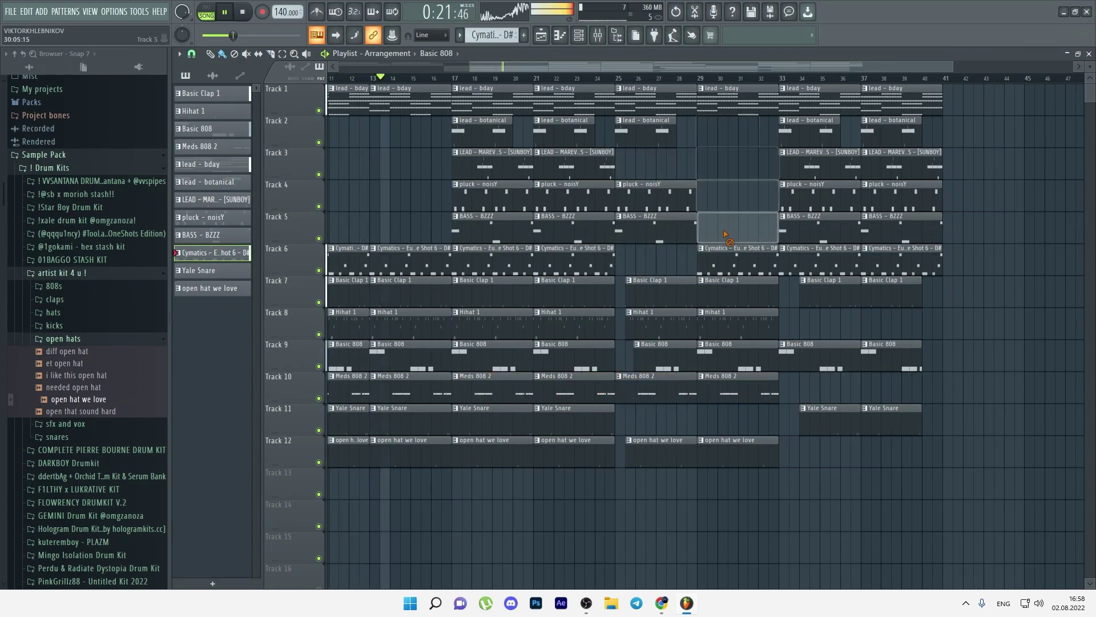
pyautogui.rightClick(657, 225)
pyautogui.rightClick(654, 194)
pyautogui.rightClick(646, 143)
pyautogui.rightClick(727, 257)
pyautogui.scroll(-2, 727, 255)
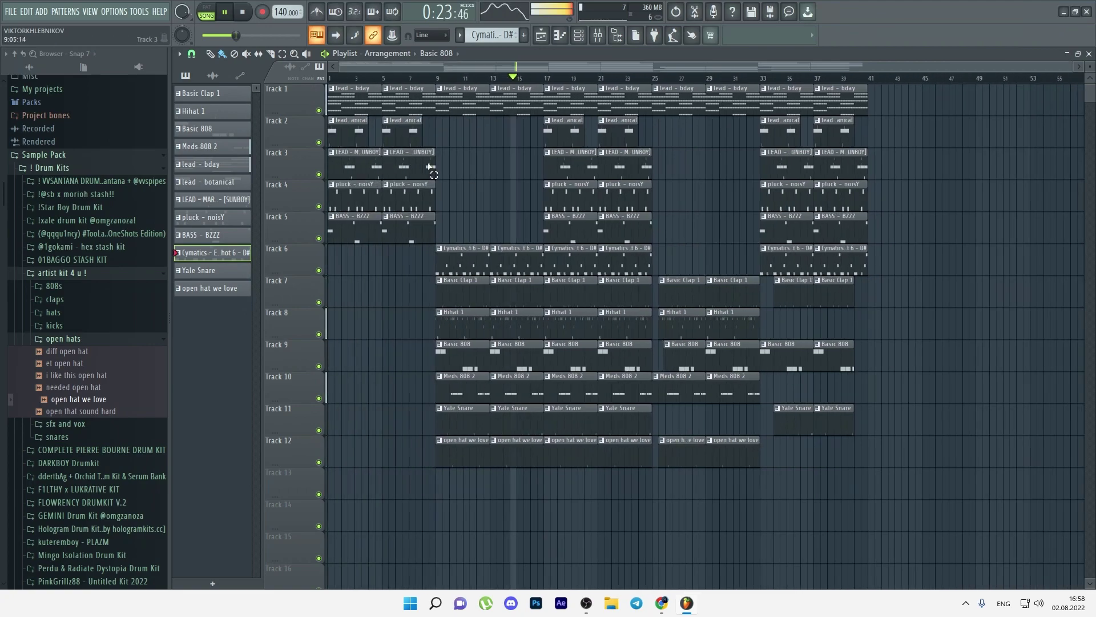
# - Duplicate the BASS - BZZZ clips on track 5 to fill the gaps in bars 9 to 16 and 25 to 32
pyautogui.moveTo(399, 134); pyautogui.dragTo(348, 135)
pyautogui.moveTo(448, 197); pyautogui.dragTo(348, 197)
pyautogui.hotkey('ctrl', 'b')
pyautogui.hotkey('ctrl', 'b')
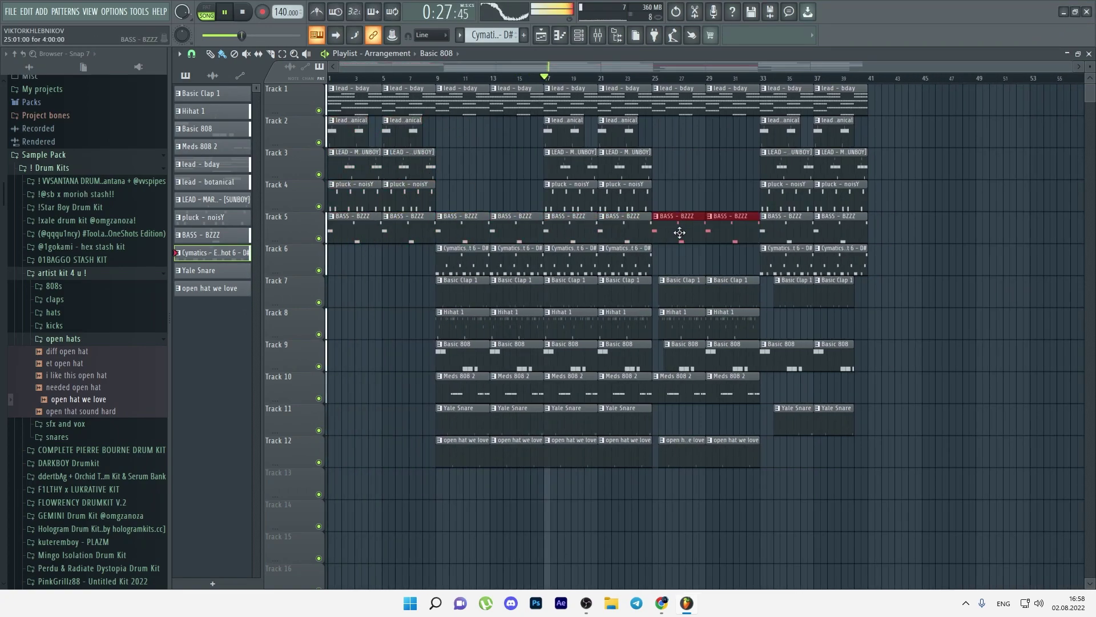
# - Duplicate the whole arrangement from bar 41 and add Basic Clap 1 and Hihat 1 clips in bars 41 to 48
pyautogui.moveTo(891, 530); pyautogui.dragTo(337, 92)
pyautogui.hotkey('ctrl', 'b')
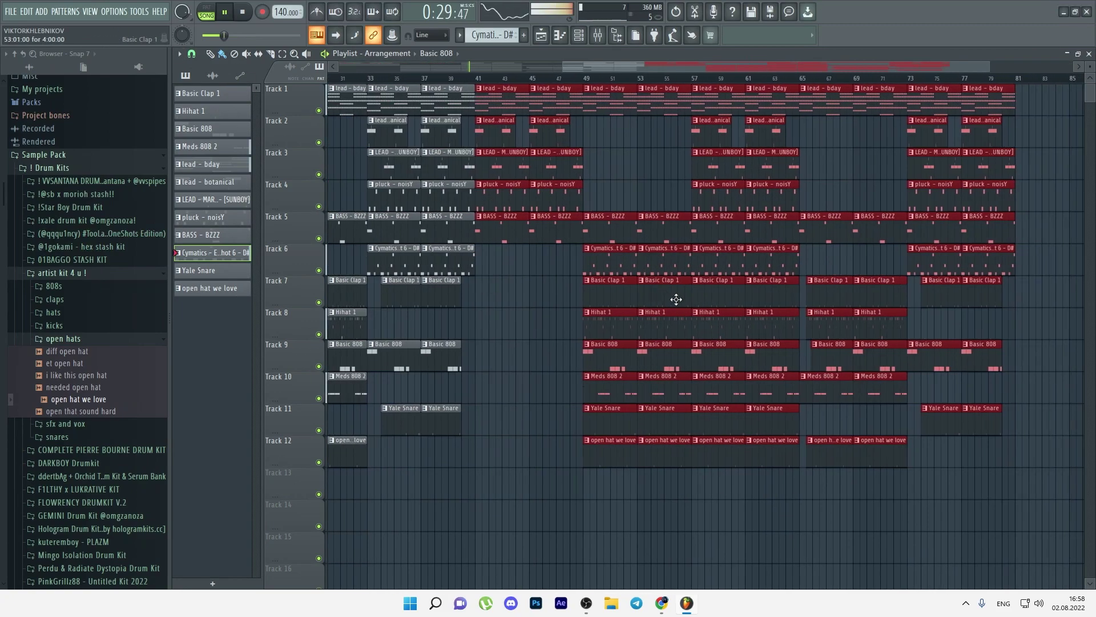
pyautogui.moveTo(573, 284); pyautogui.dragTo(558, 320)
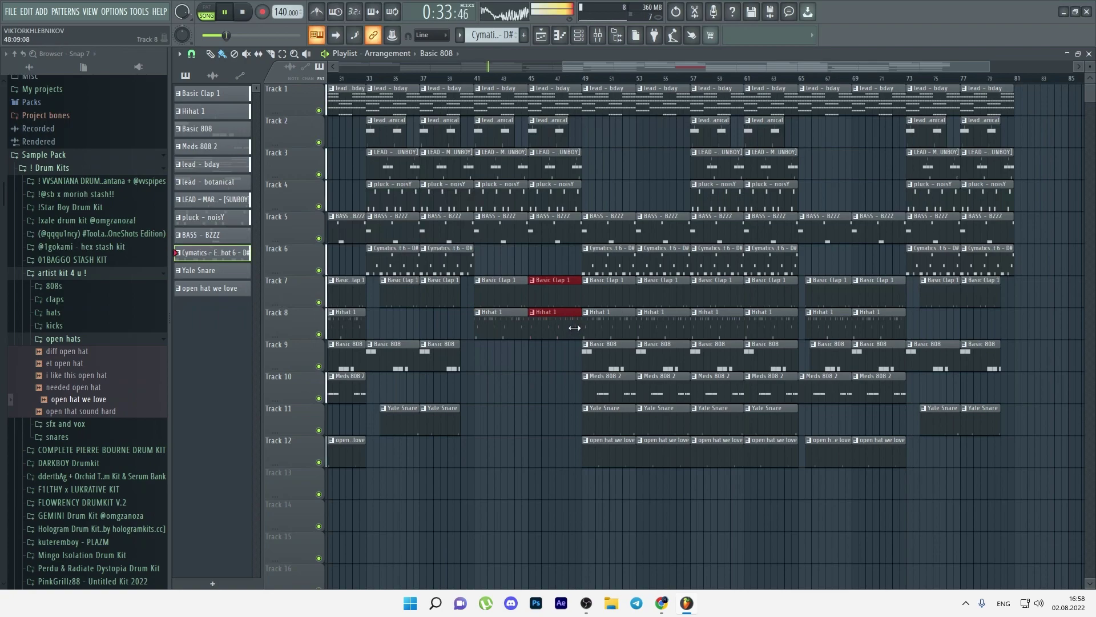
pyautogui.scroll(-3, 631, 409)
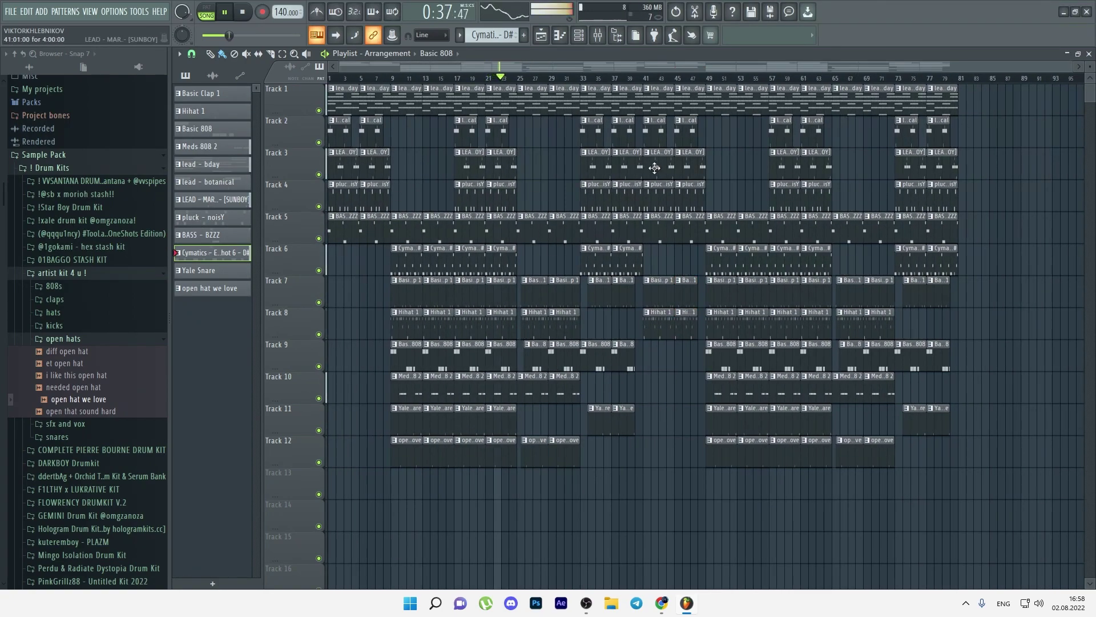
# - Restart playback, add Cymatics clips to bars 1 to 8 and move the pluck and MAREVELLOUS clips from there to bars 9 to 16
pyautogui.press('space')
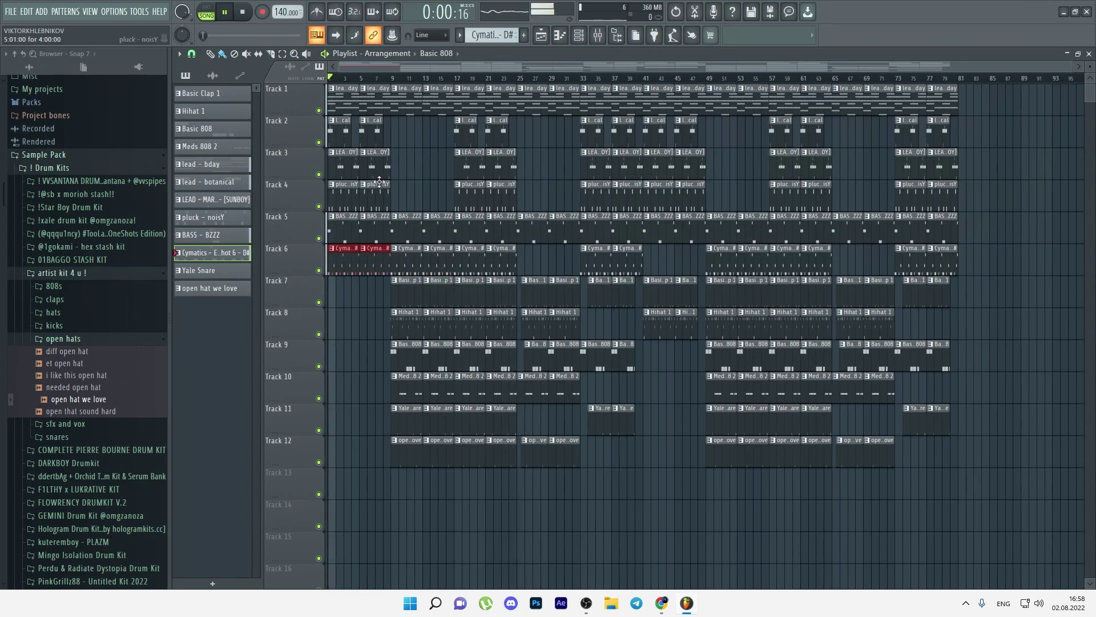
pyautogui.click(359, 205)
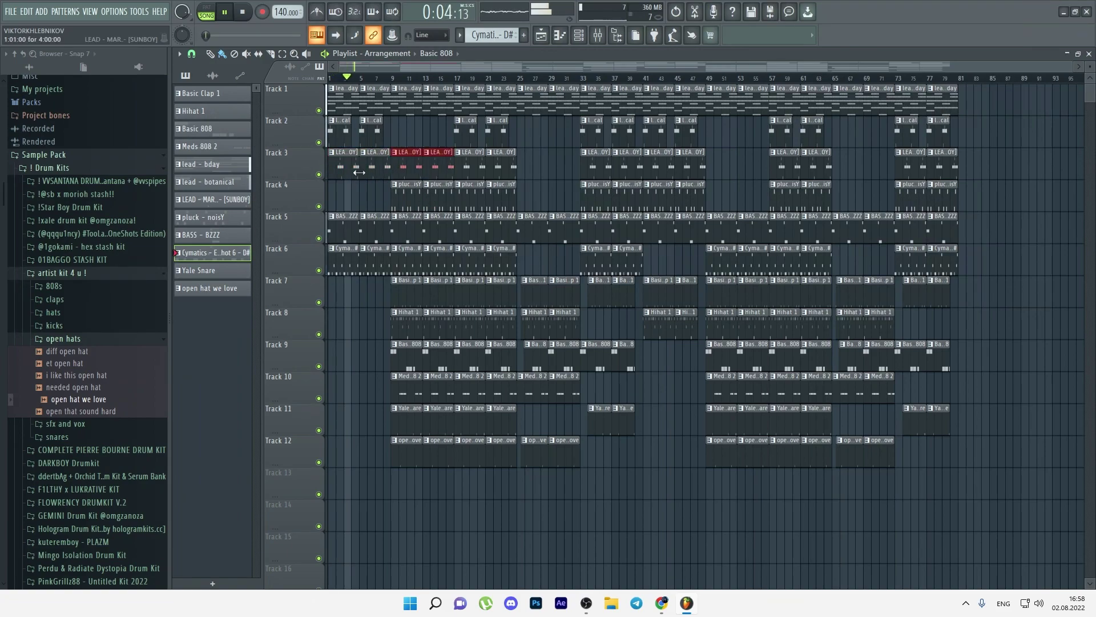
# - Delete all copied clips from bar 41 onward except the Basic Clap 1 and Hihat 1 clips before bar 49
pyautogui.moveTo(951, 472); pyautogui.dragTo(649, 87)
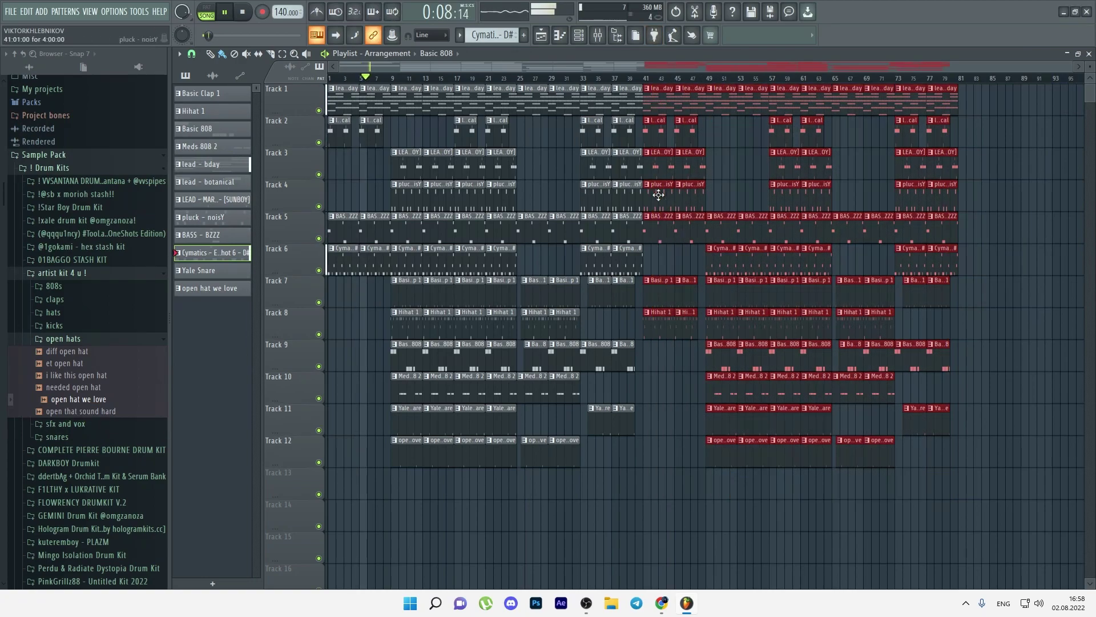
pyautogui.moveTo(959, 471); pyautogui.dragTo(713, 5)
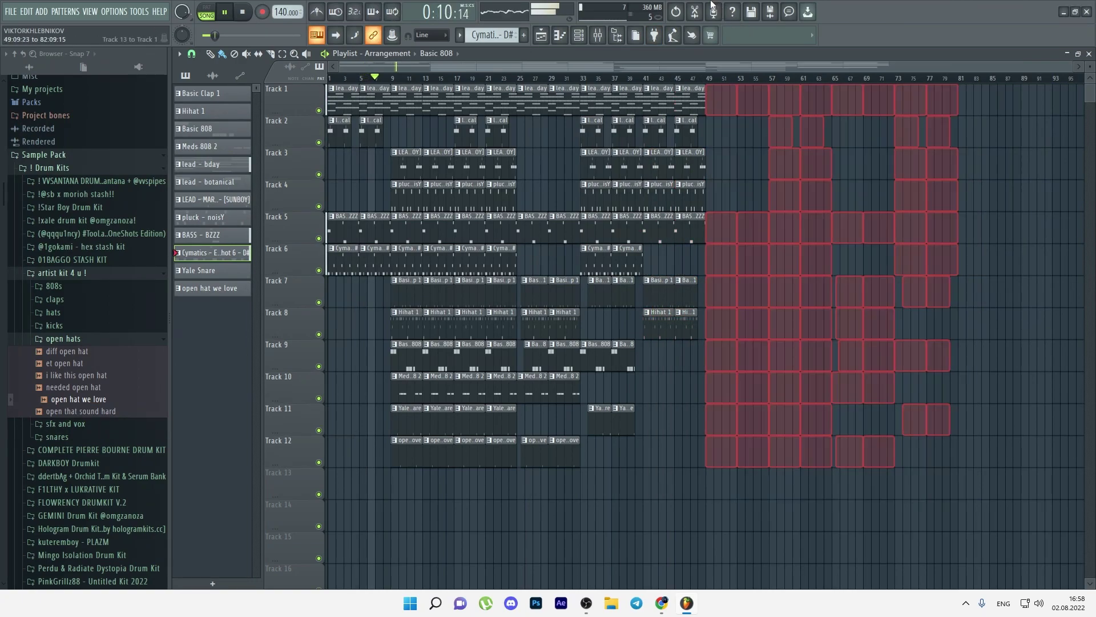
pyautogui.press('Delete')
pyautogui.moveTo(717, 240); pyautogui.dragTo(648, 74)
pyautogui.press('Delete')
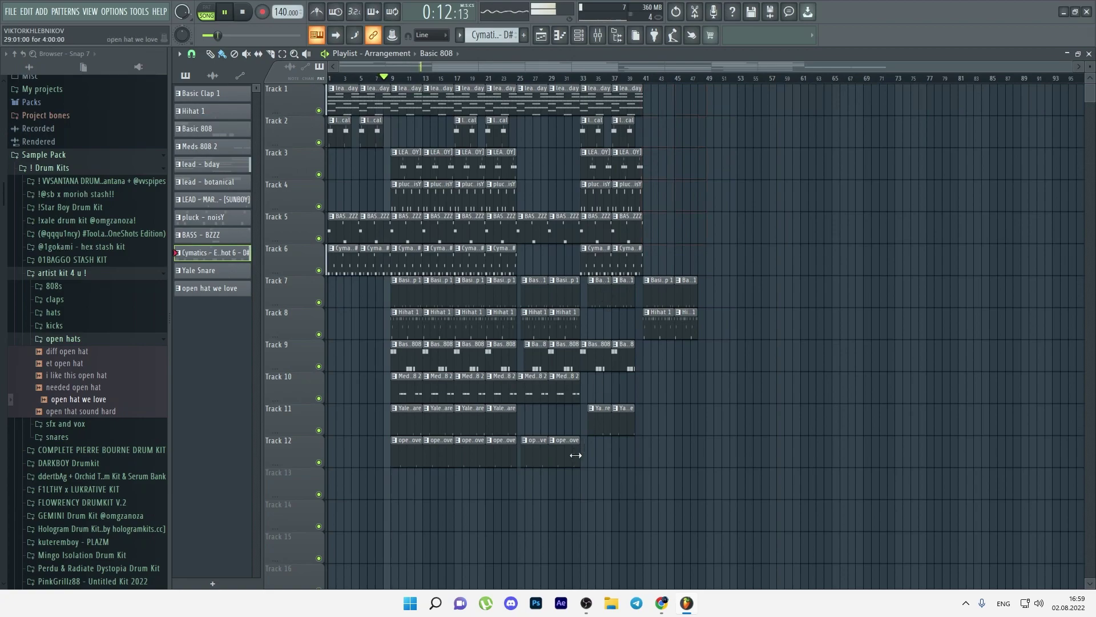
# - Remove the Cymatics clips from bars 9 to 16 and duplicate the revised 40-bar arrangement into bars 41 to 80
pyautogui.moveTo(625, 480); pyautogui.dragTo(326, 86)
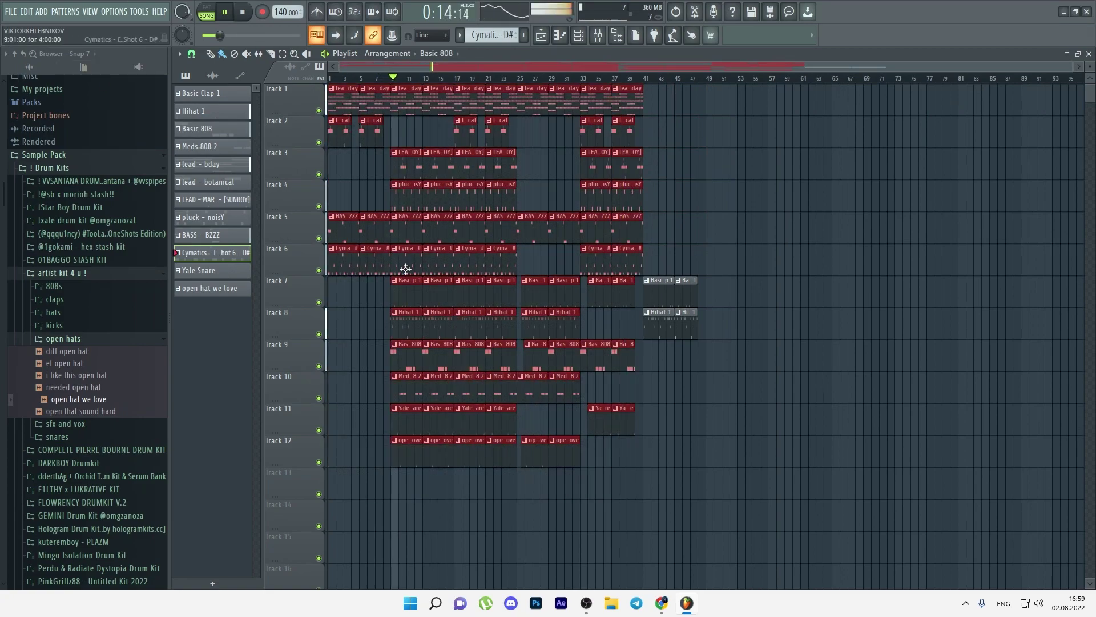
pyautogui.keyDown('ctrl'); pyautogui.click(434, 267); pyautogui.keyUp('ctrl')
pyautogui.moveTo(627, 503); pyautogui.dragTo(663, 132)
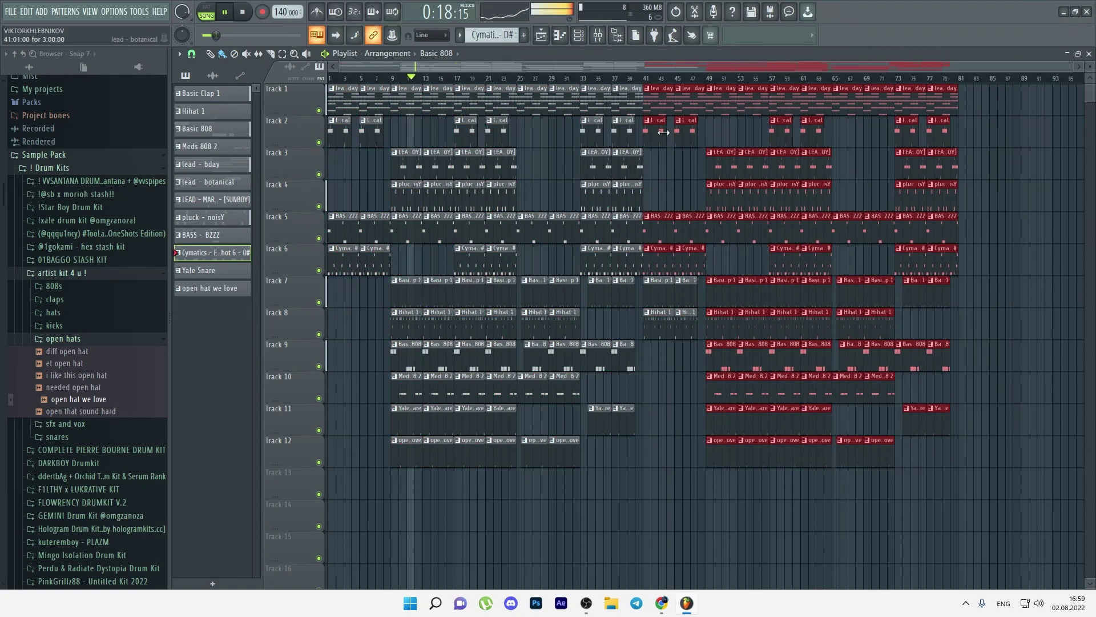
pyautogui.keyDown('ctrl'); pyautogui.click(669, 176); pyautogui.keyUp('ctrl')
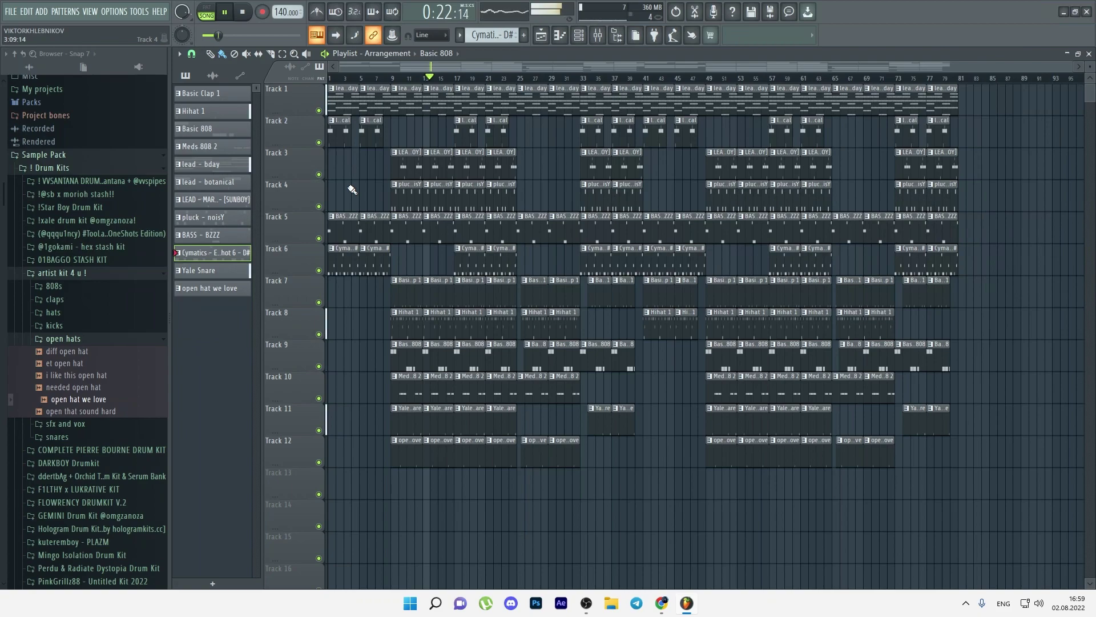
# - Select the full 80-bar time range and lower the Cymatics Euphoria mixer track to -6.0 dB
pyautogui.hotkey('ctrl', 'a')
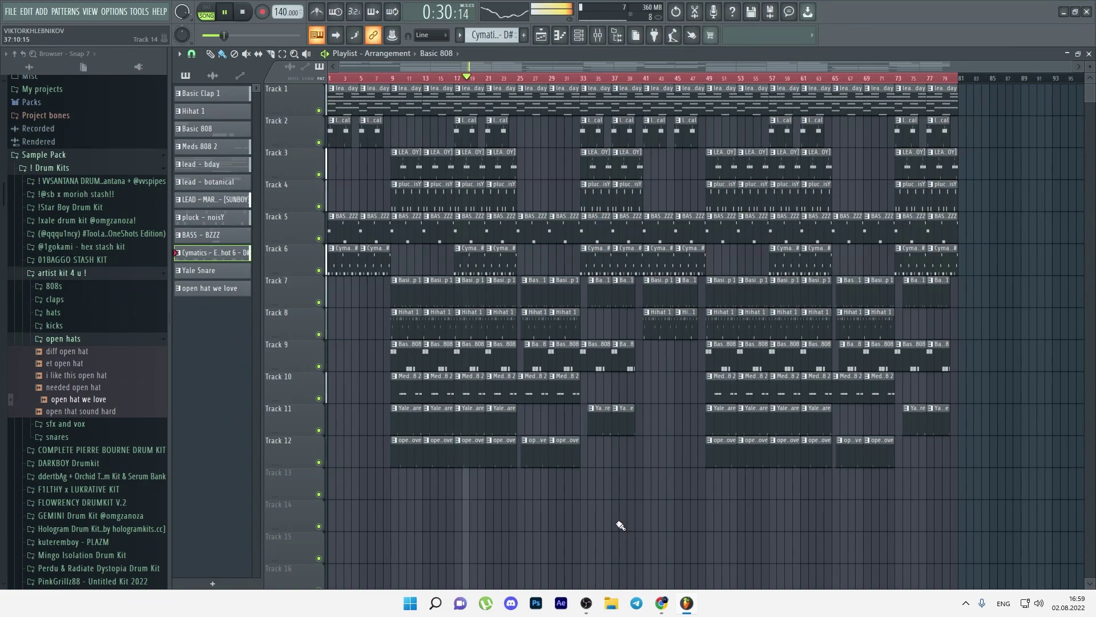
pyautogui.click(598, 35)
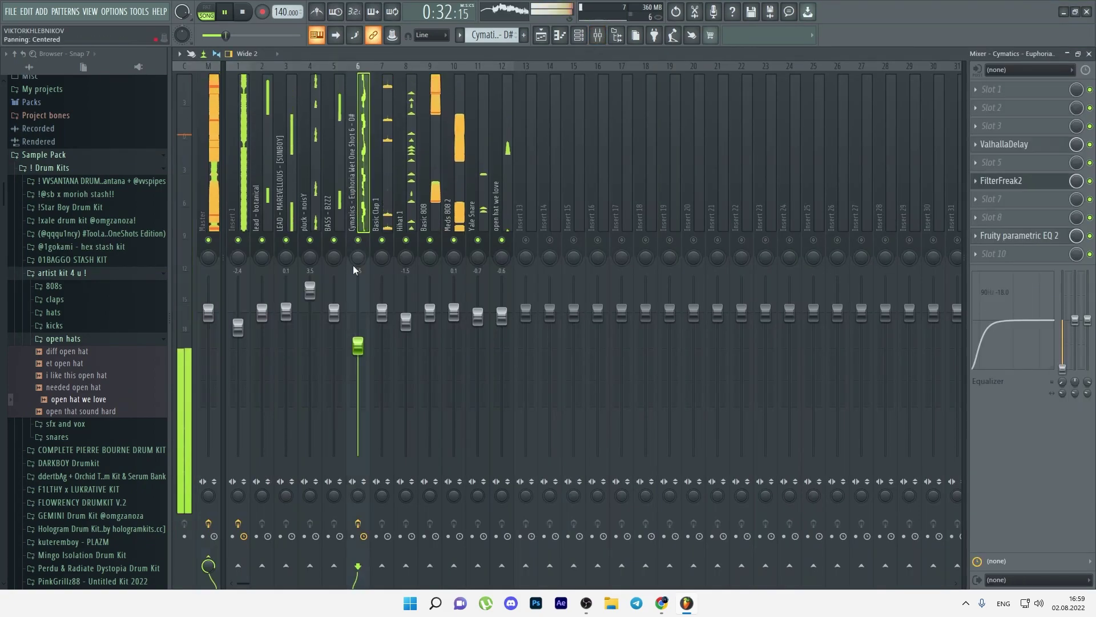
pyautogui.moveTo(358, 347); pyautogui.dragTo(358, 349)
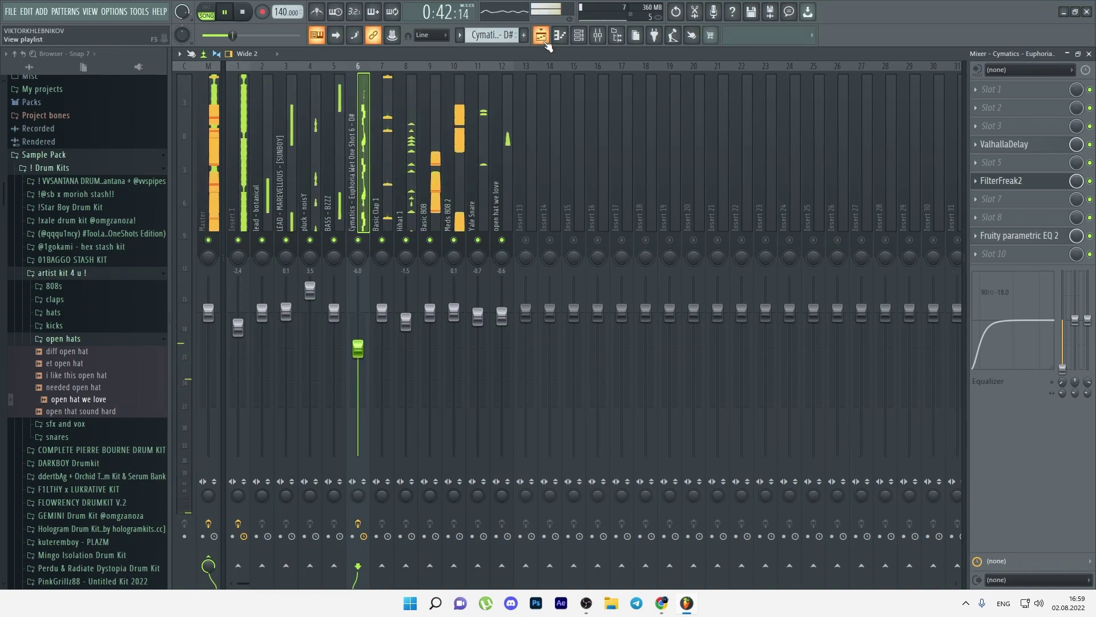
pyautogui.click(541, 35)
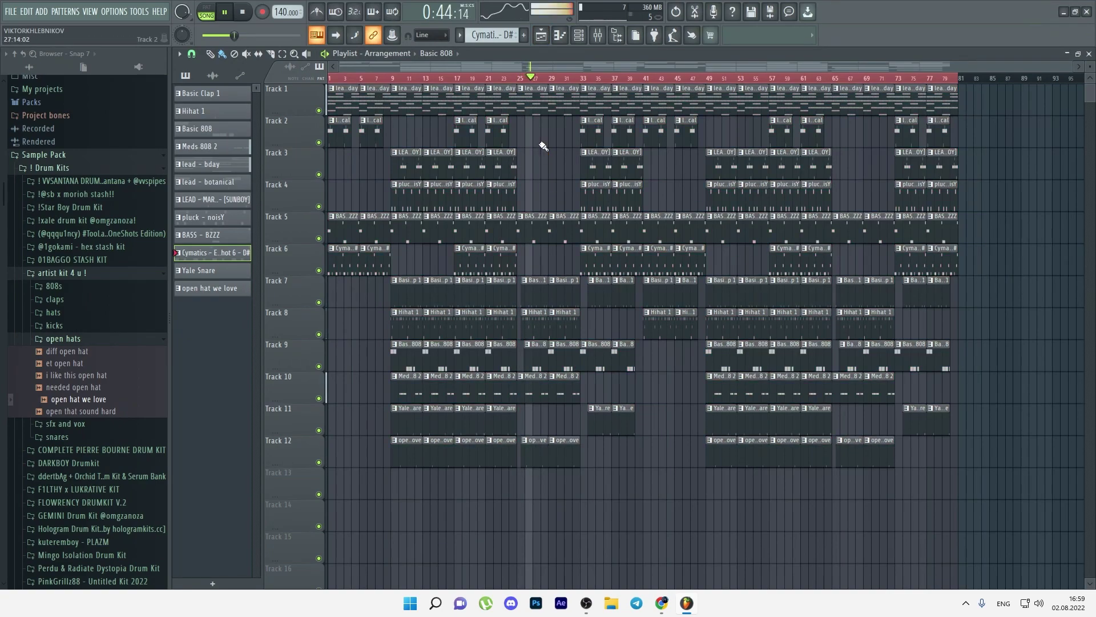
# - Check the project info for the total working time and close it
pyautogui.press('F11')
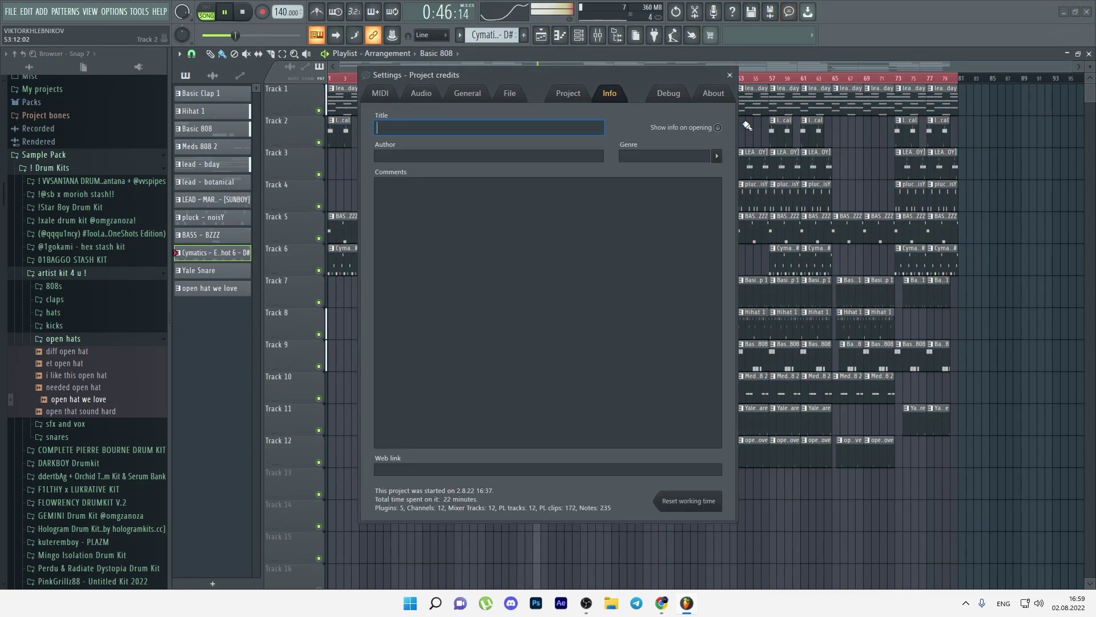
pyautogui.click(731, 76)
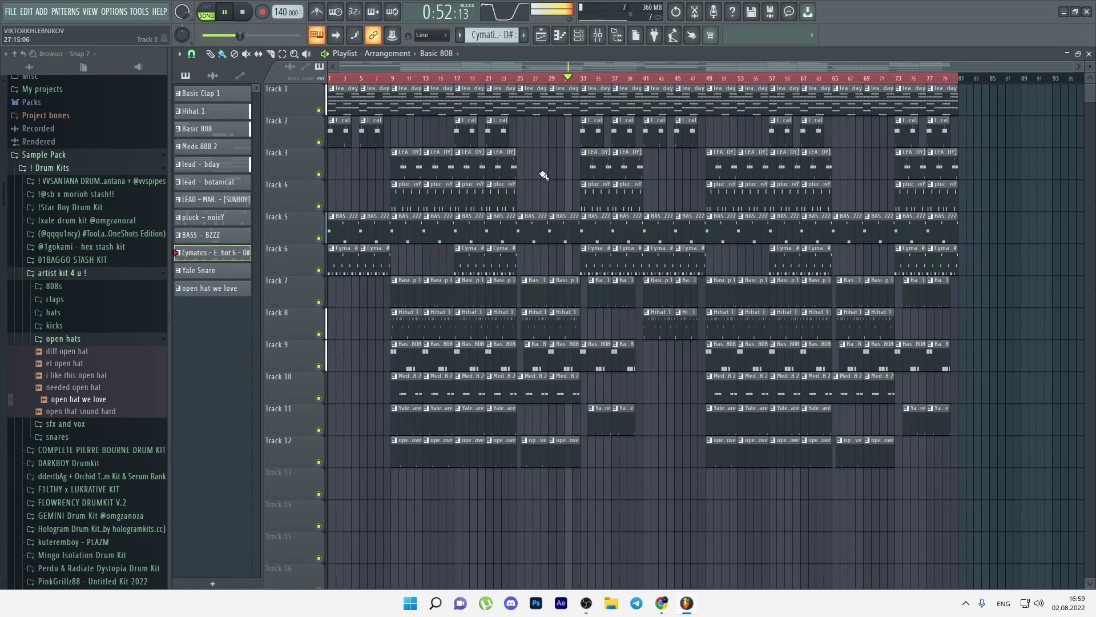
# - Delete the lead - bday clips on Track 1 from bars 33 to 40 and bars 73 to 80
pyautogui.rightClick(627, 103)
pyautogui.rightClick(595, 103)
pyautogui.rightClick(906, 100)
pyautogui.rightClick(939, 100)
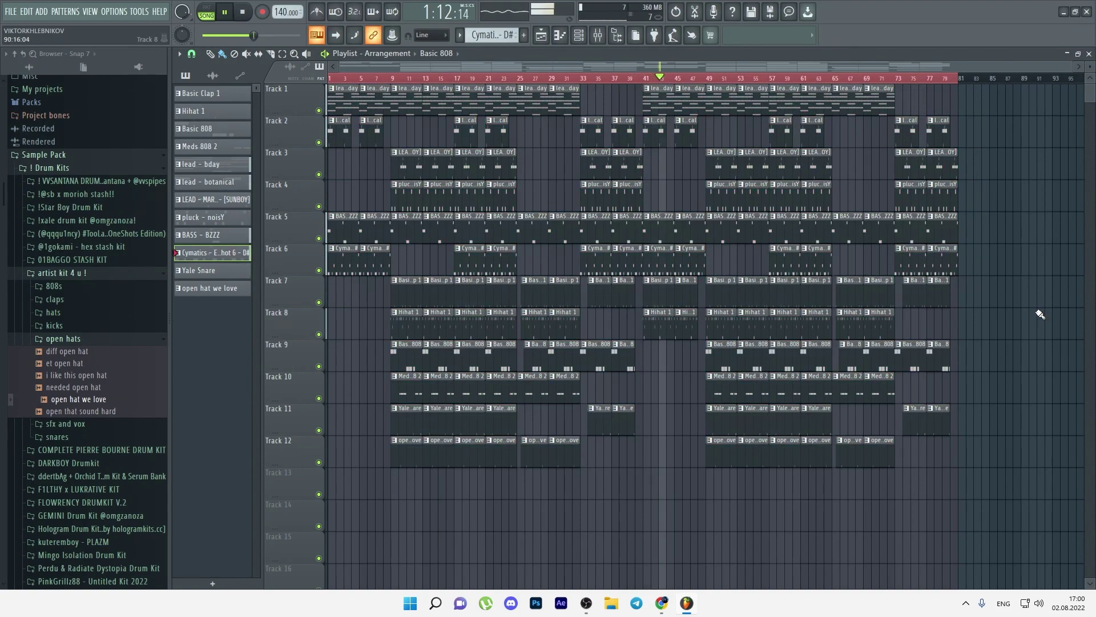
# - Inspect the Basic Clap 1 mixer track and review the playlist arrangement around bars 17 to 48
pyautogui.click(598, 36)
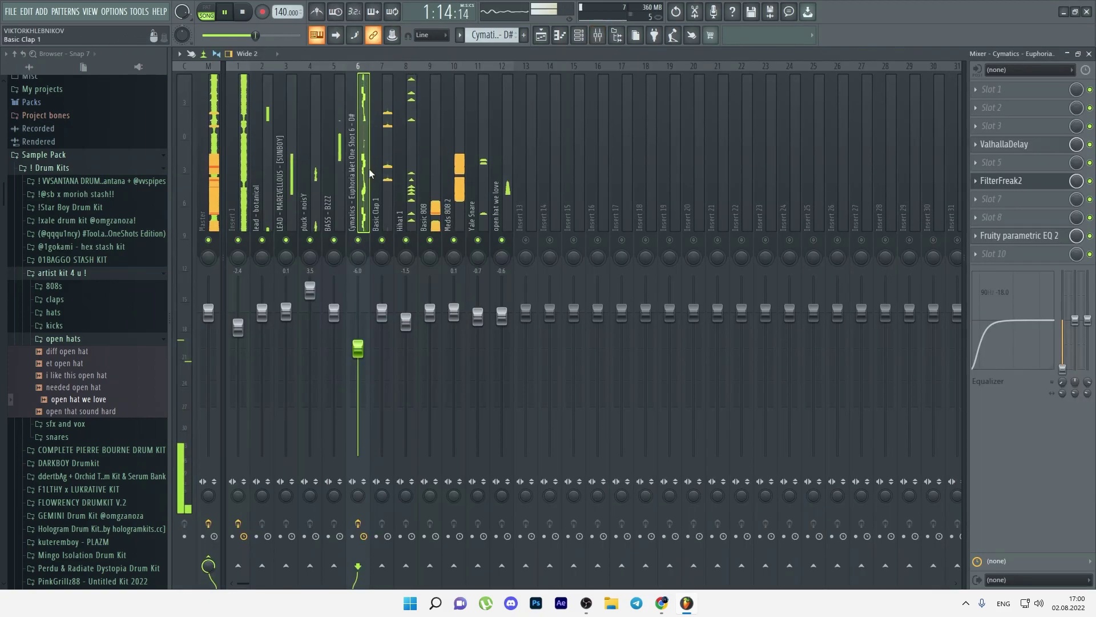
pyautogui.click(390, 180)
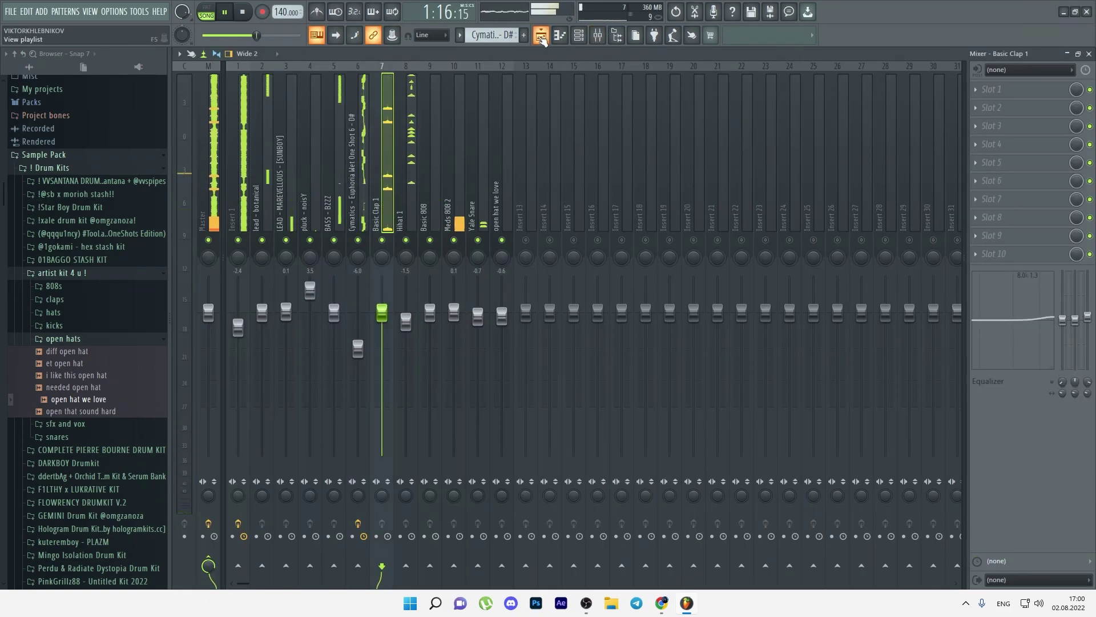
pyautogui.press('F9')
pyautogui.scroll(3, 551, 161)
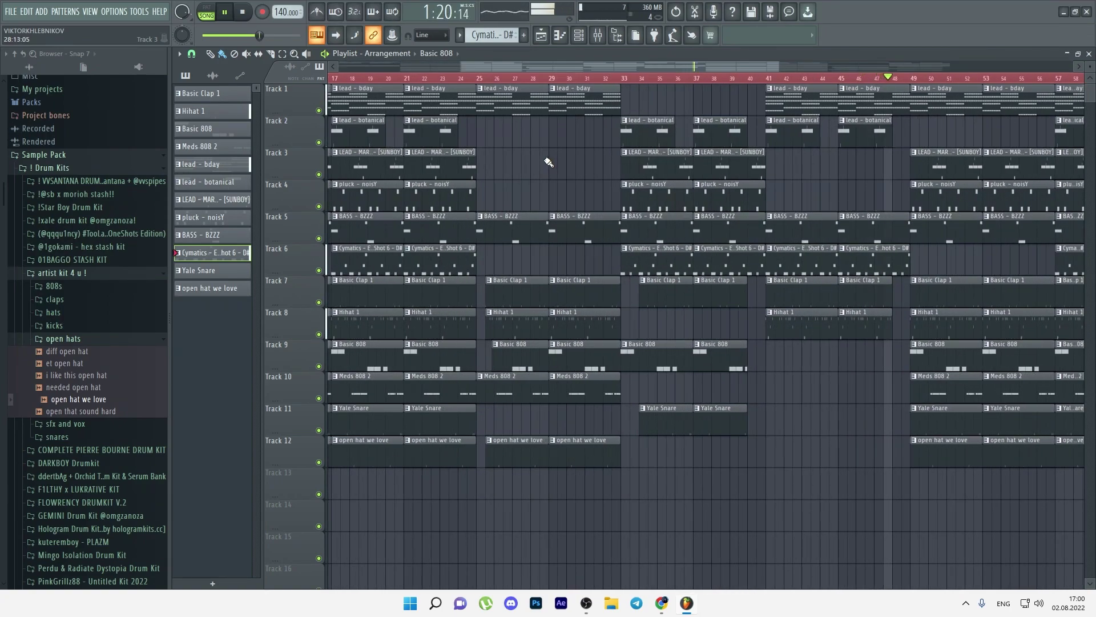
pyautogui.scroll(2, 548, 162)
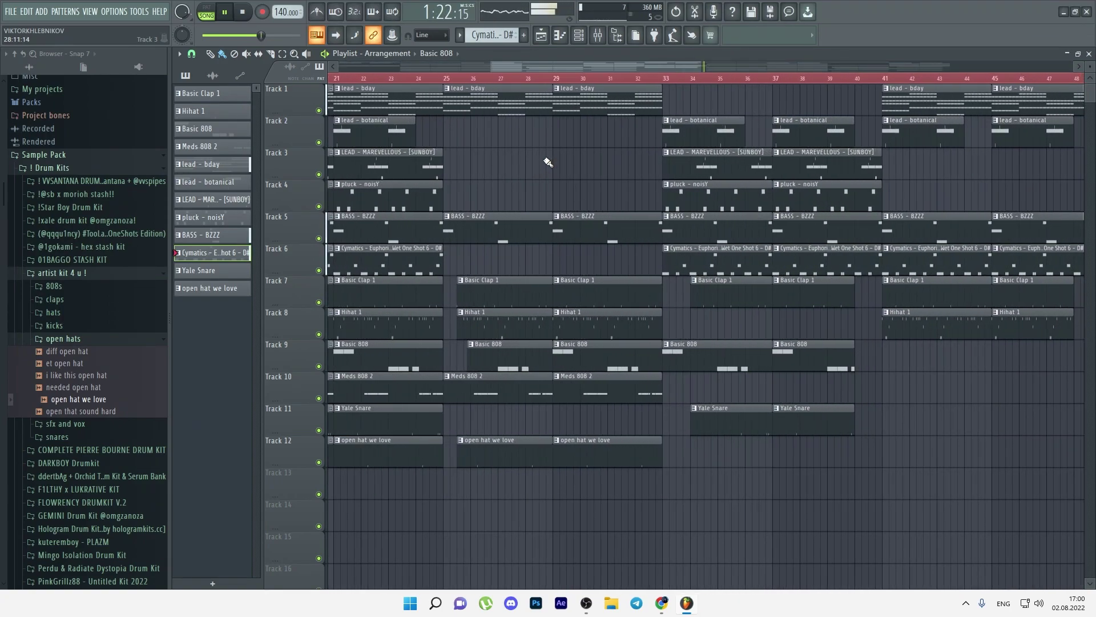
pyautogui.scroll(-5, 547, 163)
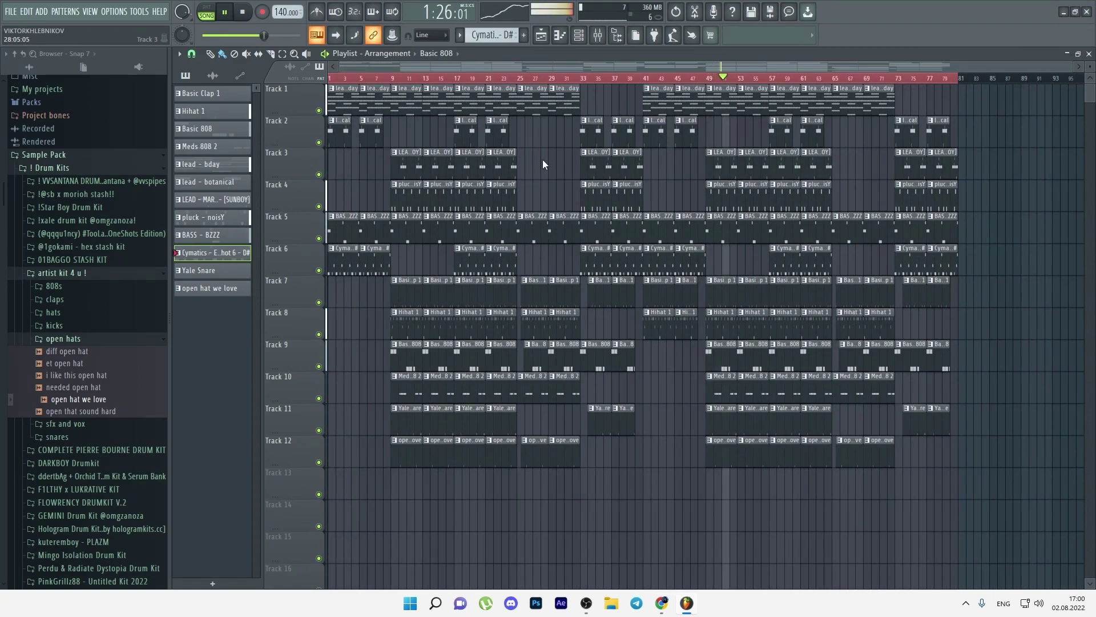
# - Start saving the project as an FL Studio song file and browse drive D for the destination folder
pyautogui.hotkey('ctrl', 's')
pyautogui.click(469, 181)
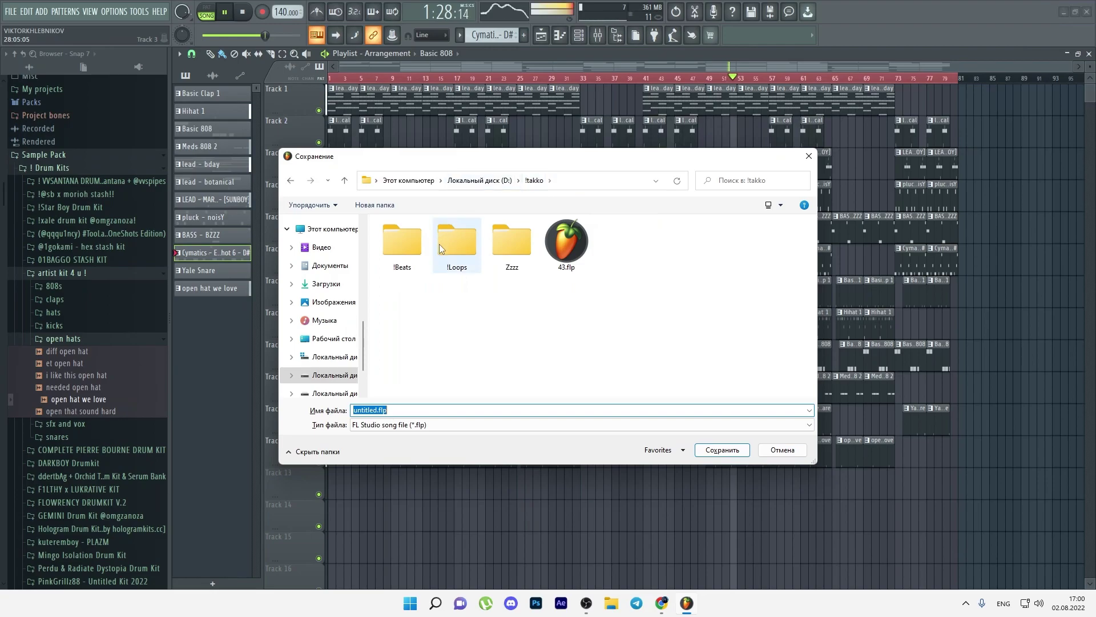